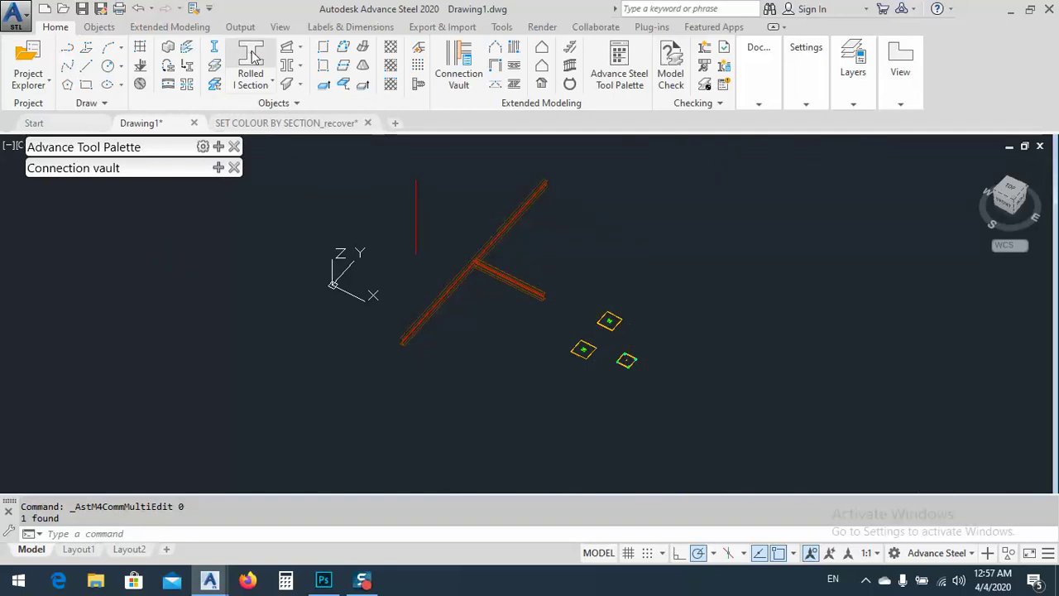
# Step: Draw a vertical 250 UB 25.7 rolled I-section column with a 3000 mm axis
pyautogui.click(253, 56)
pyautogui.click(751, 279)
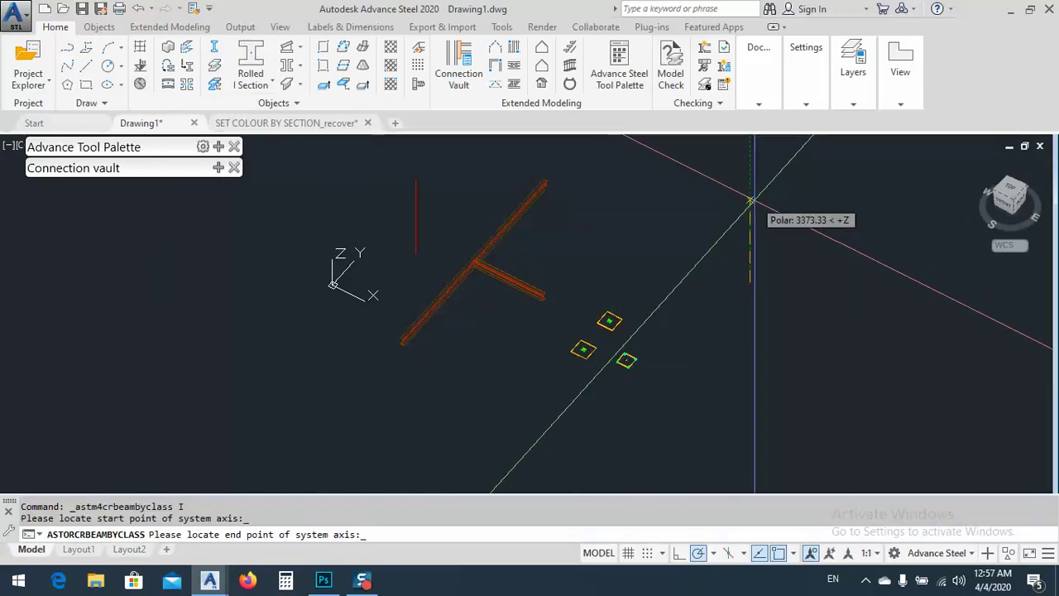
pyautogui.click(750, 201)
pyautogui.write('3000')
pyautogui.press('Return')
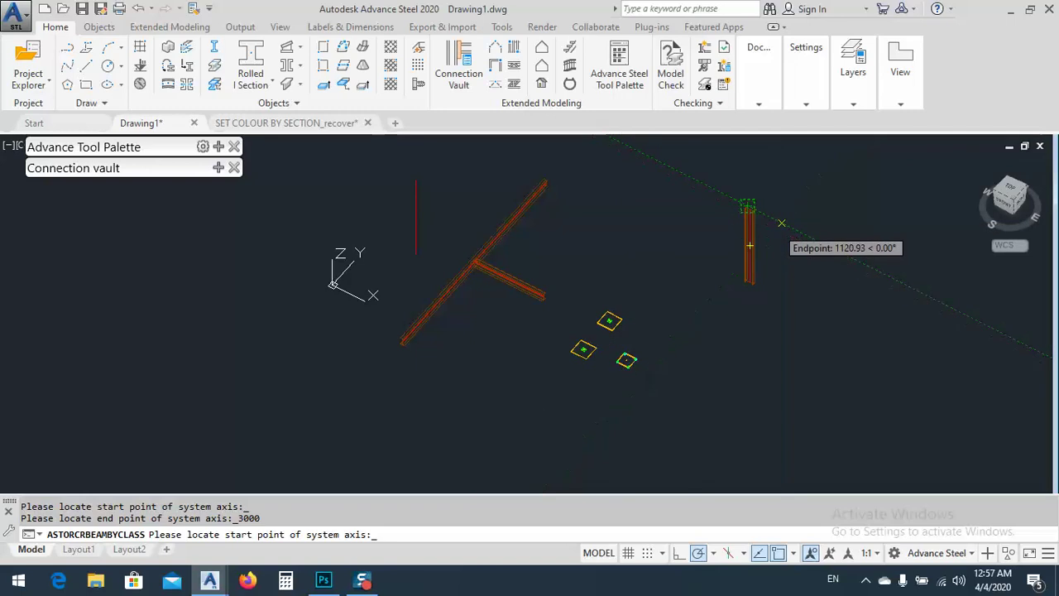
pyautogui.press('Return')
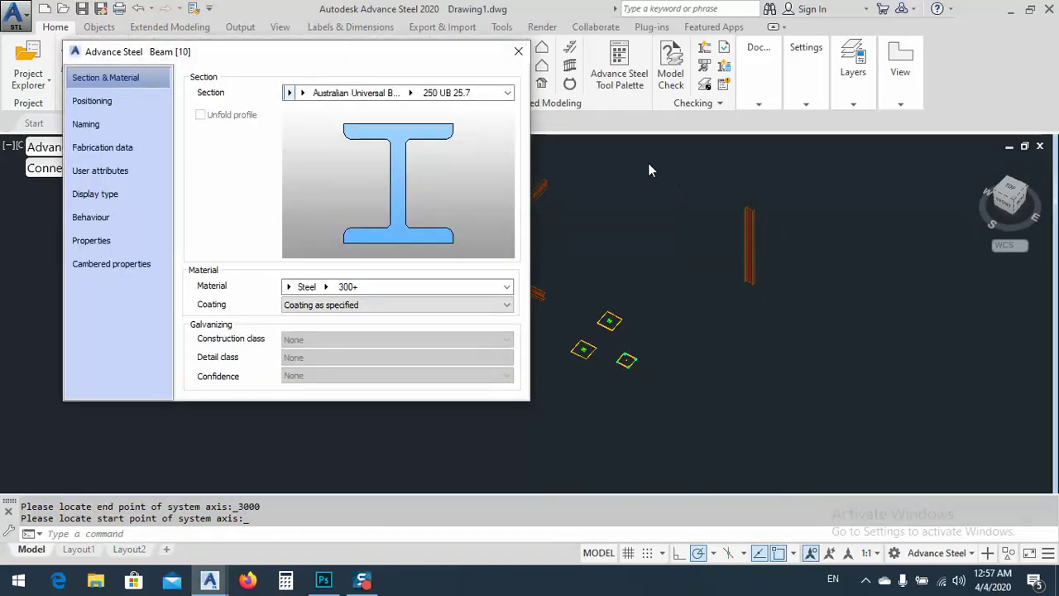
# Step: Close the Beam properties, recentre the view and bring up the connection favourites palette
pyautogui.click(518, 51)
pyautogui.moveTo(740, 229); pyautogui.dragTo(642, 288, button='middle')
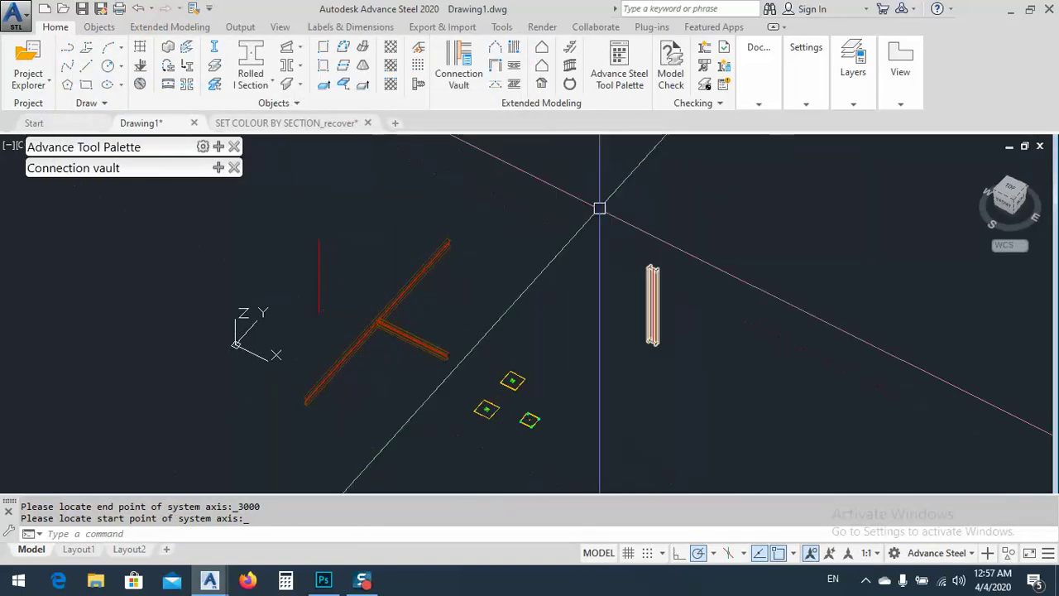
pyautogui.moveTo(576, 378); pyautogui.dragTo(551, 339, button='middle')
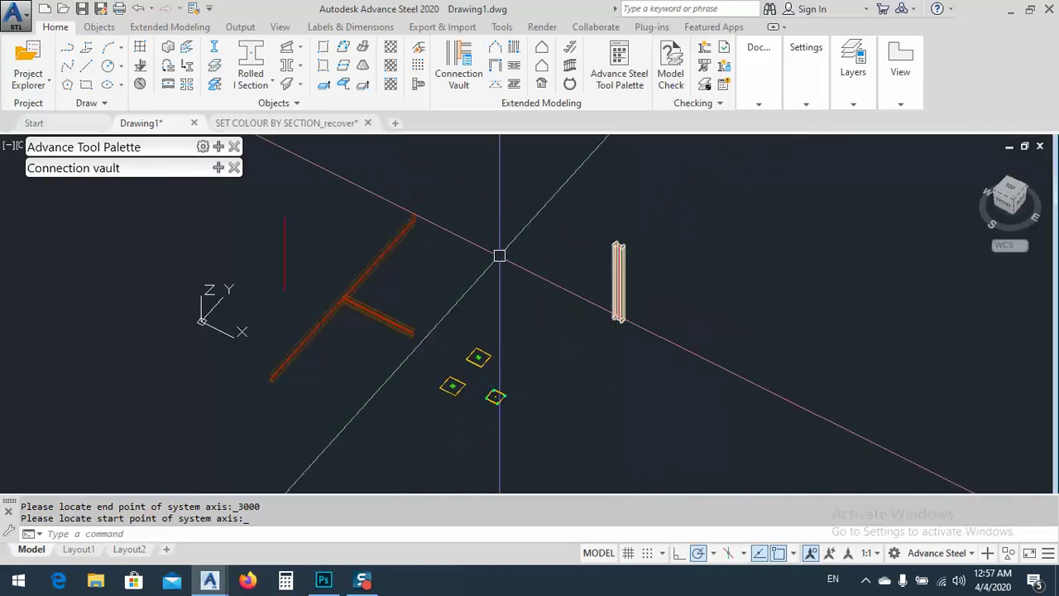
pyautogui.click(219, 168)
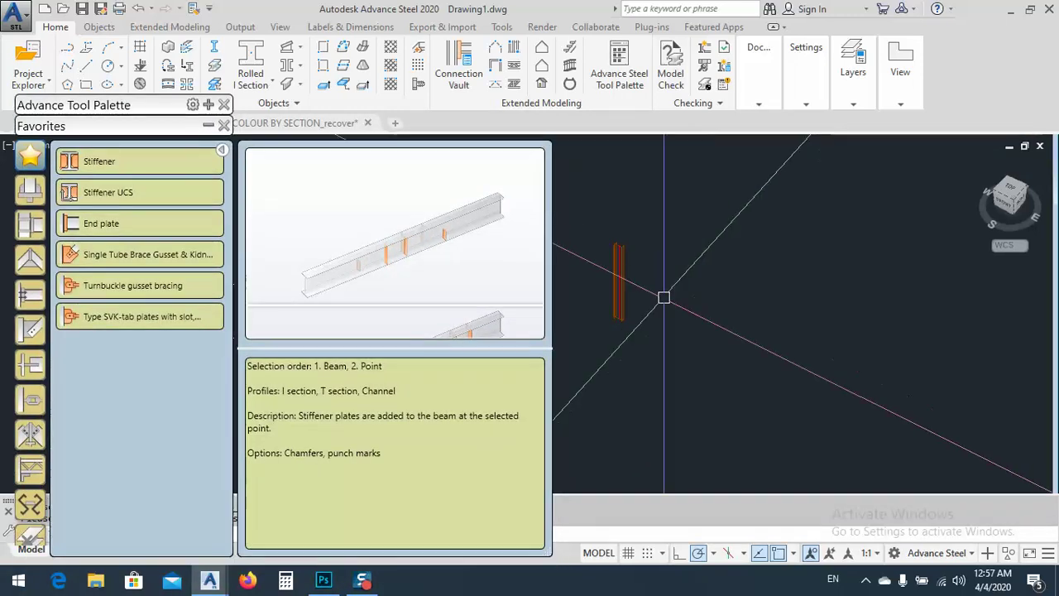
# Step: Move and resize the tool palette so the model is uncovered
pyautogui.moveTo(653, 297); pyautogui.dragTo(794, 300, button='middle')
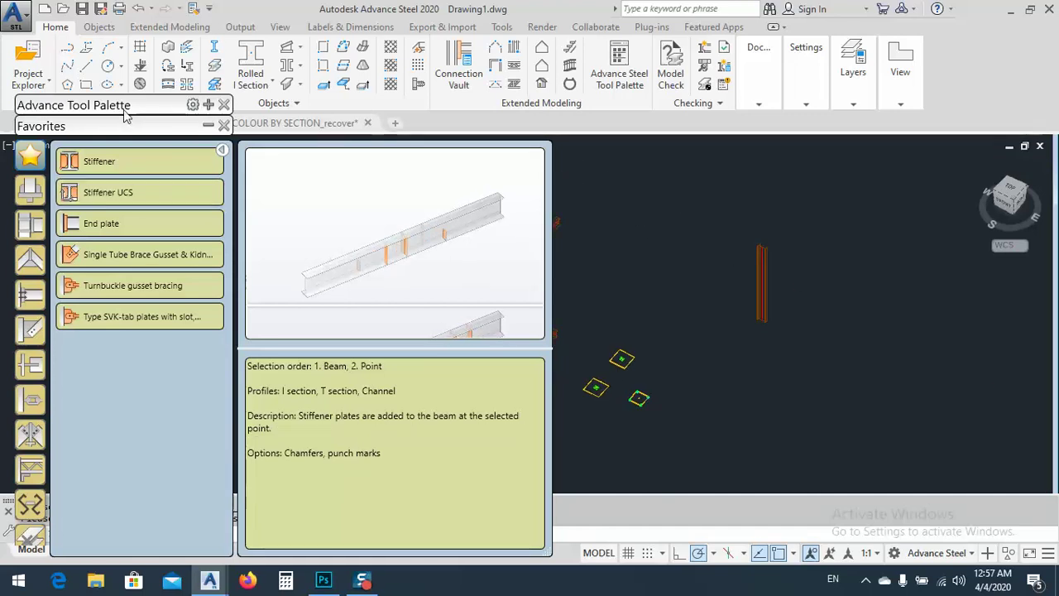
pyautogui.moveTo(128, 105); pyautogui.dragTo(158, 1)
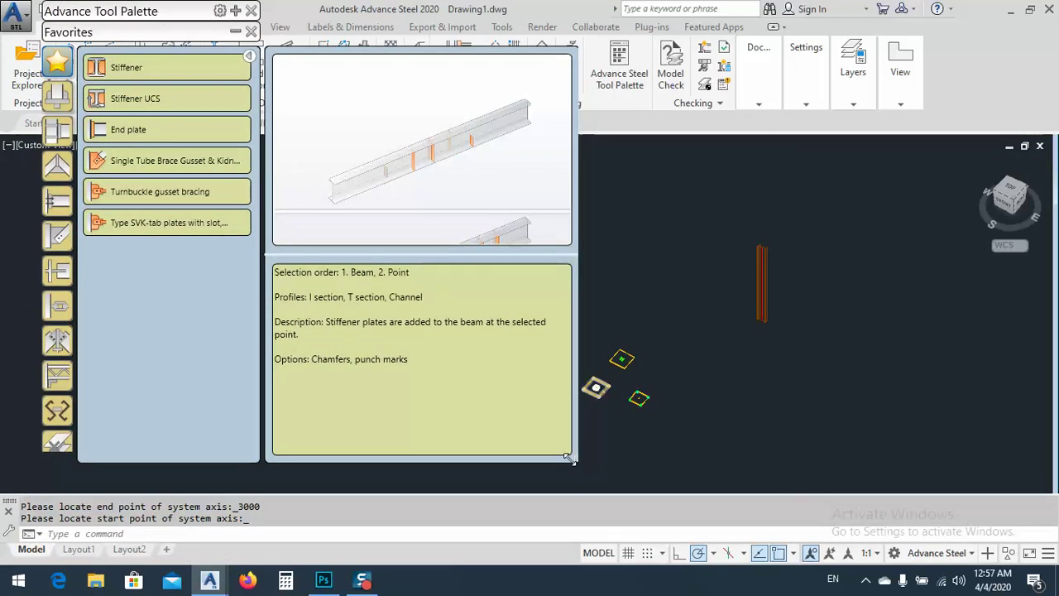
pyautogui.moveTo(578, 462); pyautogui.dragTo(459, 444)
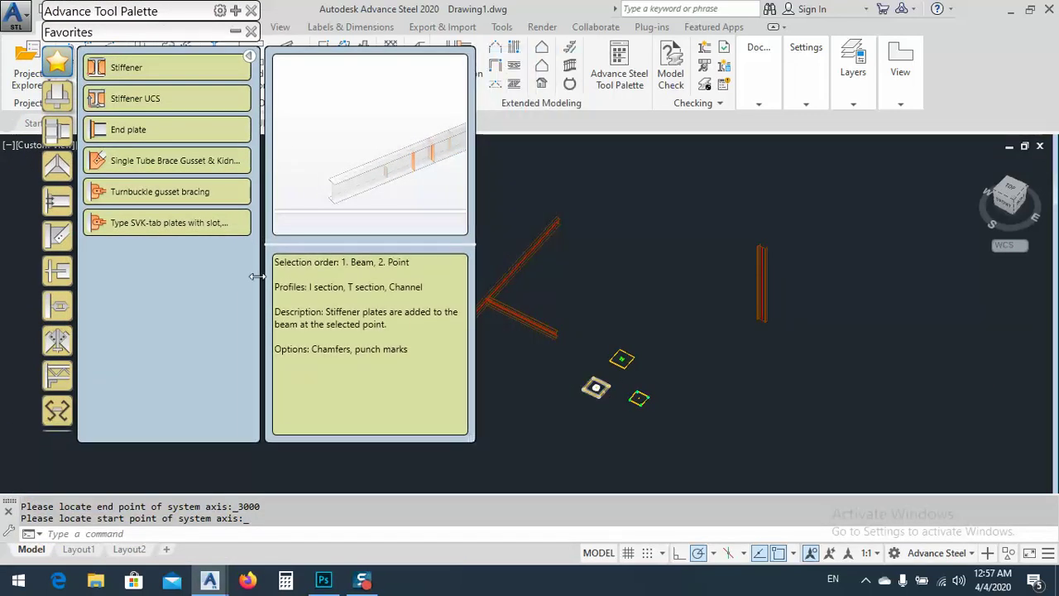
pyautogui.moveTo(257, 277); pyautogui.dragTo(244, 277)
# Step: Collapse the connection tools, switch to Quick views, zoom toward the column and show Features
pyautogui.click(218, 31)
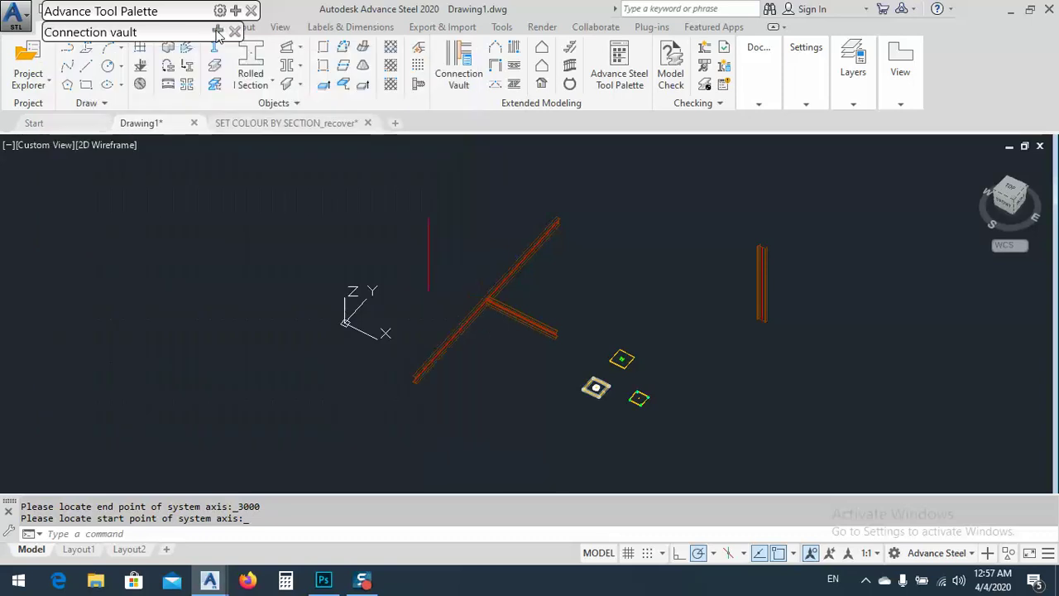
pyautogui.click(198, 12)
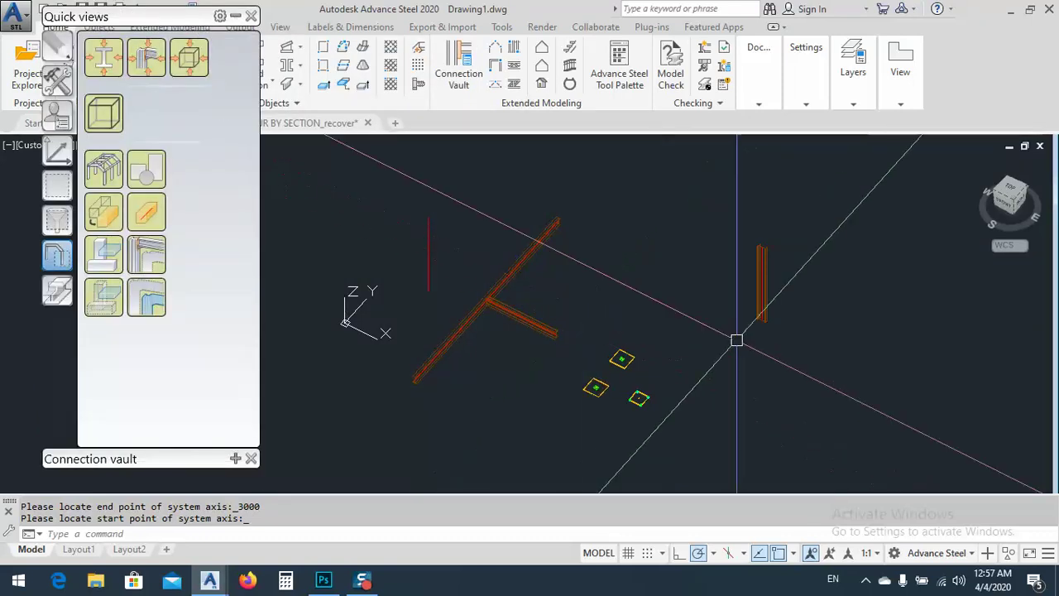
pyautogui.scroll(5, 749, 290)
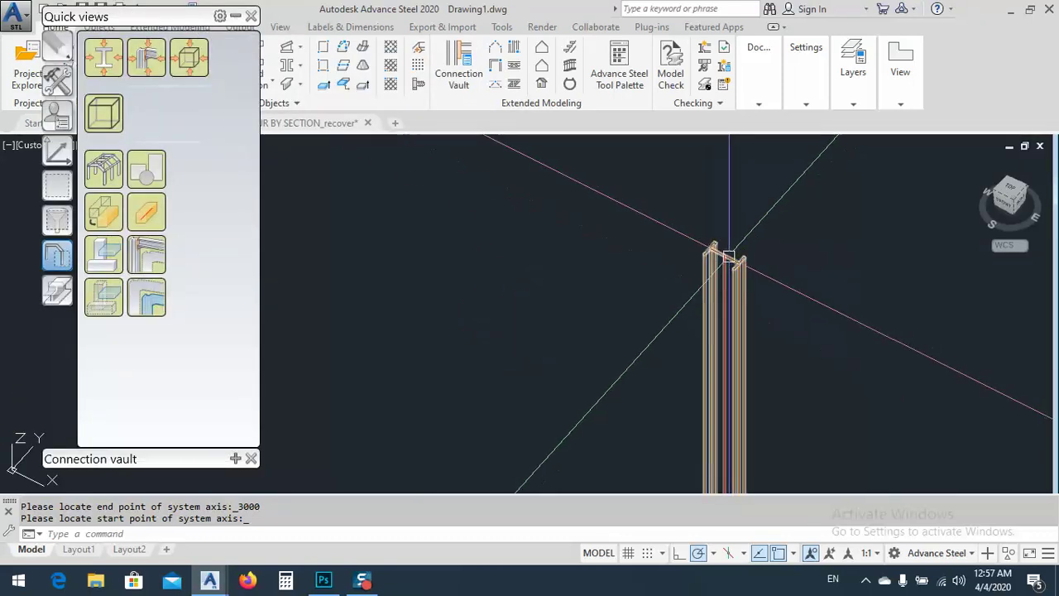
pyautogui.click(69, 286)
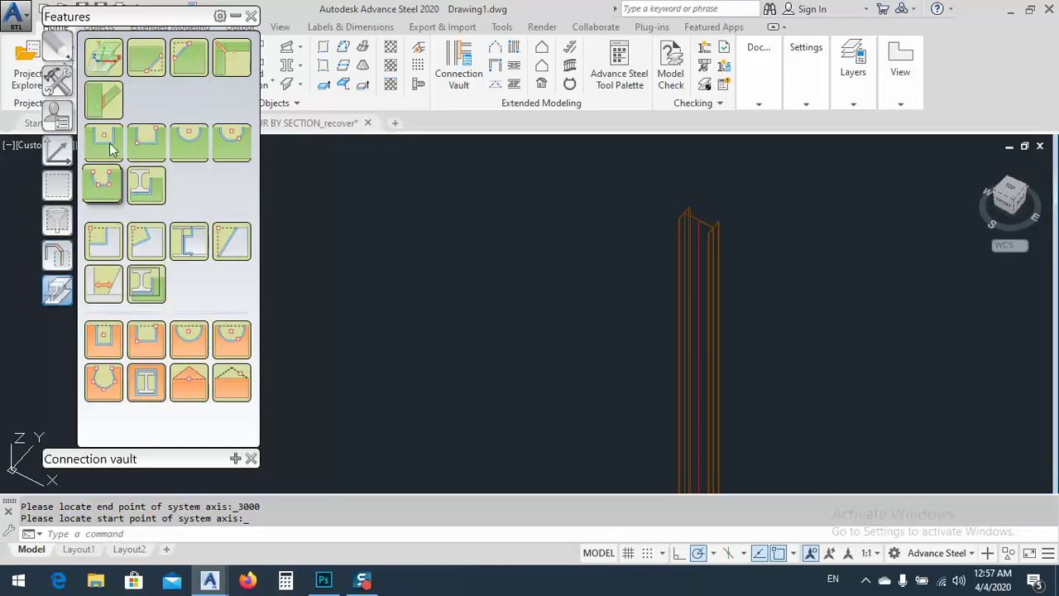
# Step: Apply a Shorten (UCS) feature to the new column with reference 2500
pyautogui.click(103, 58)
pyautogui.click(699, 226)
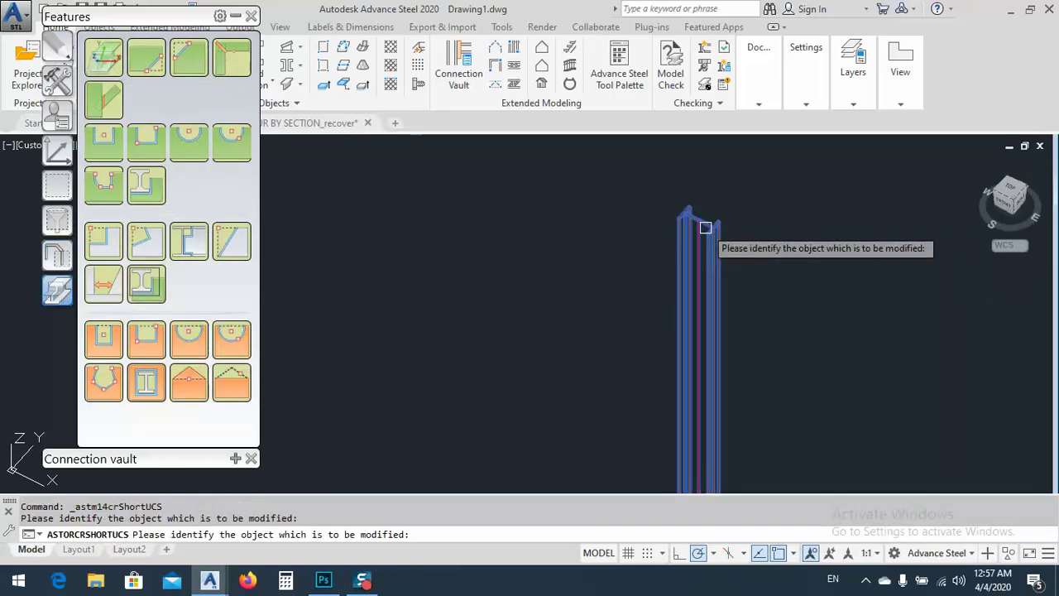
pyautogui.click(701, 227)
pyautogui.scroll(-3, 671, 235)
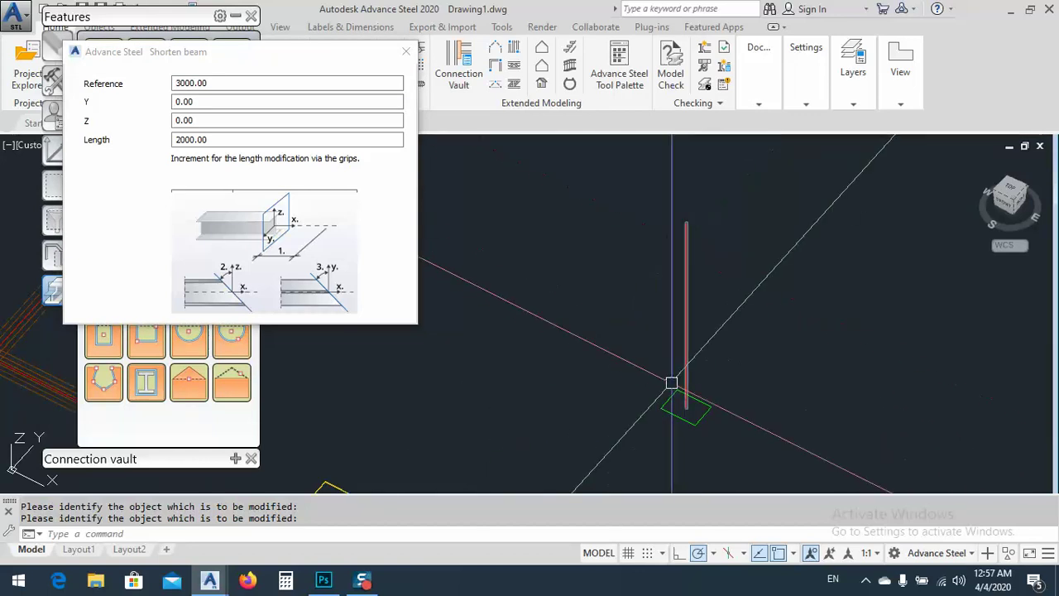
pyautogui.moveTo(224, 73)
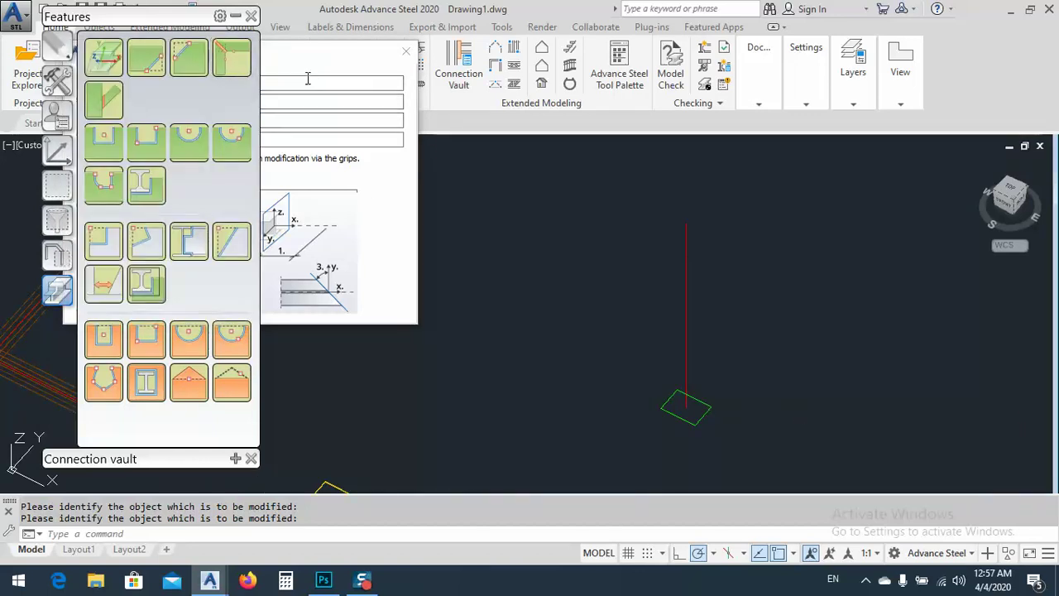
pyautogui.moveTo(289, 55); pyautogui.dragTo(377, 57)
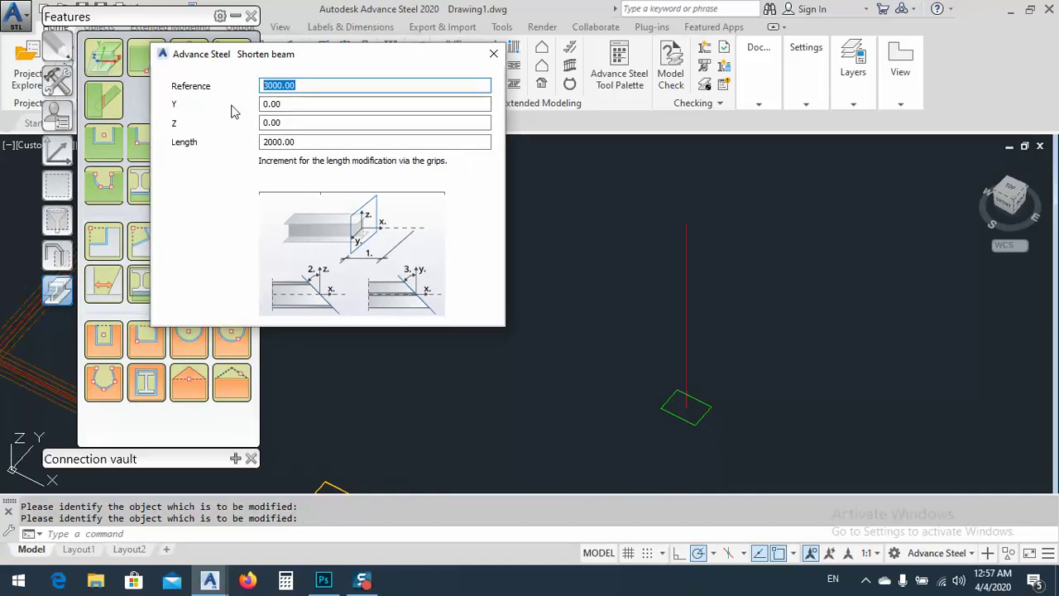
pyautogui.write('2500')
pyautogui.press('Return')
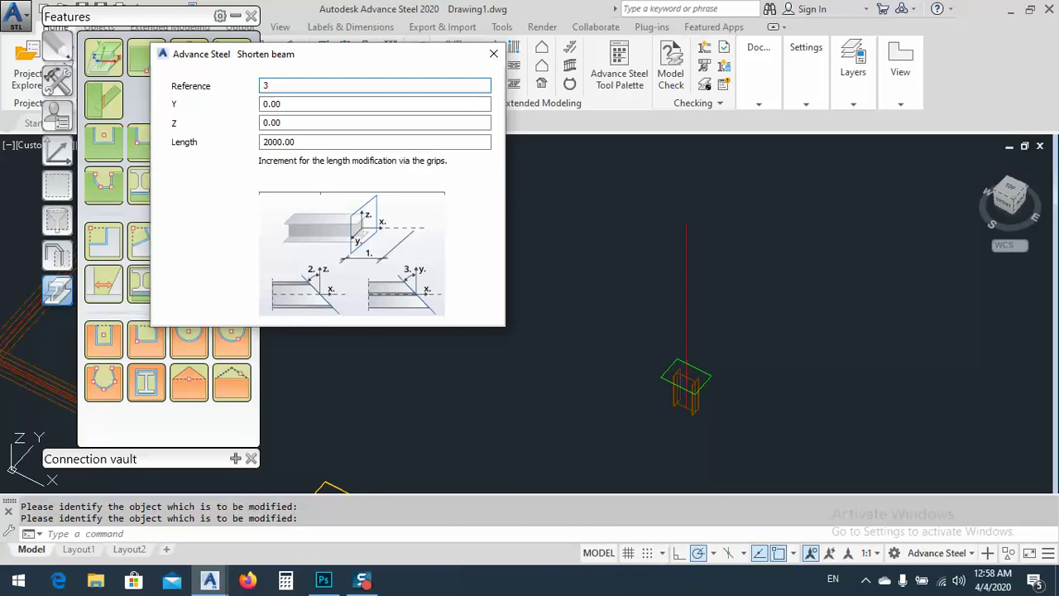
# Step: Change the shortening reference to 3500 and close the Shorten beam dialog
pyautogui.write('2500')
pyautogui.press('BackSpace')
pyautogui.press('BackSpace')
pyautogui.write('3500')
pyautogui.press('Return')
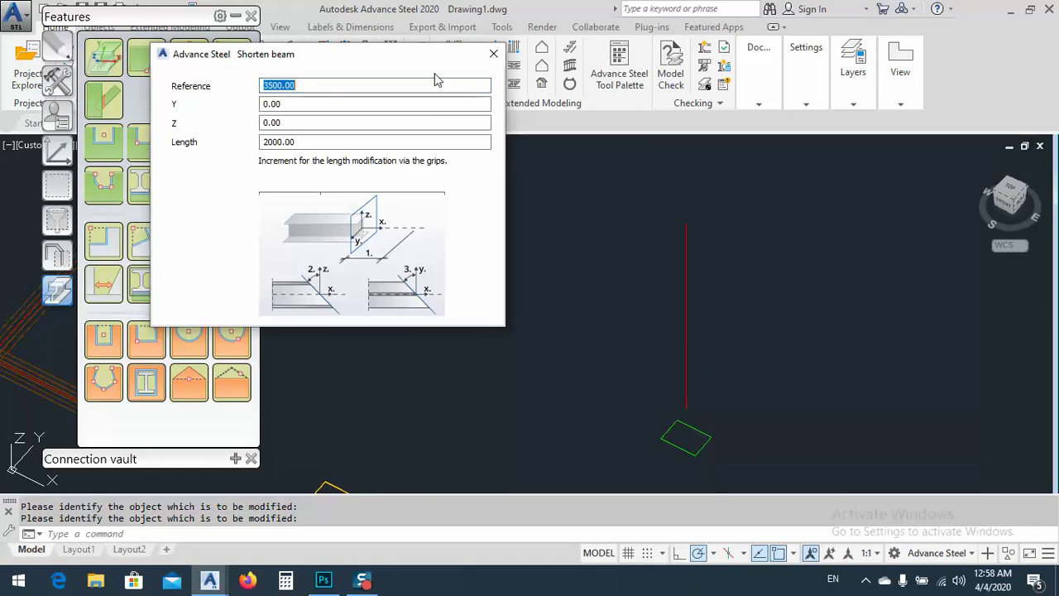
pyautogui.click(494, 53)
pyautogui.keyDown('shift'); pyautogui.moveTo(636, 346); pyautogui.dragTo(691, 432, button='middle'); pyautogui.keyUp('shift')
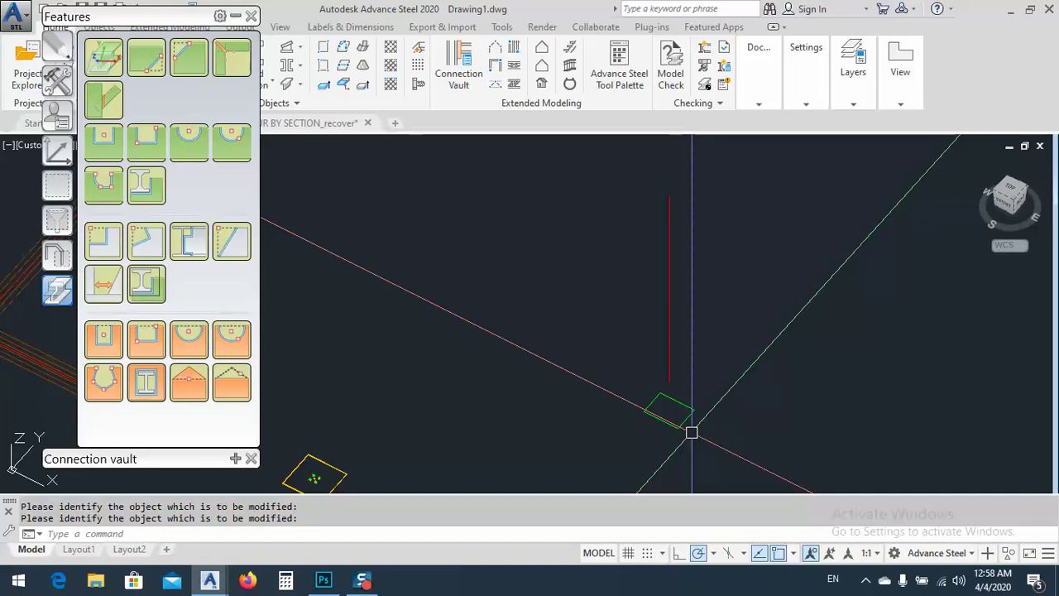
pyautogui.keyDown('shift'); pyautogui.moveTo(691, 432); pyautogui.dragTo(743, 145, button='middle'); pyautogui.keyUp('shift')
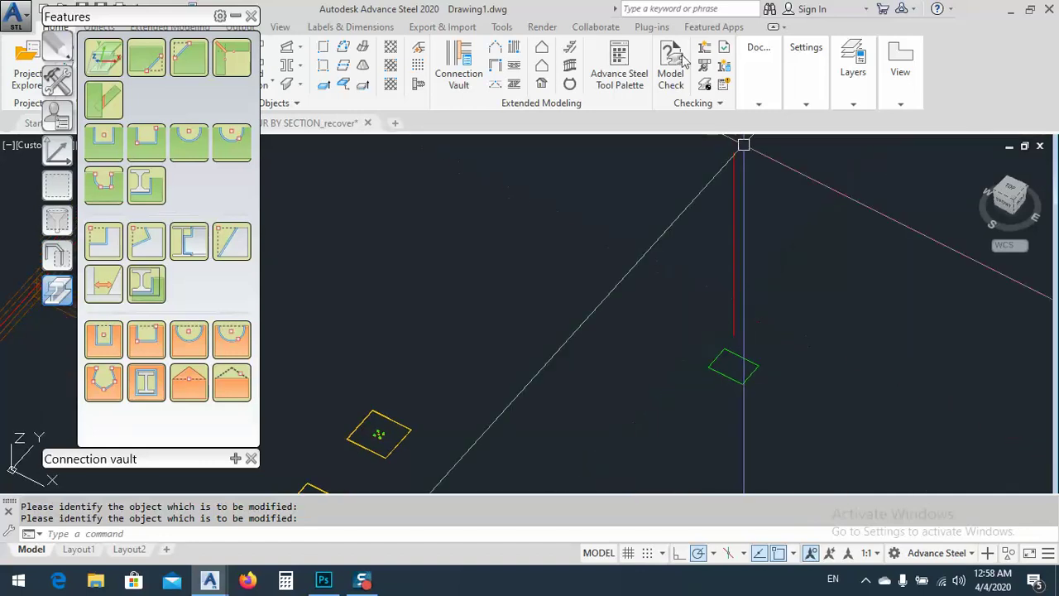
# Step: Run Model Check and mark the first code 210 'shortening cuts entire object' error
pyautogui.click(671, 63)
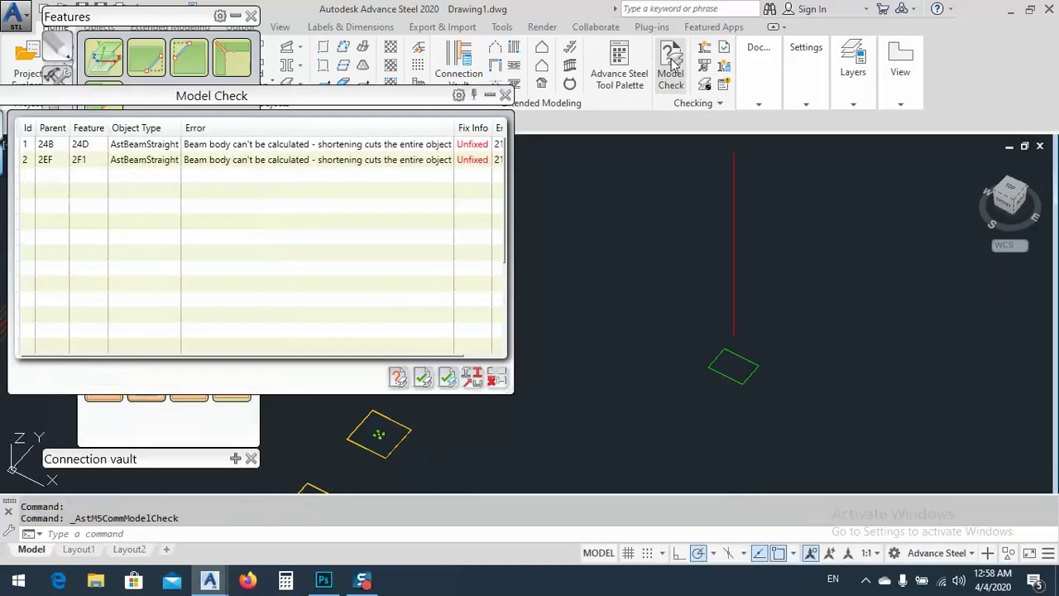
pyautogui.click(217, 146)
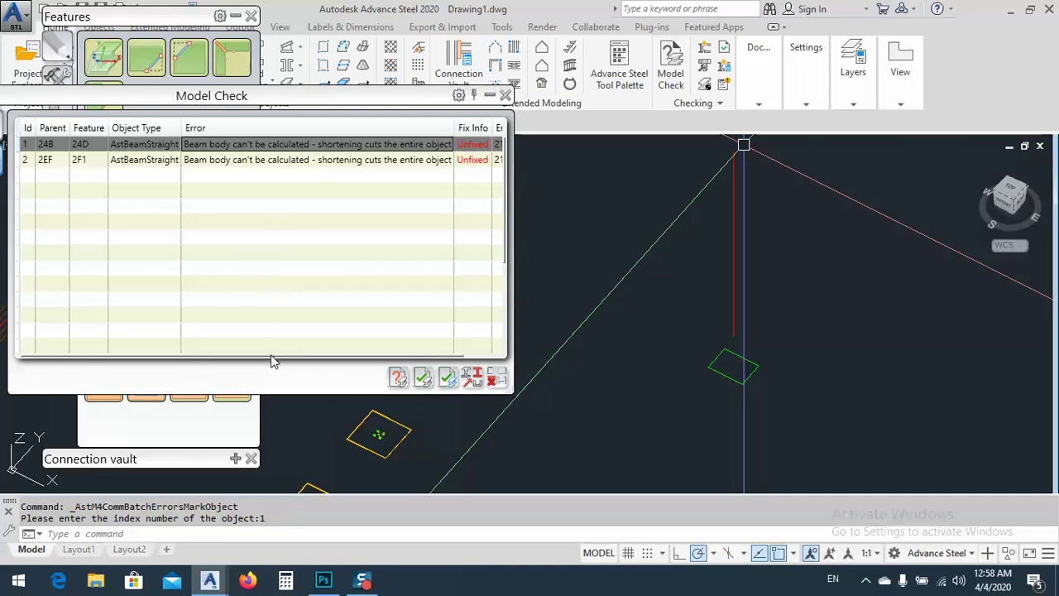
pyautogui.moveTo(273, 361); pyautogui.dragTo(313, 359)
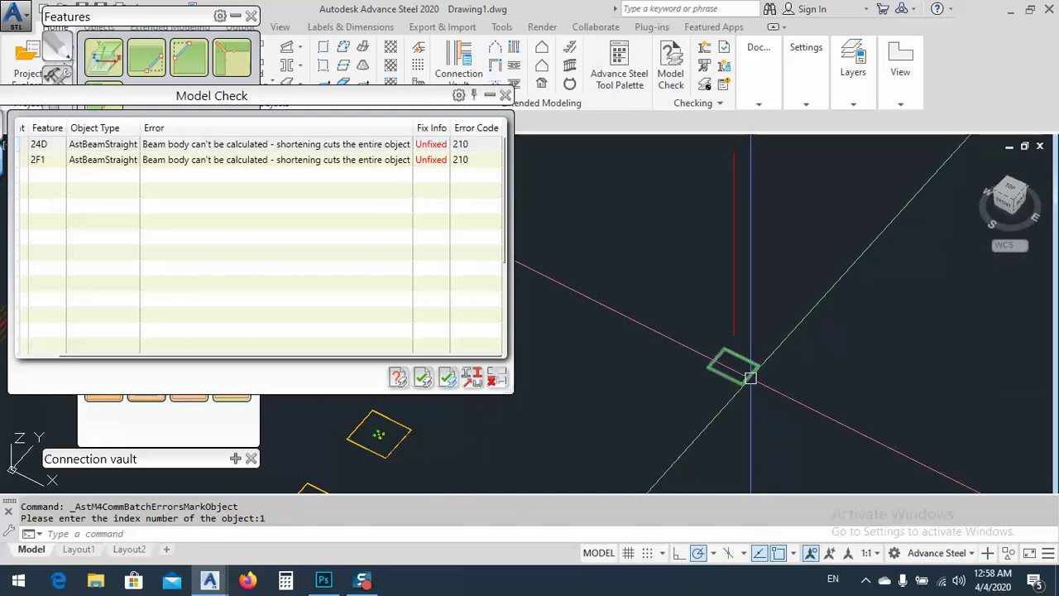
pyautogui.doubleClick(745, 374)
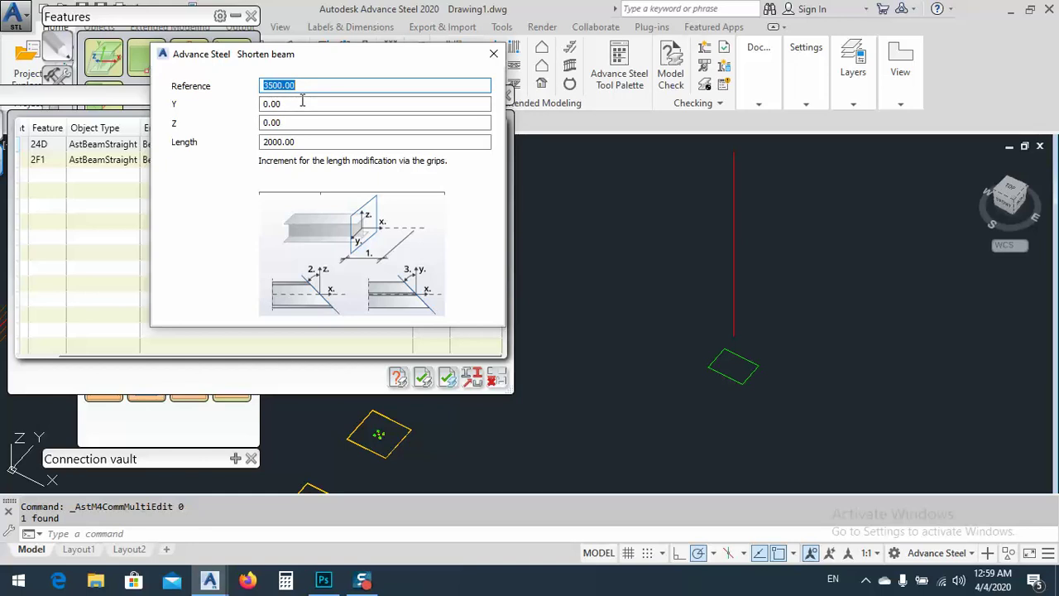
# Step: Reset the shortening reference to 2500 and rerun Model Check, leaving one error for feature 24D
pyautogui.write('2500')
pyautogui.press('Return')
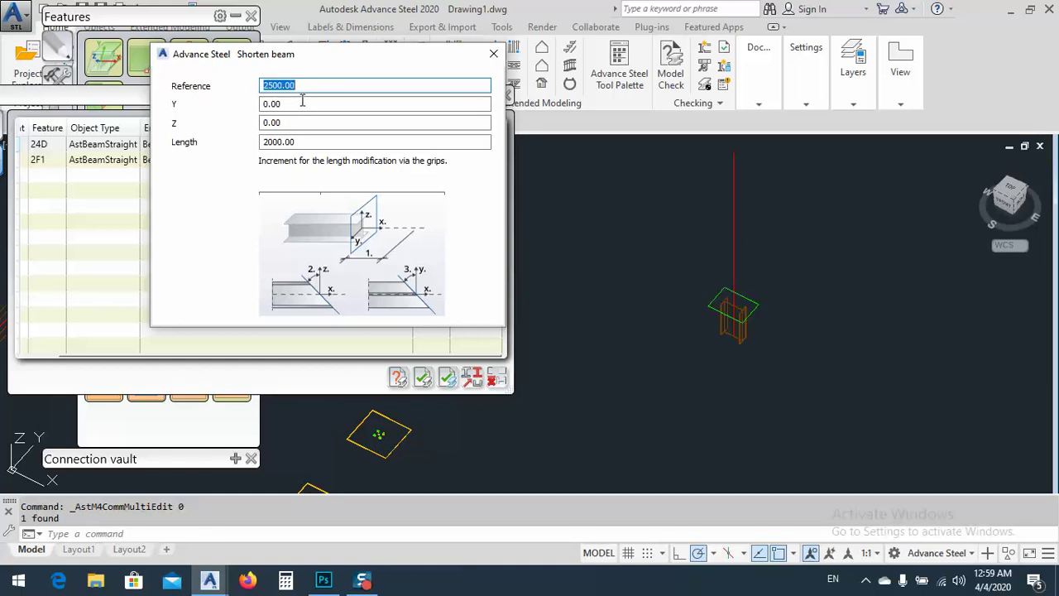
pyautogui.click(493, 52)
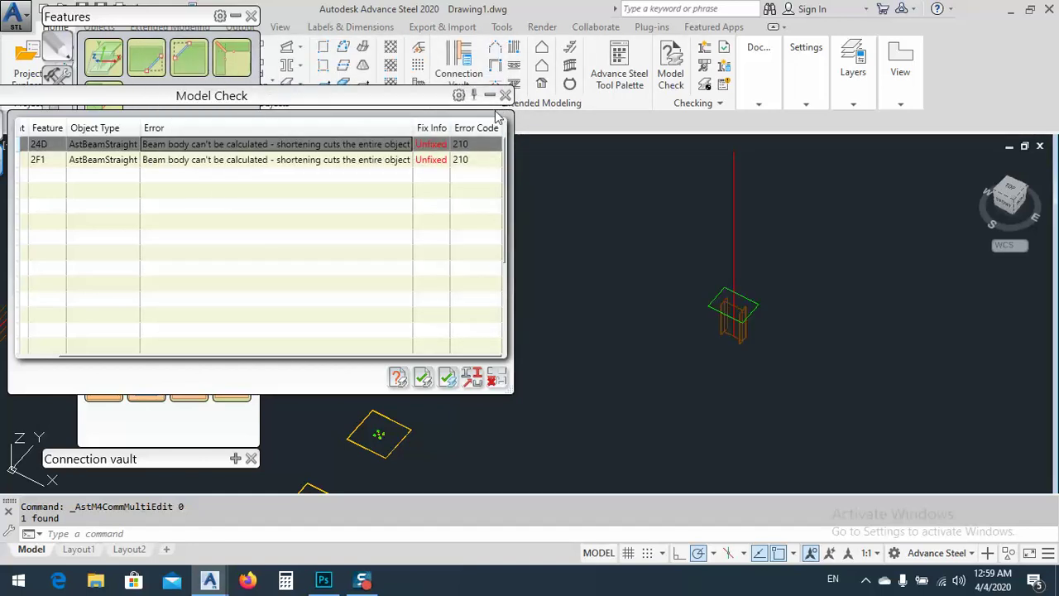
pyautogui.click(671, 73)
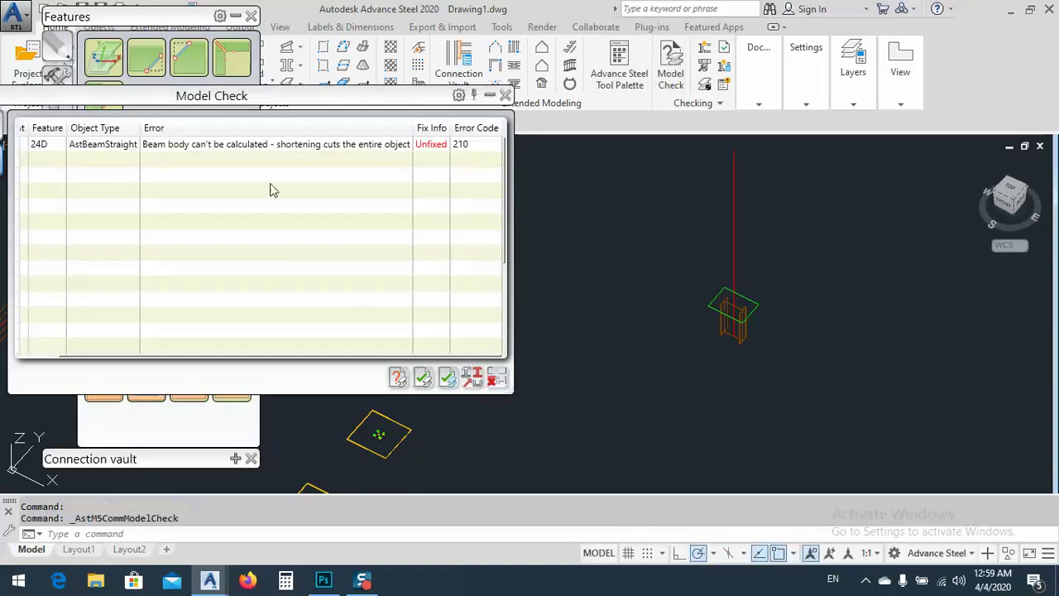
pyautogui.click(431, 147)
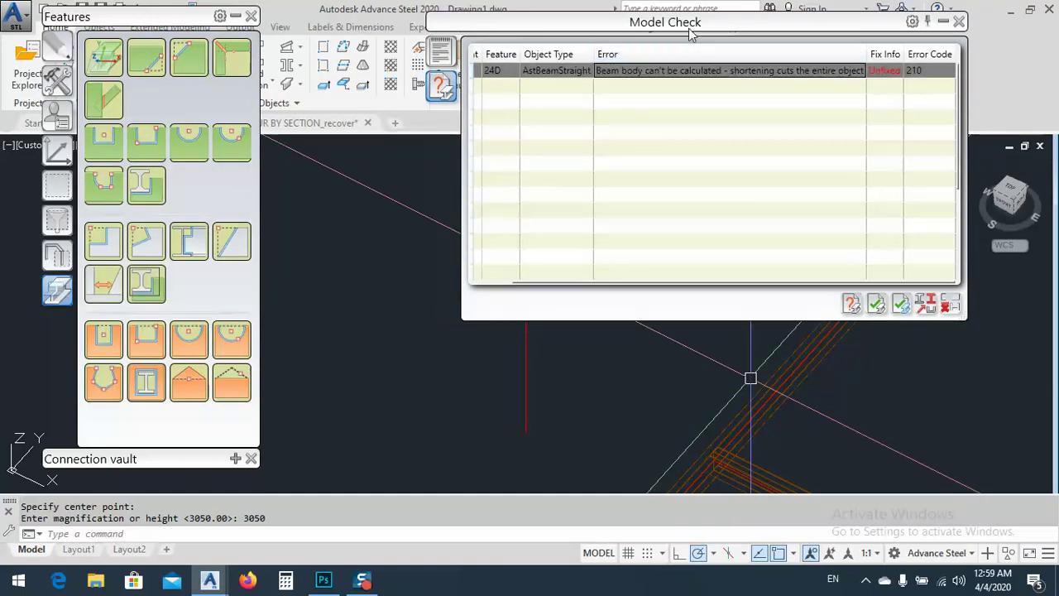
pyautogui.scroll(-5, 657, 414)
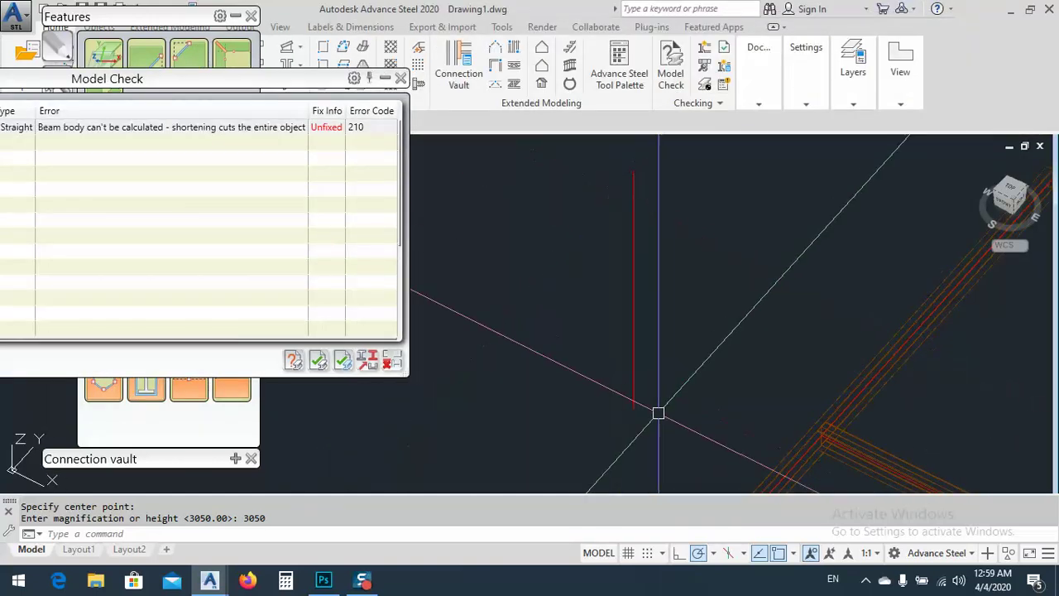
# Step: Open the flagged beam's properties and try Exact with edge features, Symbolic and Exact display types
pyautogui.doubleClick(650, 299)
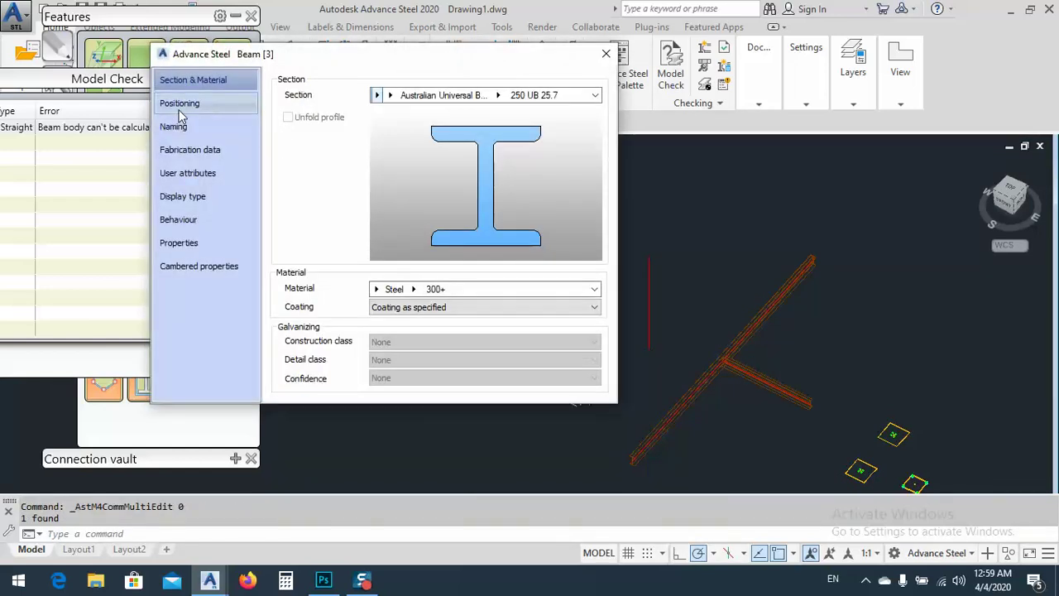
pyautogui.click(180, 106)
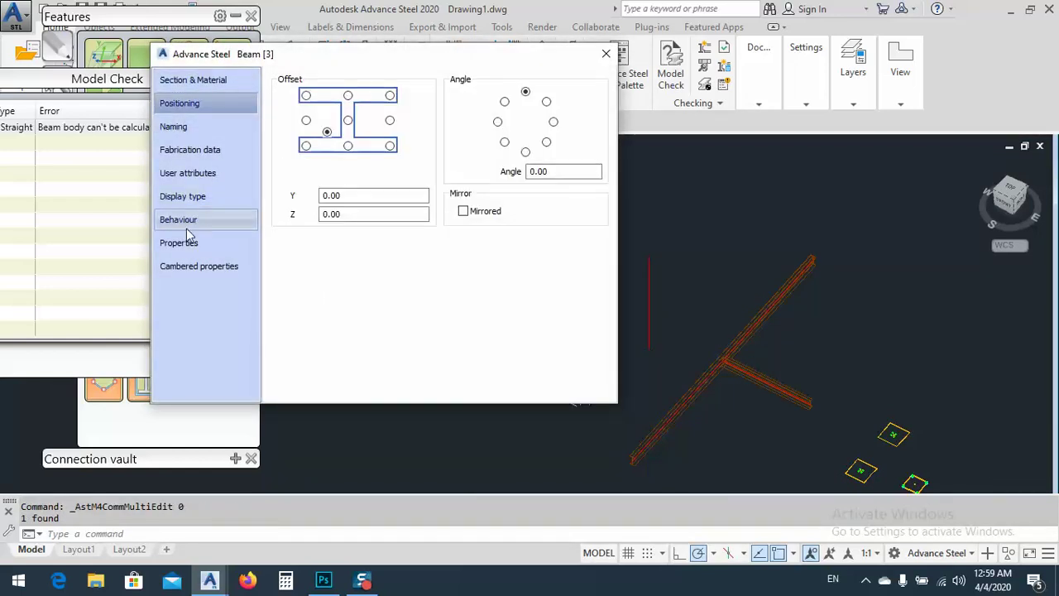
pyautogui.click(182, 198)
pyautogui.moveTo(360, 60); pyautogui.dragTo(222, 64)
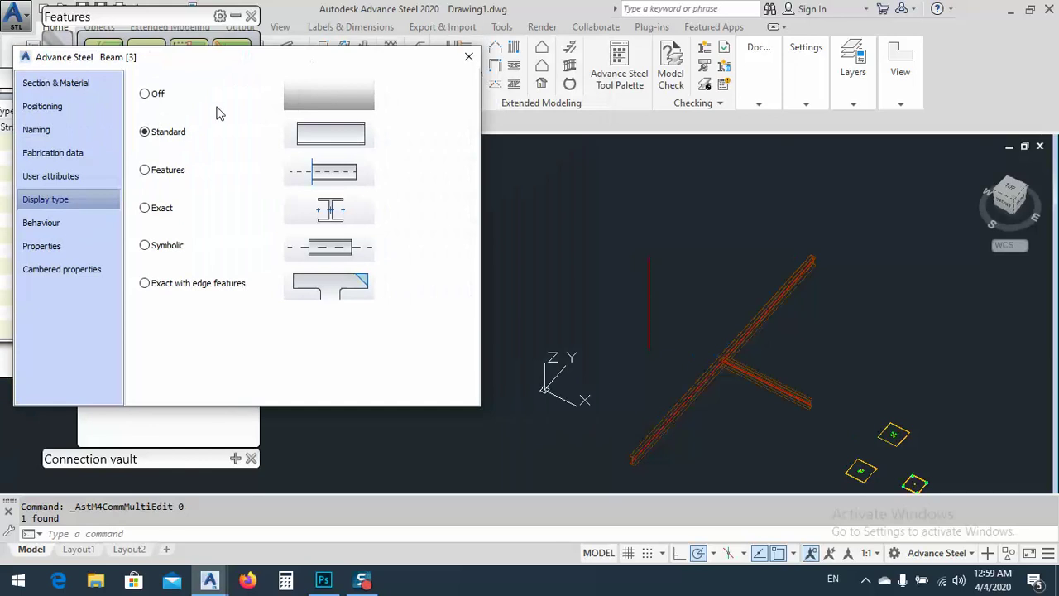
pyautogui.click(146, 284)
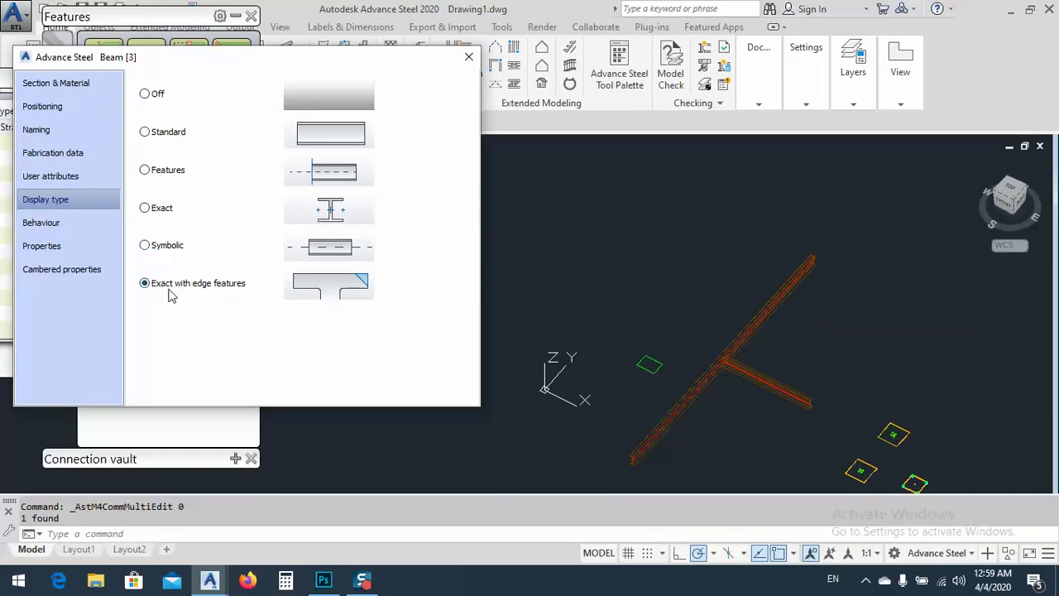
pyautogui.click(157, 248)
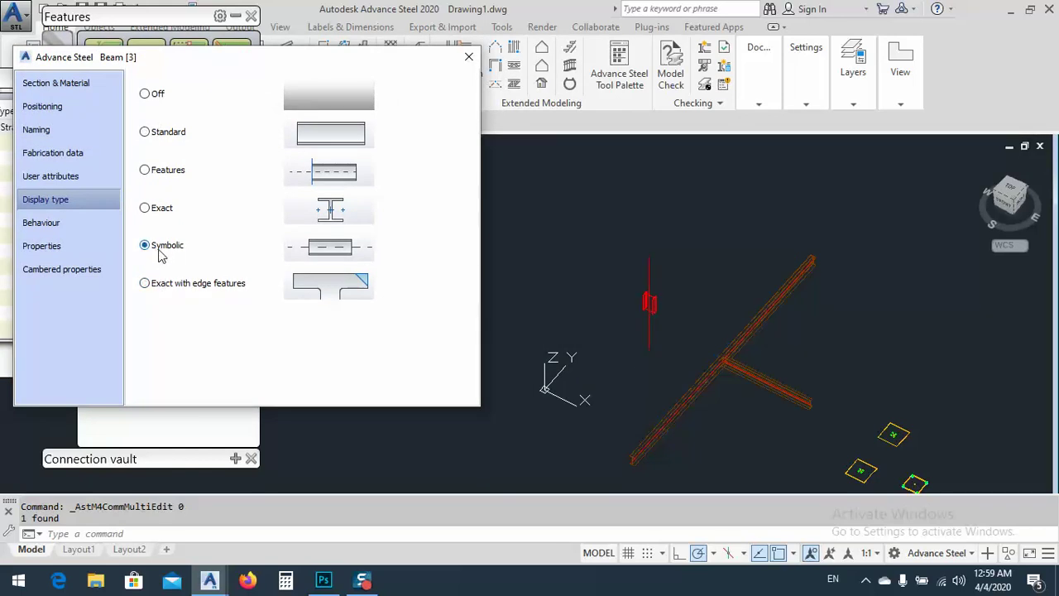
pyautogui.click(148, 210)
# Step: Set the beam's display type to hide it entirely, then close its properties
pyautogui.scroll(8, 643, 254)
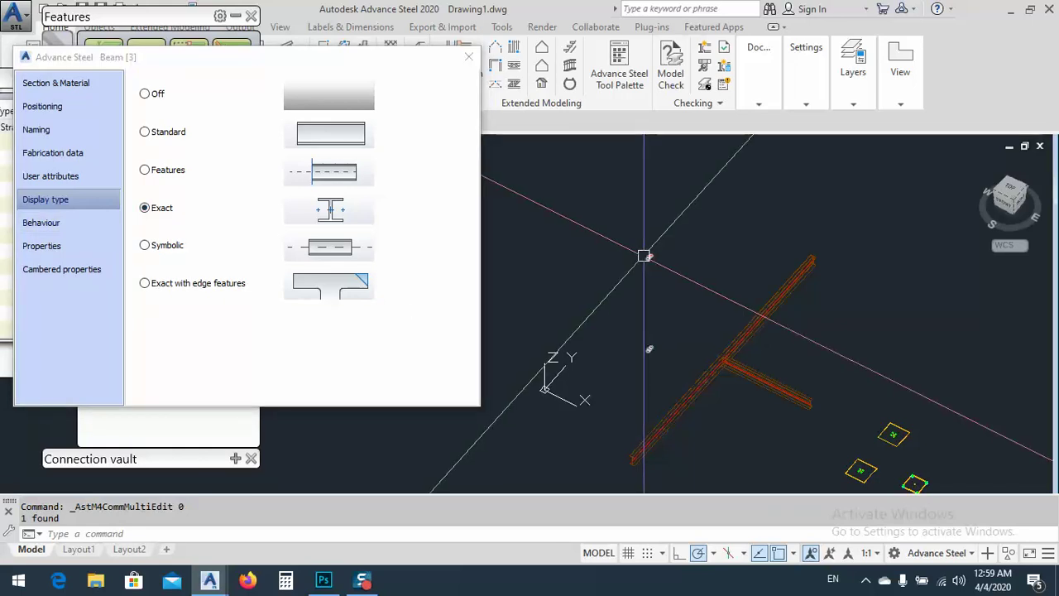
pyautogui.scroll(-5, 654, 292)
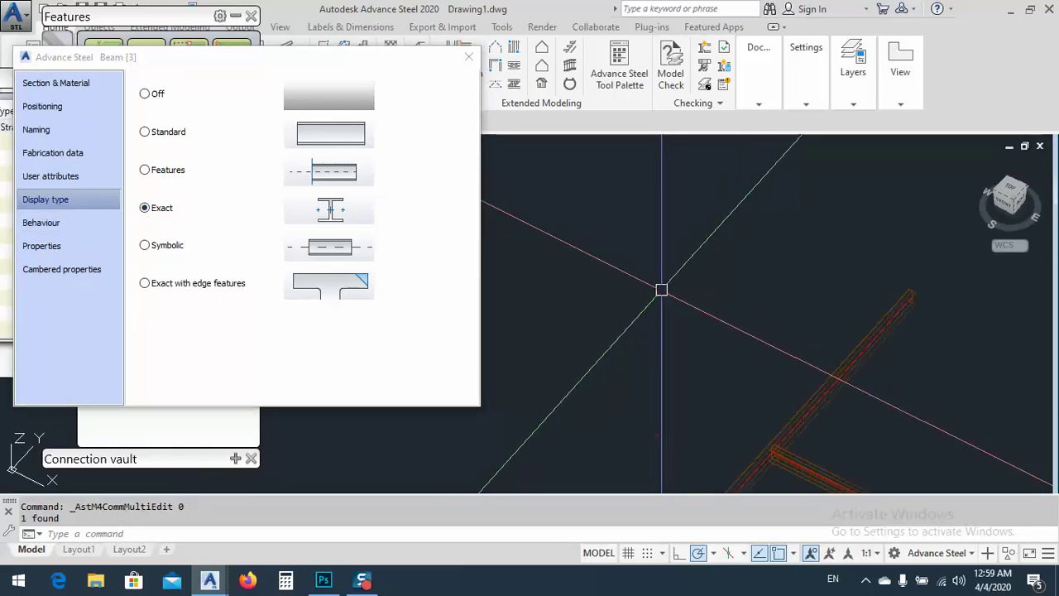
pyautogui.scroll(-5, 666, 307)
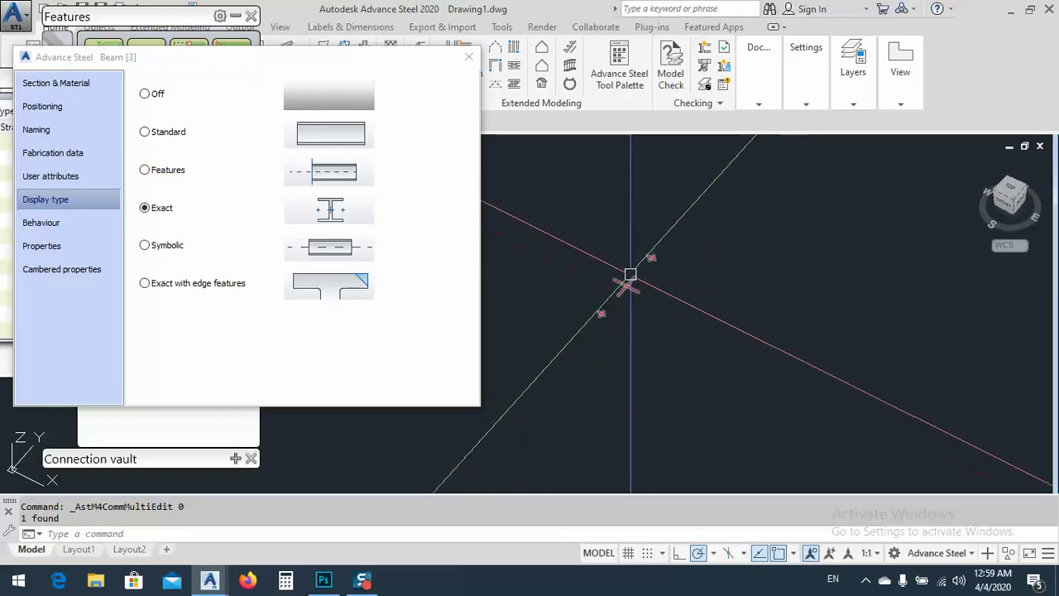
pyautogui.scroll(5, 673, 274)
pyautogui.moveTo(658, 317); pyautogui.dragTo(733, 293, button='middle')
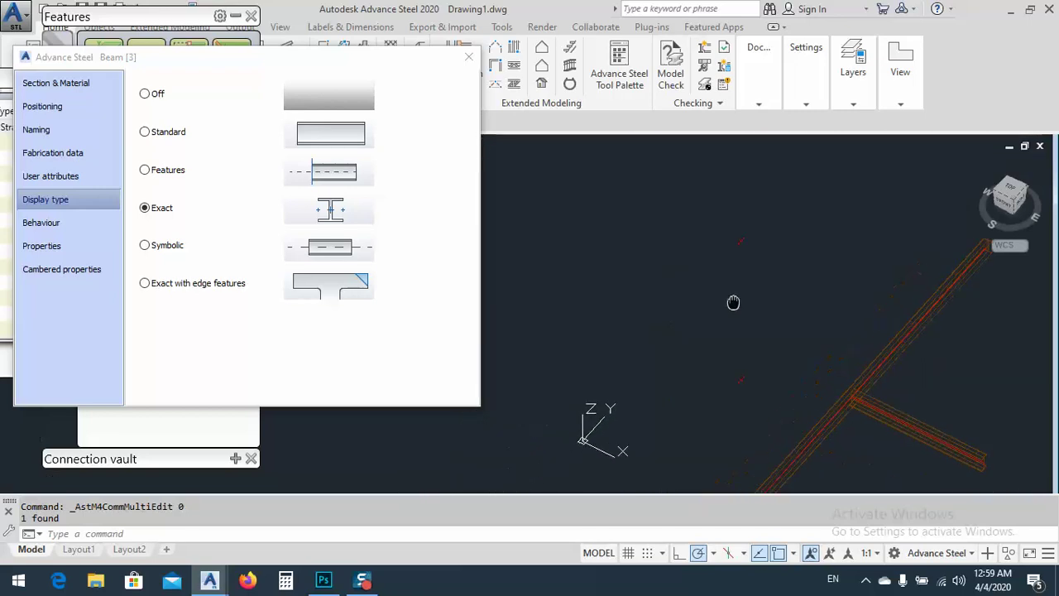
pyautogui.click(145, 94)
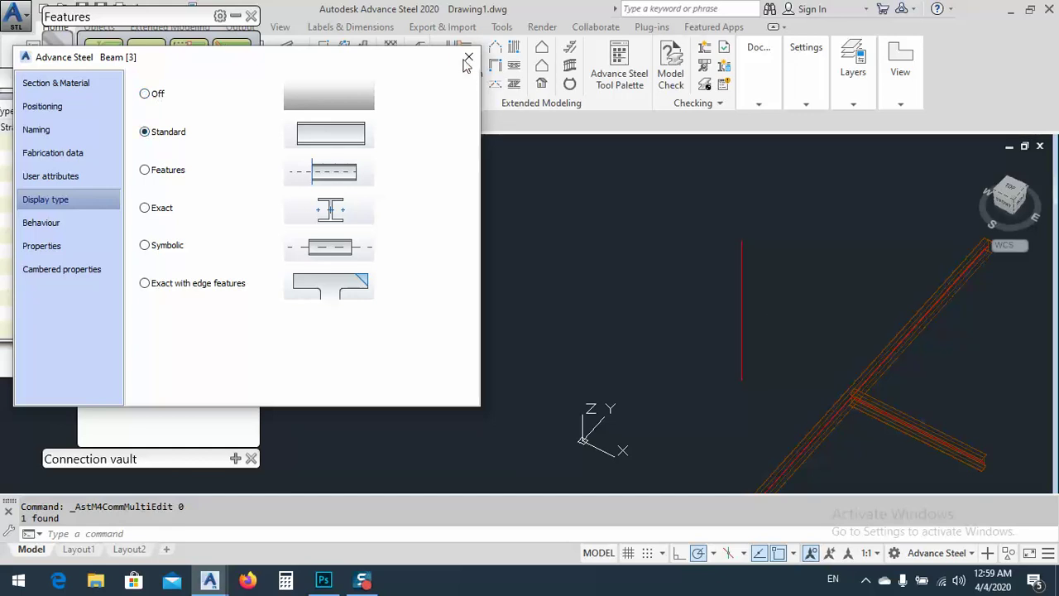
pyautogui.press('Escape')
# Step: Zoom to the flagged beam and set its display type to Exact with edge features
pyautogui.doubleClick(220, 132)
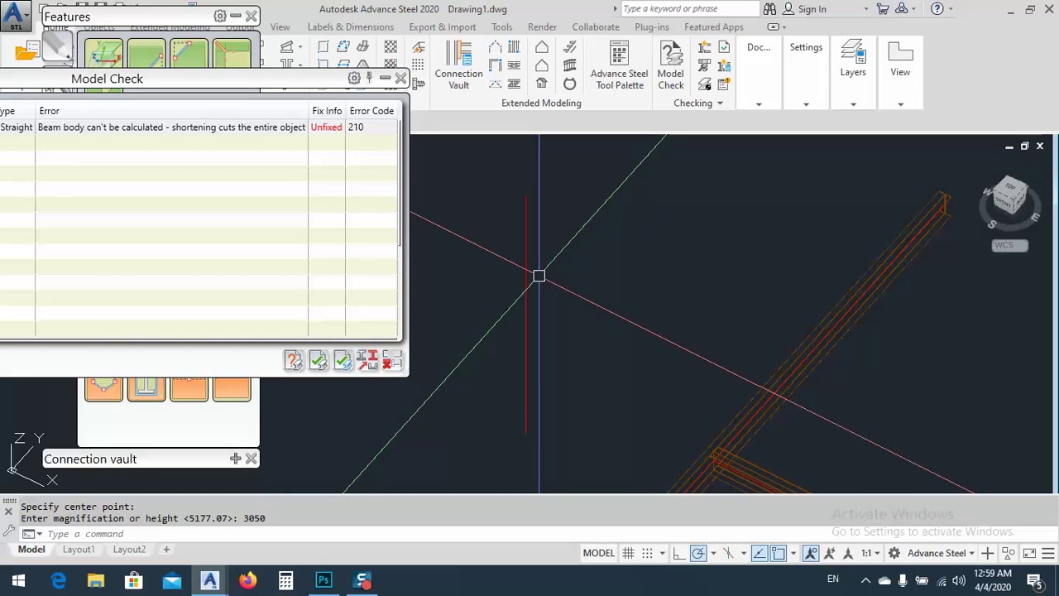
pyautogui.doubleClick(526, 288)
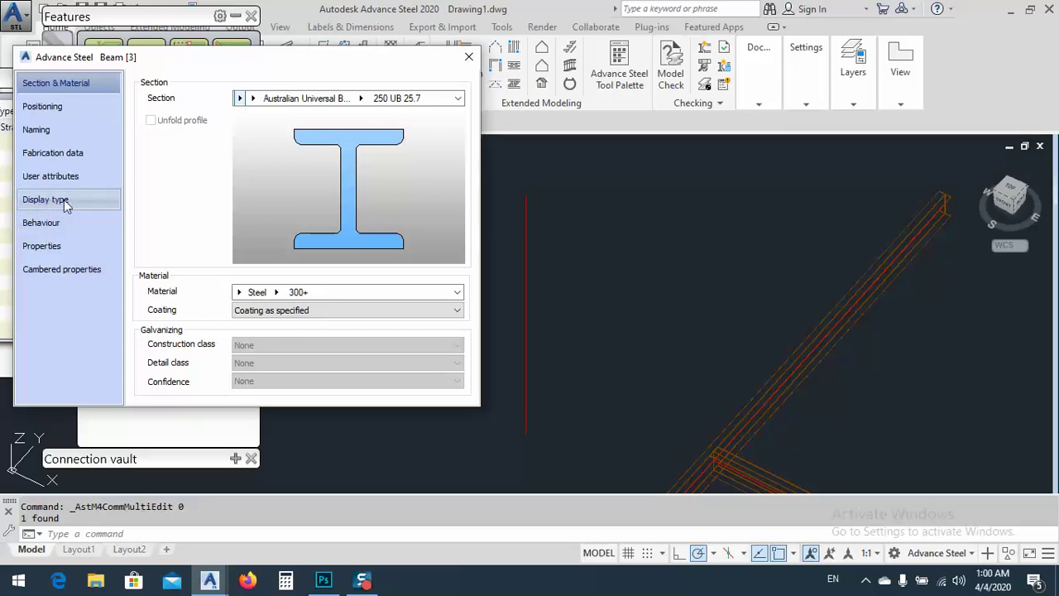
pyautogui.click(66, 206)
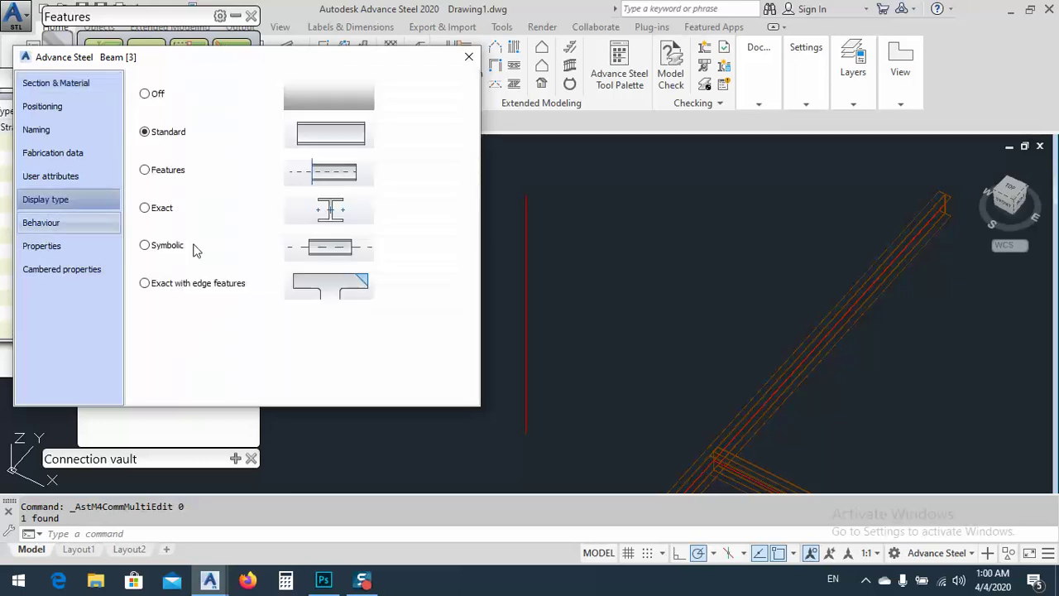
pyautogui.click(192, 286)
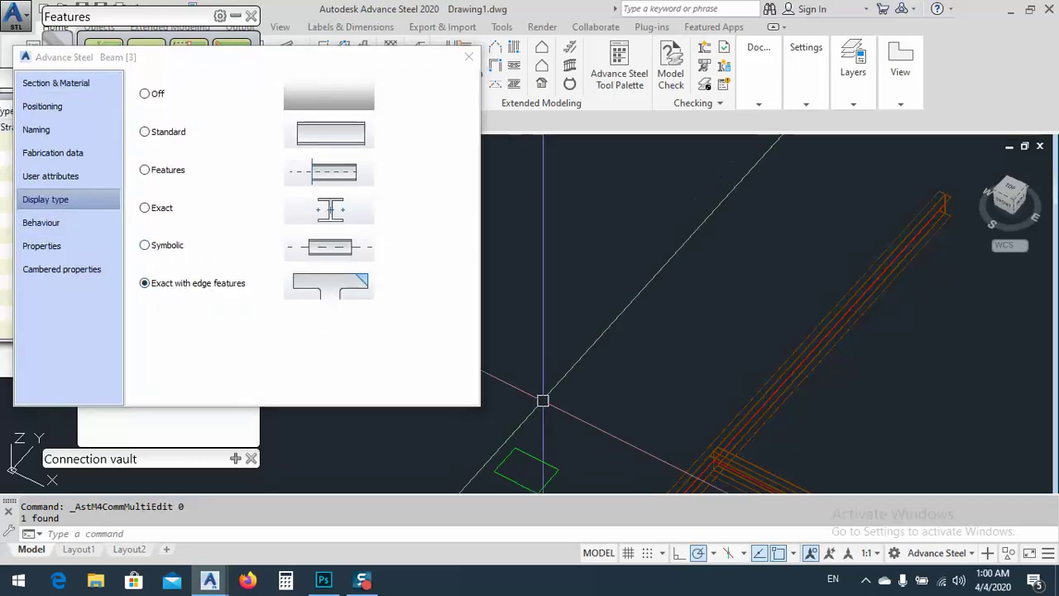
# Step: Display the beam's features and change its shortening reference to 1000, closing Model Check
pyautogui.moveTo(541, 390); pyautogui.dragTo(619, 309, button='middle')
pyautogui.click(169, 171)
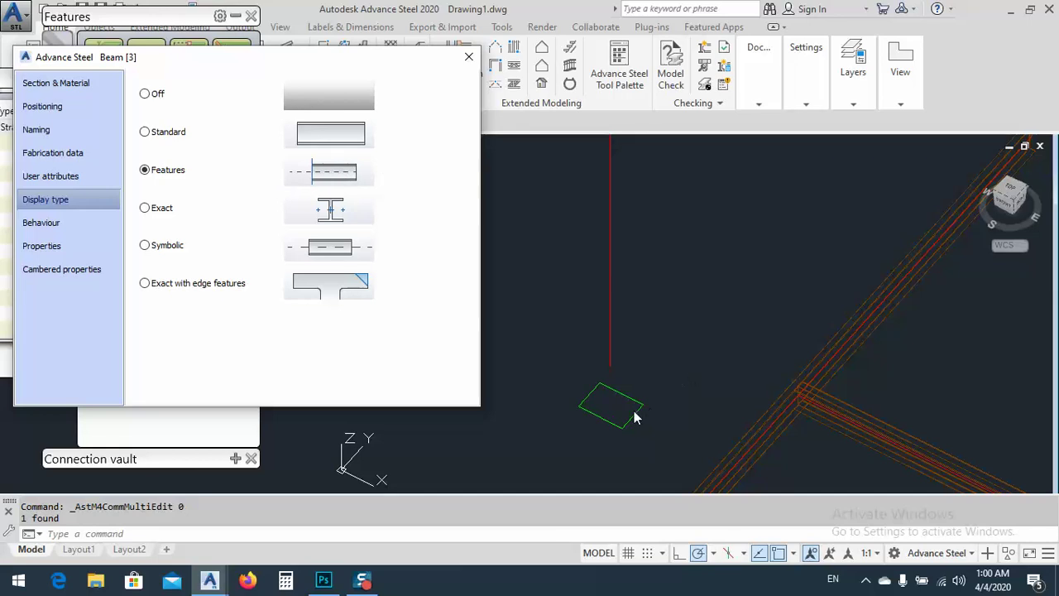
pyautogui.click(468, 57)
pyautogui.doubleClick(592, 393)
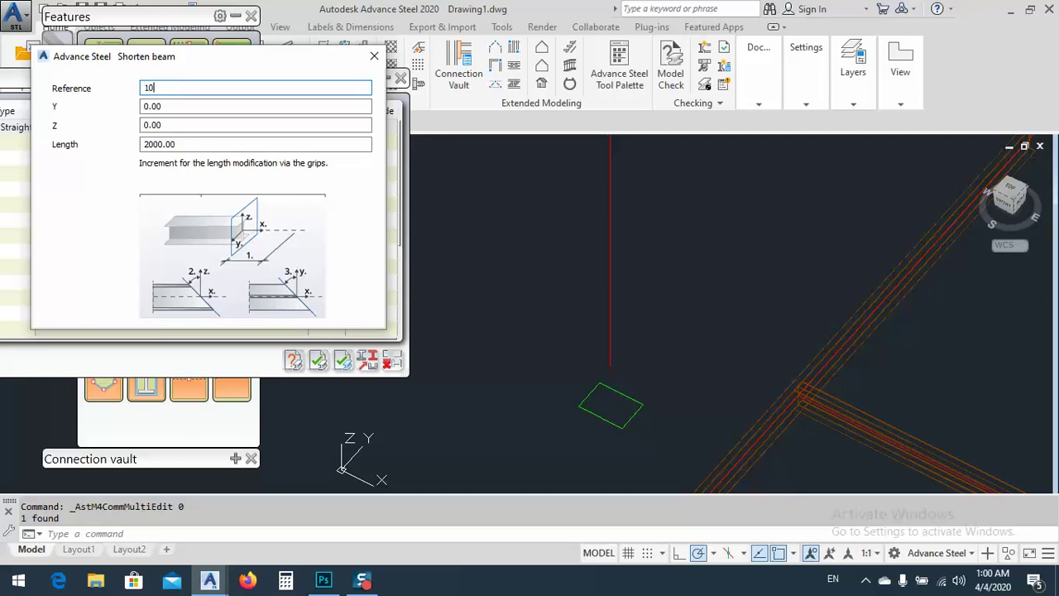
pyautogui.press('Return')
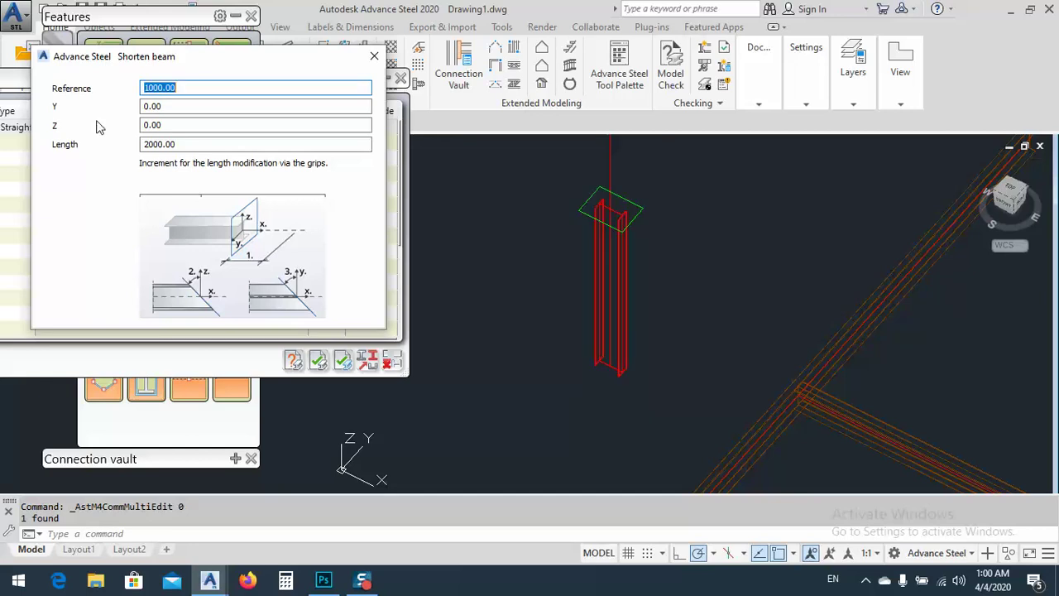
pyautogui.keyDown('shift'); pyautogui.moveTo(609, 239); pyautogui.dragTo(501, 147, button='middle'); pyautogui.keyUp('shift')
pyautogui.click(374, 56)
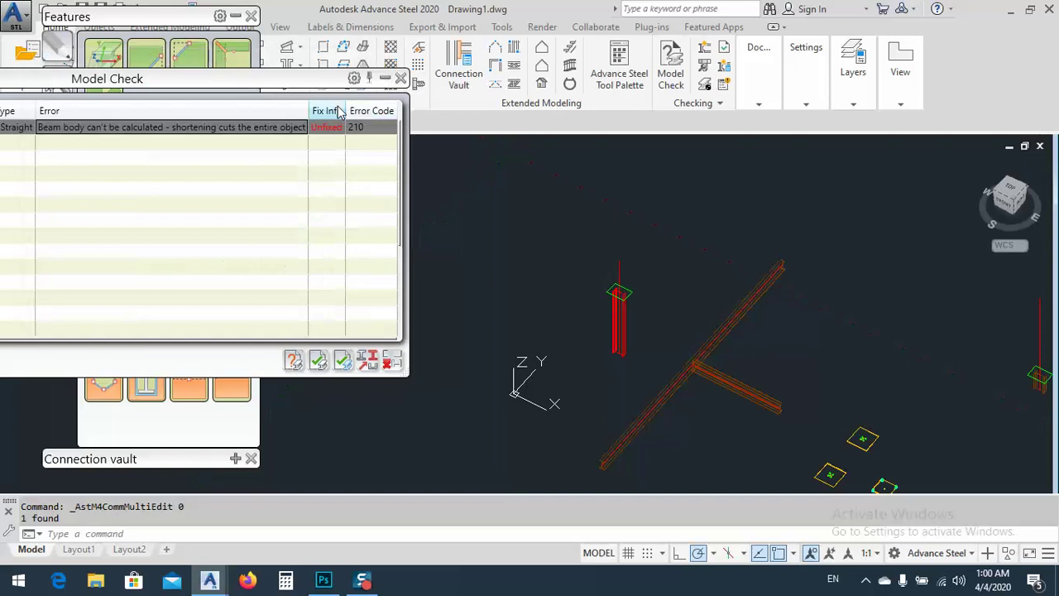
pyautogui.click(401, 77)
# Step: Rerun Model Check, confirm 0 errors in the notifications list, and close it
pyautogui.click(678, 68)
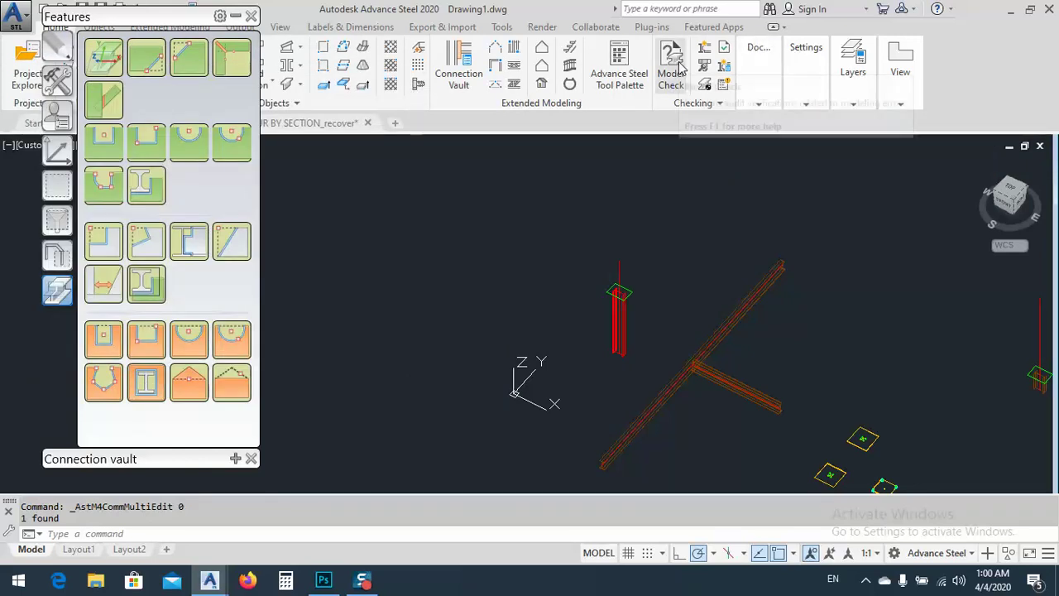
pyautogui.moveTo(157, 86); pyautogui.dragTo(323, 53)
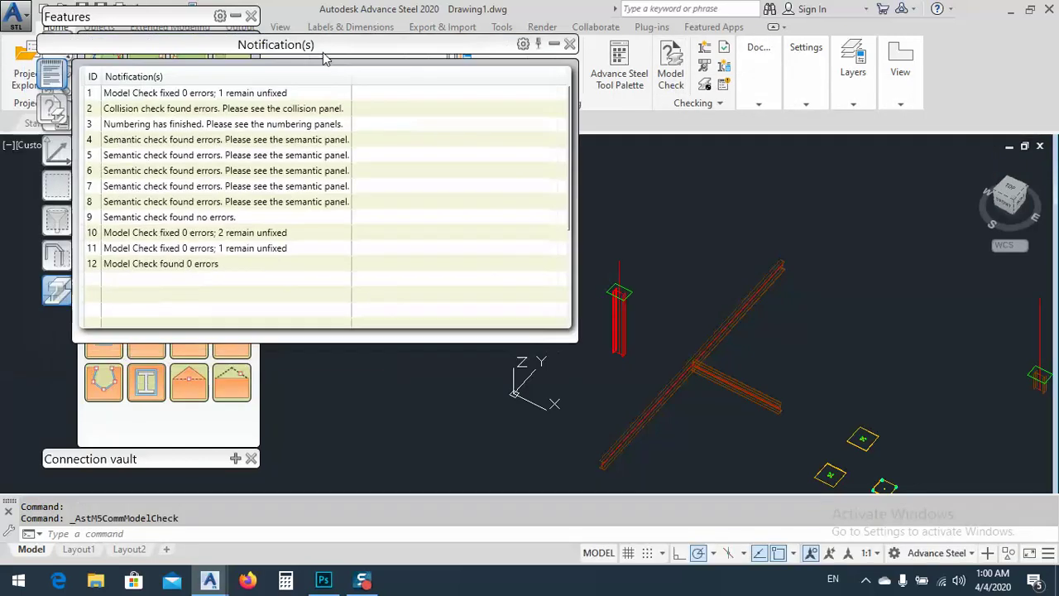
pyautogui.click(208, 272)
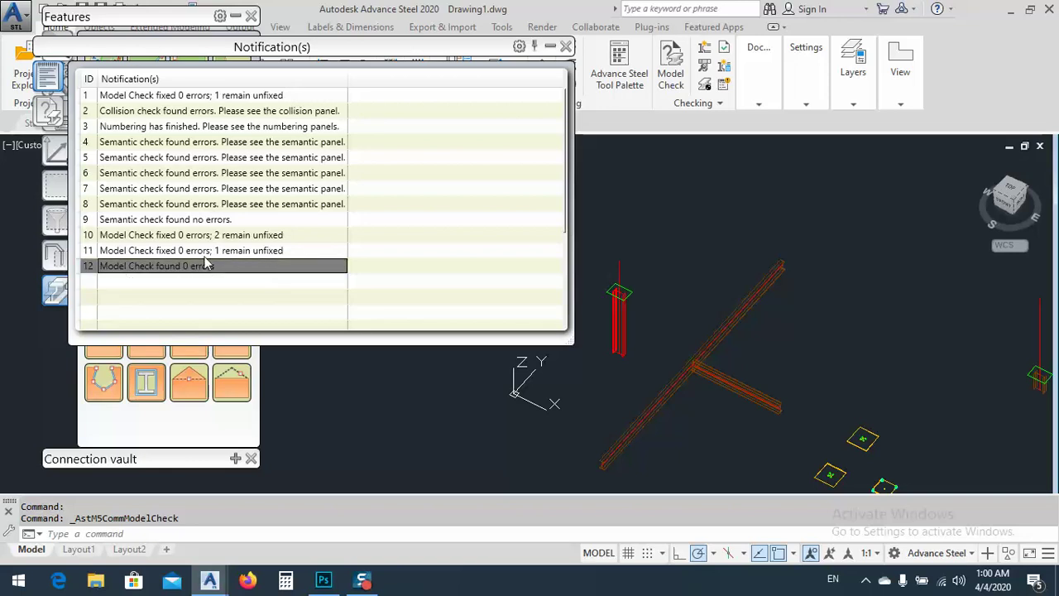
pyautogui.click(566, 46)
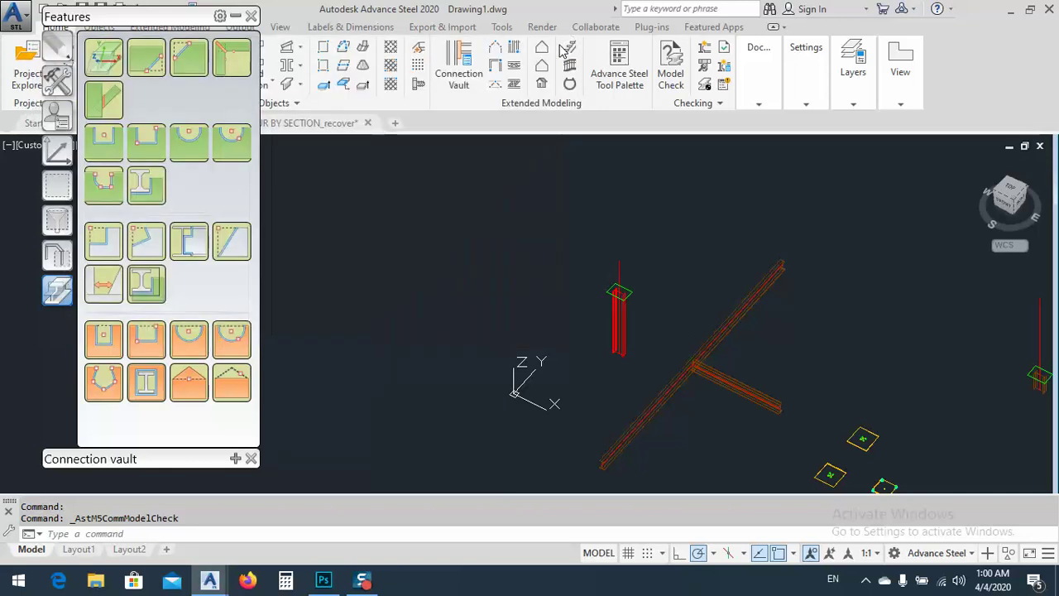
pyautogui.moveTo(567, 201); pyautogui.dragTo(508, 176, button='middle')
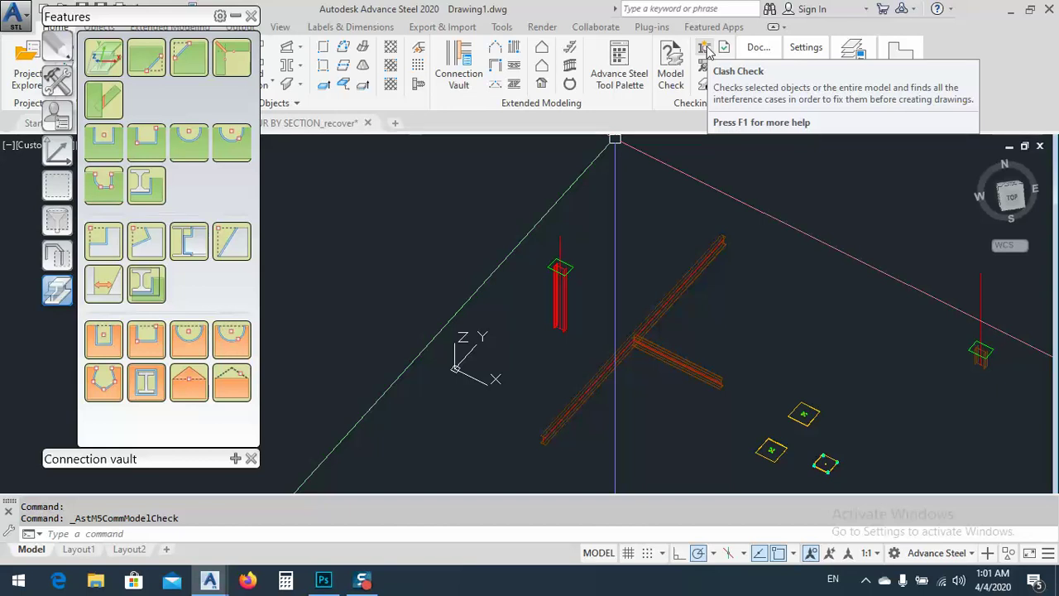
# Step: Run Clash Check, zoom to the single 250 UB 25.7 beam collision, and close the results
pyautogui.click(706, 49)
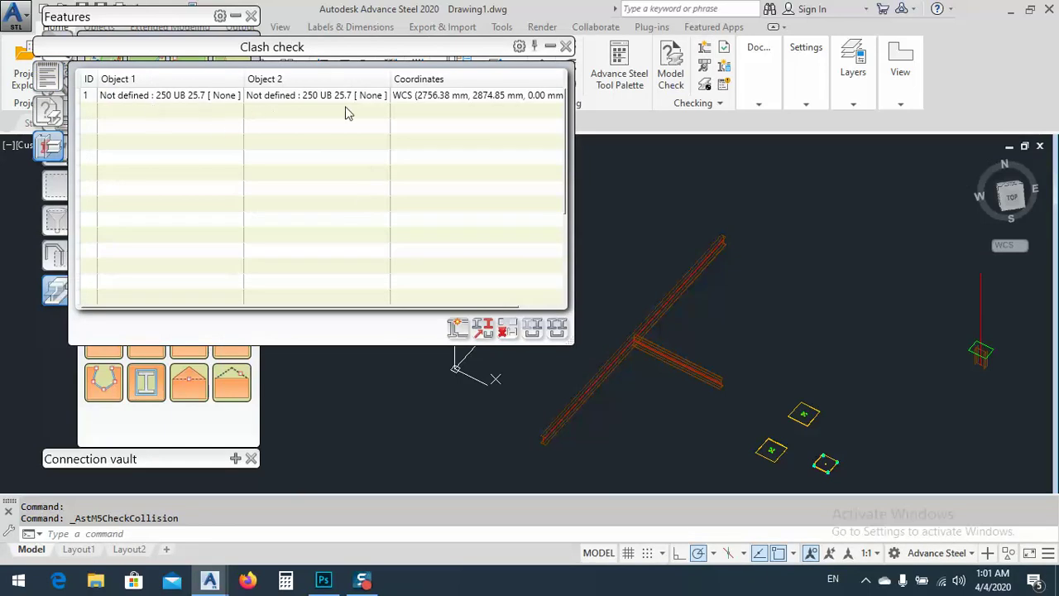
pyautogui.click(199, 96)
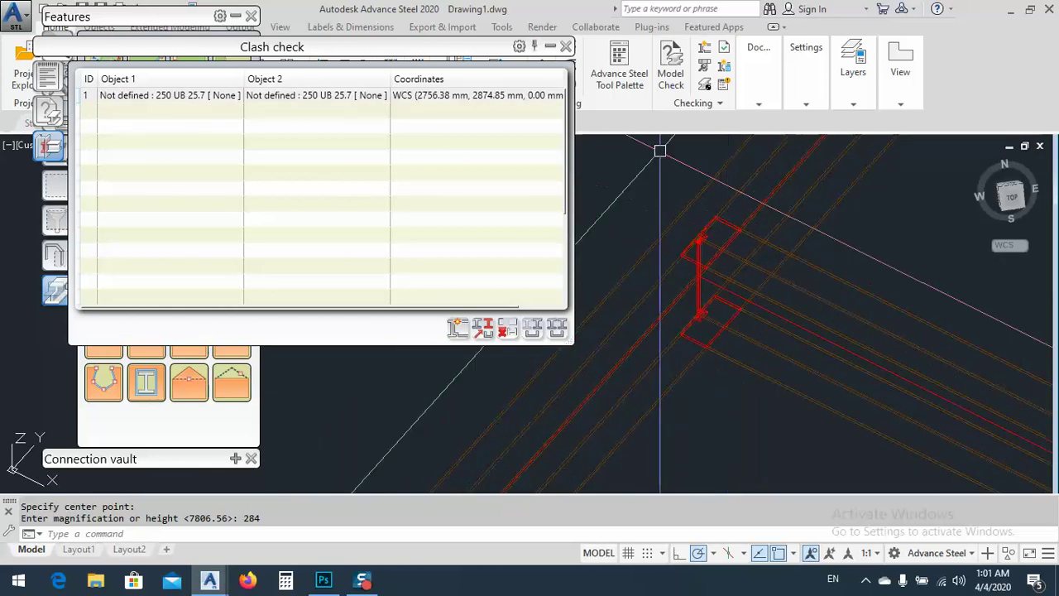
pyautogui.click(564, 46)
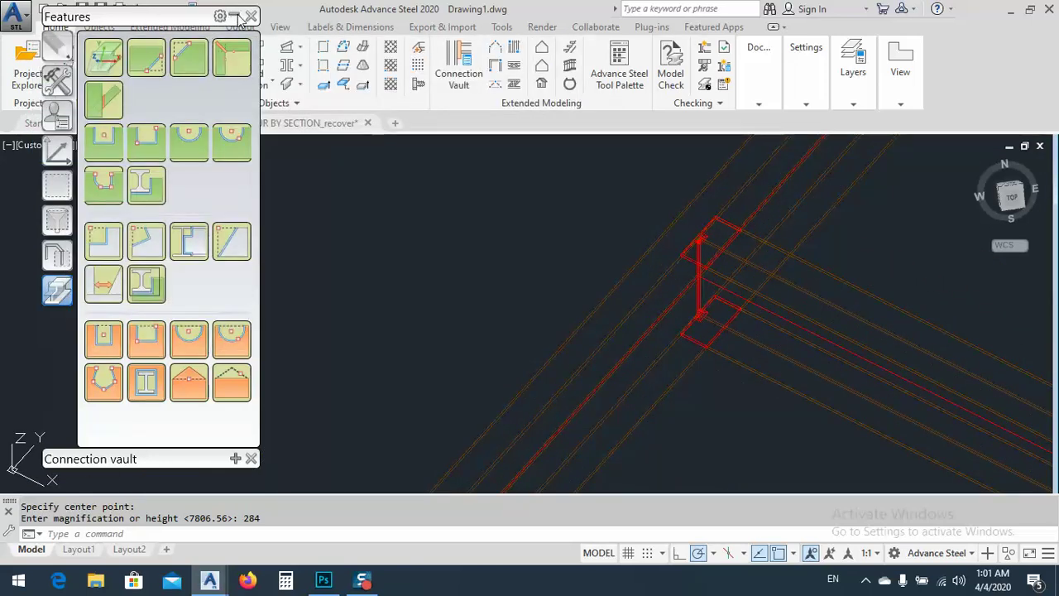
pyautogui.click(238, 16)
pyautogui.click(96, 144)
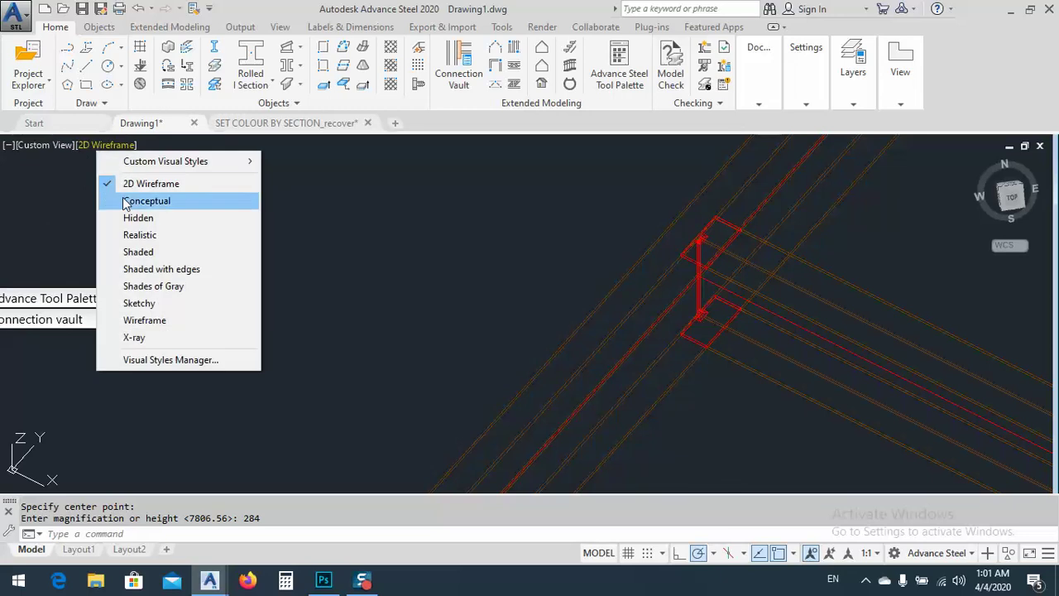
# Step: Switch to Conceptual shading and zoom and pan around the beam junction
pyautogui.click(140, 201)
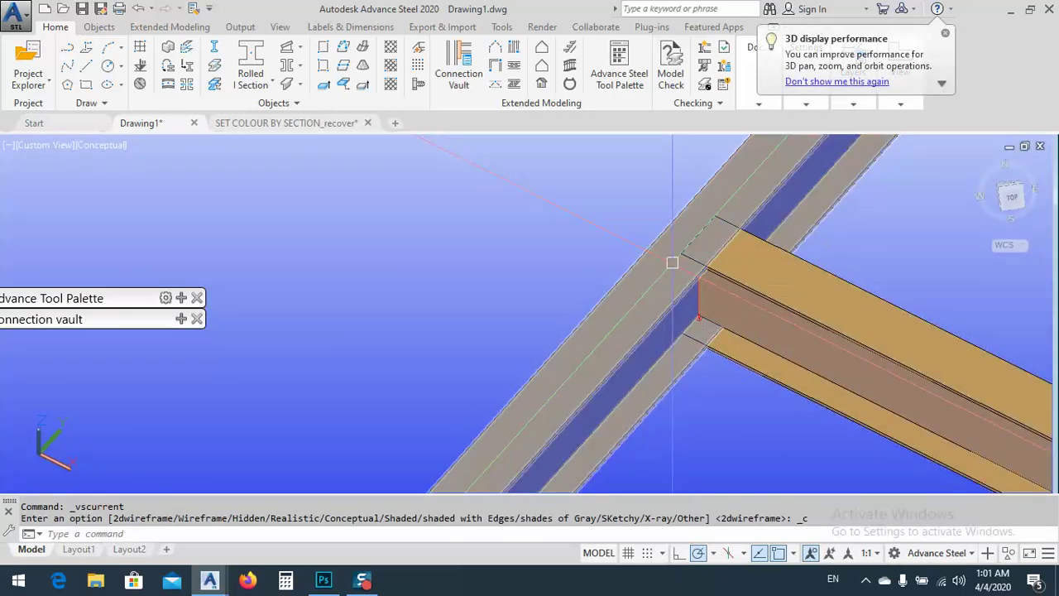
pyautogui.scroll(4, 672, 263)
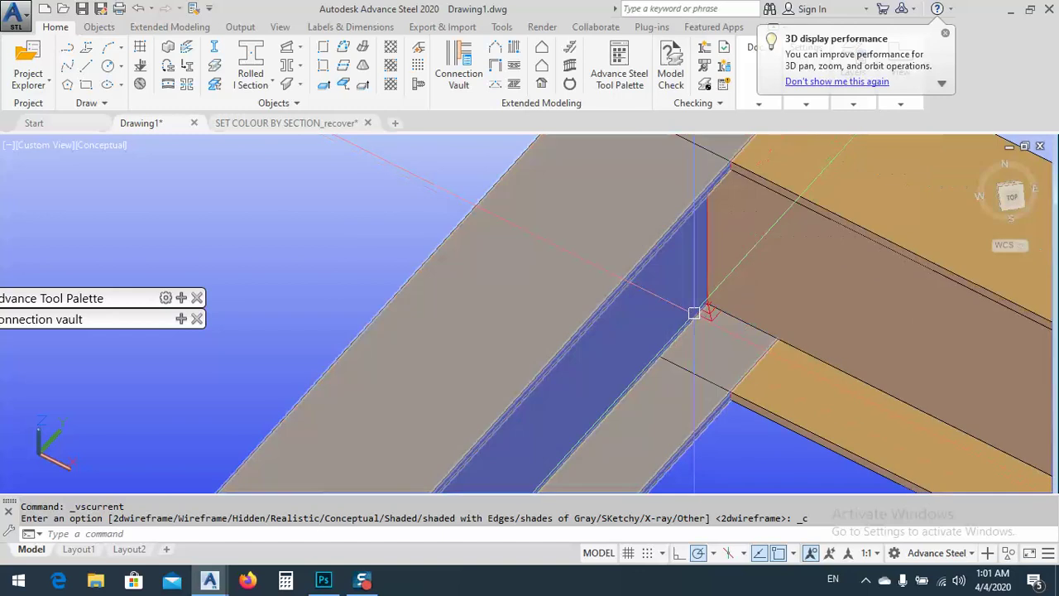
pyautogui.moveTo(695, 307)
pyautogui.keyDown('shift'); pyautogui.mouseDown(button='middle')
pyautogui.moveTo(664, 256)
pyautogui.moveTo(689, 292)
pyautogui.mouseUp(button='middle'); pyautogui.keyUp('shift')
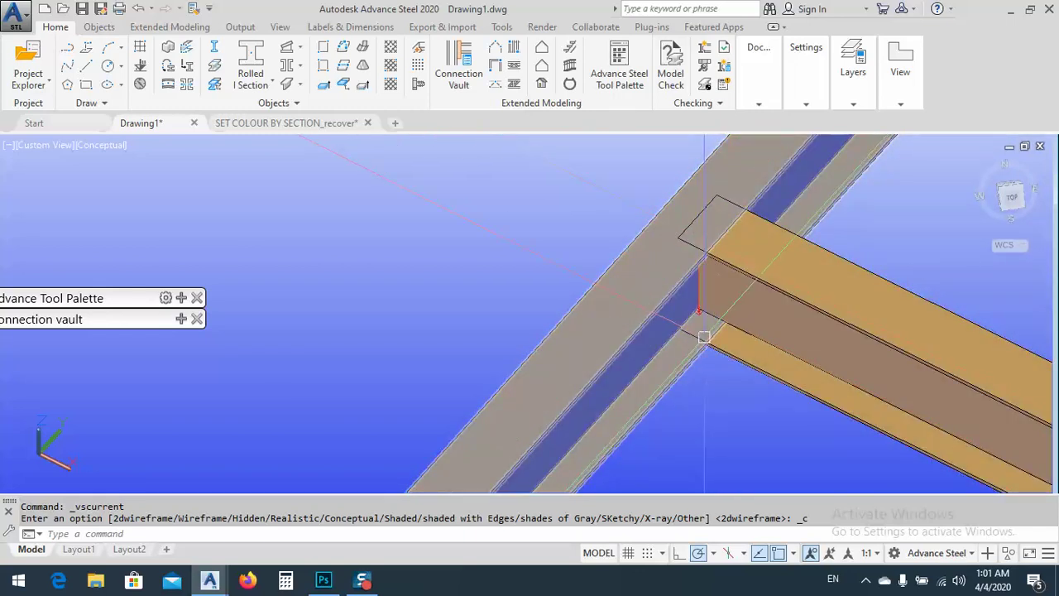
pyautogui.scroll(-5, 703, 343)
pyautogui.moveTo(575, 243); pyautogui.dragTo(564, 292, button='middle')
pyautogui.scroll(-6, 564, 292)
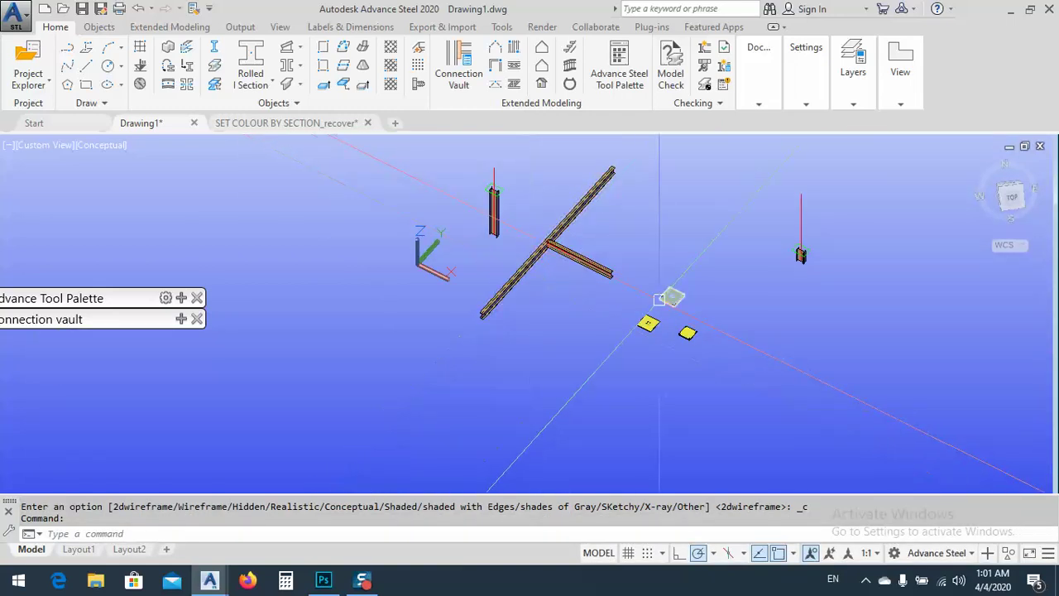
pyautogui.moveTo(635, 299); pyautogui.dragTo(593, 271, button='middle')
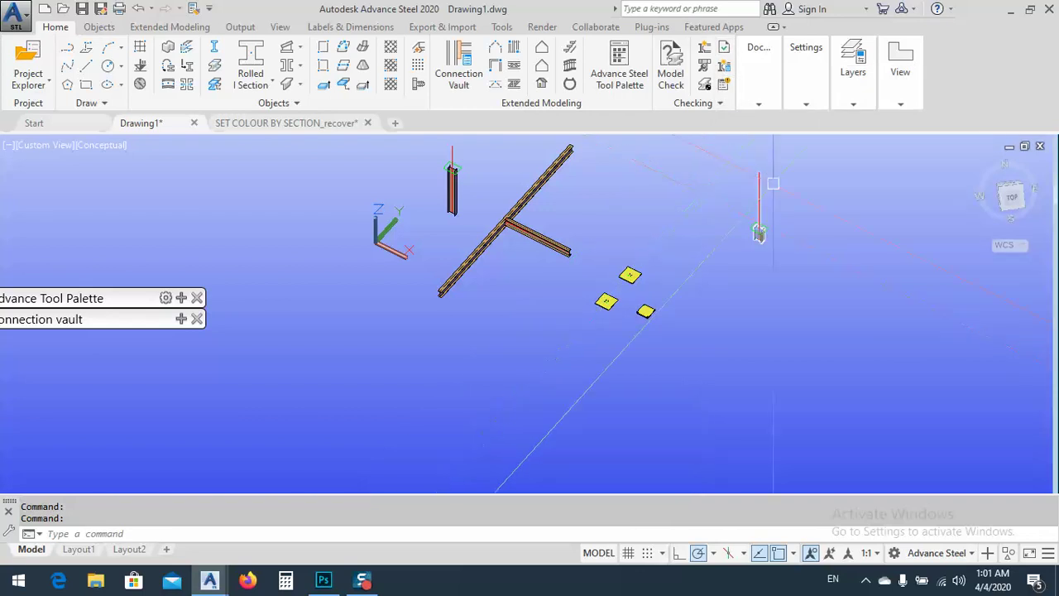
pyautogui.scroll(6, 611, 274)
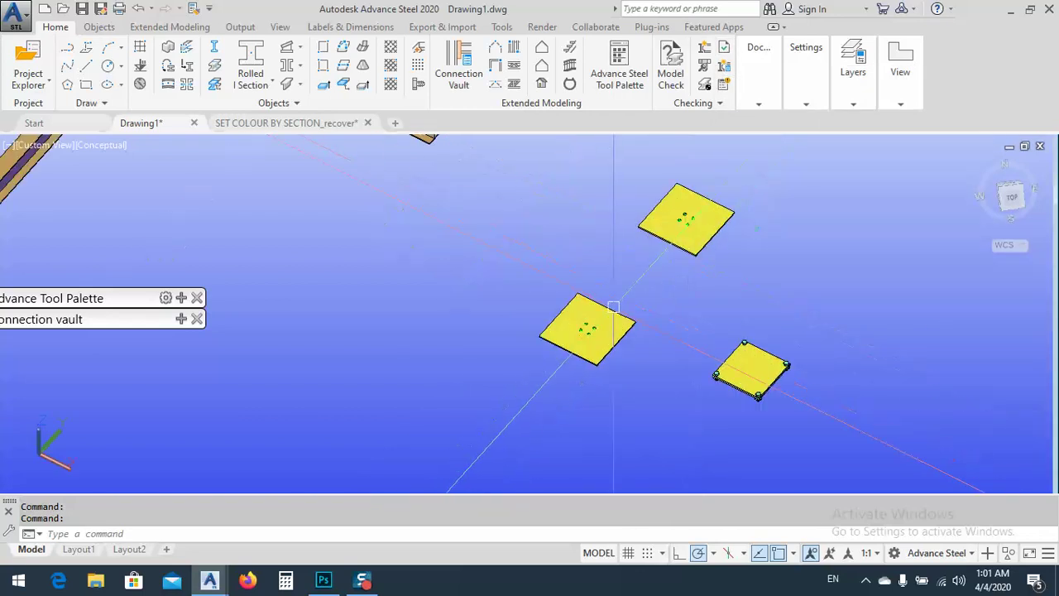
# Step: Go from SE Isometric to the Top view, centred on the three yellow plates
pyautogui.click(1014, 201)
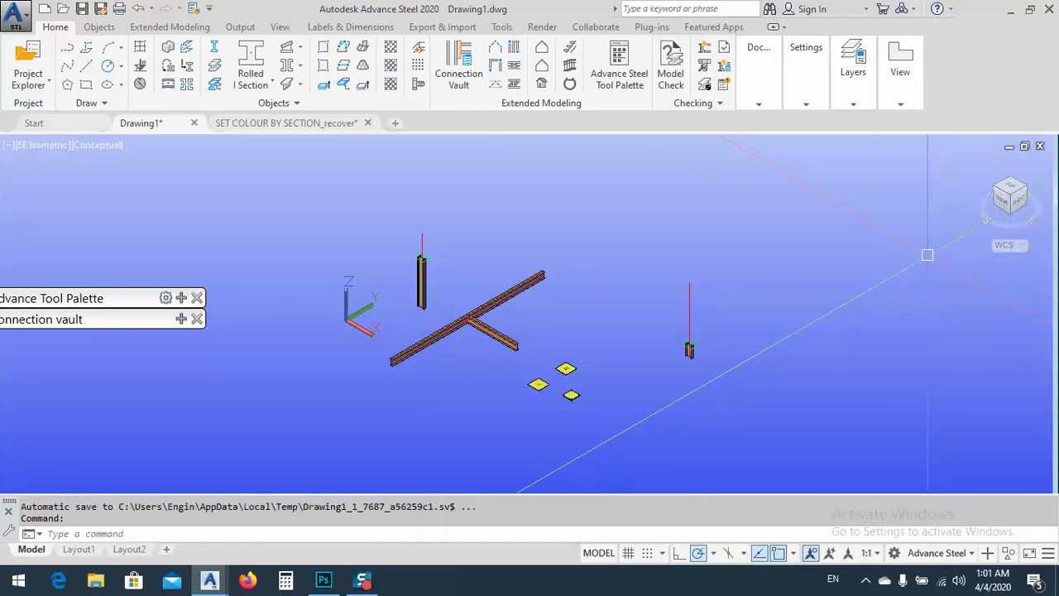
pyautogui.click(1007, 190)
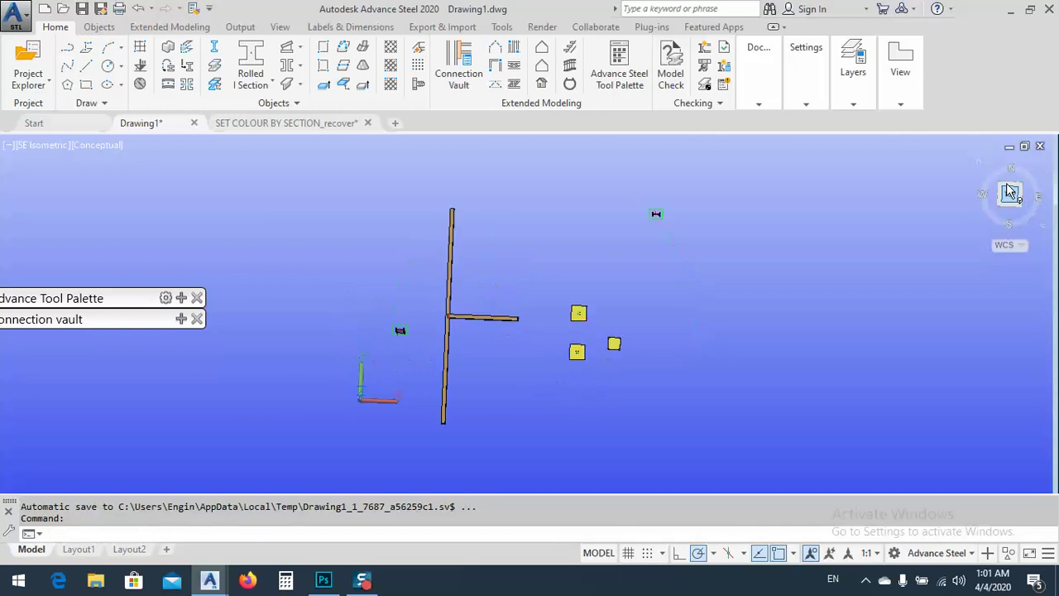
pyautogui.scroll(8, 590, 331)
pyautogui.moveTo(566, 326); pyautogui.dragTo(567, 320, button='middle')
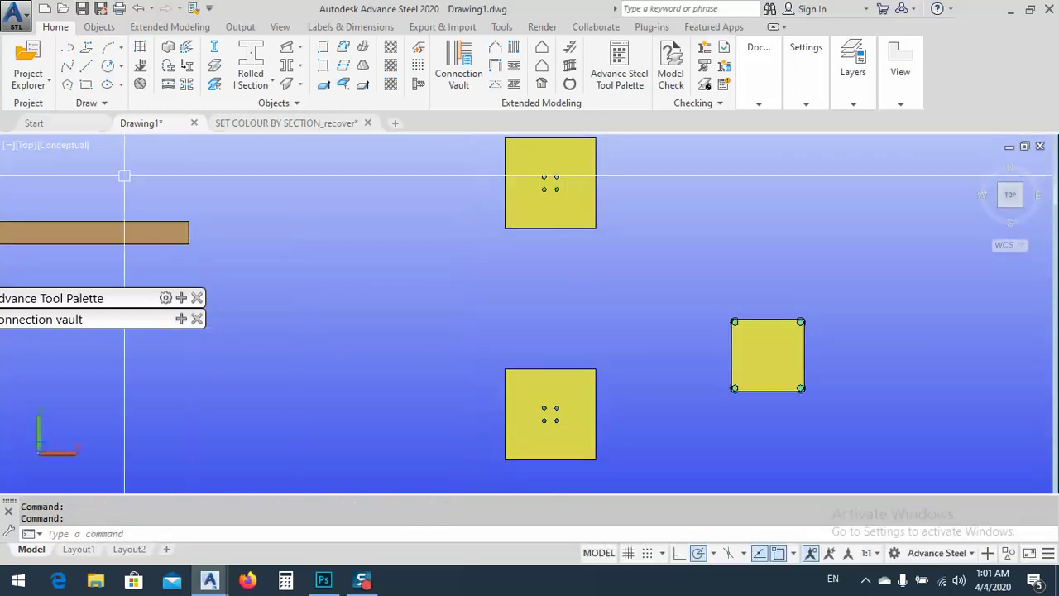
pyautogui.click(59, 147)
# Step: Switch to 2D Wireframe and move the top plate down to a lower position
pyautogui.click(99, 182)
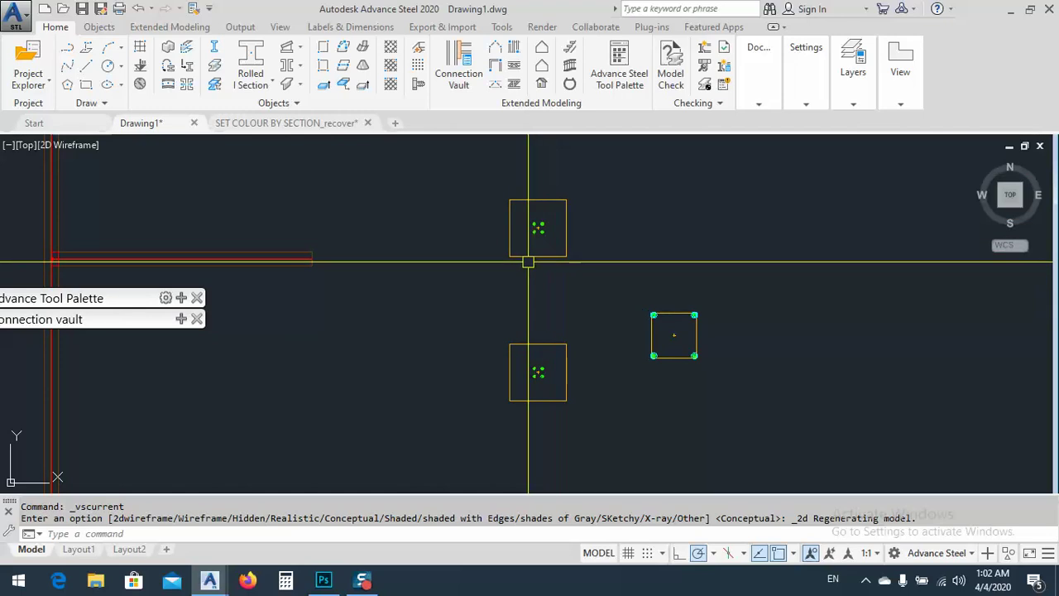
pyautogui.click(490, 177)
pyautogui.click(600, 286)
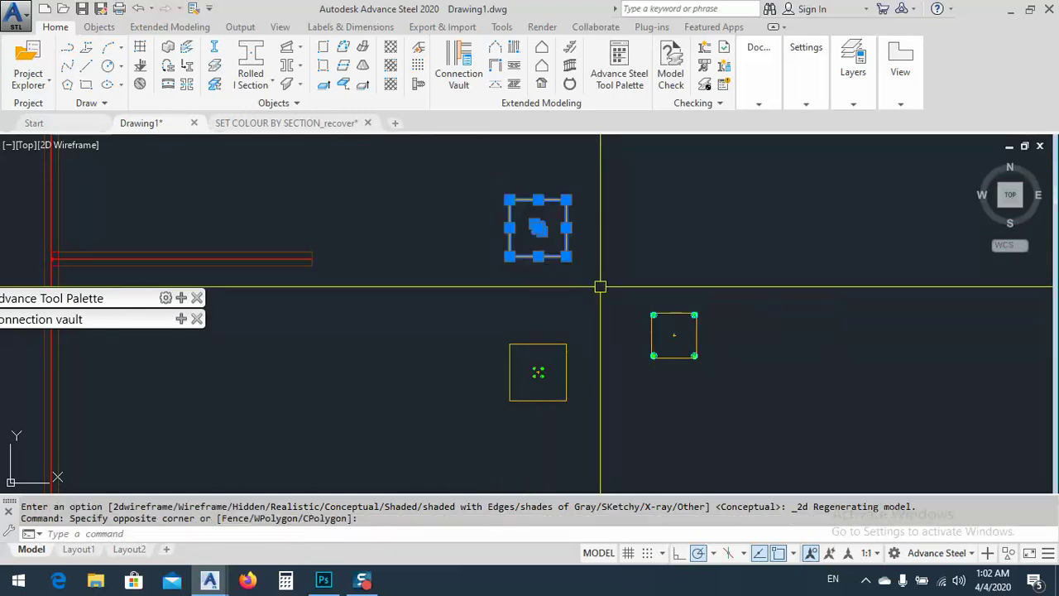
pyautogui.write('m')
pyautogui.press('Return')
pyautogui.click(566, 255)
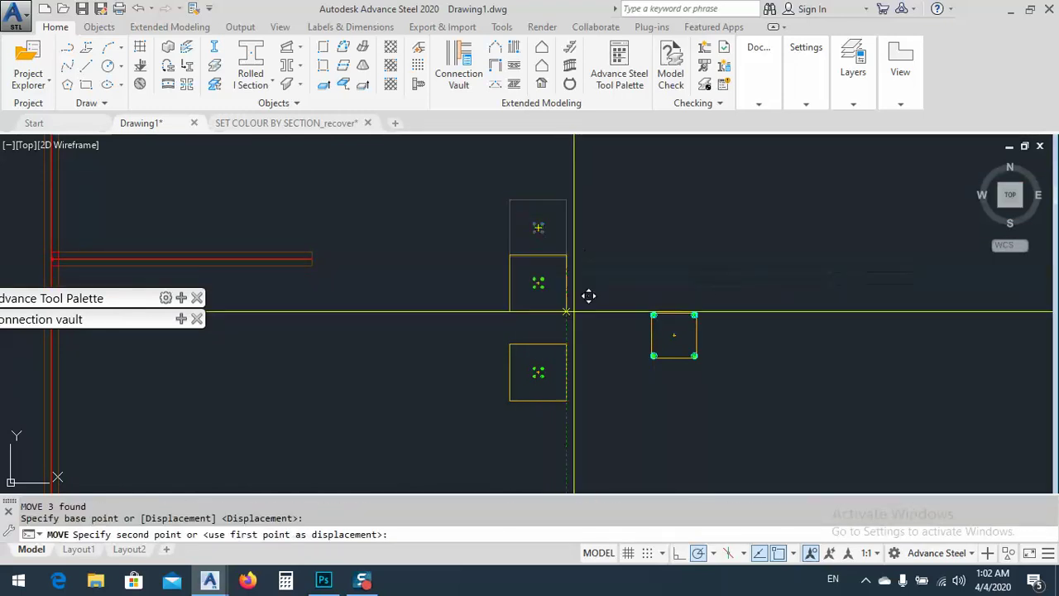
pyautogui.click(581, 385)
# Step: Undo the plate move, then window-select both bolted plates
pyautogui.scroll(8, 540, 381)
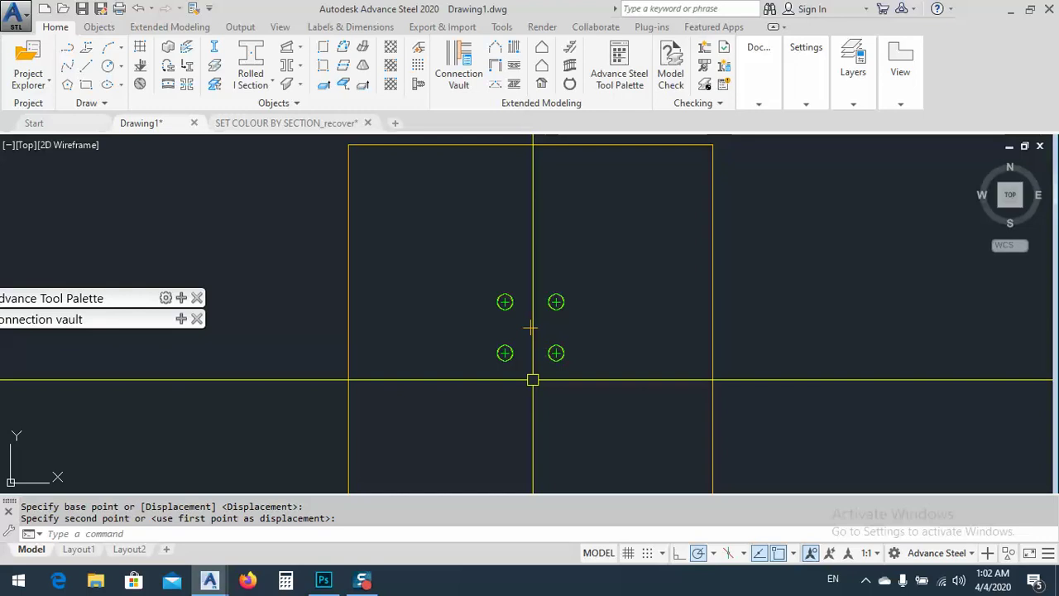
pyautogui.scroll(-4, 654, 357)
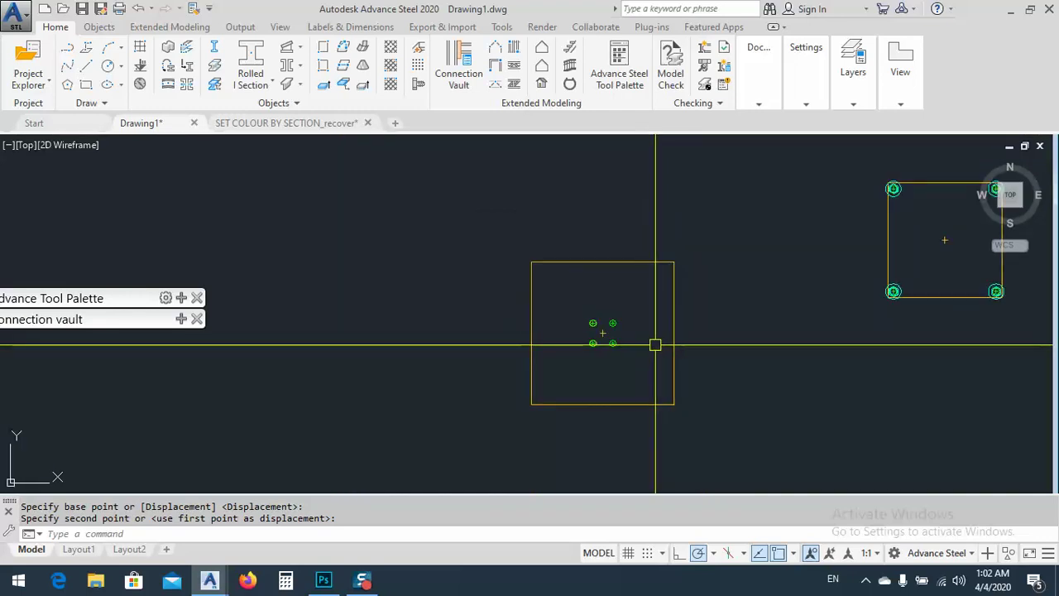
pyautogui.hotkey('ctrl', 'z')
pyautogui.hotkey('ctrl', 'z')
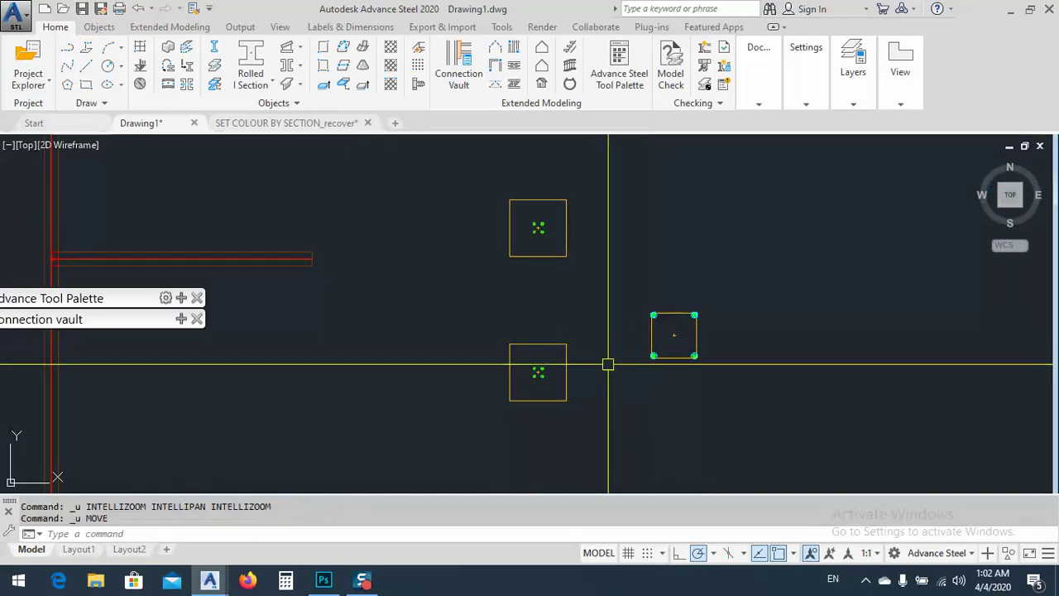
pyautogui.click(489, 167)
pyautogui.click(650, 402)
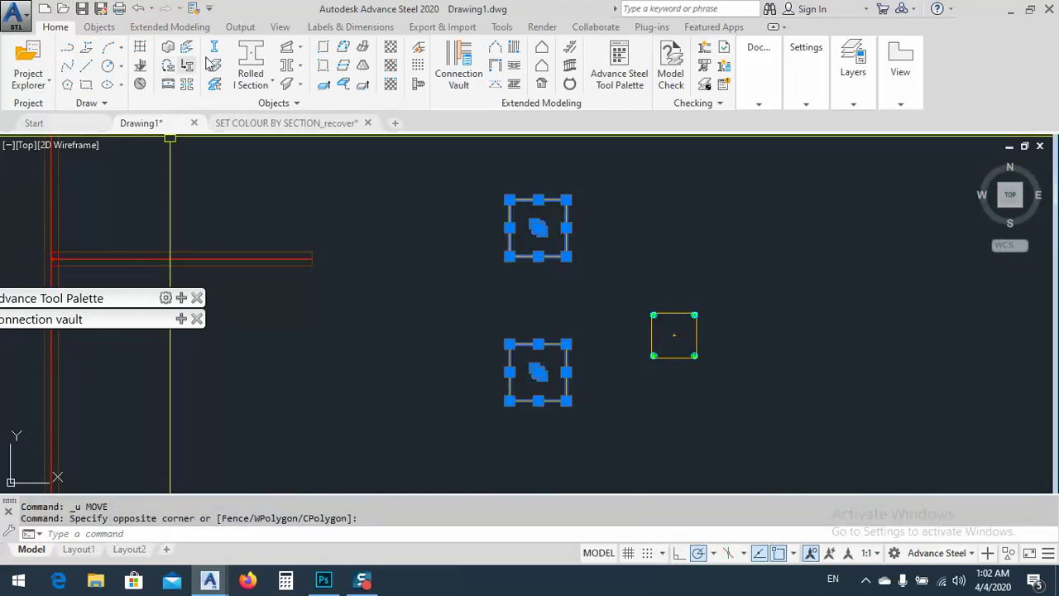
pyautogui.click(242, 28)
# Step: Number the two 500x10 PL plates as part marks 1 and 2, highlighting the upper plate
pyautogui.click(28, 59)
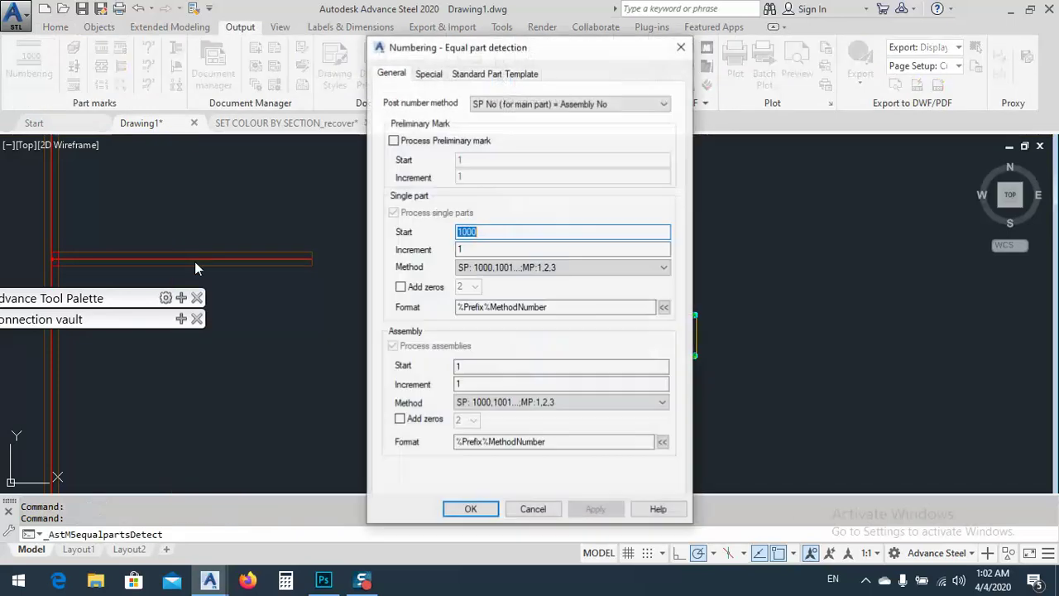
pyautogui.click(470, 510)
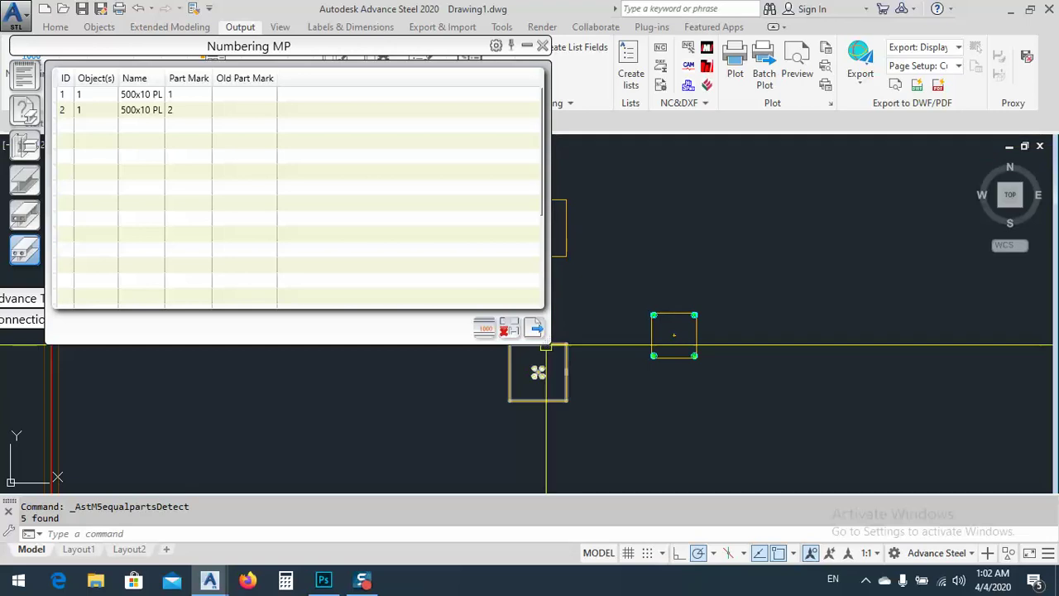
pyautogui.moveTo(546, 343); pyautogui.dragTo(387, 350)
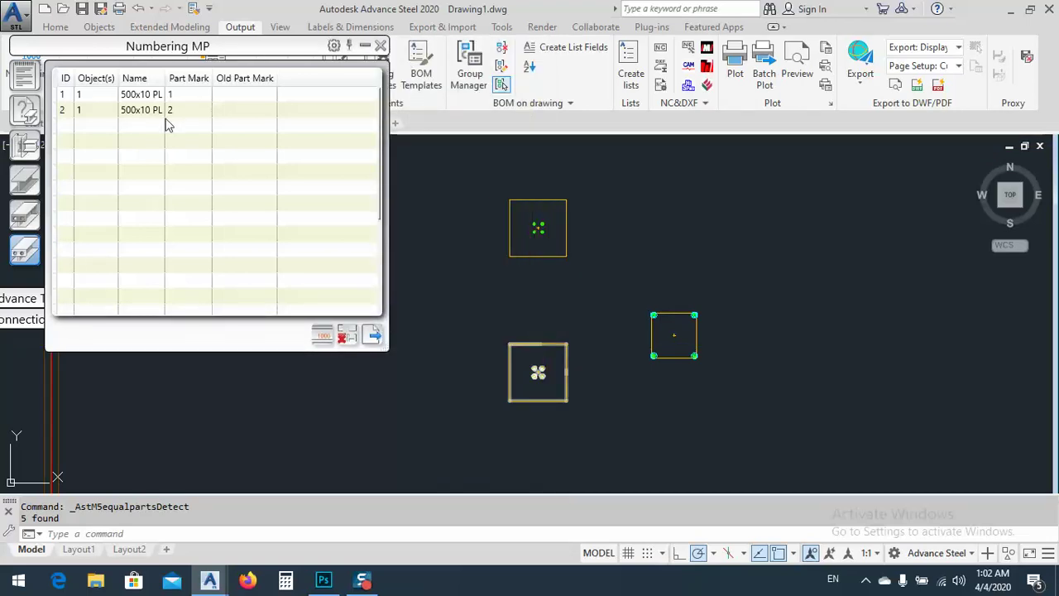
pyautogui.click(131, 95)
pyautogui.click(141, 110)
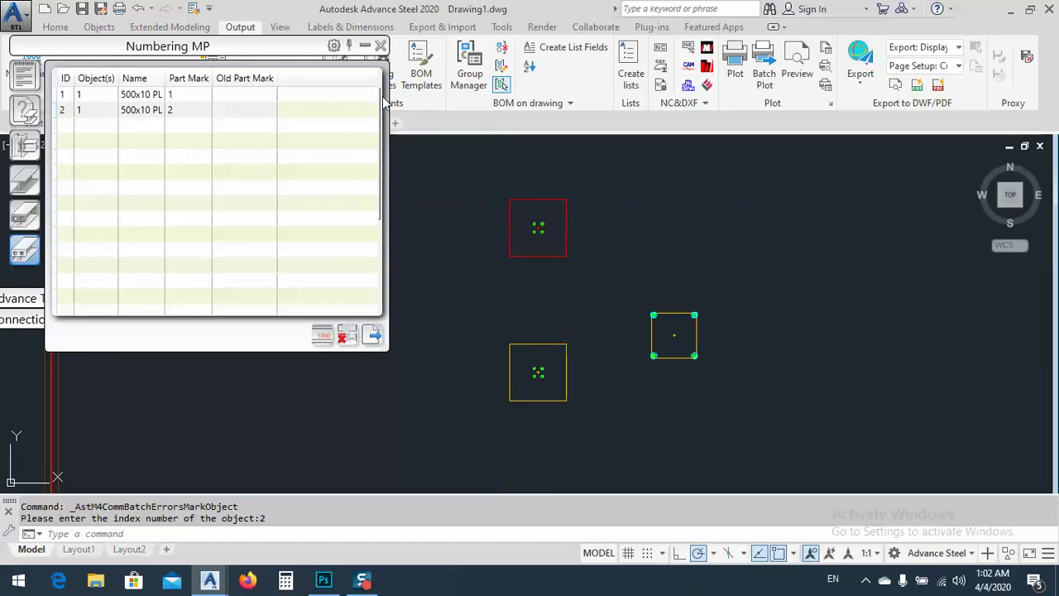
pyautogui.click(364, 46)
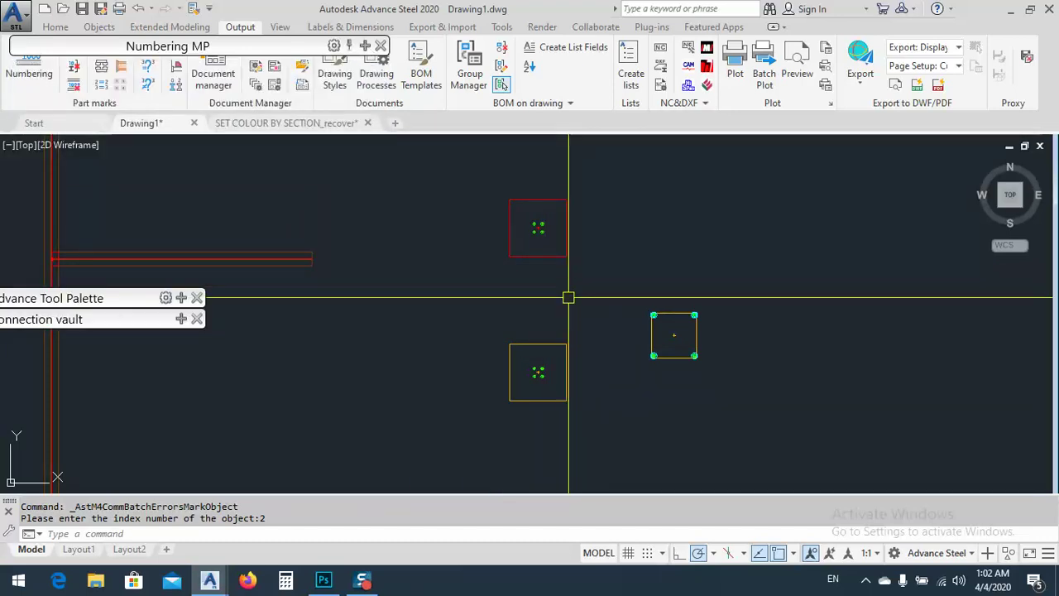
# Step: Orbit into 3D, zoom on the plate bolts and erase the stray object beside them
pyautogui.keyDown('shift'); pyautogui.moveTo(612, 451); pyautogui.dragTo(700, 260, button='middle'); pyautogui.keyUp('shift')
pyautogui.scroll(10, 527, 340)
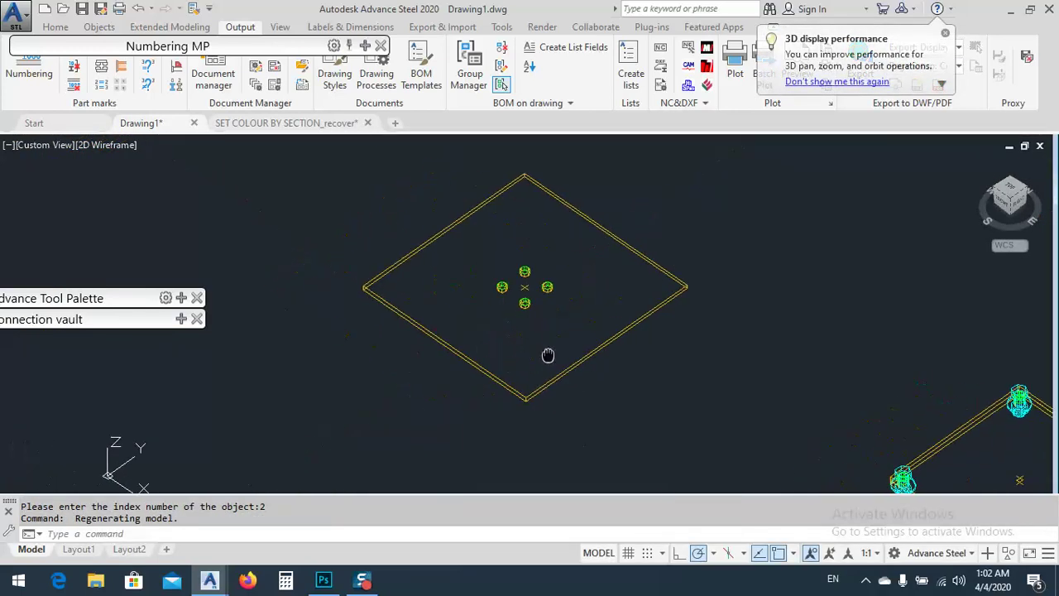
pyautogui.scroll(-8, 485, 309)
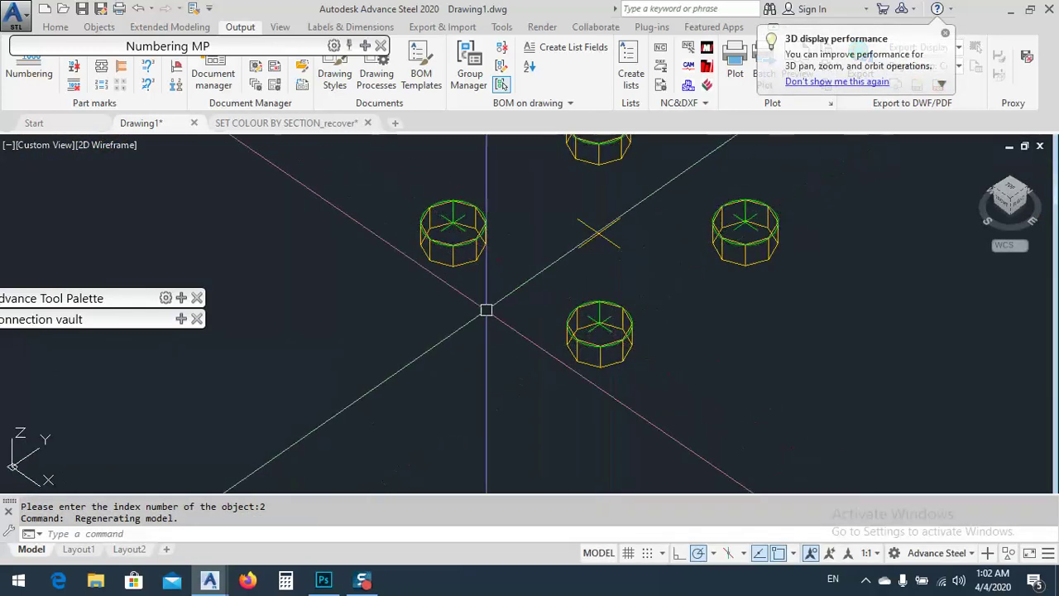
pyautogui.scroll(6, 662, 215)
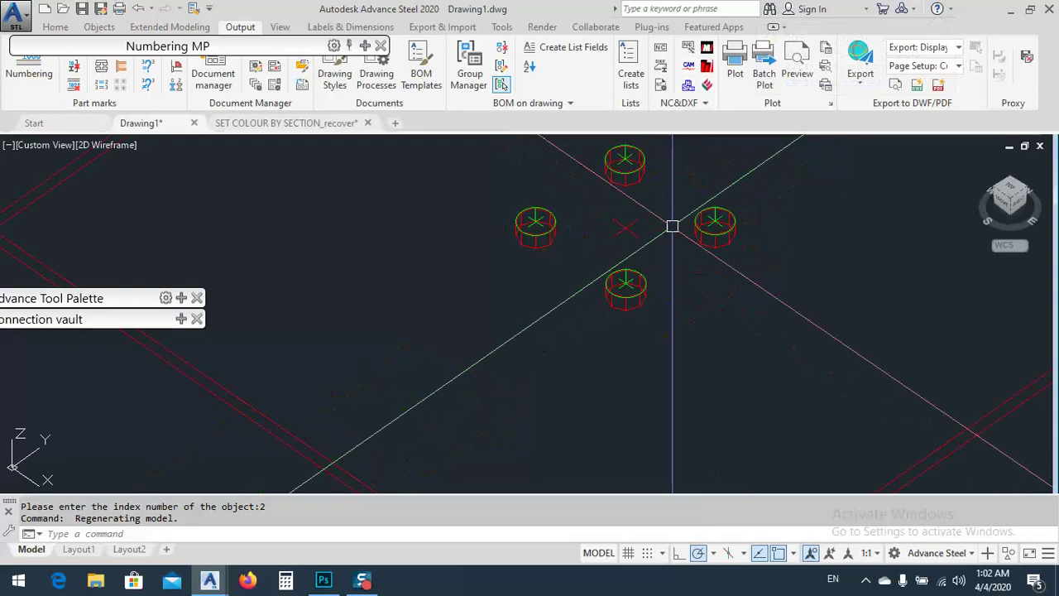
pyautogui.scroll(-4, 646, 197)
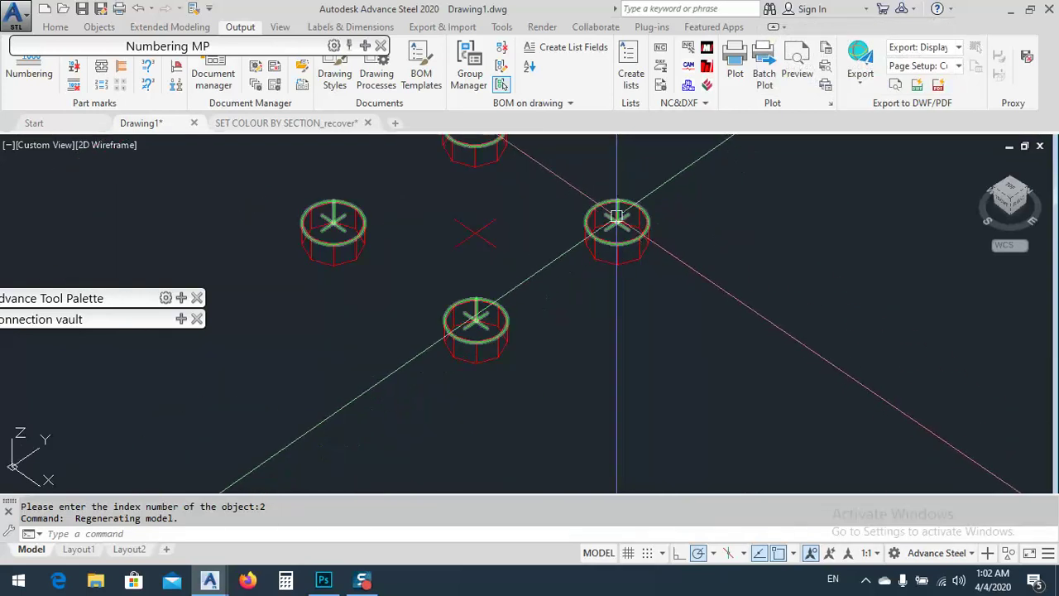
pyautogui.scroll(6, 619, 218)
pyautogui.scroll(-5, 613, 195)
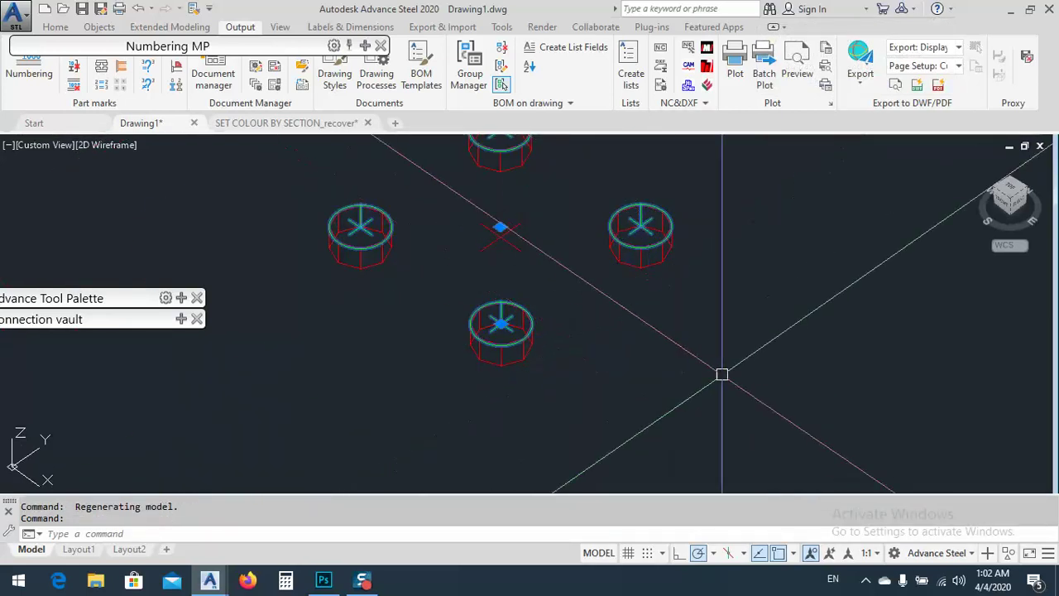
pyautogui.press('Return')
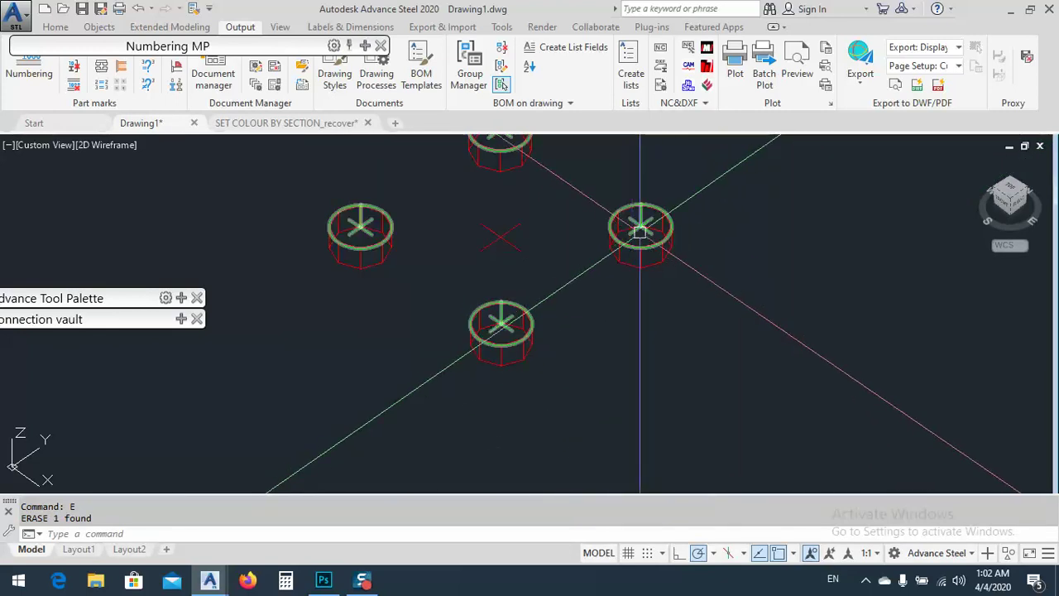
pyautogui.scroll(-5, 640, 231)
pyautogui.scroll(2, 640, 230)
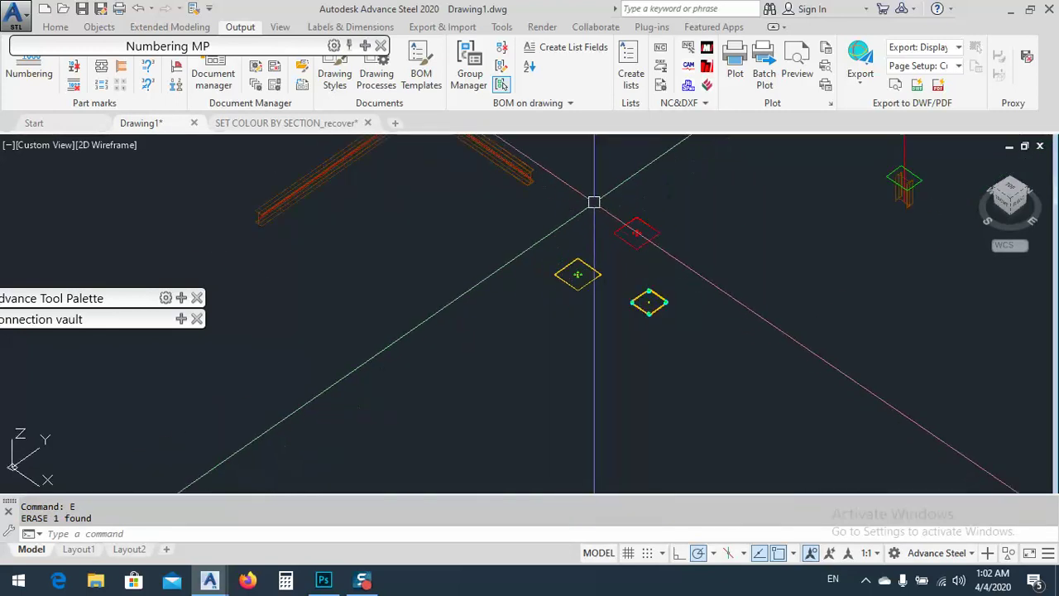
# Step: Select the red and yellow plates again and move the numbering list aside
pyautogui.click(663, 250)
pyautogui.click(616, 222)
pyautogui.click(615, 301)
pyautogui.click(554, 263)
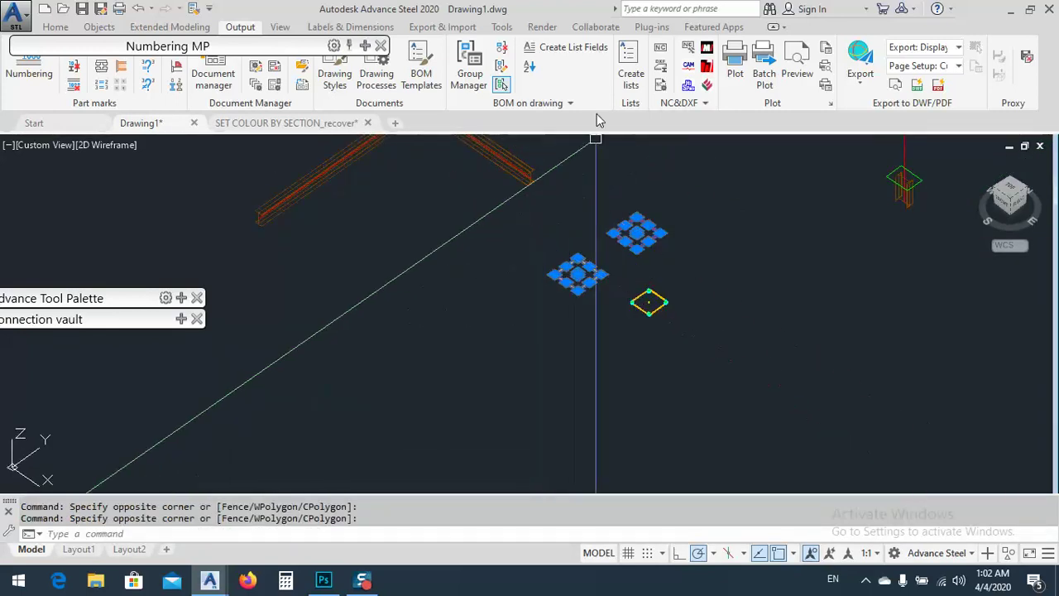
pyautogui.moveTo(162, 58); pyautogui.dragTo(124, 202)
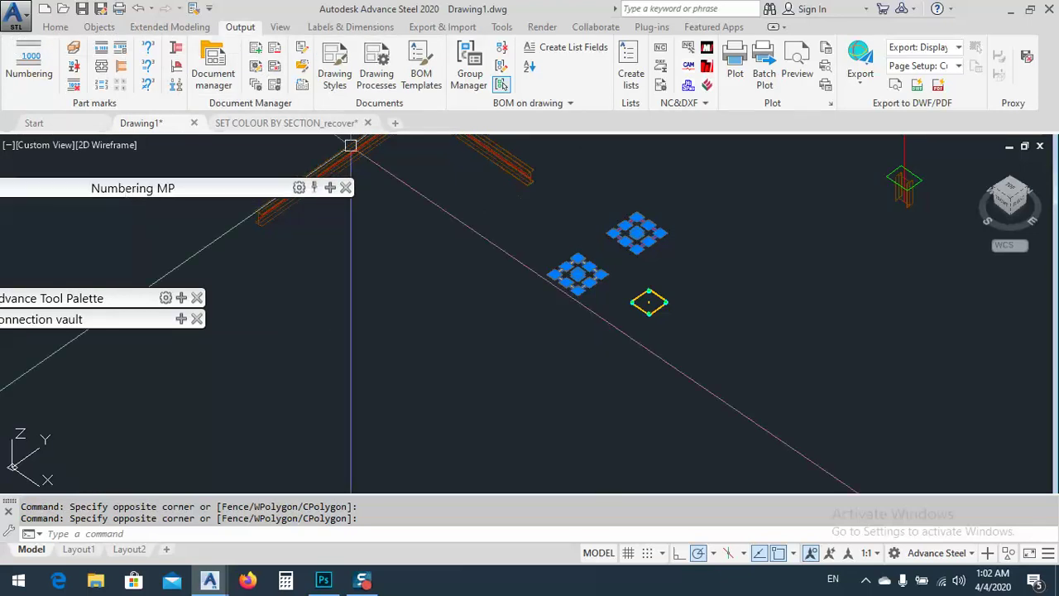
pyautogui.click(56, 28)
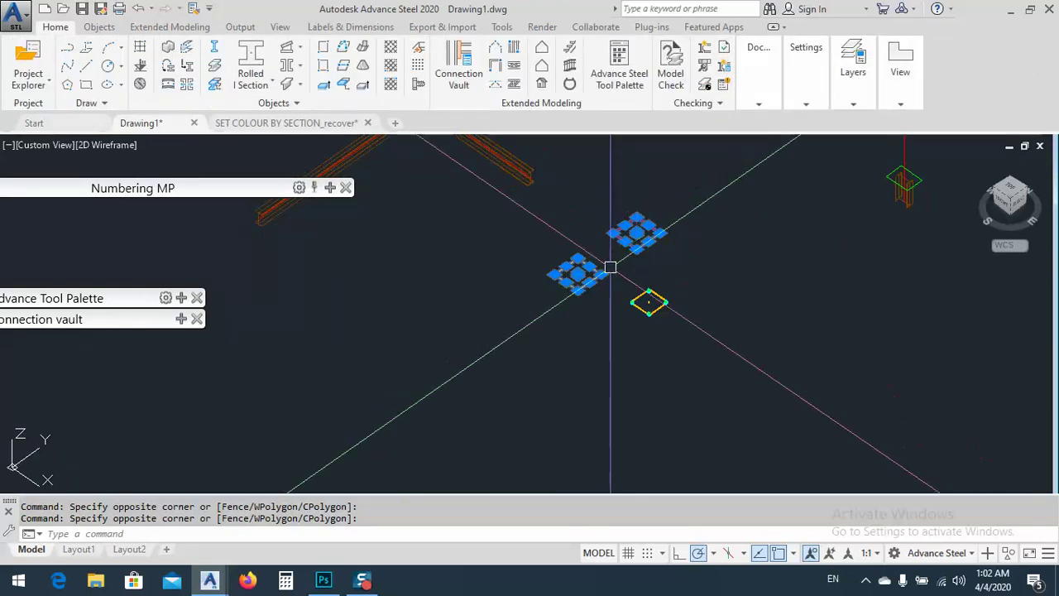
# Step: Rerun equal part numbering and mark the two 500x10 PL plates sharing part mark 1
pyautogui.click(239, 27)
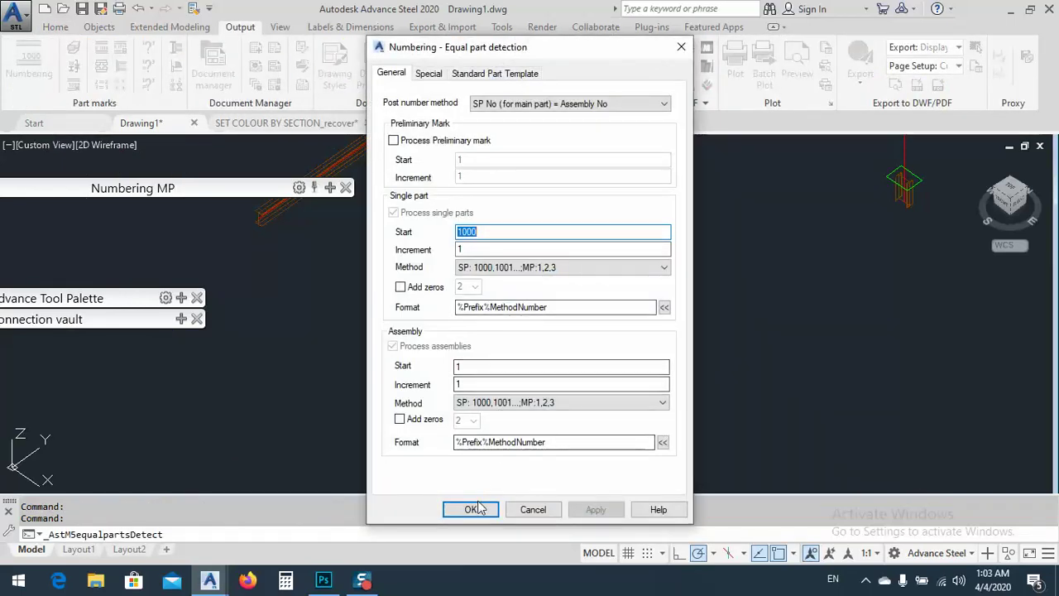
pyautogui.click(469, 509)
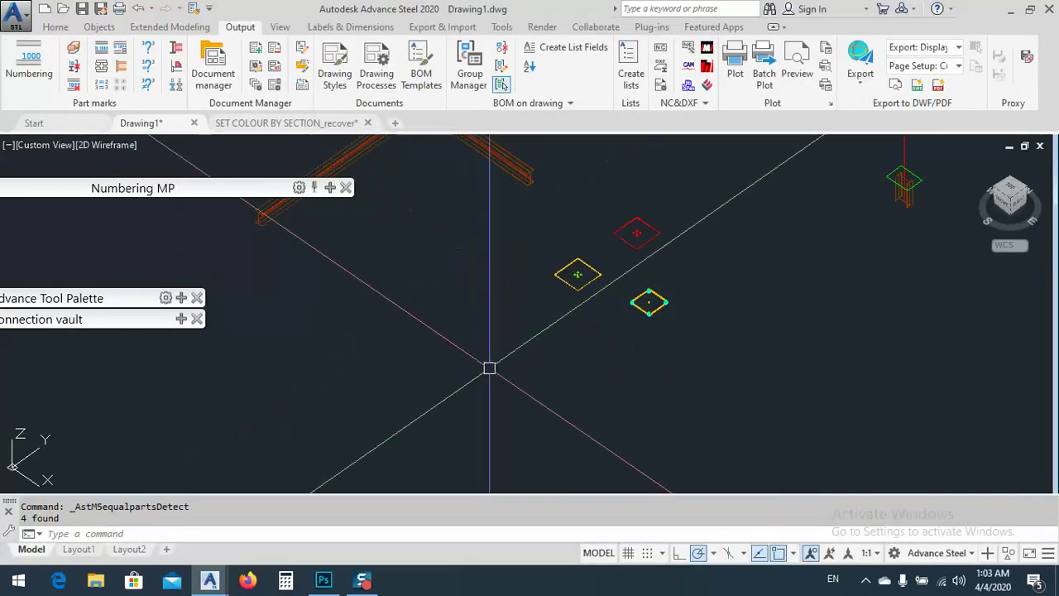
pyautogui.press('Escape')
pyautogui.press('Escape')
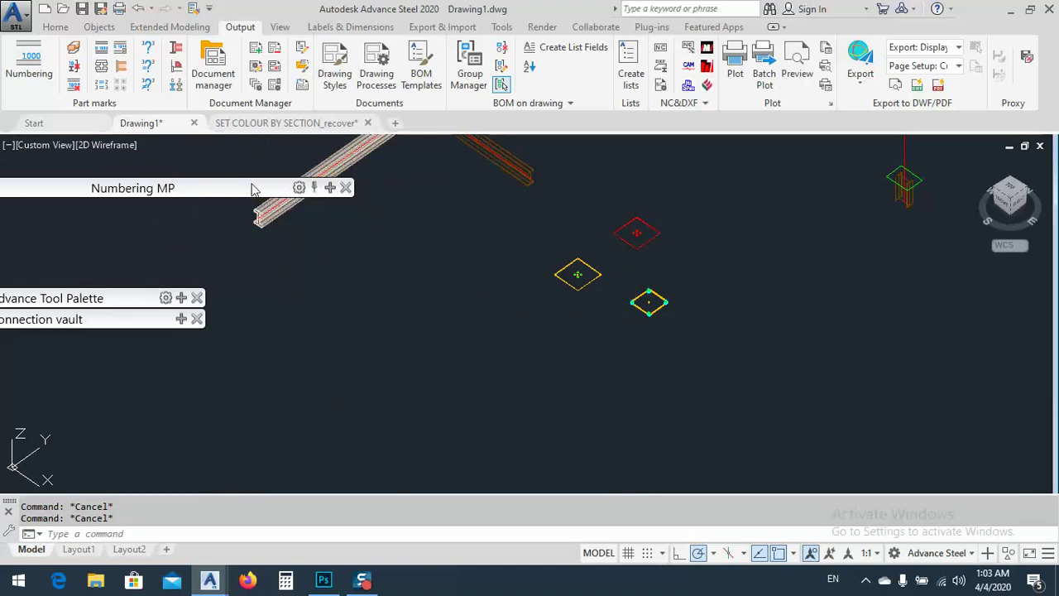
pyautogui.moveTo(252, 189)
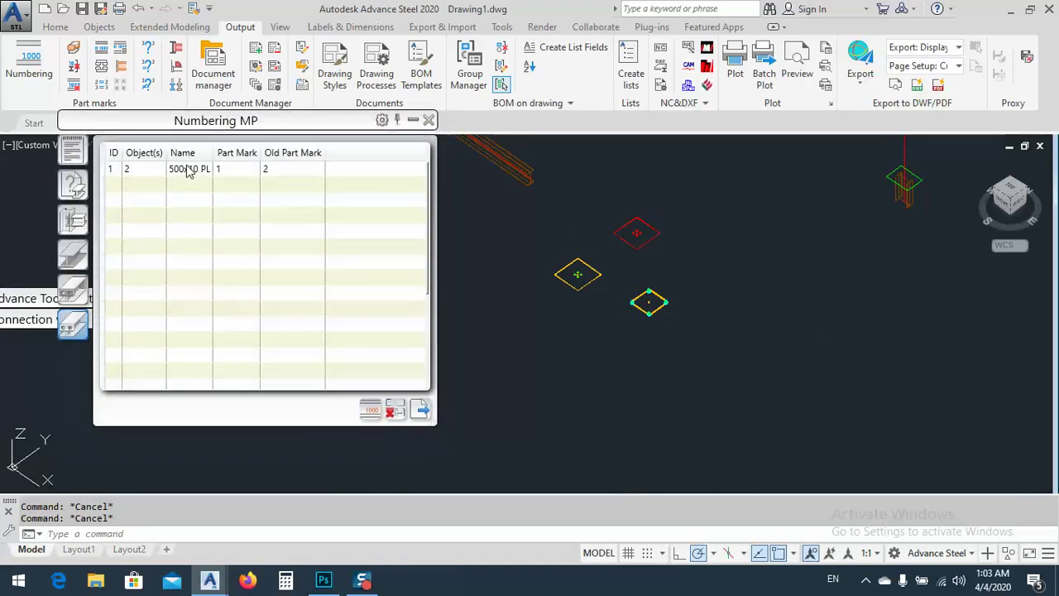
pyautogui.click(190, 171)
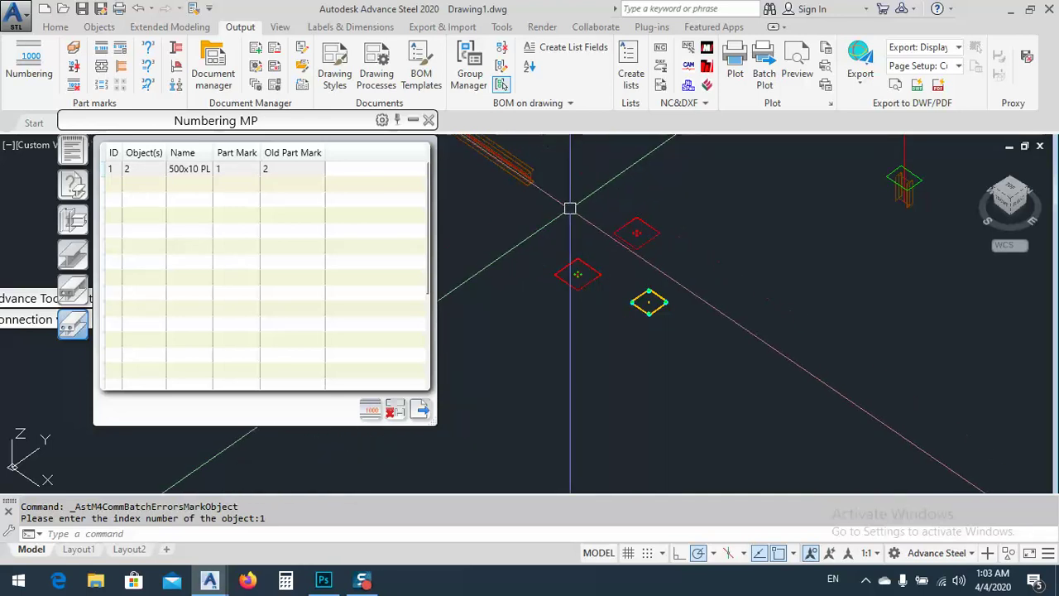
pyautogui.click(427, 120)
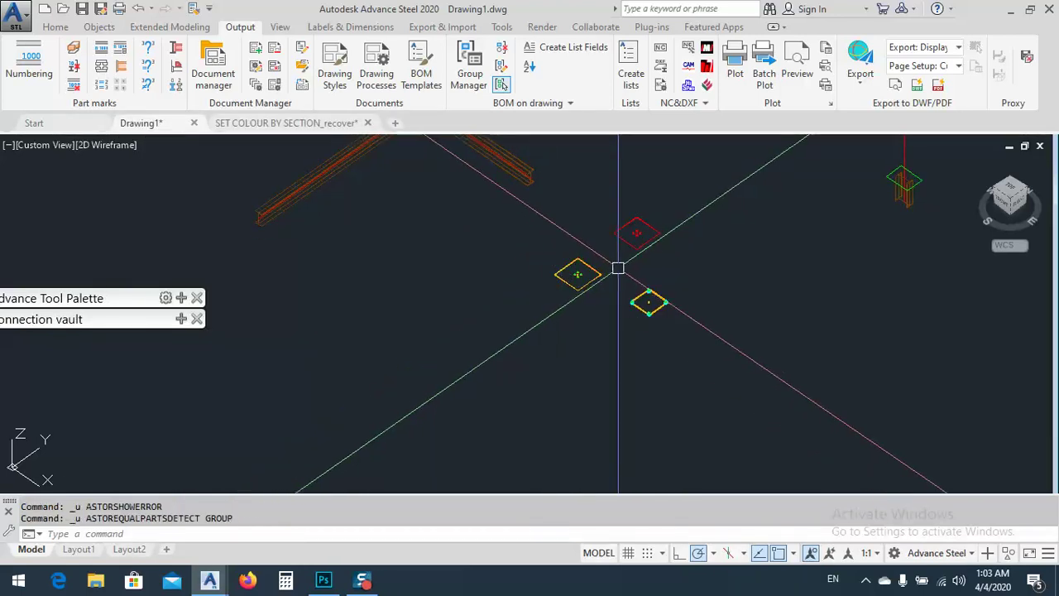
# Step: Zoom in on the plate's bolt group, then bring all three plates back into view
pyautogui.scroll(-2, 662, 270)
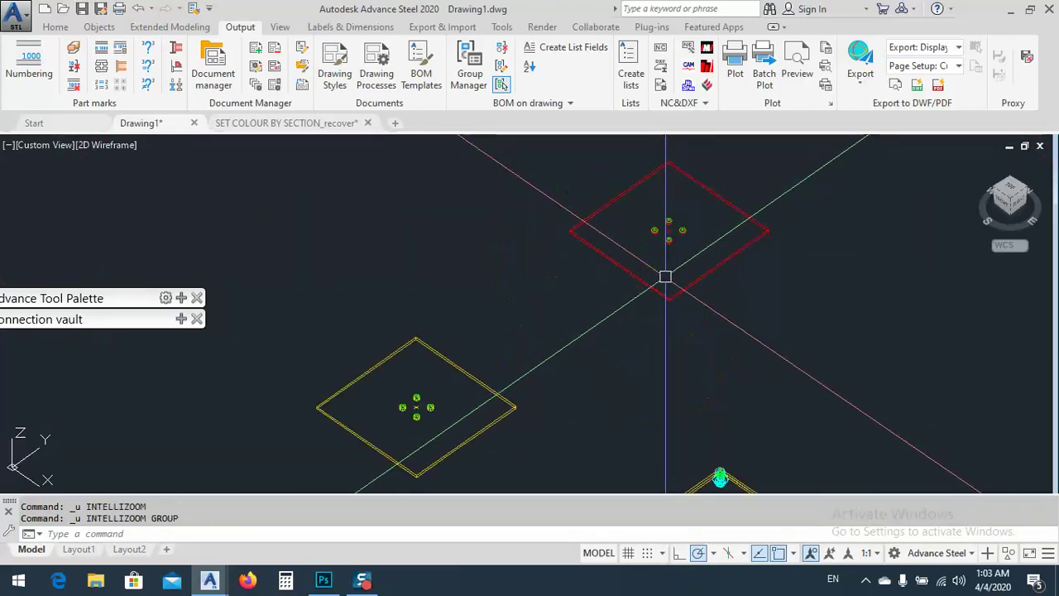
pyautogui.press('KP_Add')
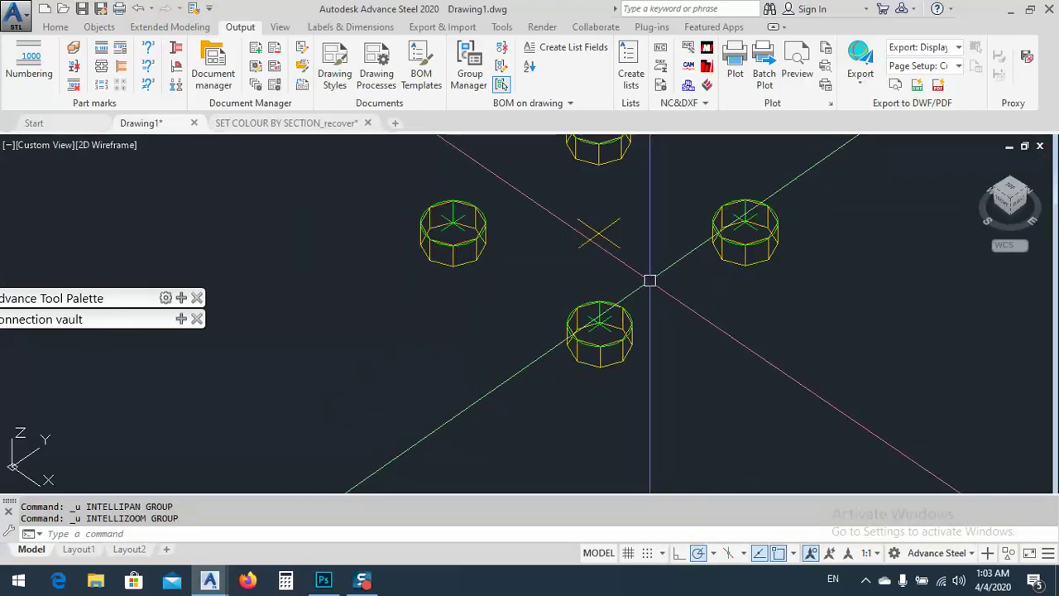
pyautogui.moveTo(124, 297); pyautogui.dragTo(214, 169)
# Step: Switch the tool palette to Selection, view from the top, and window-select the two small plates
pyautogui.moveTo(227, 196)
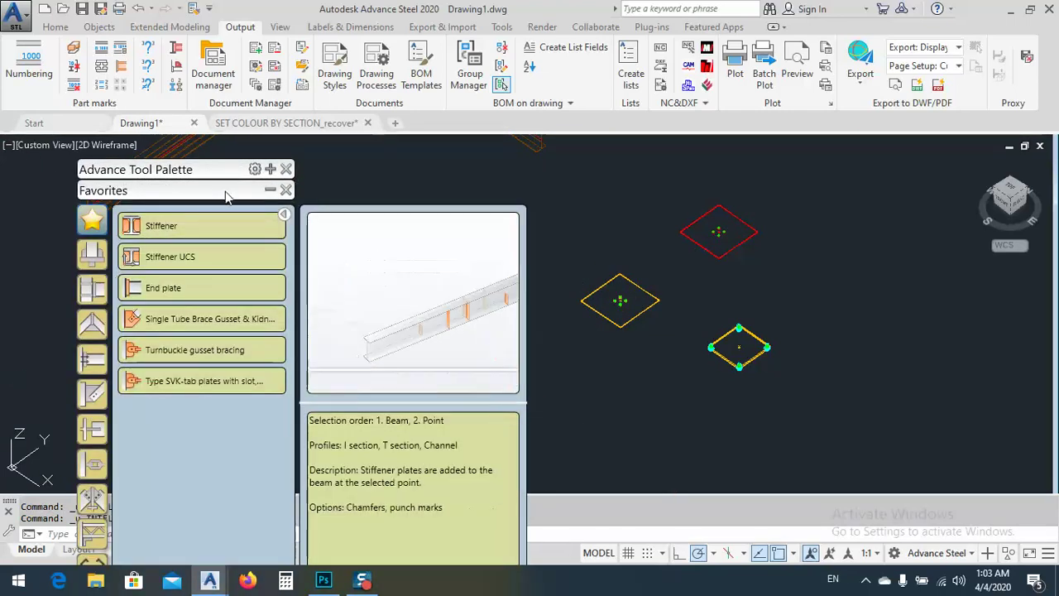
pyautogui.click(268, 191)
pyautogui.click(266, 169)
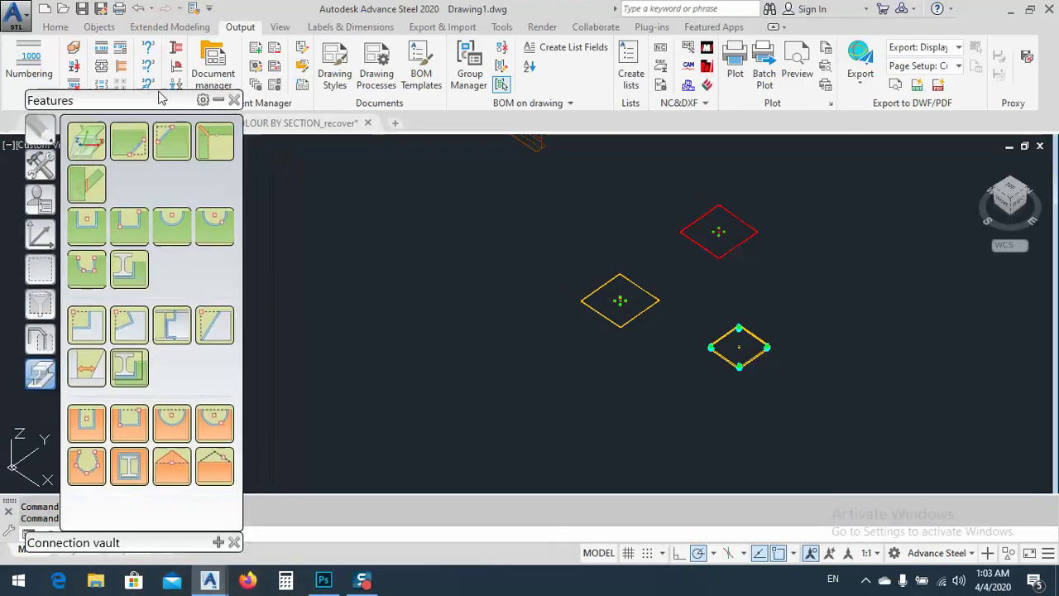
pyautogui.moveTo(40, 271)
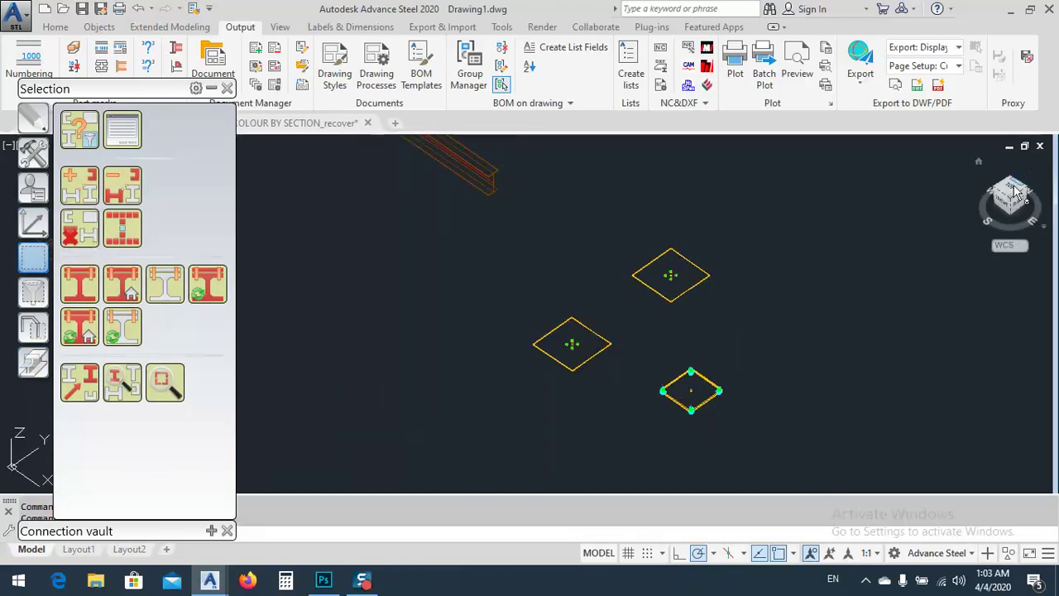
pyautogui.click(1011, 194)
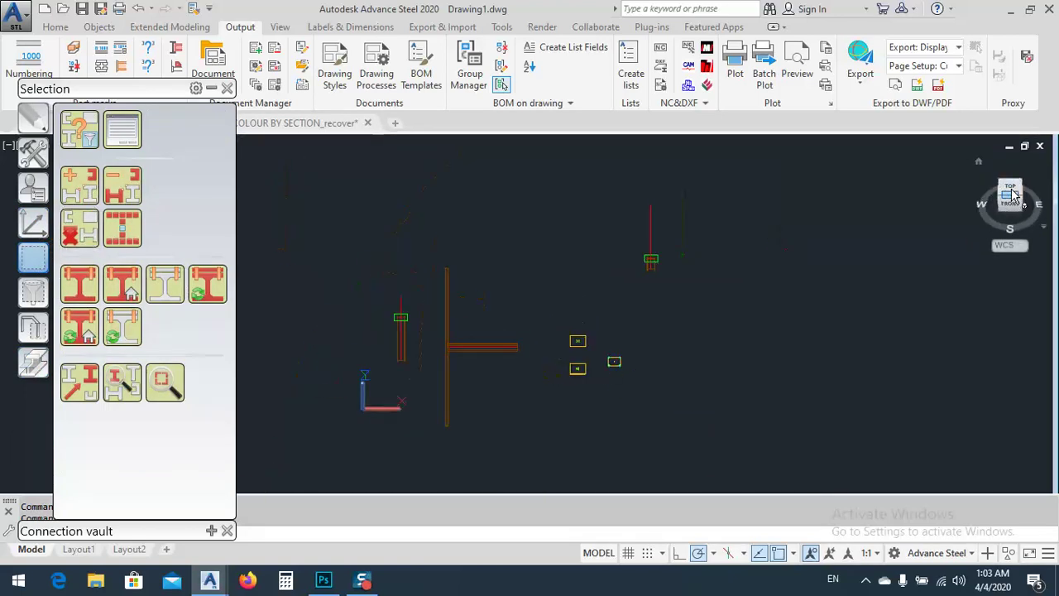
pyautogui.click(556, 257)
pyautogui.click(600, 368)
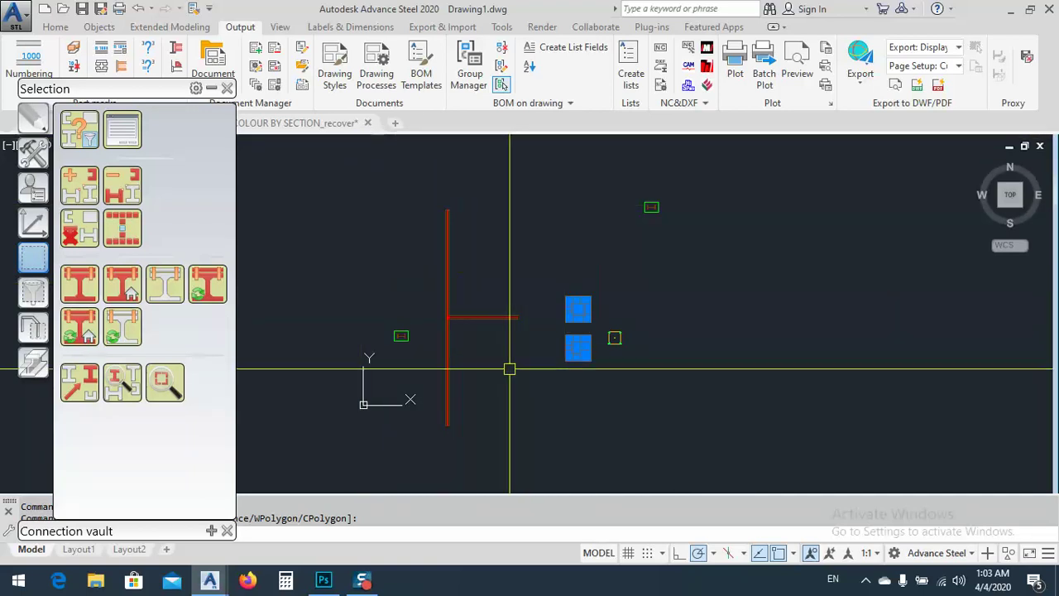
# Step: Audit the model with error fixing enabled, opening the AstEditLog in Notepad
pyautogui.click(55, 26)
pyautogui.click(717, 58)
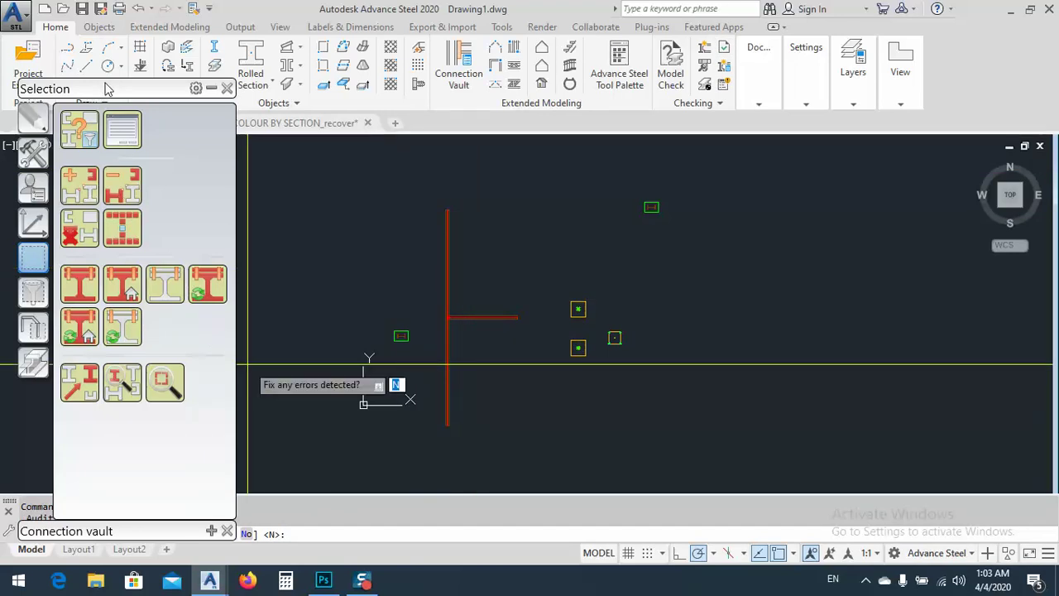
pyautogui.moveTo(105, 88); pyautogui.dragTo(110, 11)
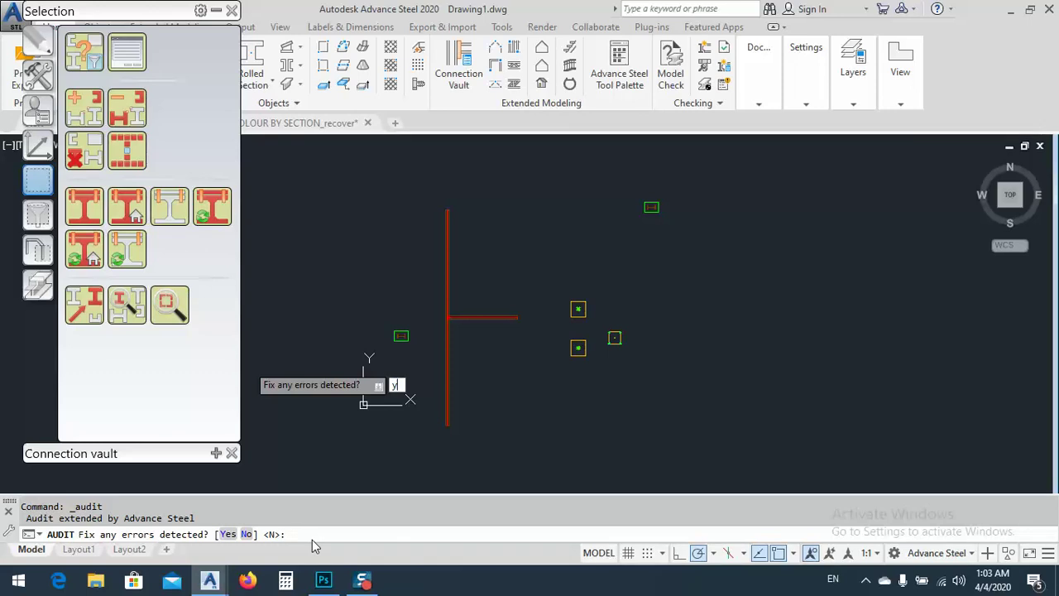
pyautogui.write('y')
pyautogui.press('Return')
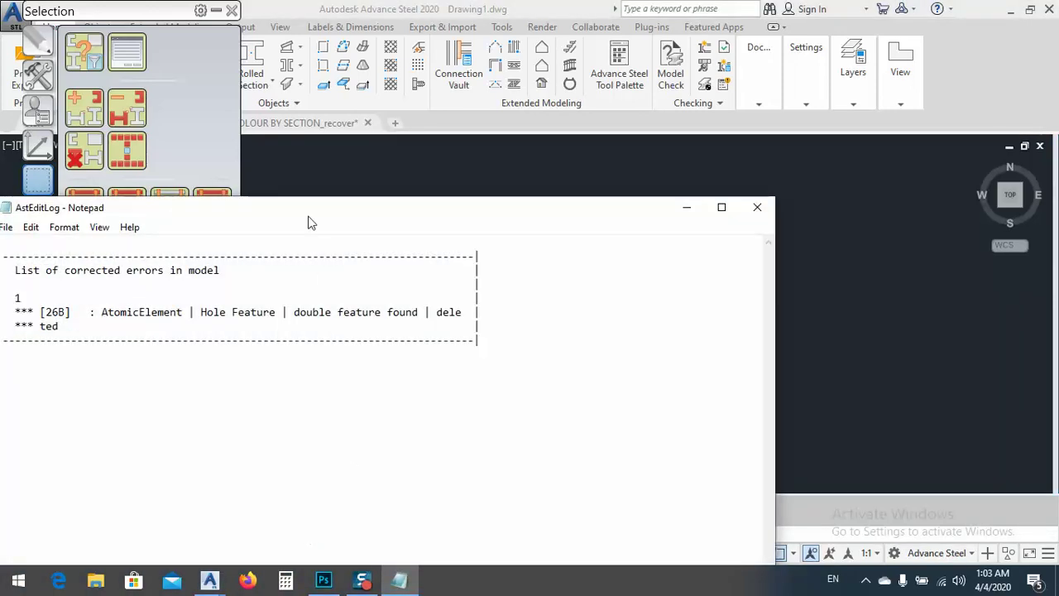
# Step: Reposition and shrink the AstEditLog window, read the double hole feature error, then close Notepad
pyautogui.moveTo(307, 218); pyautogui.dragTo(464, 46)
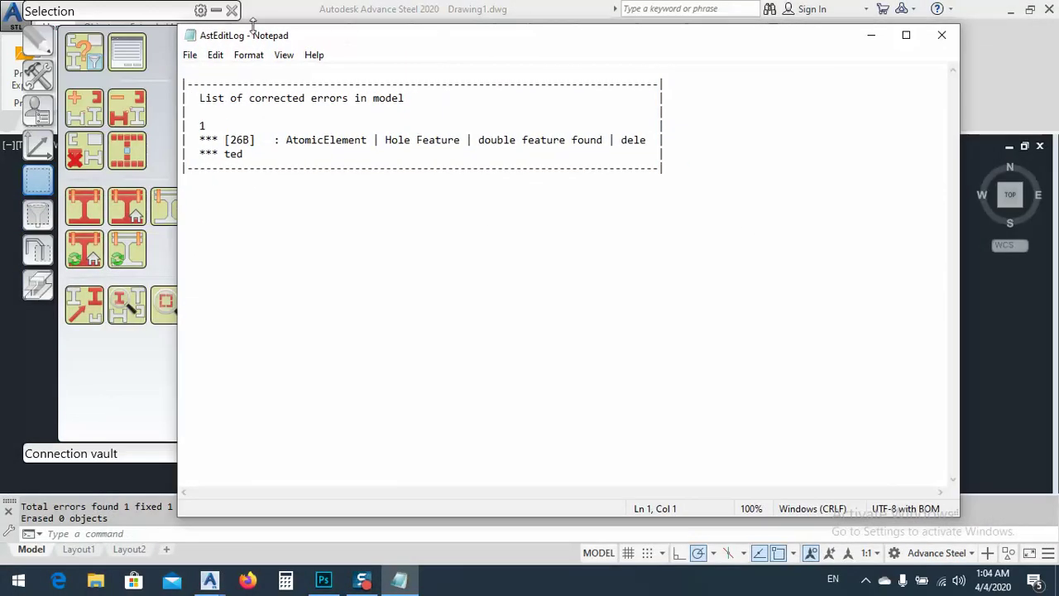
pyautogui.moveTo(177, 26); pyautogui.dragTo(352, 149)
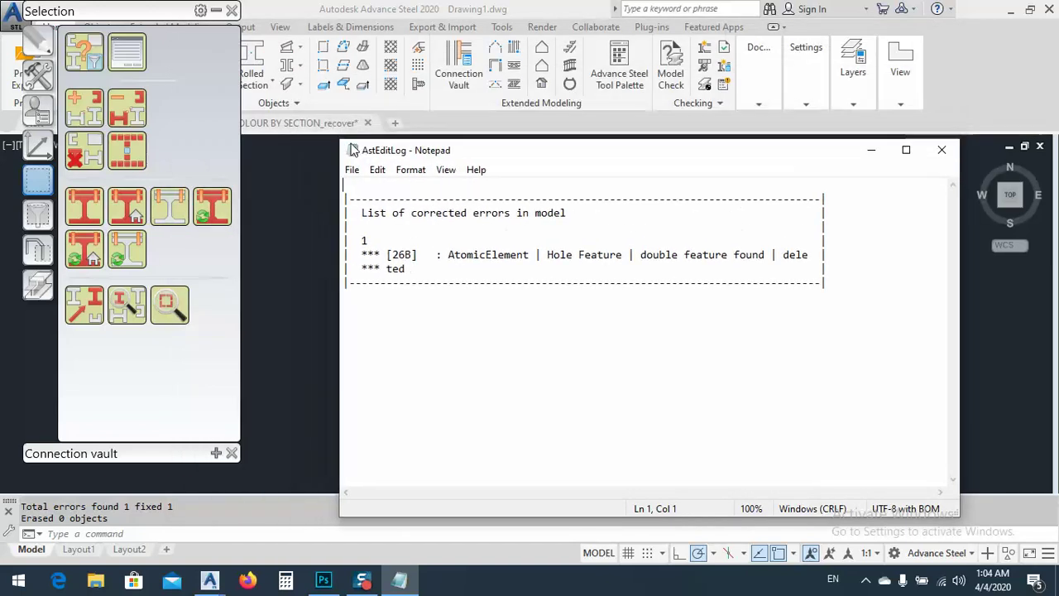
pyautogui.moveTo(513, 155); pyautogui.dragTo(364, 82)
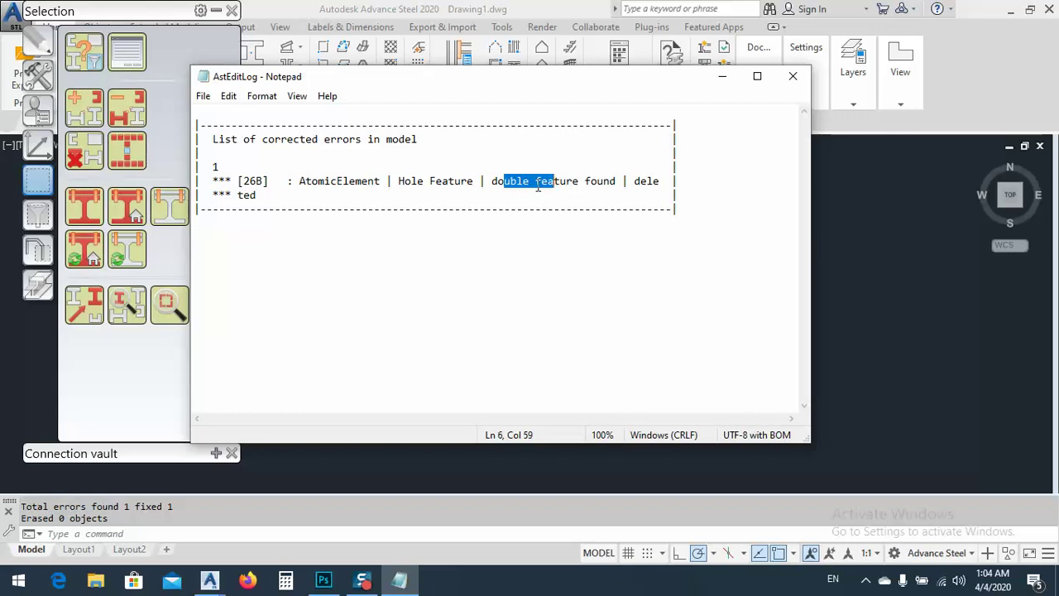
pyautogui.moveTo(577, 183); pyautogui.dragTo(612, 167)
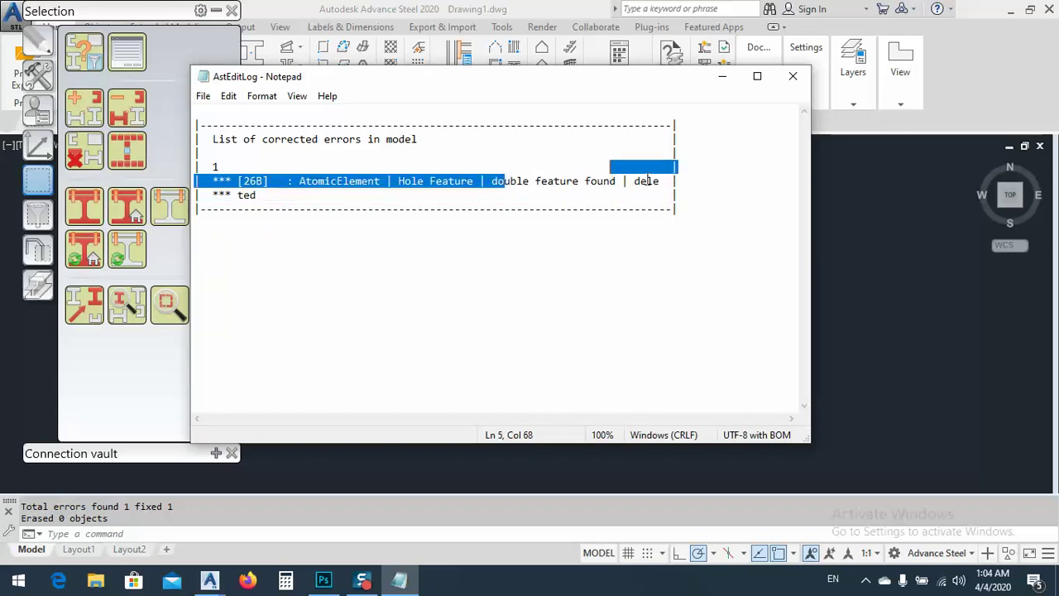
pyautogui.click(653, 181)
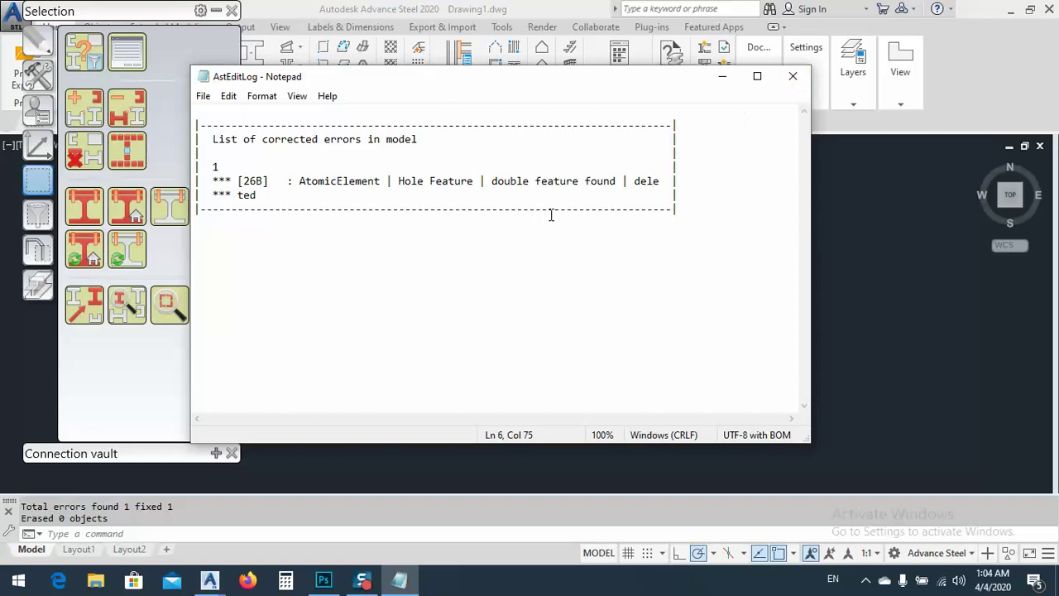
pyautogui.click(795, 76)
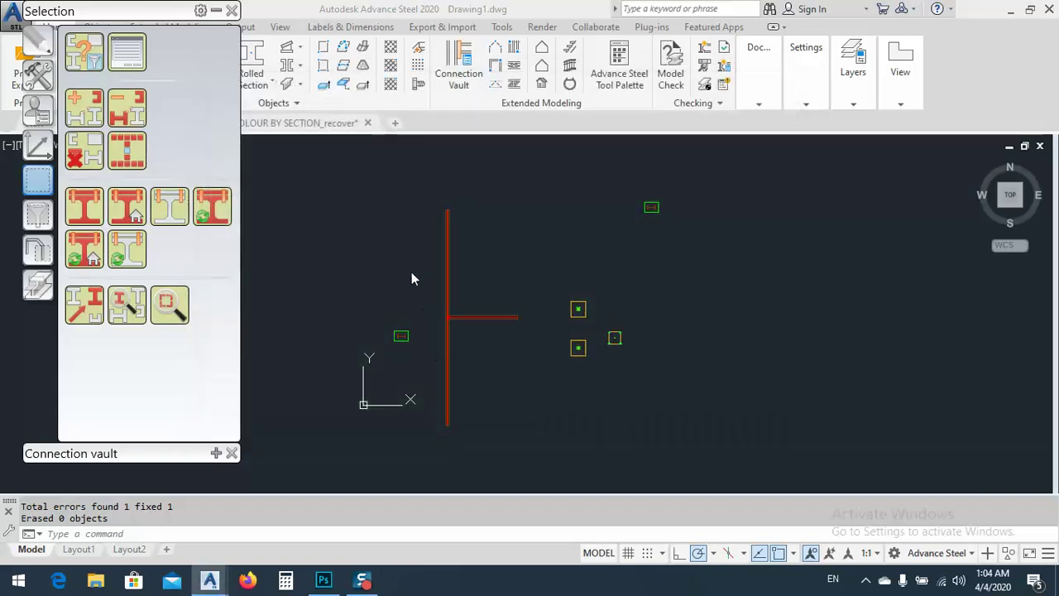
# Step: Rerun equal part detection numbering on the two 500x10 PL plates and close the results
pyautogui.click(548, 262)
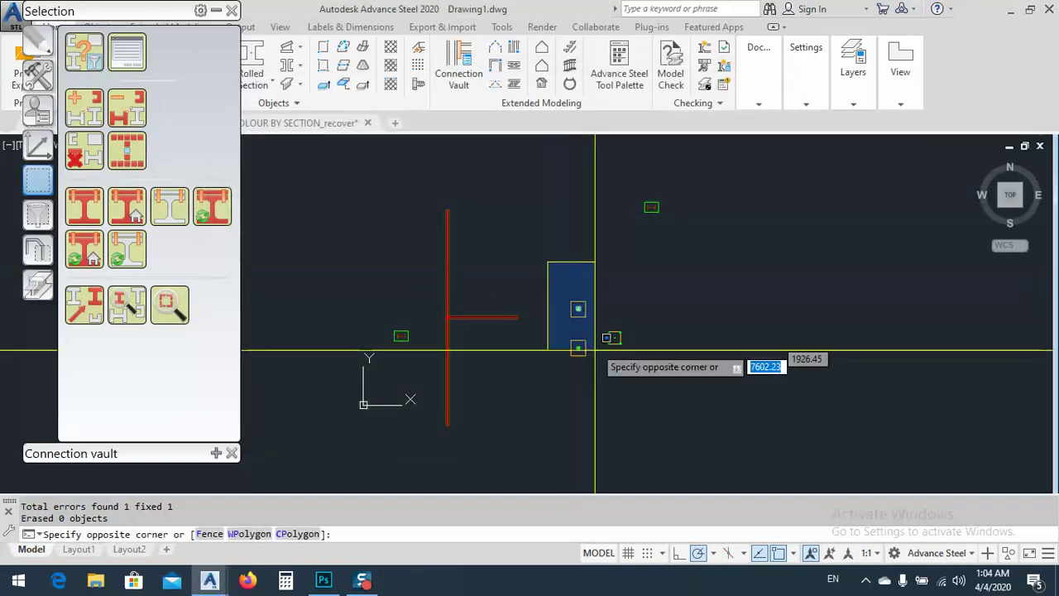
pyautogui.moveTo(133, 13); pyautogui.dragTo(156, 155)
pyautogui.click(240, 28)
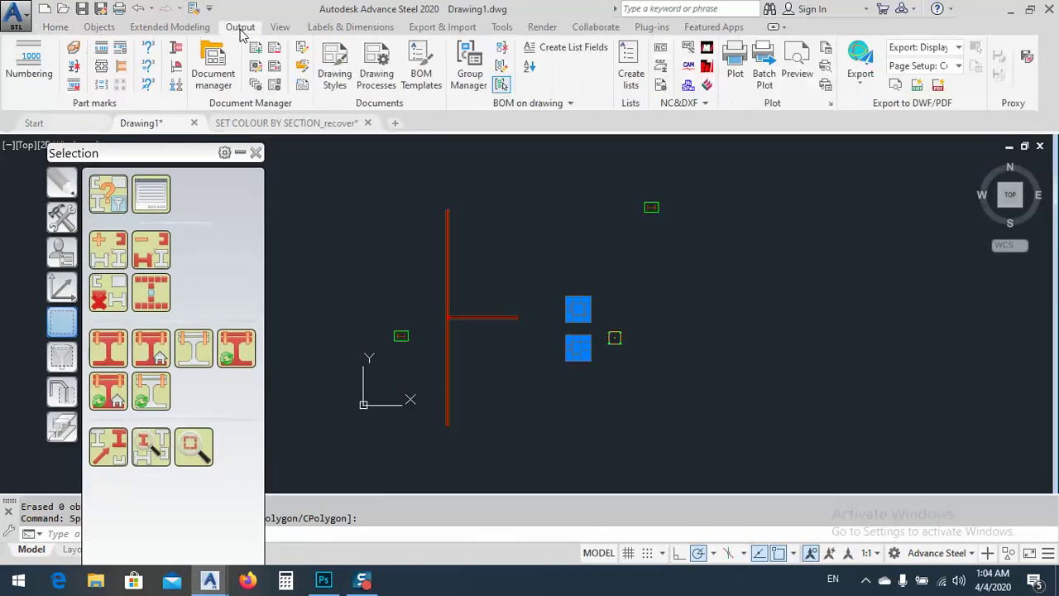
pyautogui.click(13, 73)
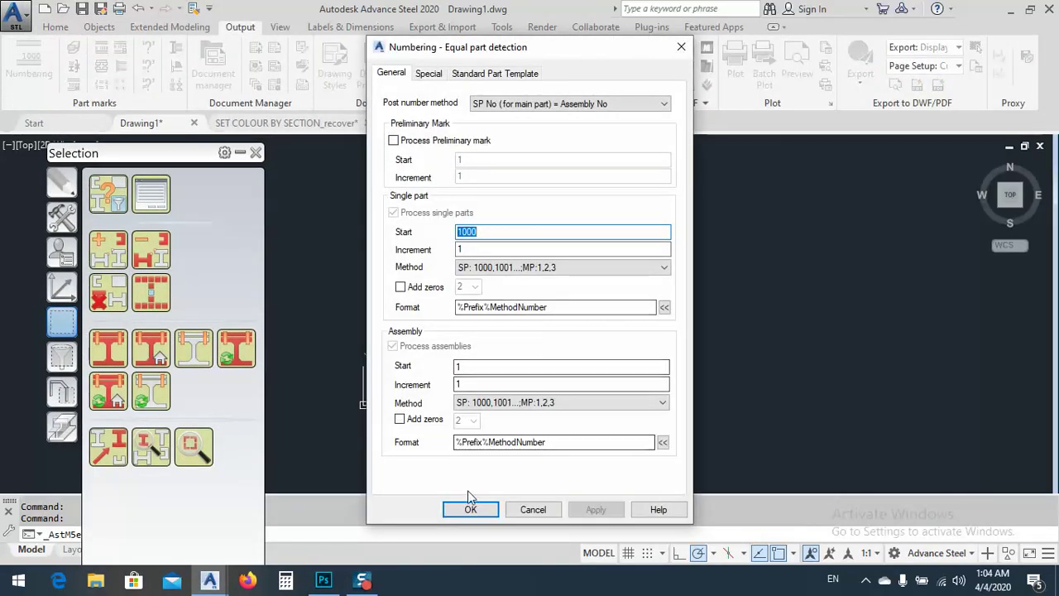
pyautogui.click(471, 509)
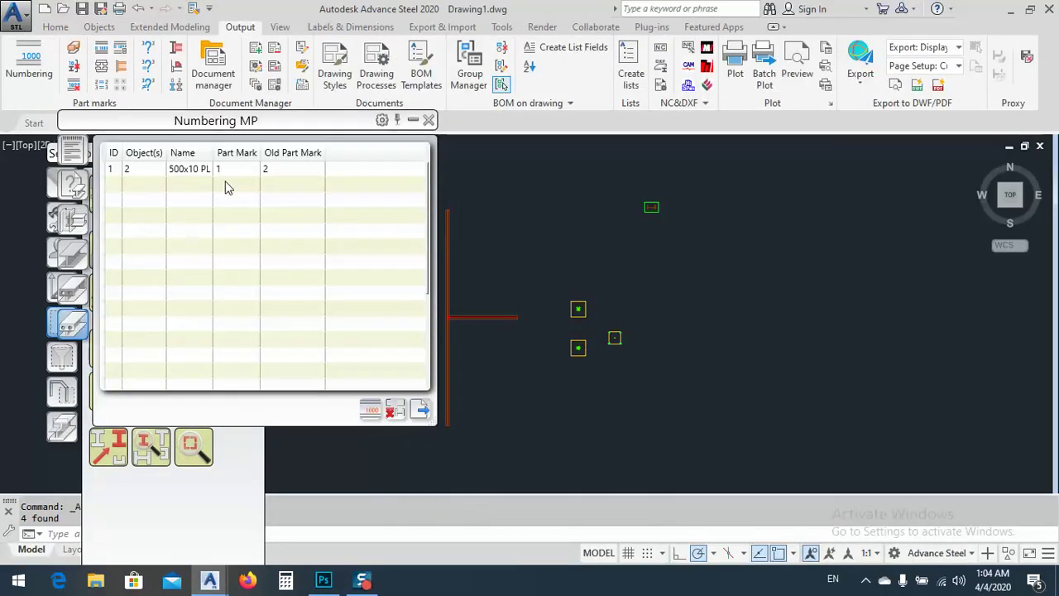
pyautogui.click(427, 119)
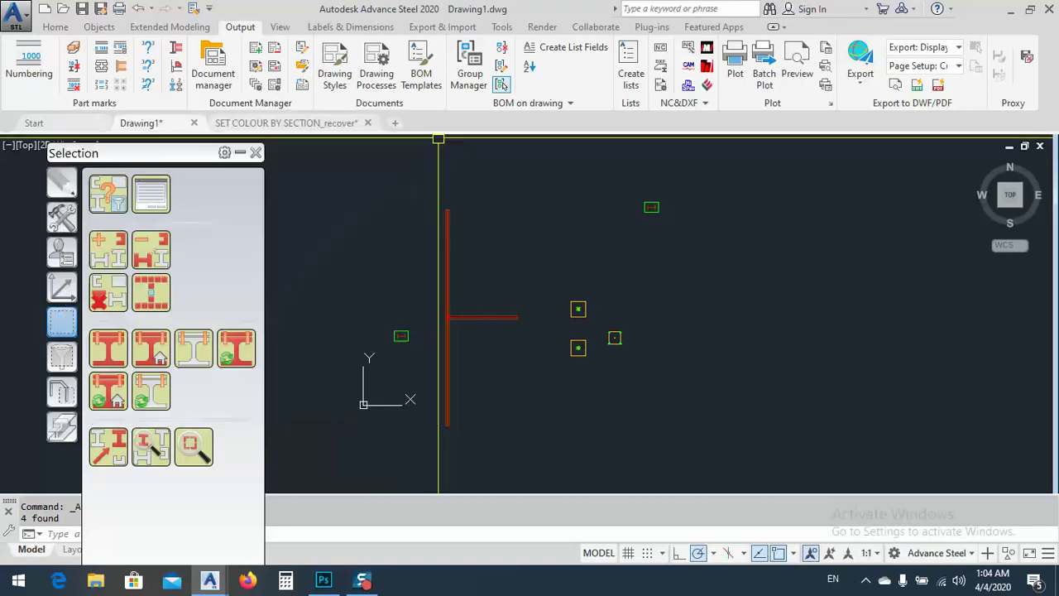
# Step: Zoom and pan until the four-bolt plate fills the view
pyautogui.scroll(3, 548, 342)
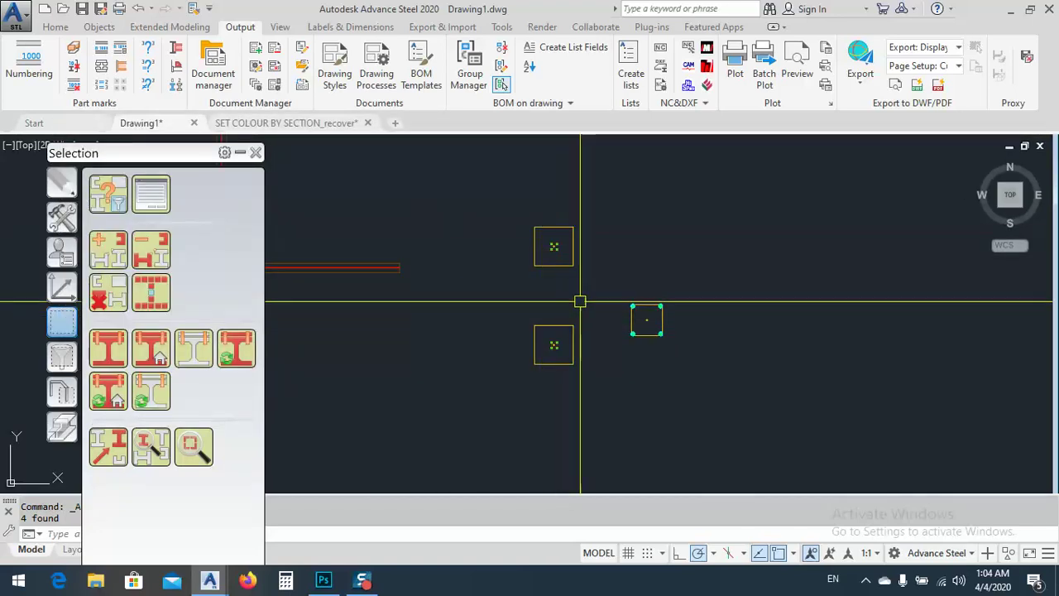
pyautogui.moveTo(559, 307); pyautogui.dragTo(547, 299, button='middle')
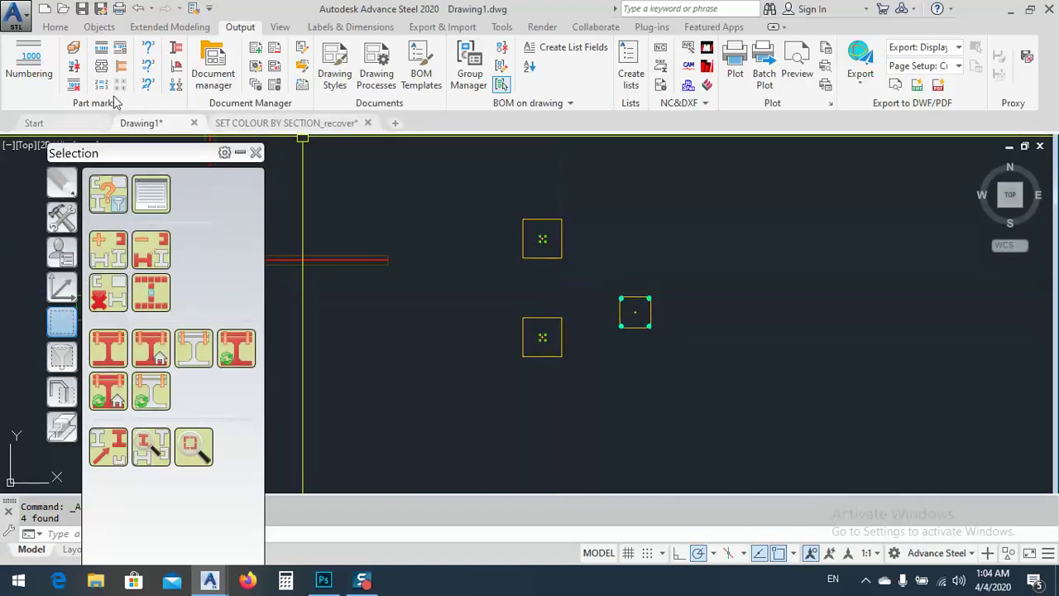
pyautogui.click(56, 27)
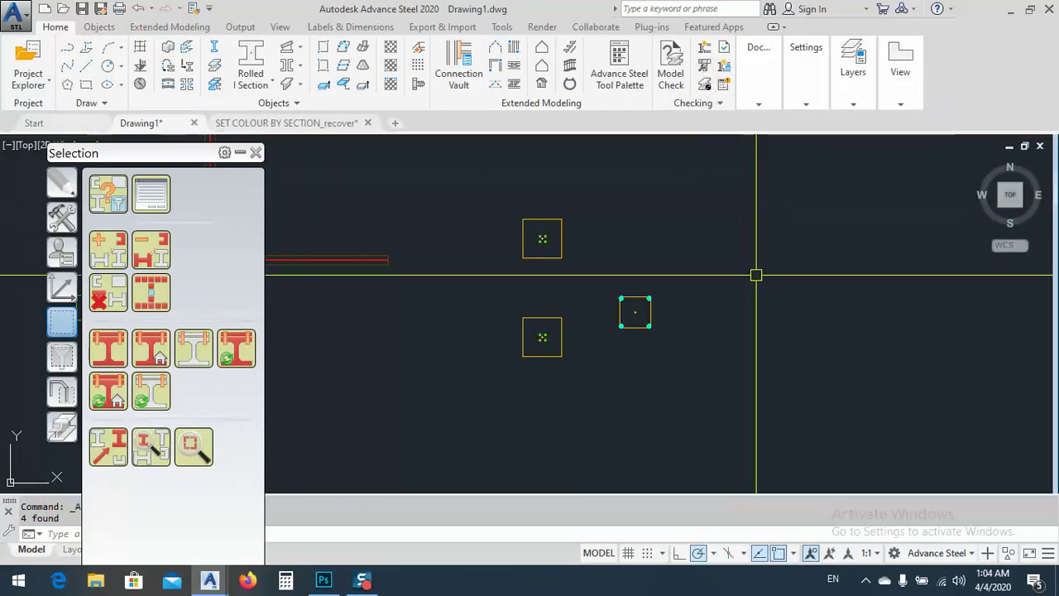
pyautogui.scroll(8, 681, 350)
pyautogui.moveTo(483, 244); pyautogui.dragTo(599, 345, button='middle')
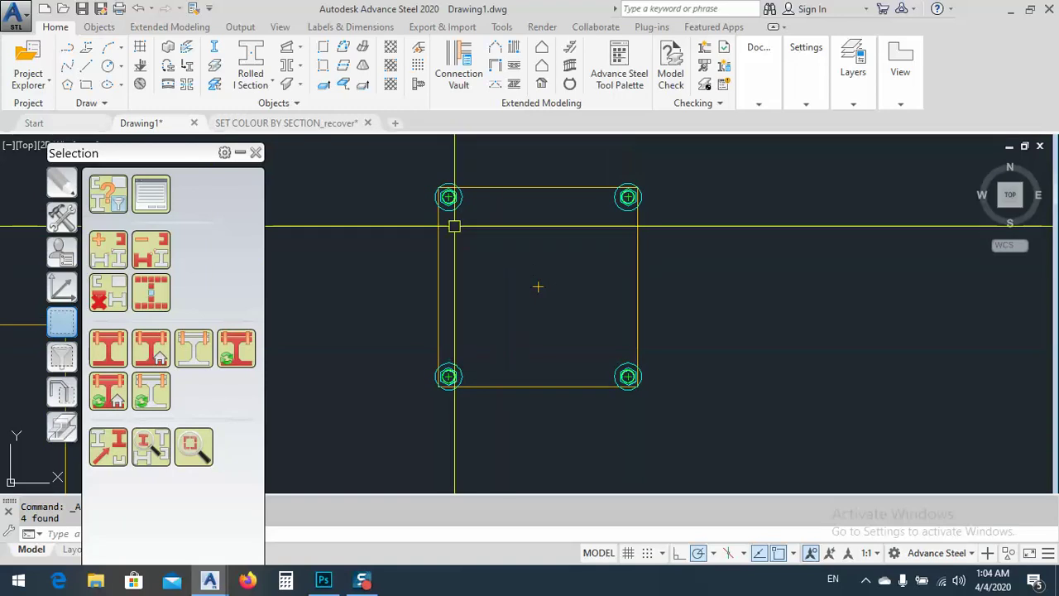
# Step: Run Model Check on the four-bolt plate and review both flagged bolt-pattern warnings
pyautogui.moveTo(449, 160)
pyautogui.mouseDown(button='middle')
pyautogui.moveTo(502, 203)
pyautogui.moveTo(502, 233)
pyautogui.mouseUp(button='middle')
pyautogui.click(444, 166)
pyautogui.click(745, 456)
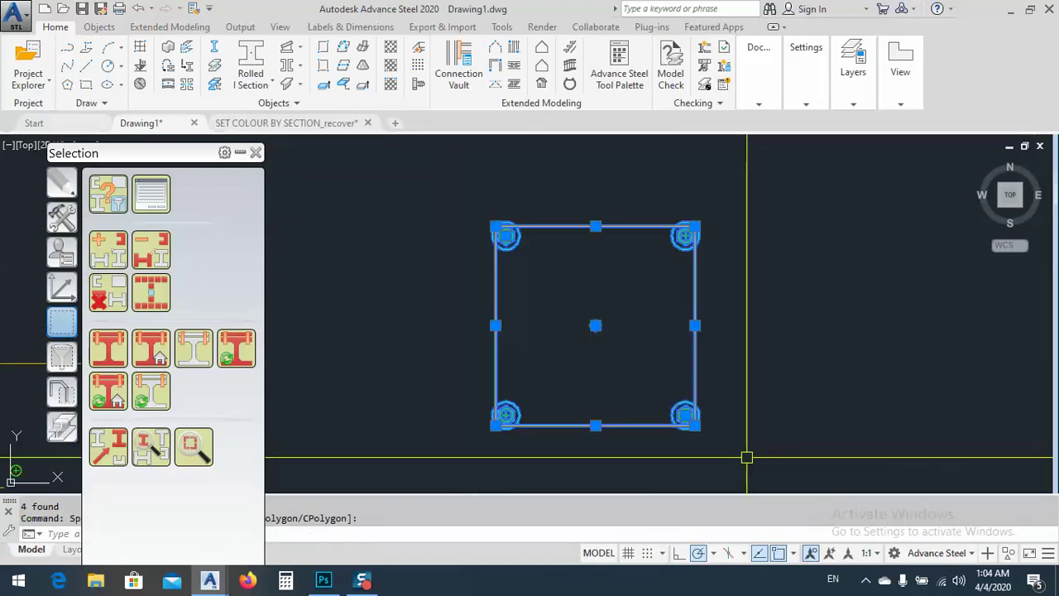
pyautogui.click(702, 68)
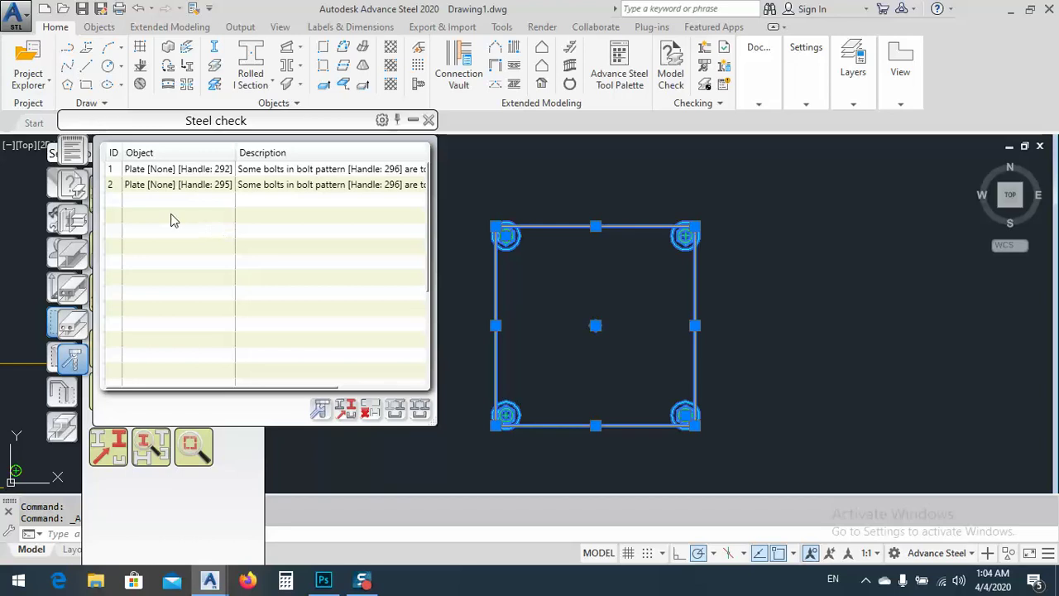
pyautogui.click(162, 186)
pyautogui.click(166, 170)
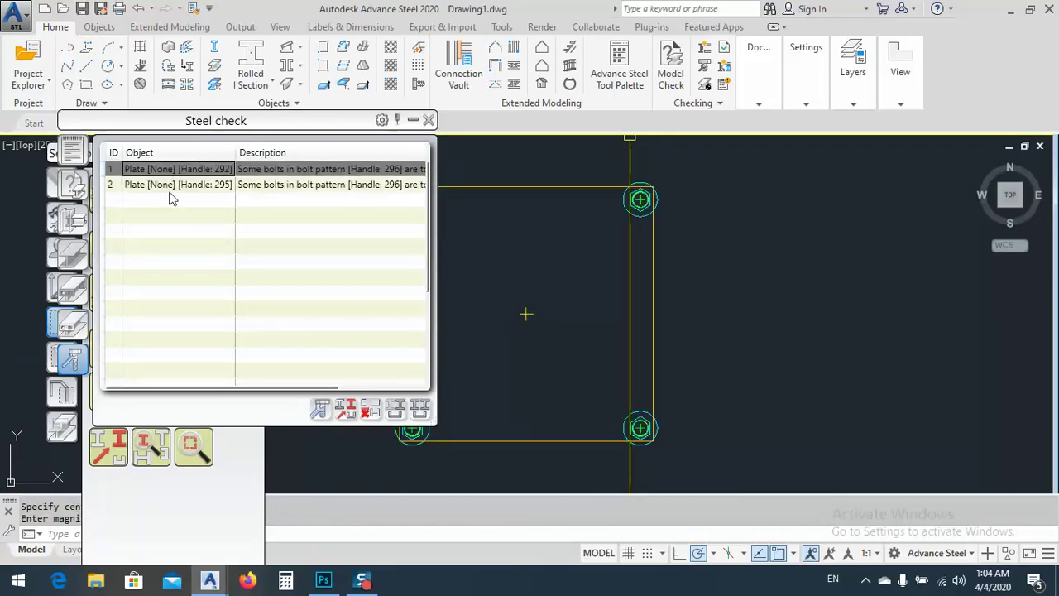
pyautogui.click(170, 185)
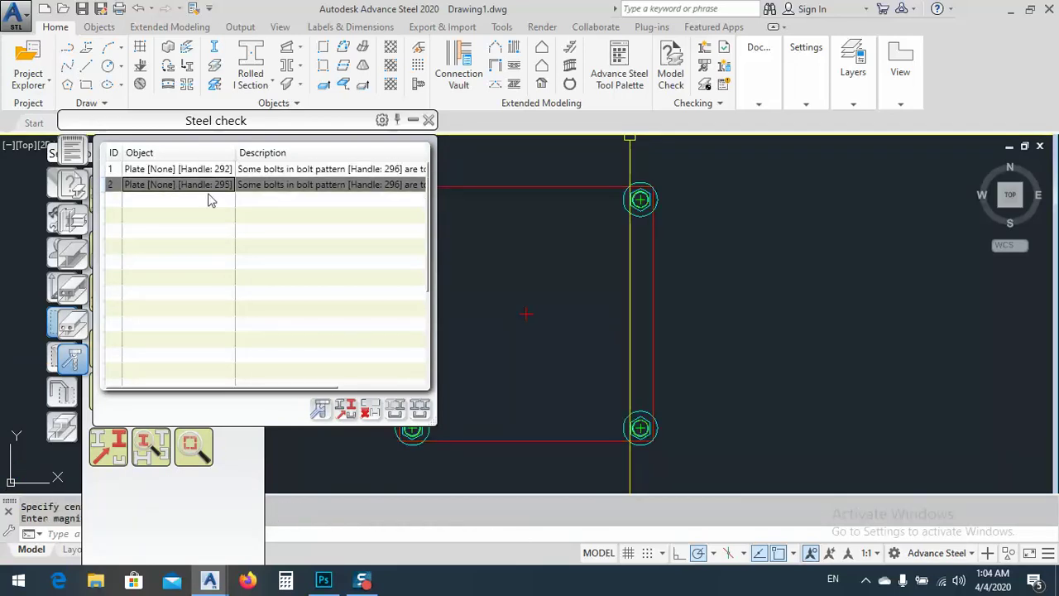
pyautogui.click(427, 121)
# Step: Zoom in and select the plate's bolt group
pyautogui.scroll(8, 648, 191)
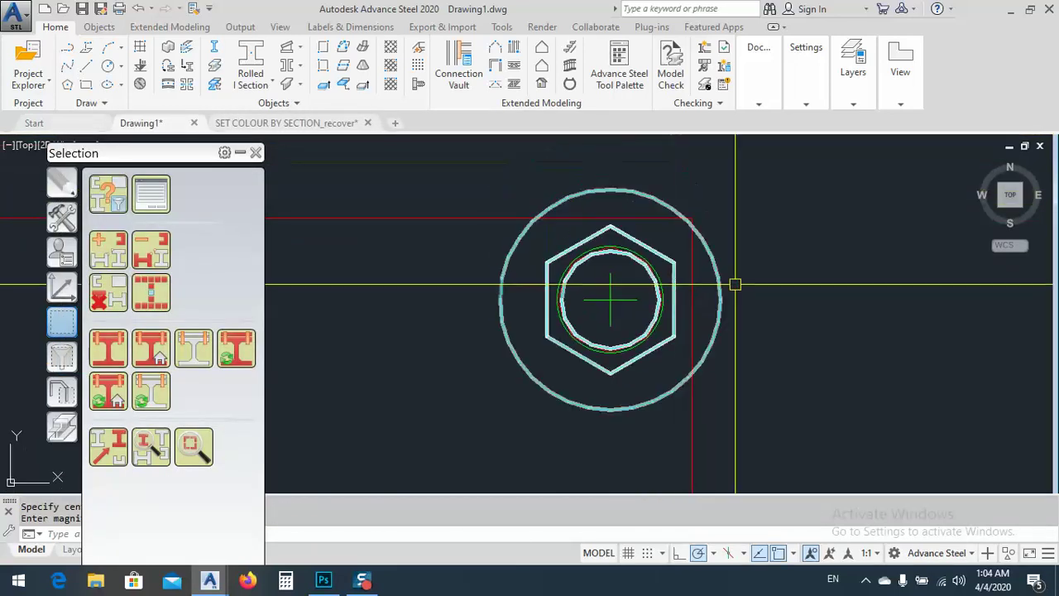
pyautogui.click(735, 284)
pyautogui.click(721, 285)
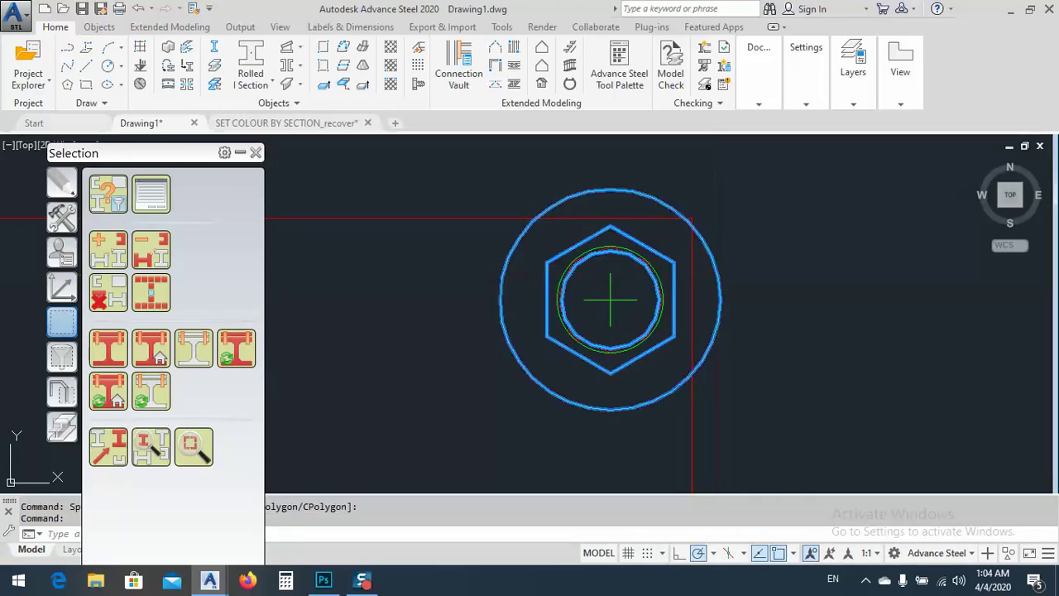
pyautogui.doubleClick(717, 281)
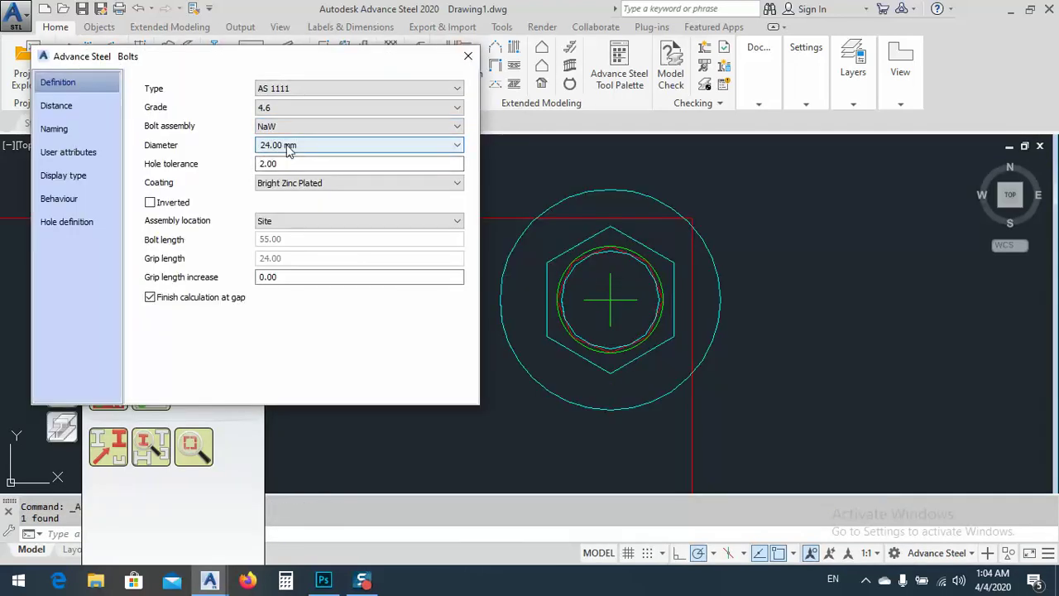
pyautogui.click(466, 59)
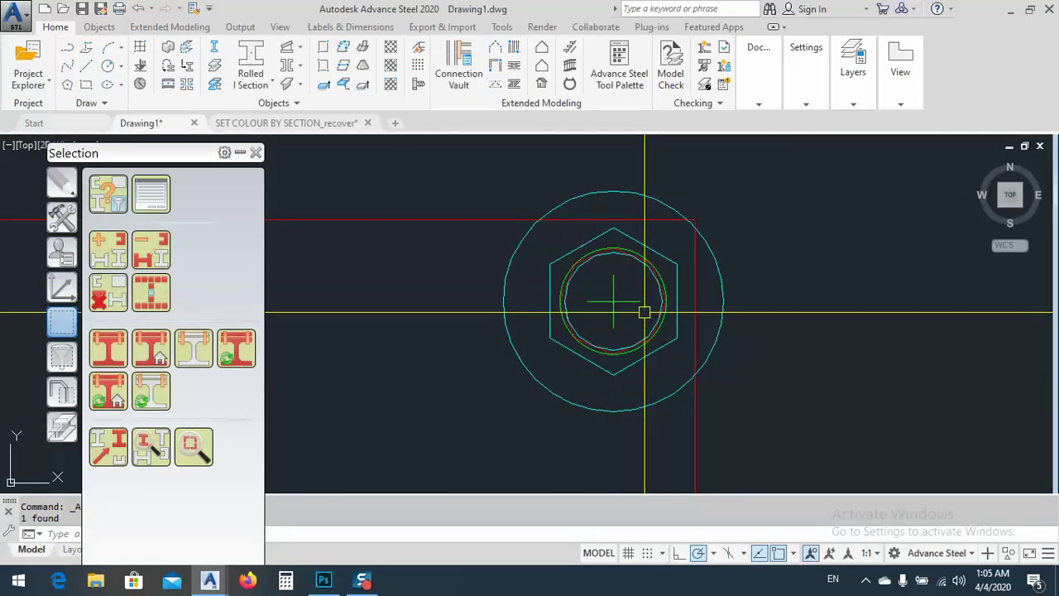
pyautogui.moveTo(645, 312); pyautogui.dragTo(684, 294, button='middle')
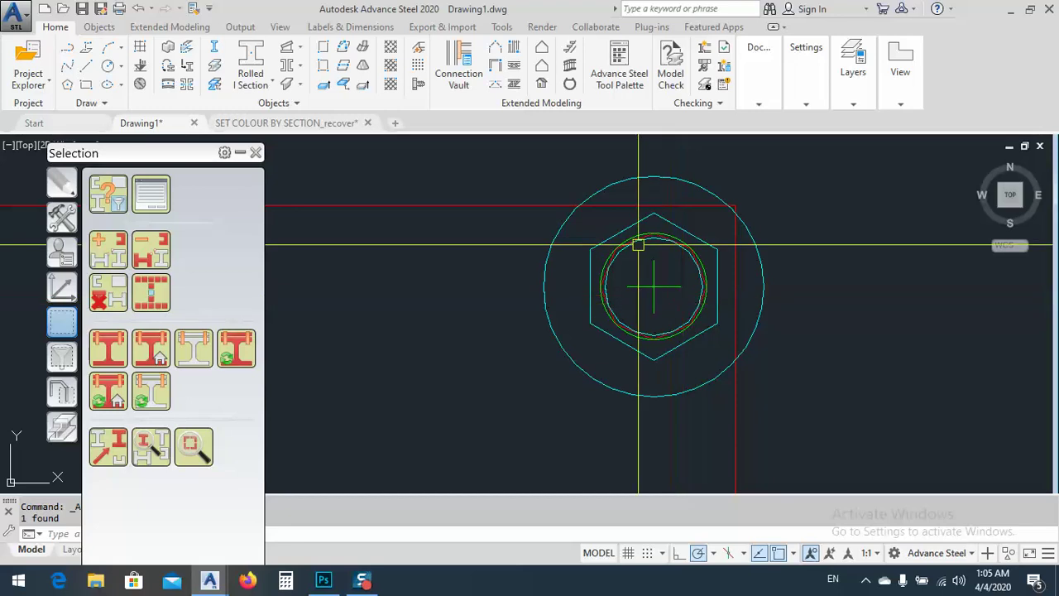
pyautogui.moveTo(634, 342); pyautogui.dragTo(658, 290, button='middle')
pyautogui.scroll(-8, 674, 311)
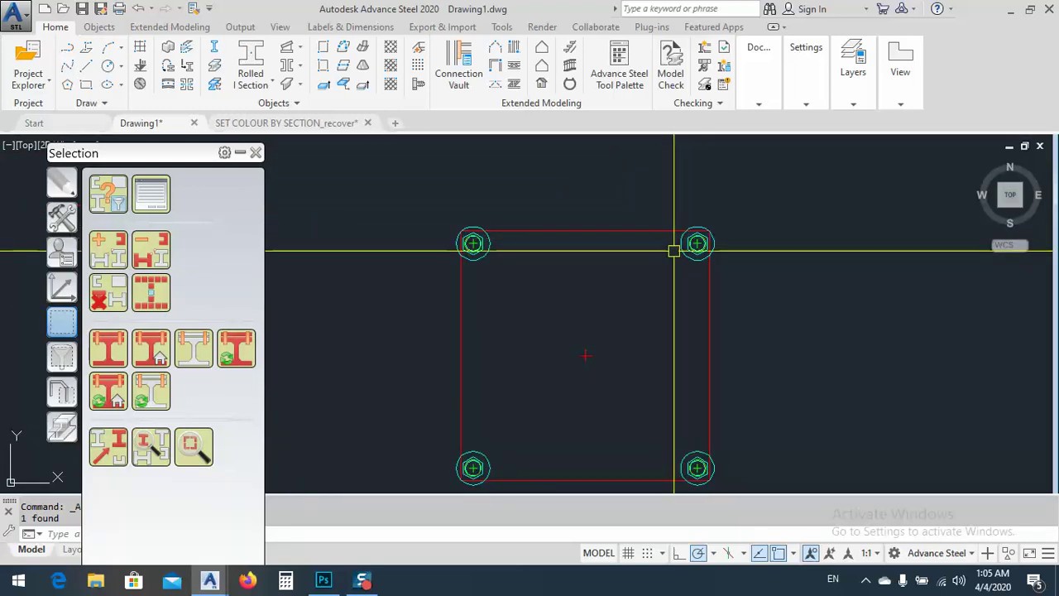
pyautogui.scroll(8, 497, 243)
pyautogui.scroll(-1, 546, 314)
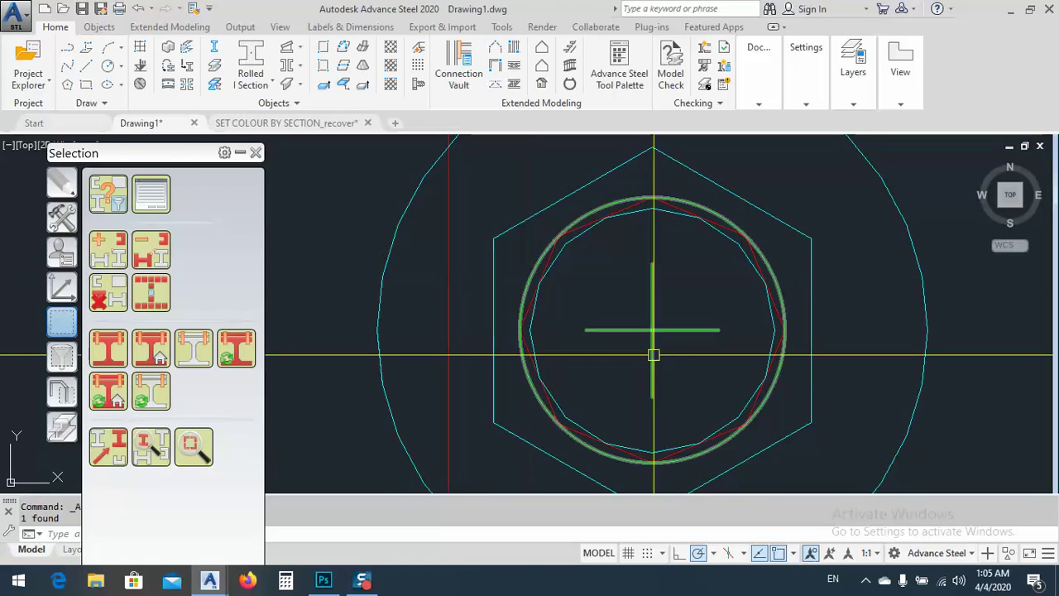
pyautogui.scroll(1, 594, 333)
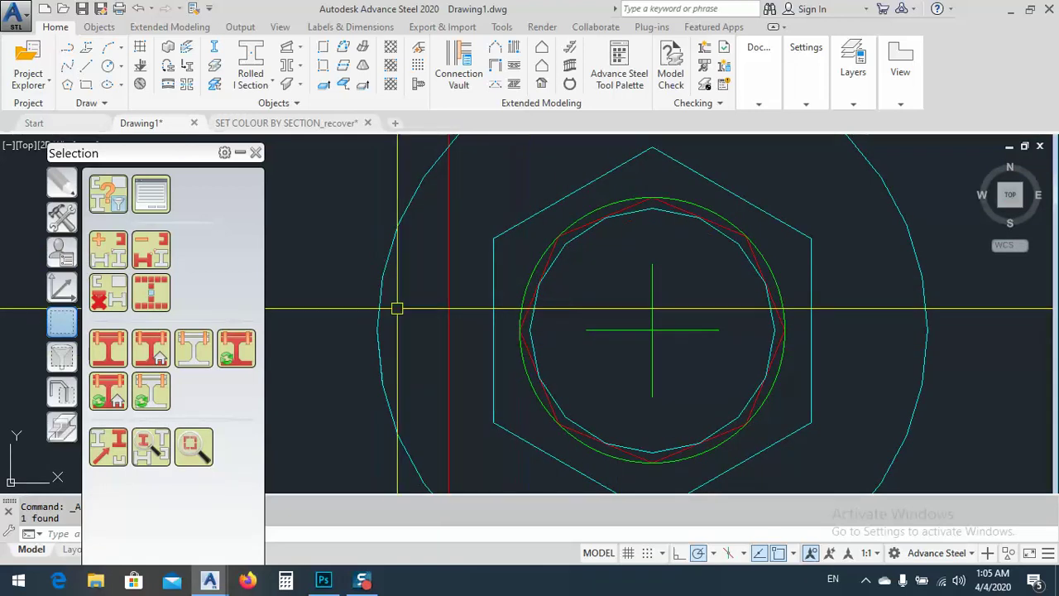
pyautogui.scroll(-4, 637, 331)
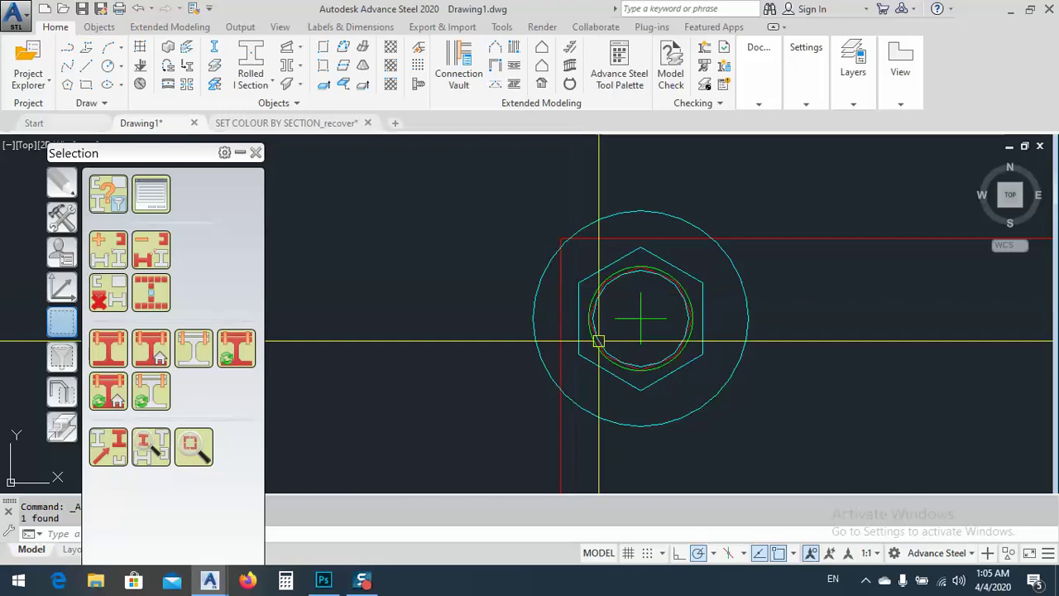
pyautogui.scroll(1, 595, 340)
pyautogui.scroll(-1, 496, 304)
pyautogui.scroll(1, 570, 368)
pyautogui.click(571, 364)
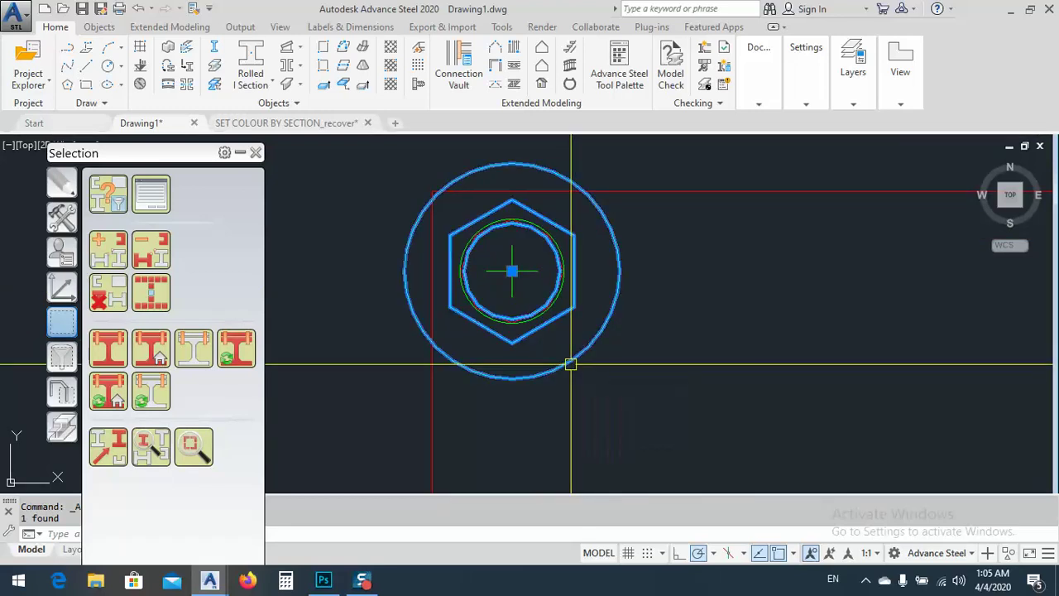
pyautogui.scroll(-1, 622, 367)
pyautogui.scroll(1, 488, 284)
pyautogui.scroll(-3, 489, 286)
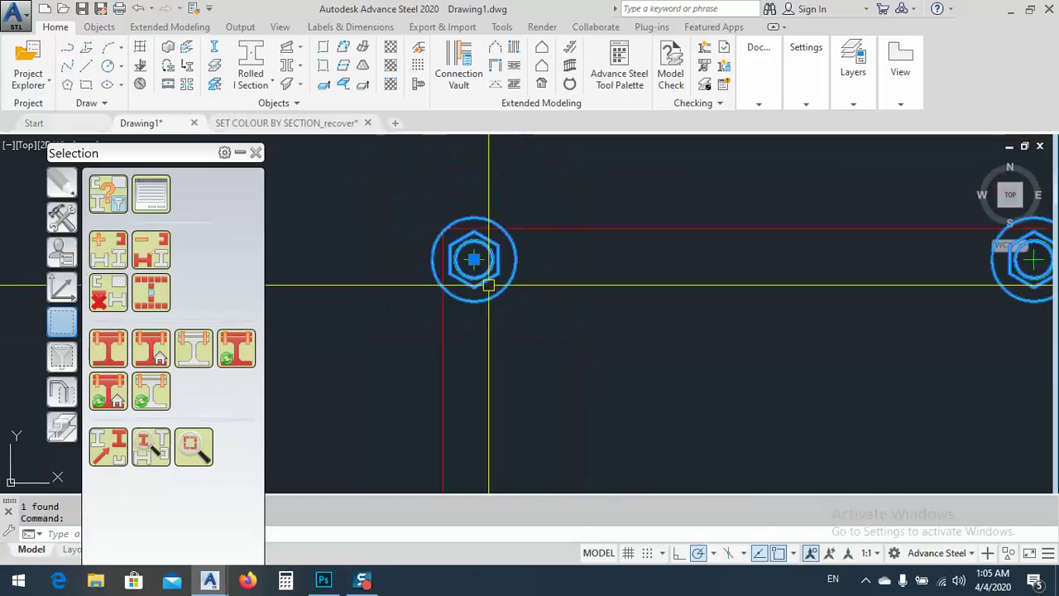
pyautogui.rightClick(526, 303)
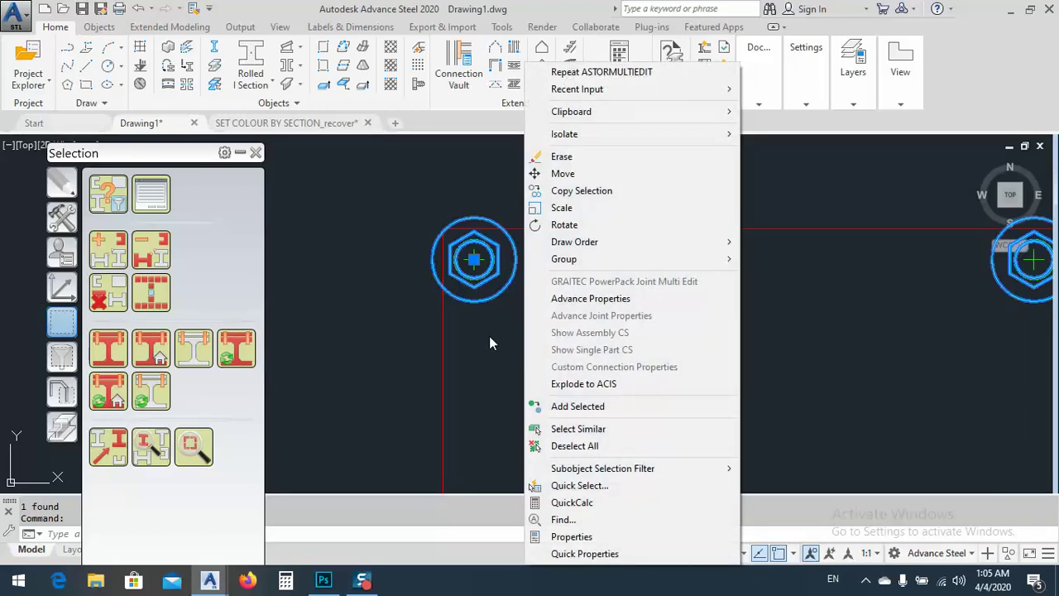
# Step: Change the bolt group's X and Y intermediate distances from 360 to 300
pyautogui.click(585, 300)
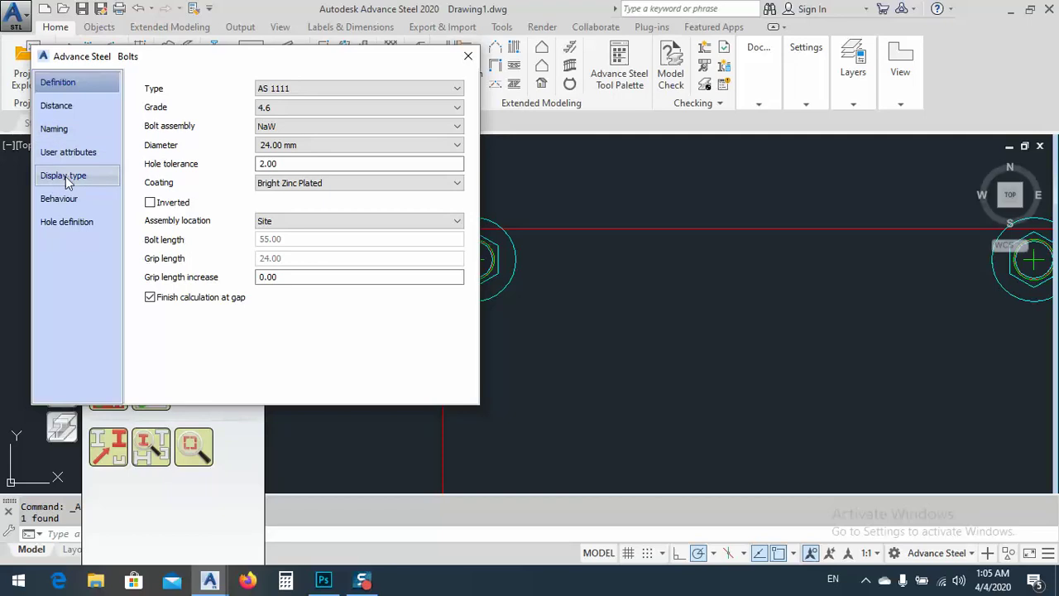
pyautogui.click(66, 109)
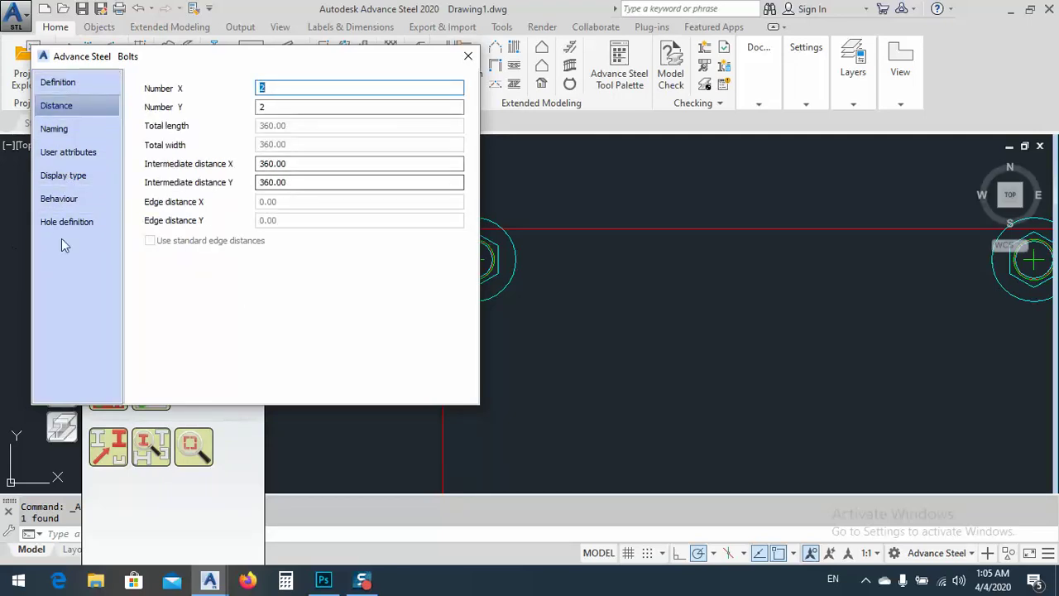
pyautogui.click(301, 164)
pyautogui.write('300')
pyautogui.click(301, 182)
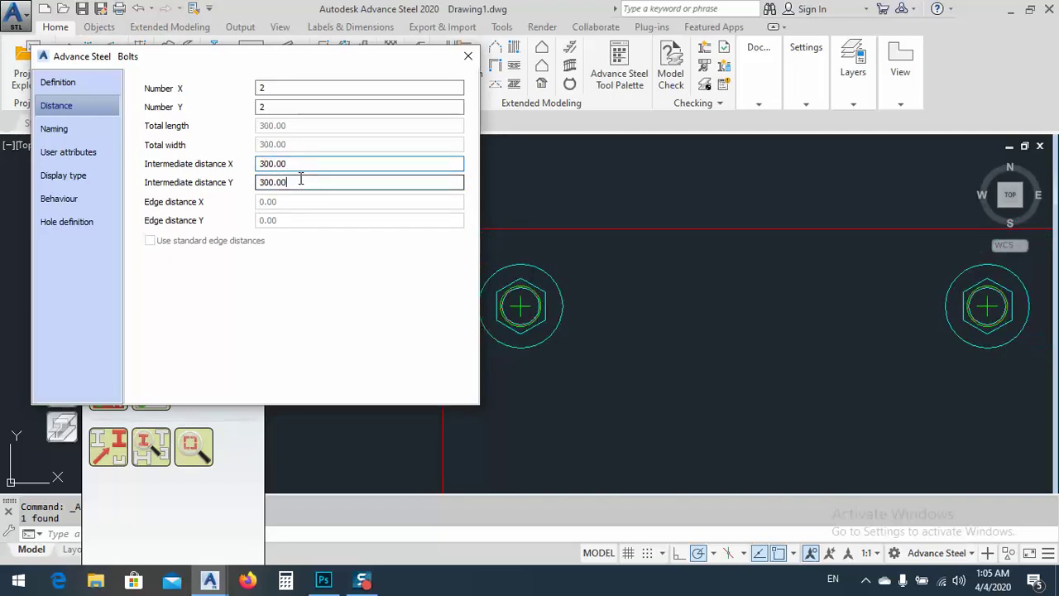
pyautogui.click(468, 55)
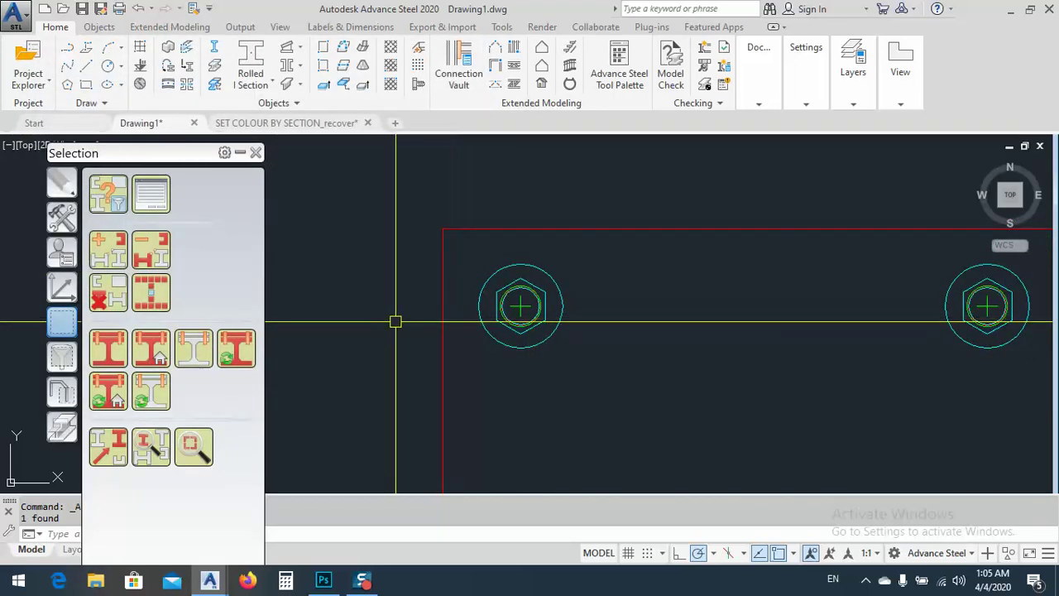
pyautogui.scroll(-8, 488, 273)
# Step: Rerun Model Check on the window-selected bolted plate, then orbit the frame into 3D
pyautogui.click(453, 196)
pyautogui.click(634, 387)
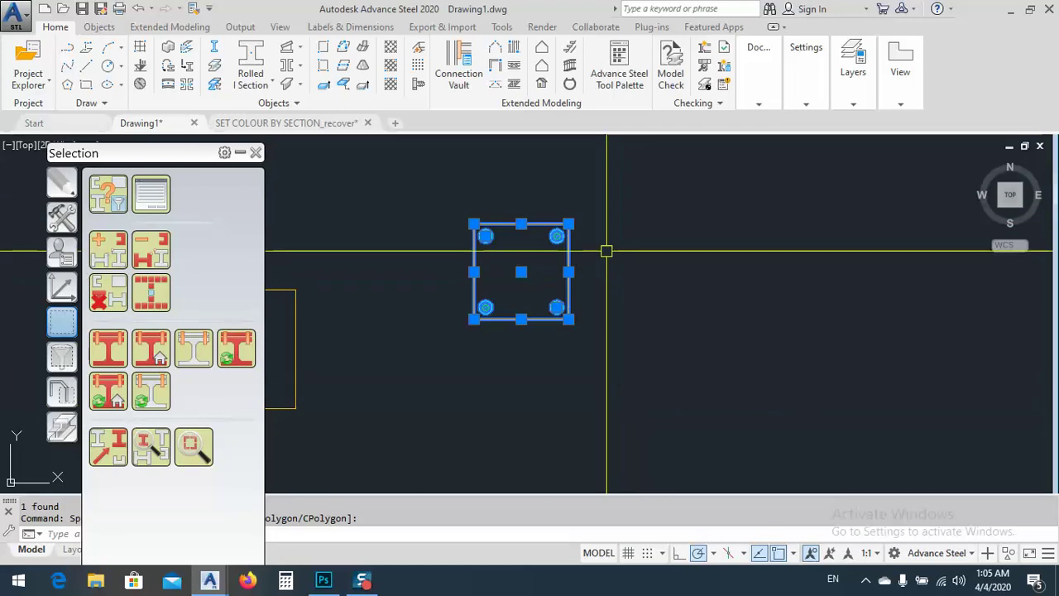
pyautogui.click(693, 75)
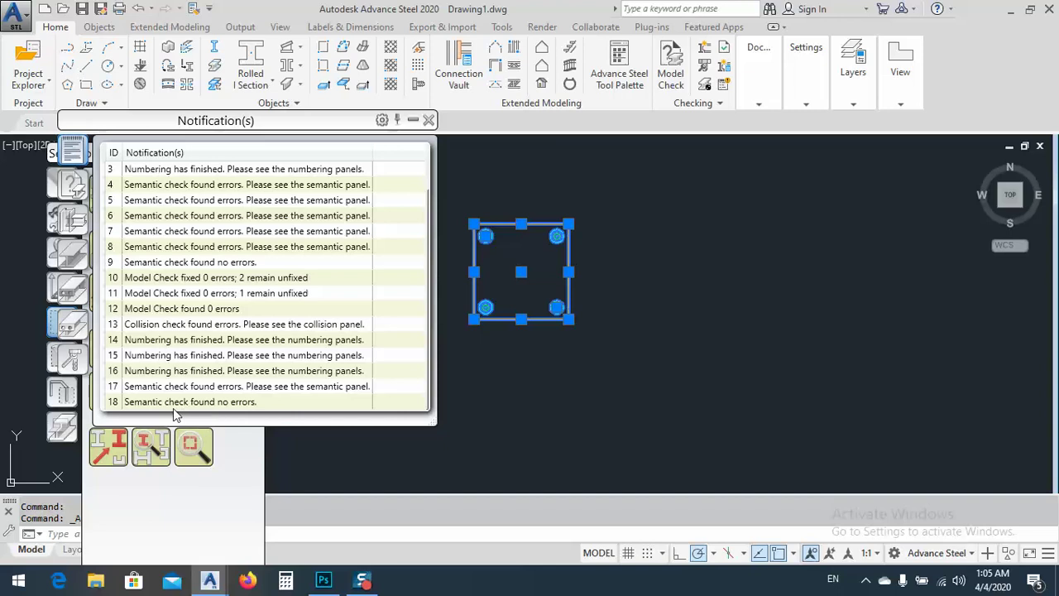
pyautogui.click(427, 120)
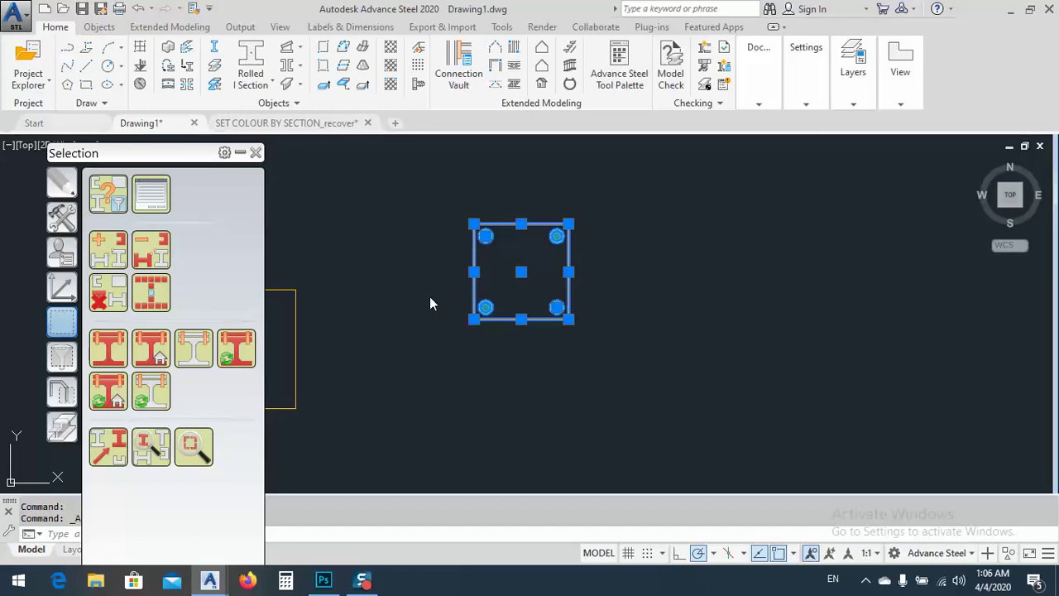
pyautogui.press('Escape')
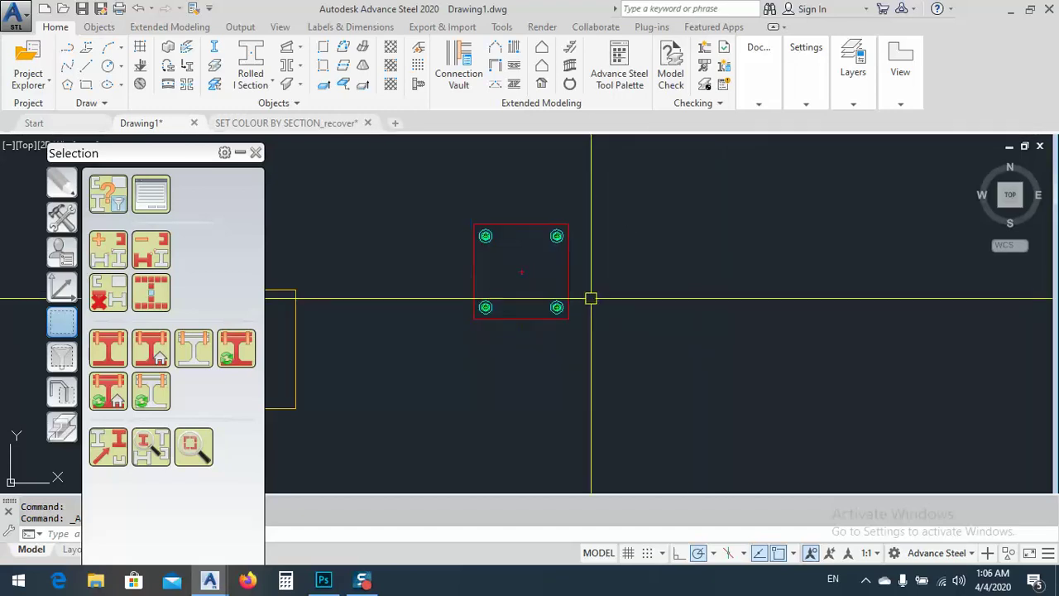
pyautogui.click(201, 326)
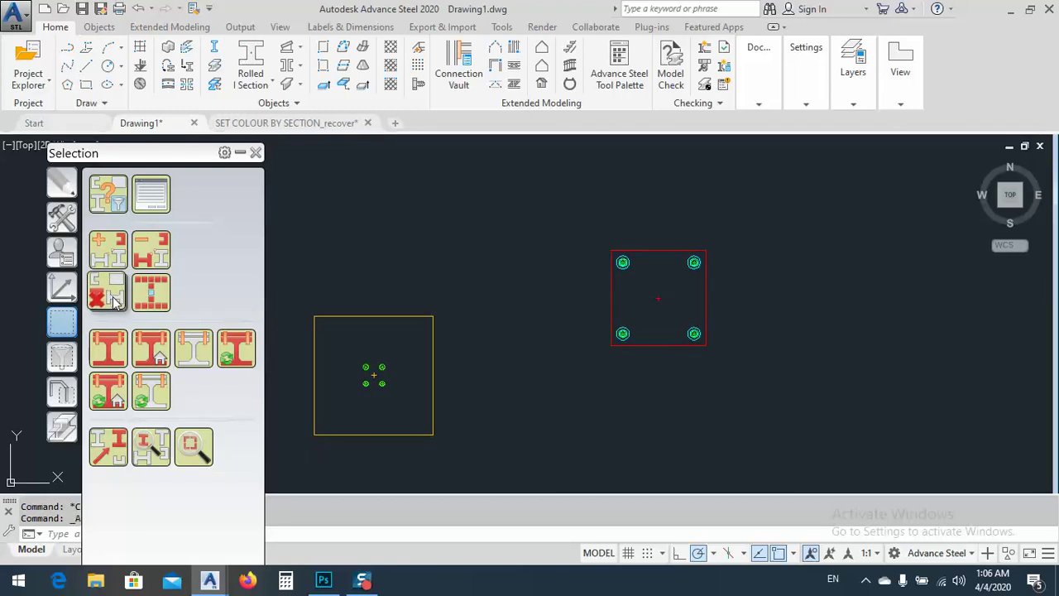
pyautogui.moveTo(513, 253); pyautogui.dragTo(596, 310, button='middle')
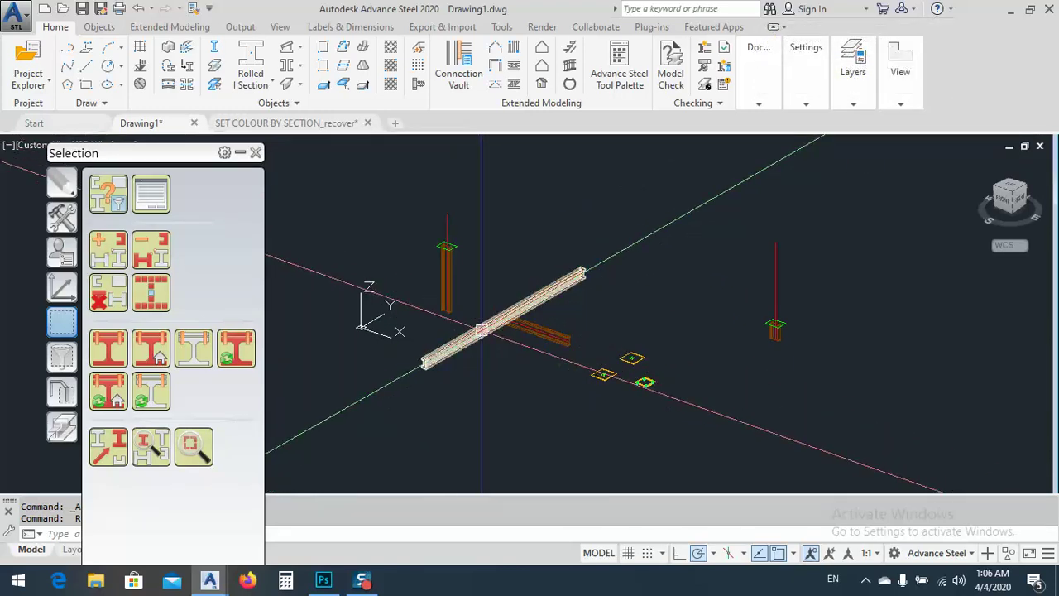
# Step: Bring the three bolted base plates into view, select the bottom plate, and show the Output tools
pyautogui.moveTo(481, 329)
pyautogui.scroll(5, 579, 378)
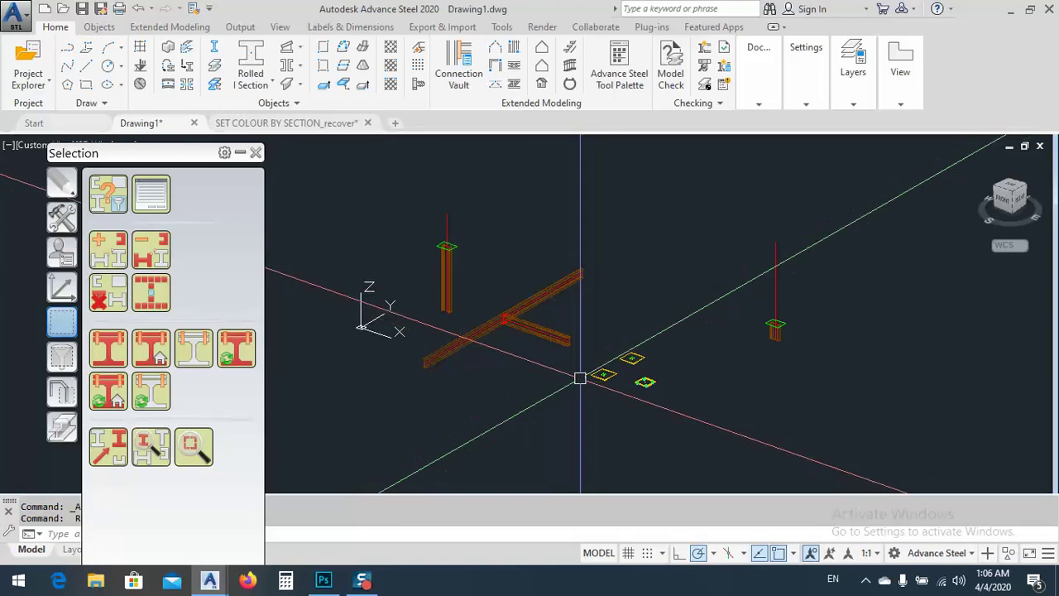
pyautogui.click(665, 450)
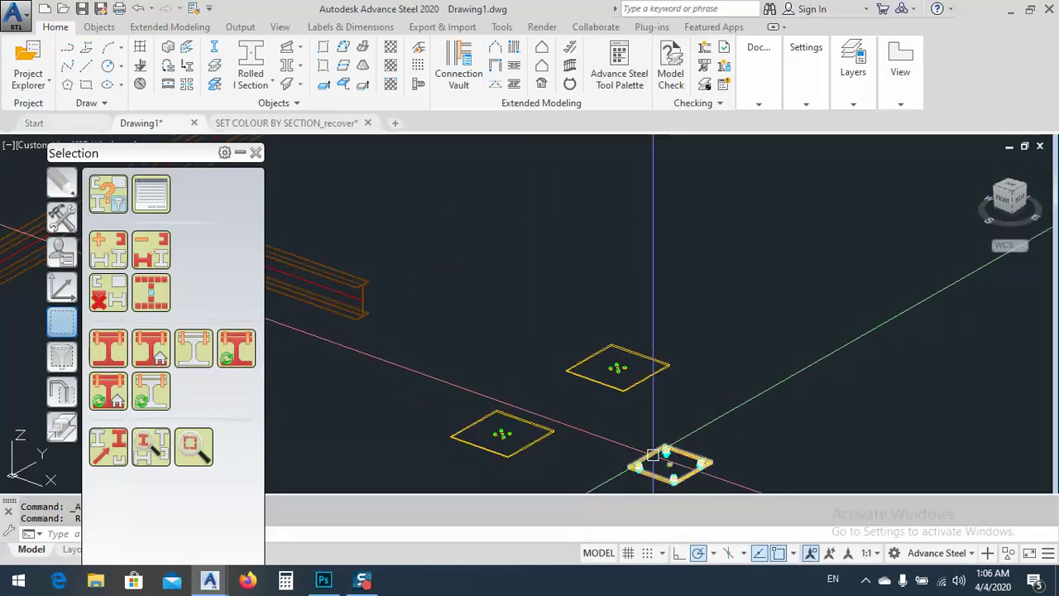
pyautogui.moveTo(634, 428); pyautogui.dragTo(736, 346, button='middle')
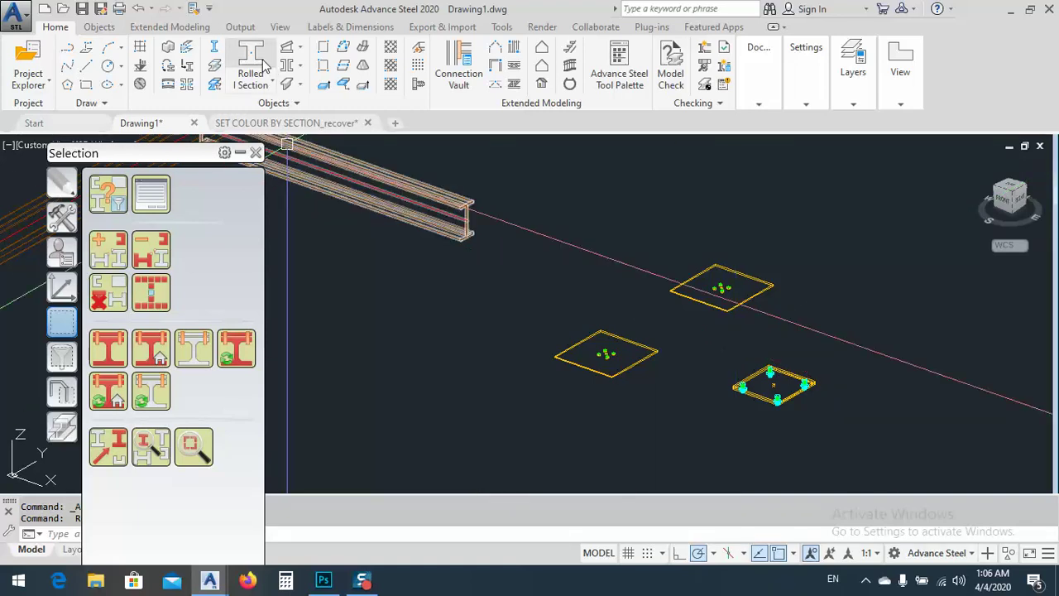
pyautogui.click(240, 26)
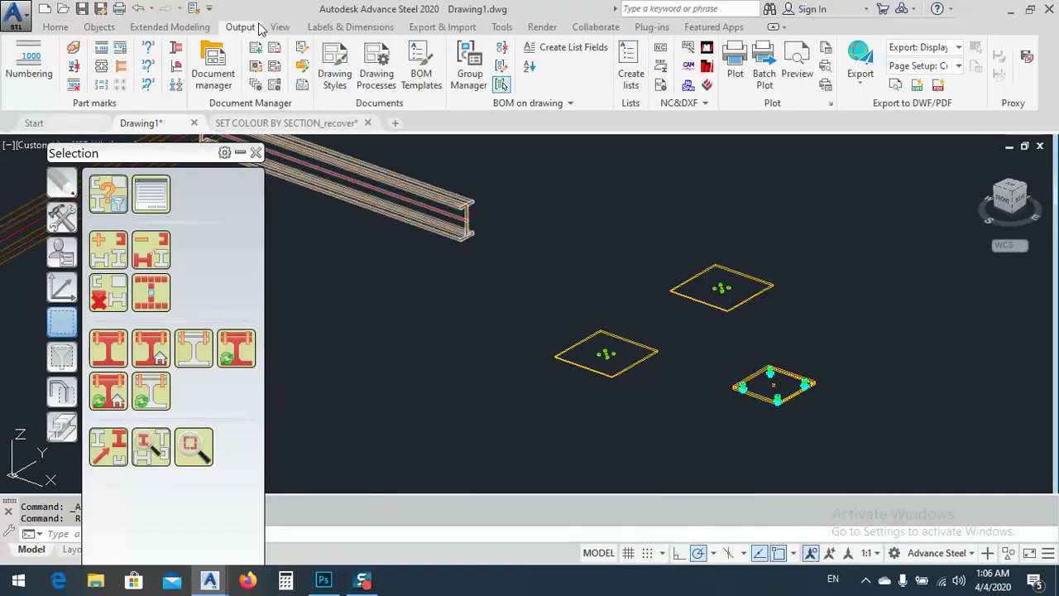
# Step: Check for duplicate part numbers and dismiss the 'No duplicate part numbers found' message
pyautogui.click(146, 48)
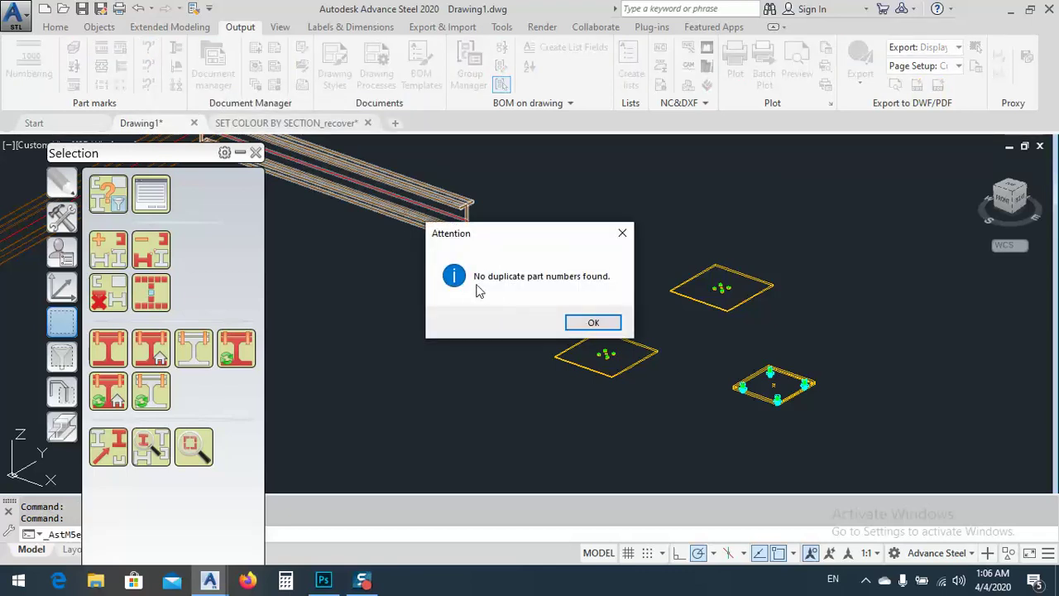
pyautogui.click(593, 324)
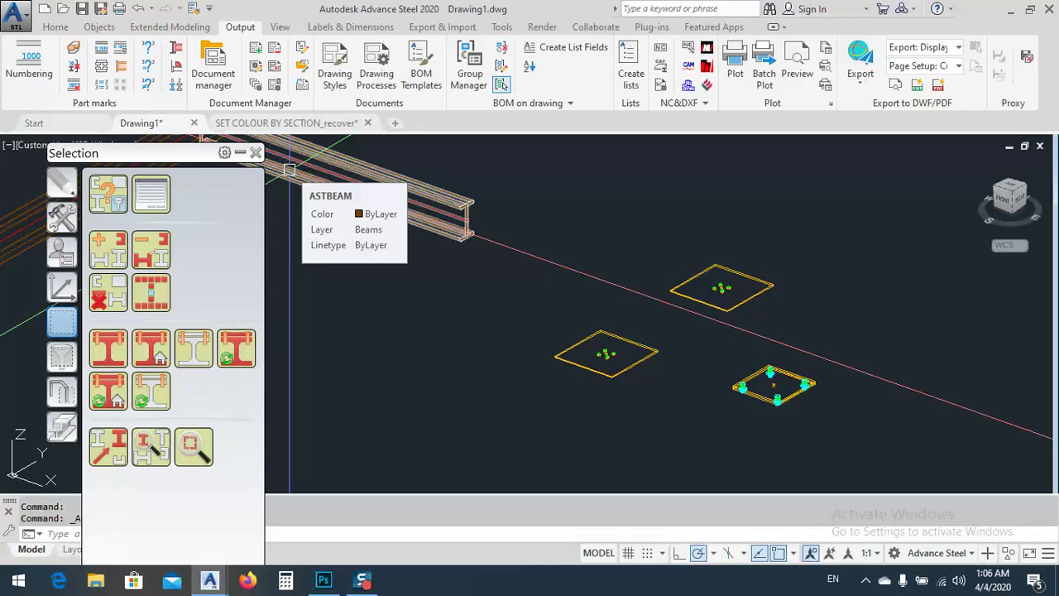
# Step: Select the 250 UB 25.7 beams, the right-hand column and the plates
pyautogui.scroll(-4, 542, 221)
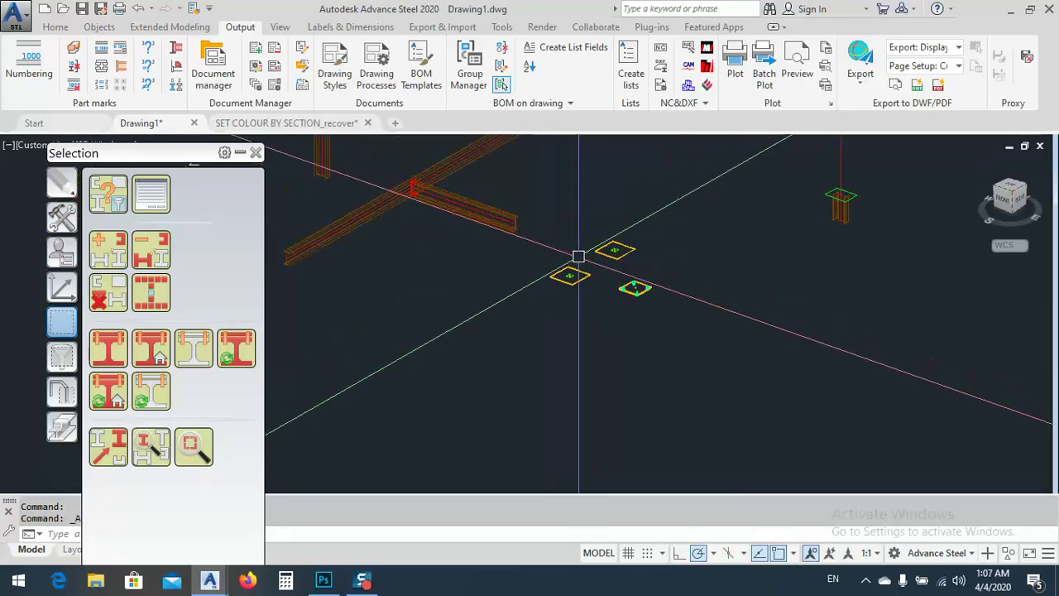
pyautogui.moveTo(588, 300); pyautogui.dragTo(751, 381, button='middle')
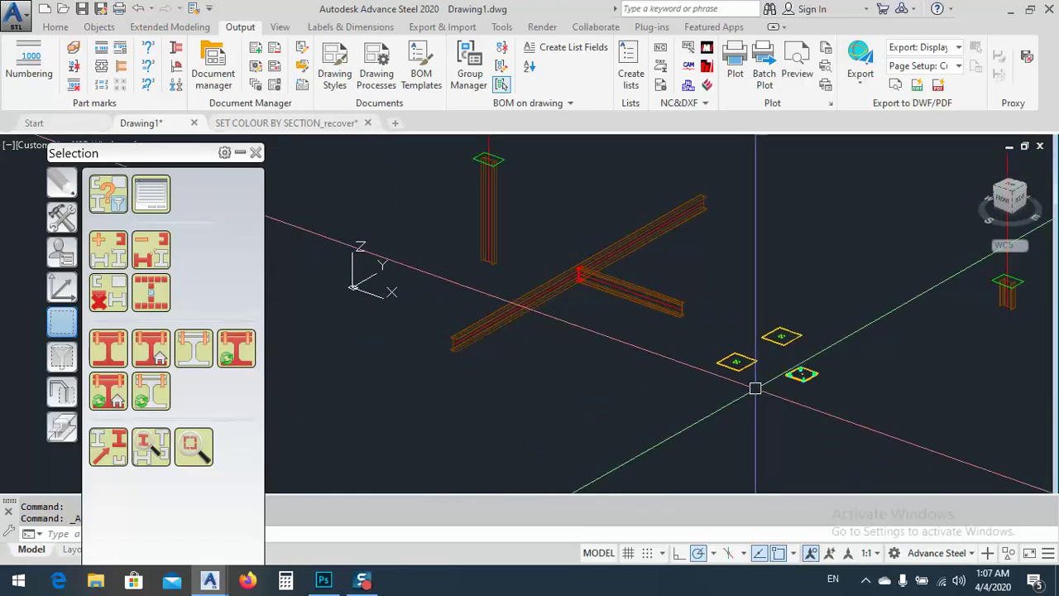
pyautogui.click(740, 383)
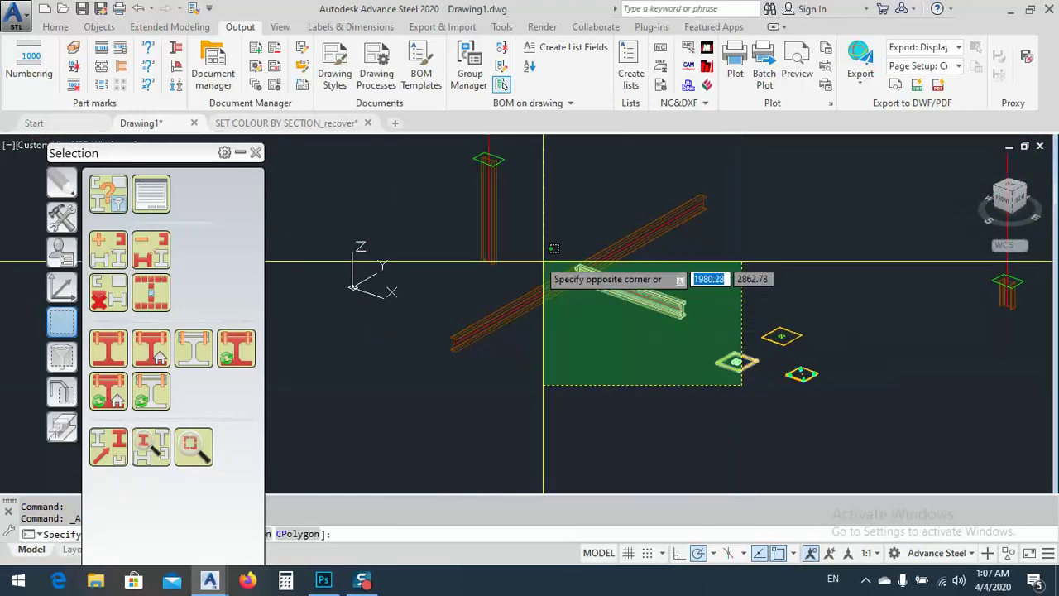
pyautogui.click(443, 205)
pyautogui.click(781, 334)
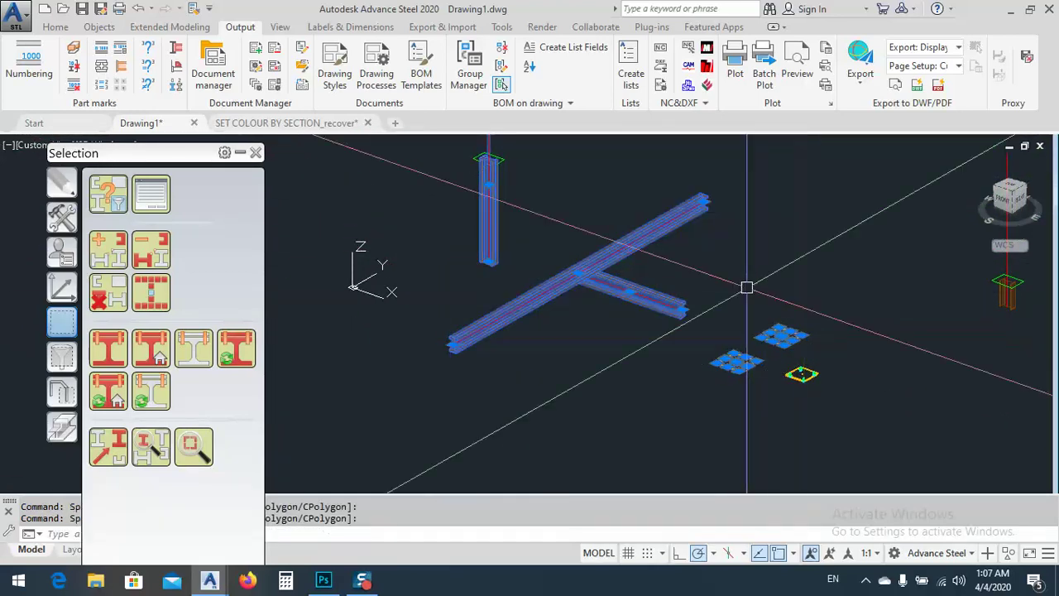
pyautogui.moveTo(761, 336); pyautogui.dragTo(740, 335, button='middle')
pyautogui.scroll(-2, 741, 335)
pyautogui.click(931, 346)
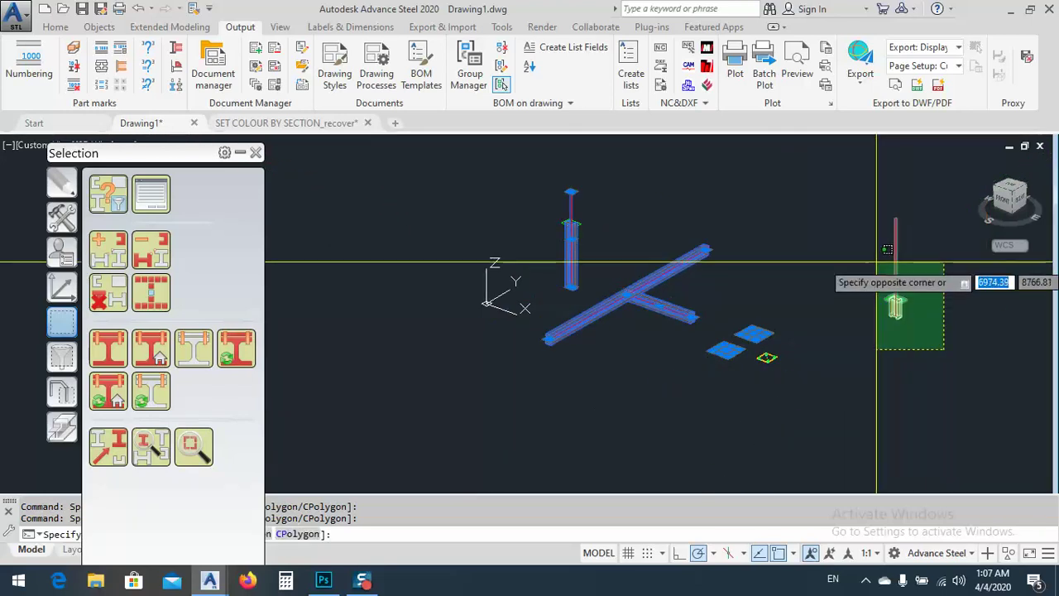
pyautogui.click(825, 383)
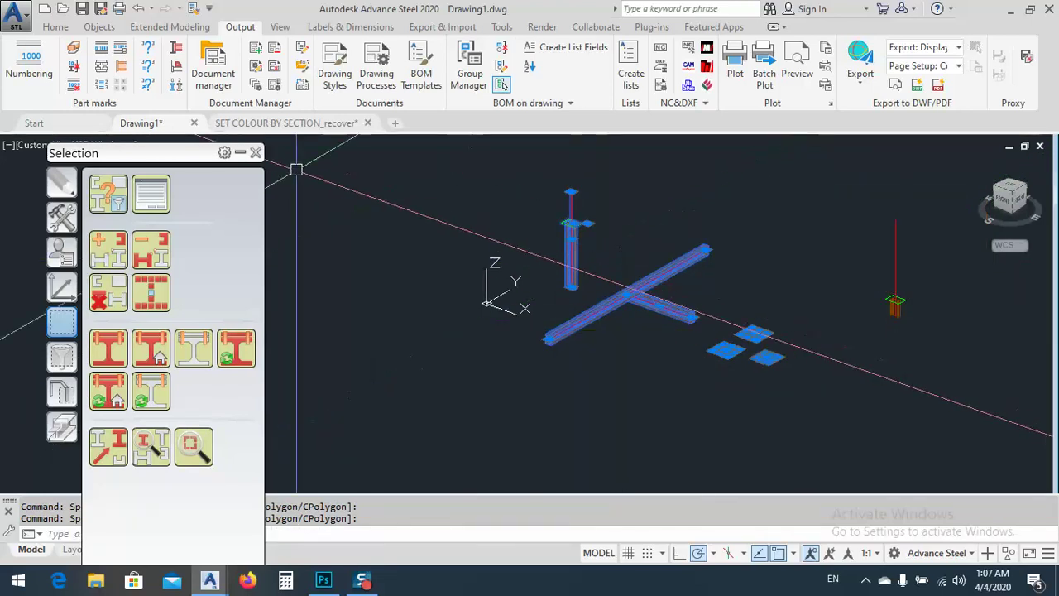
# Step: Number the selected parts, giving the beams marks 2–4 and the plates marks 1 and 5
pyautogui.click(22, 65)
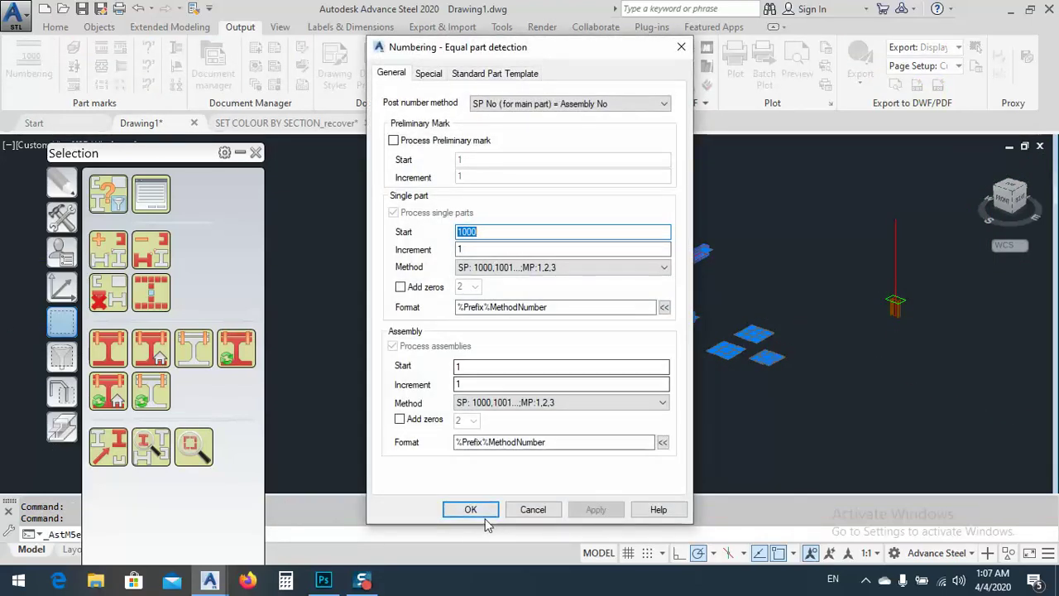
pyautogui.click(471, 504)
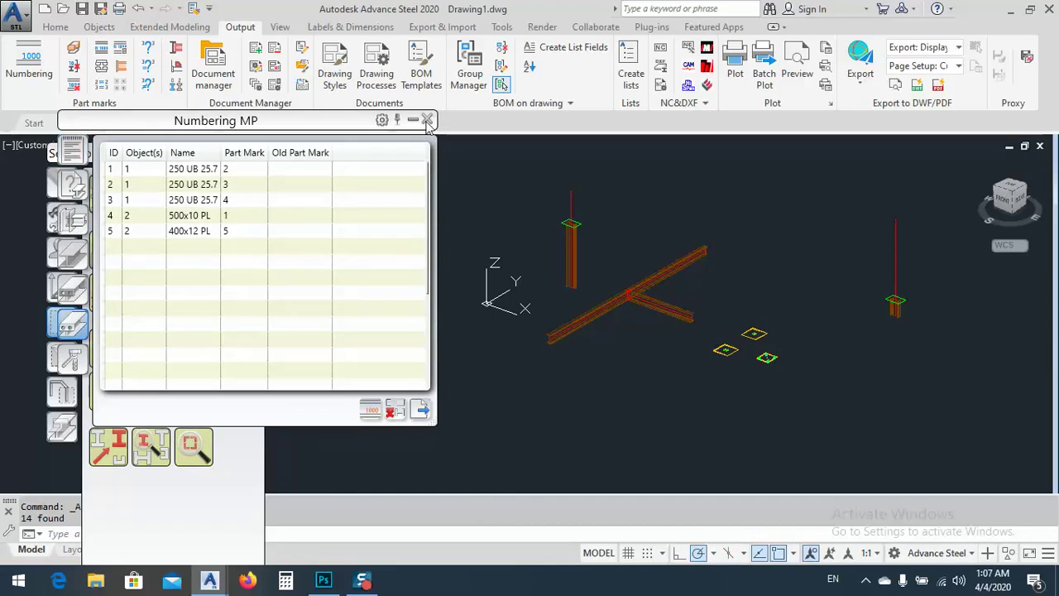
pyautogui.click(427, 121)
pyautogui.scroll(4, 910, 306)
pyautogui.click(858, 271)
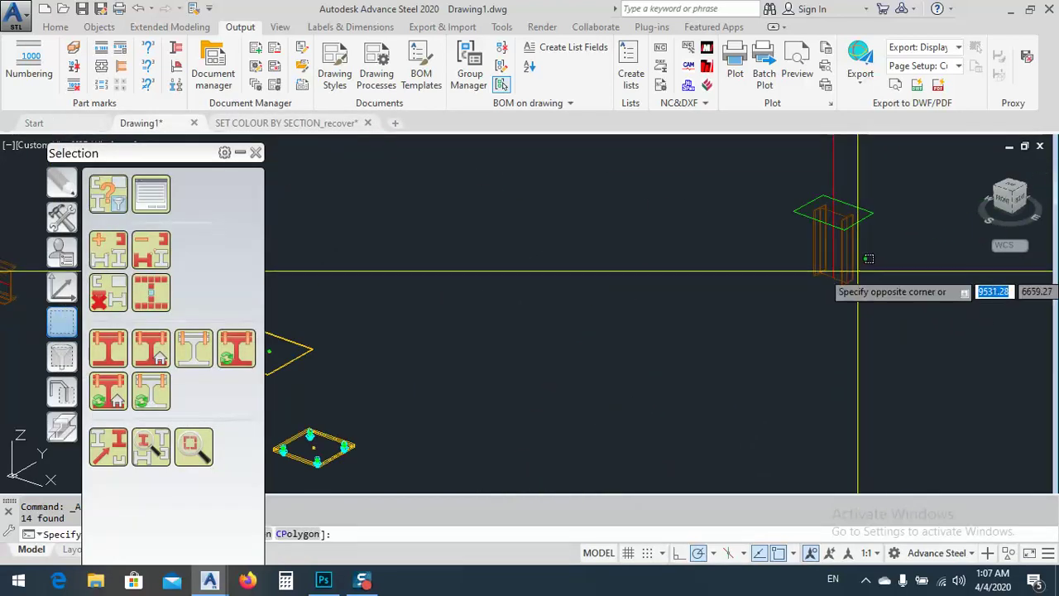
# Step: Review the selected column's Naming page in its Beam properties
pyautogui.click(868, 259)
pyautogui.doubleClick(846, 281)
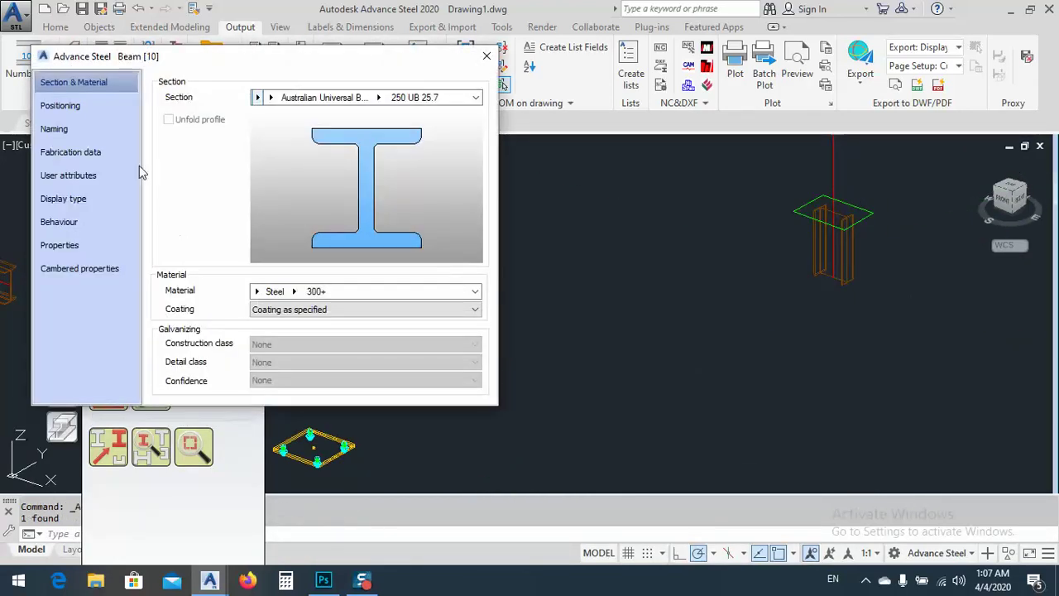
pyautogui.click(53, 134)
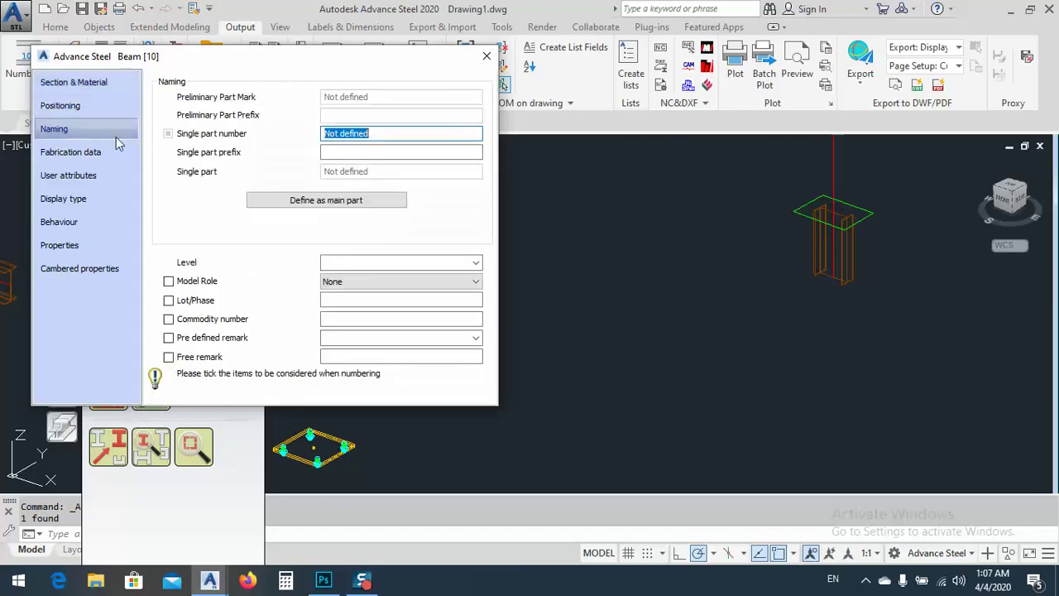
pyautogui.click(487, 61)
# Step: Confirm the red right-hand column's single part number is C1 in its Beam properties
pyautogui.scroll(5, 744, 322)
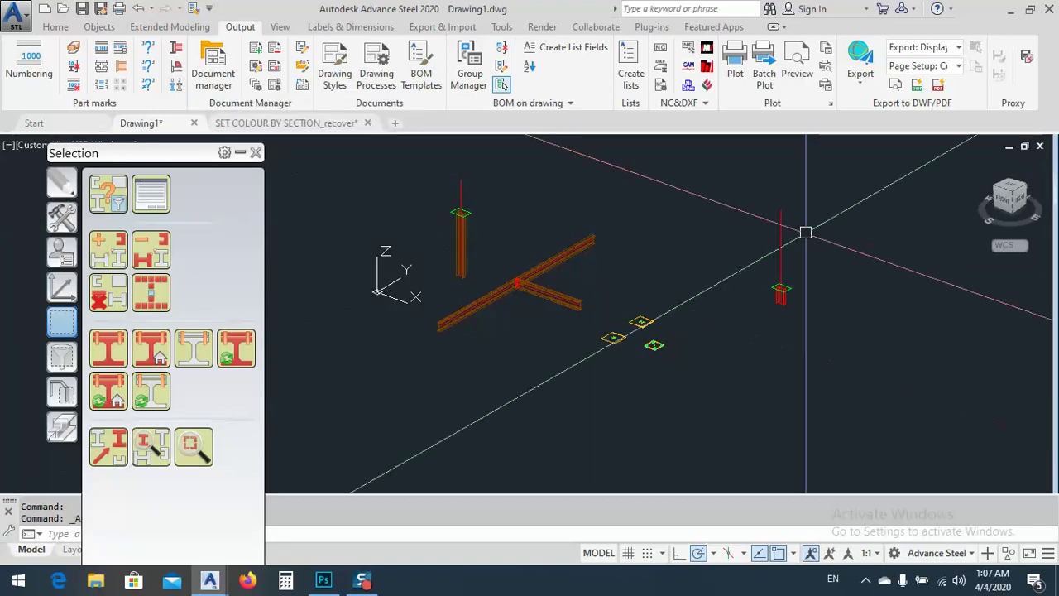
pyautogui.scroll(8, 782, 302)
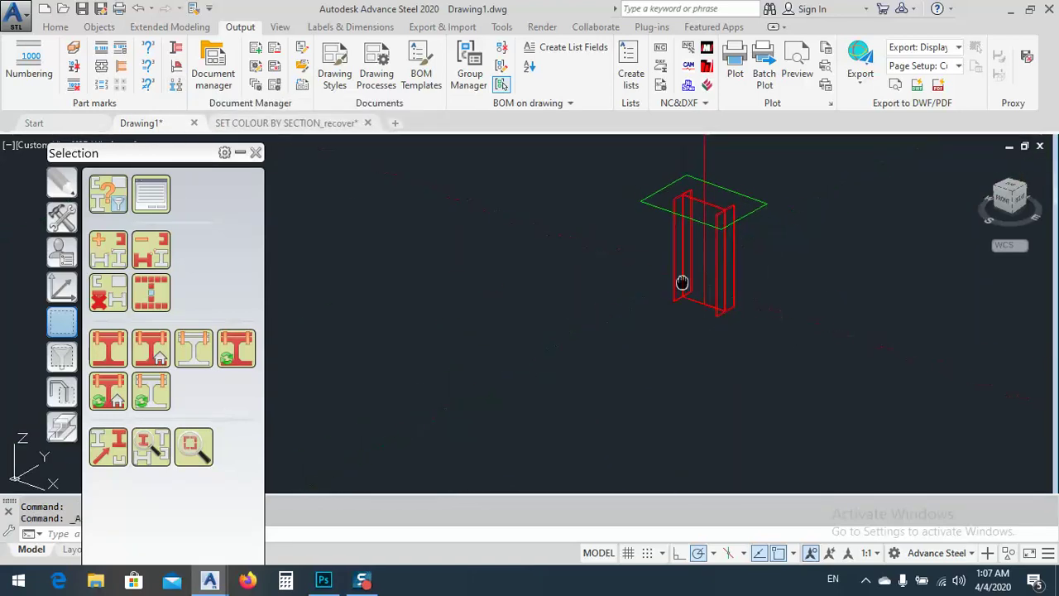
pyautogui.moveTo(681, 284); pyautogui.dragTo(684, 307, button='middle')
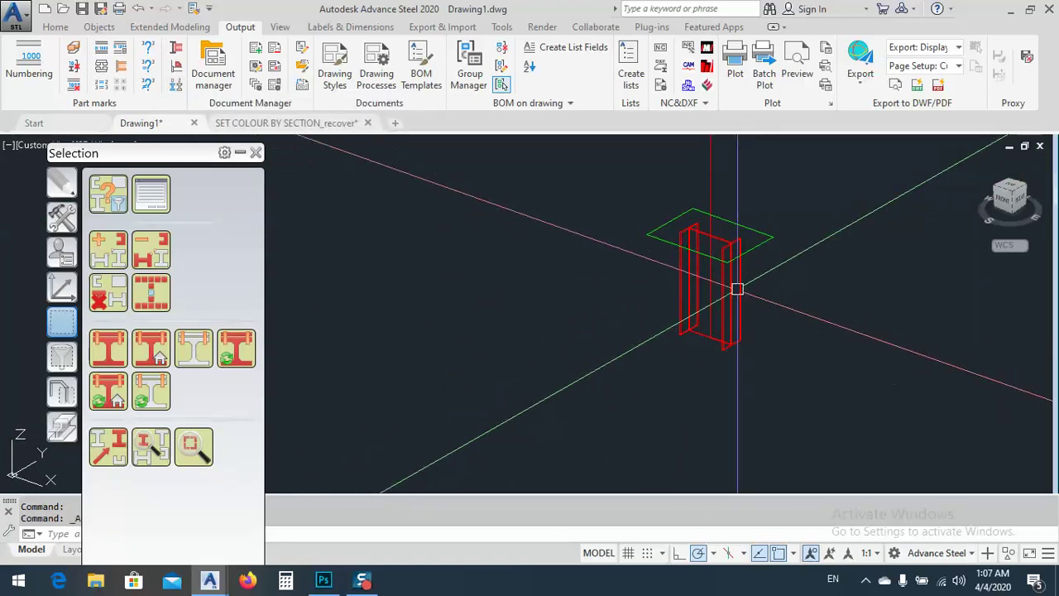
pyautogui.scroll(-4, 782, 286)
pyautogui.moveTo(359, 205); pyautogui.dragTo(417, 225, button='middle')
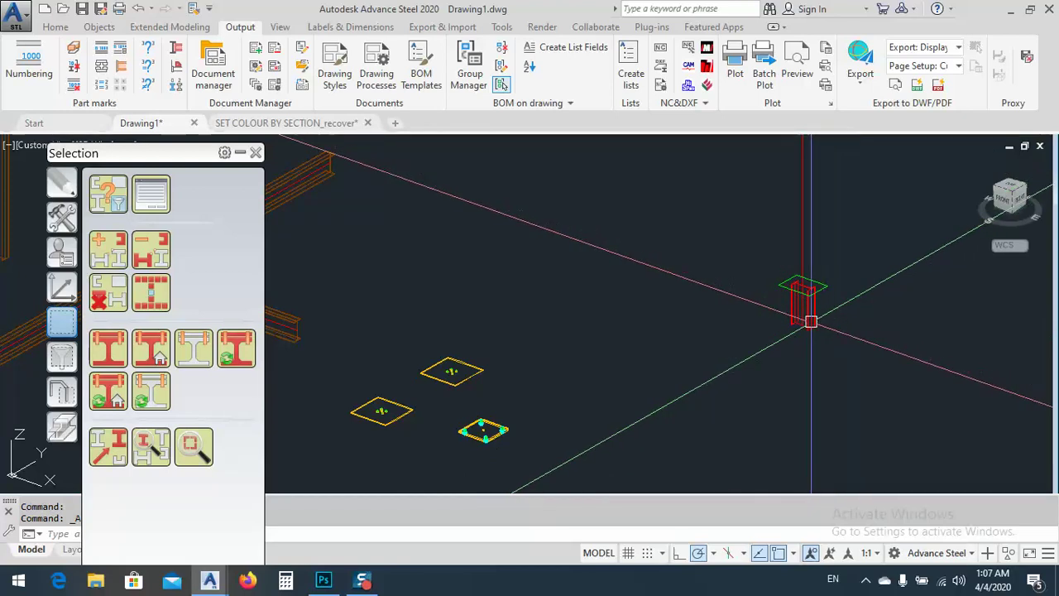
pyautogui.doubleClick(803, 313)
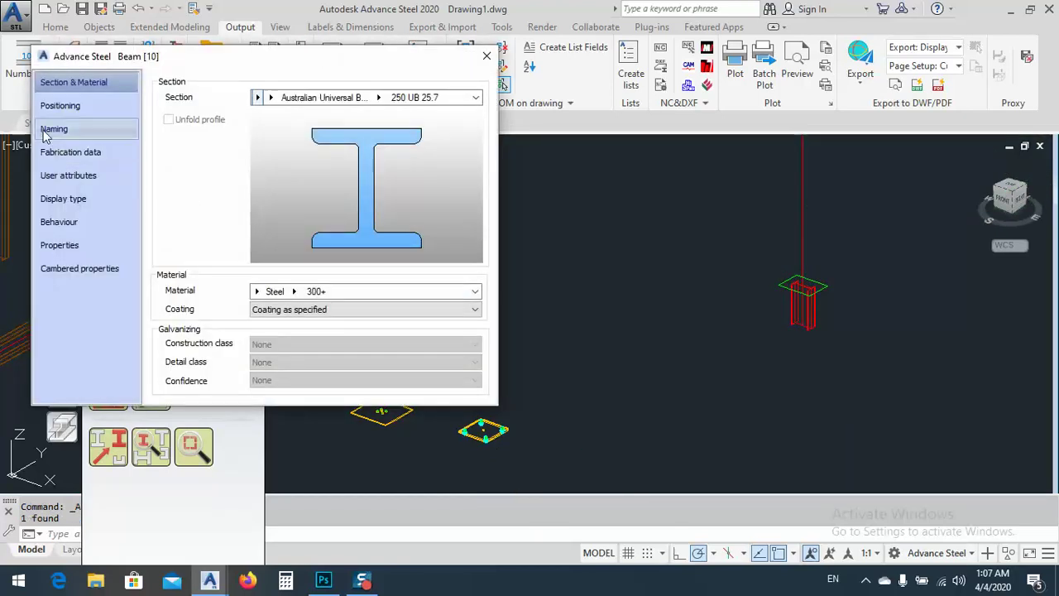
pyautogui.click(53, 129)
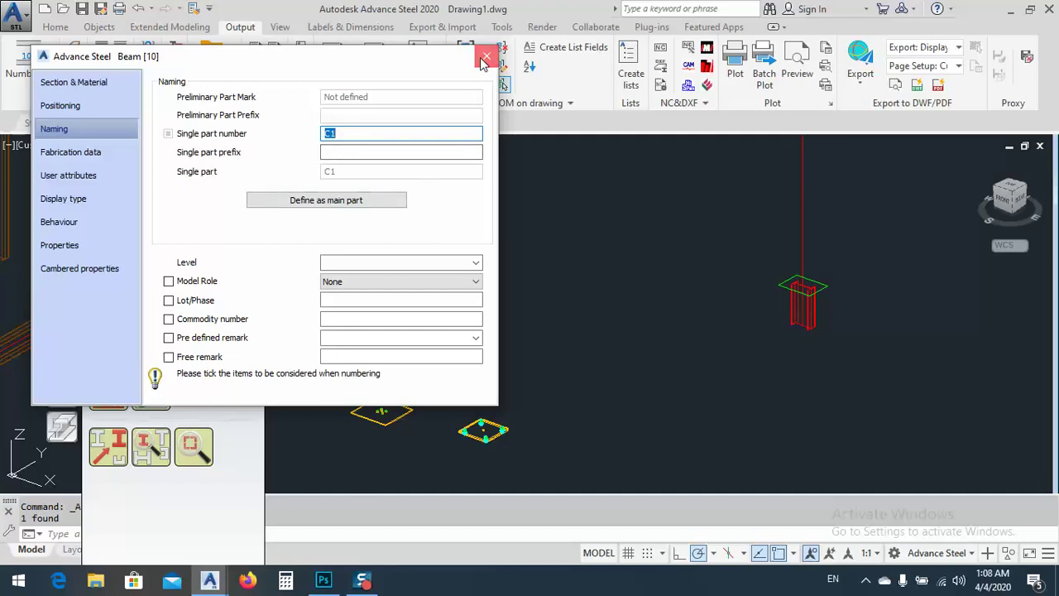
pyautogui.click(485, 58)
pyautogui.scroll(-5, 626, 295)
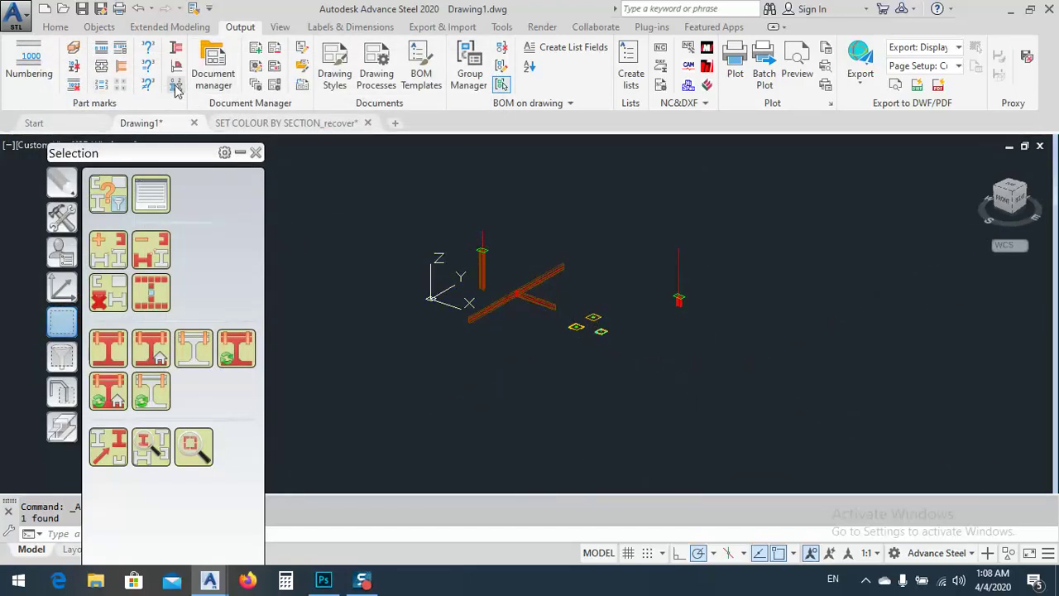
# Step: Run Mark Parts without Number on the model and zoom out to the whole frame
pyautogui.click(120, 284)
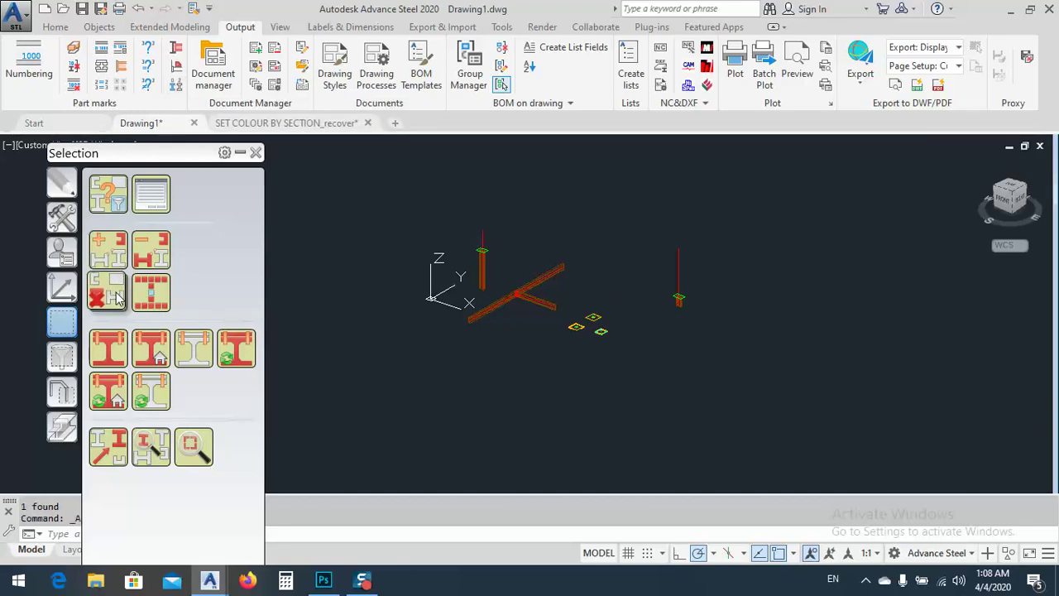
pyautogui.click(172, 91)
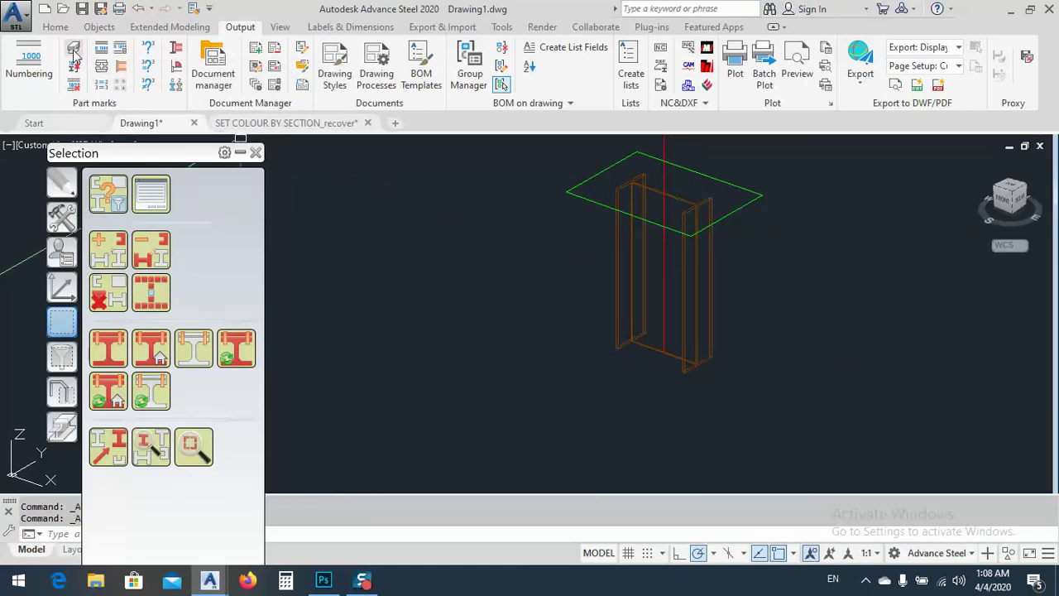
pyautogui.scroll(-5, 698, 272)
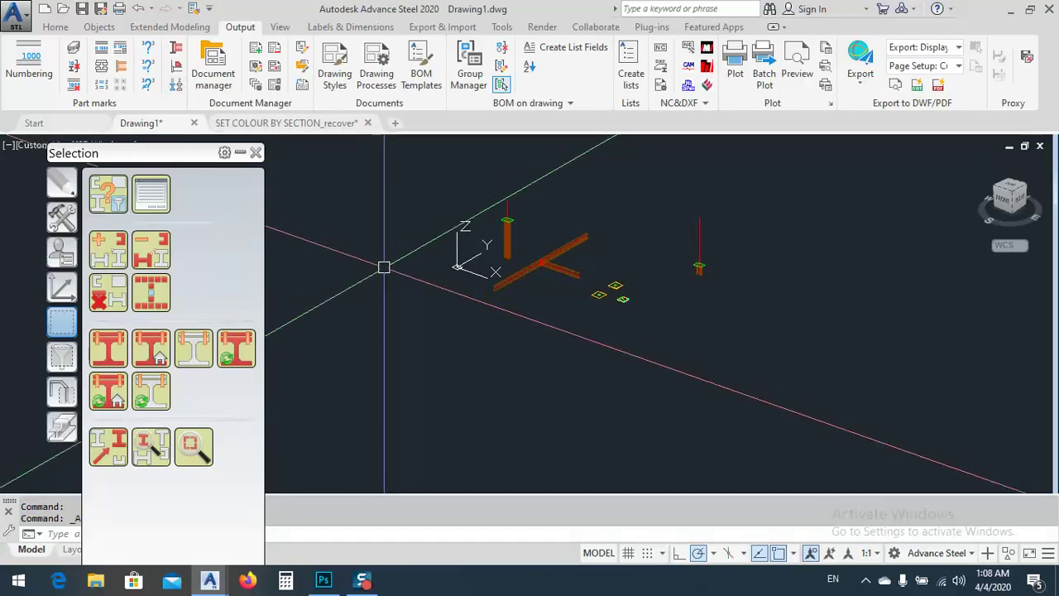
# Step: Define column C1 as a main part on its Beam properties Naming page
pyautogui.moveTo(505, 309); pyautogui.dragTo(521, 295, button='middle')
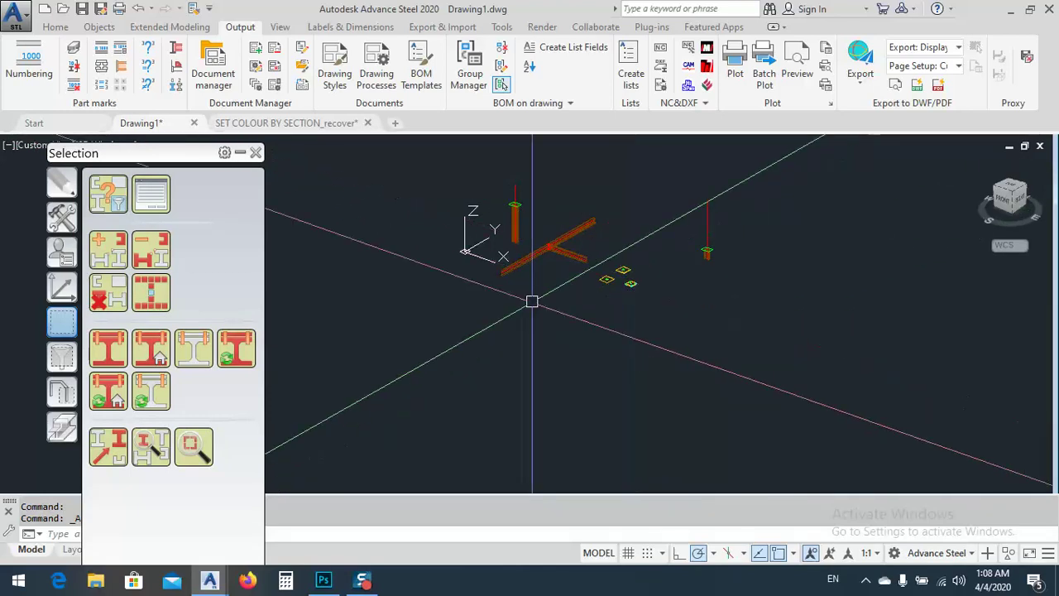
pyautogui.scroll(5, 703, 236)
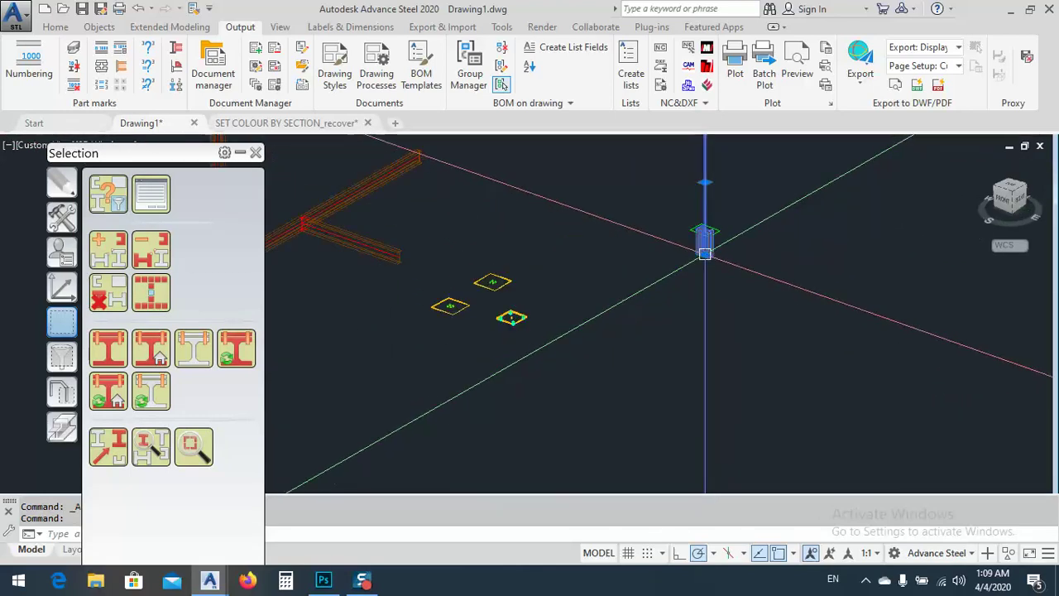
pyautogui.click(81, 113)
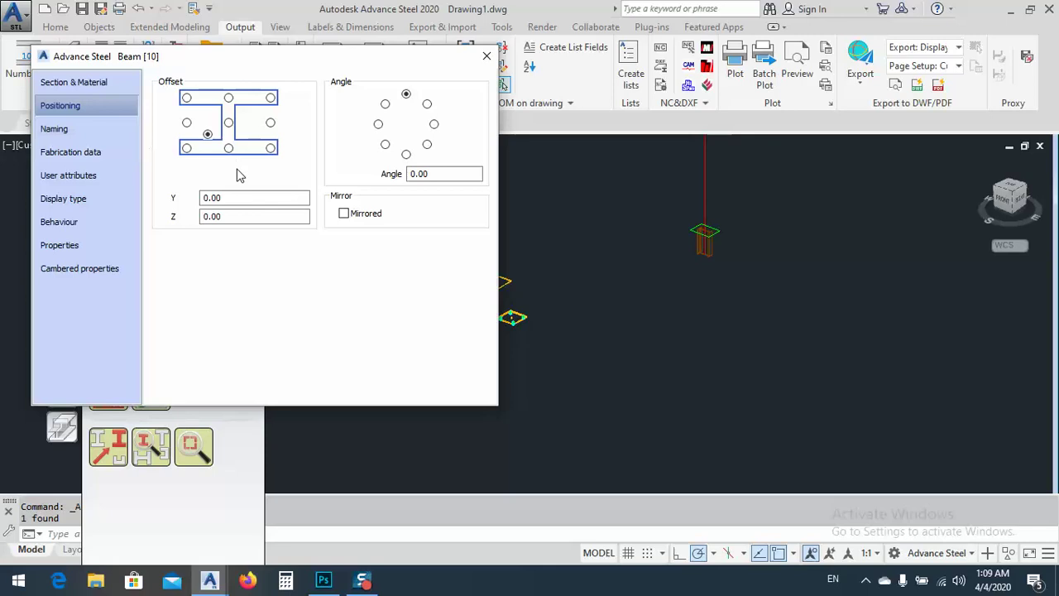
pyautogui.click(54, 129)
pyautogui.click(302, 204)
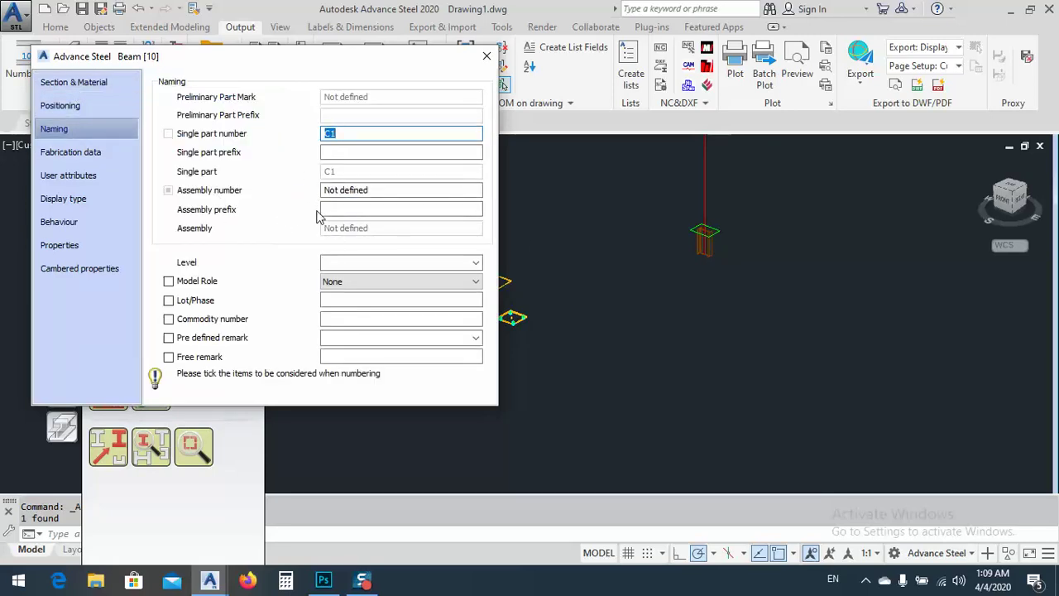
pyautogui.click(487, 55)
# Step: Switch to the SET COLOUR BY SECTION_recover portal frame drawing
pyautogui.moveTo(442, 361); pyautogui.dragTo(411, 322, button='middle')
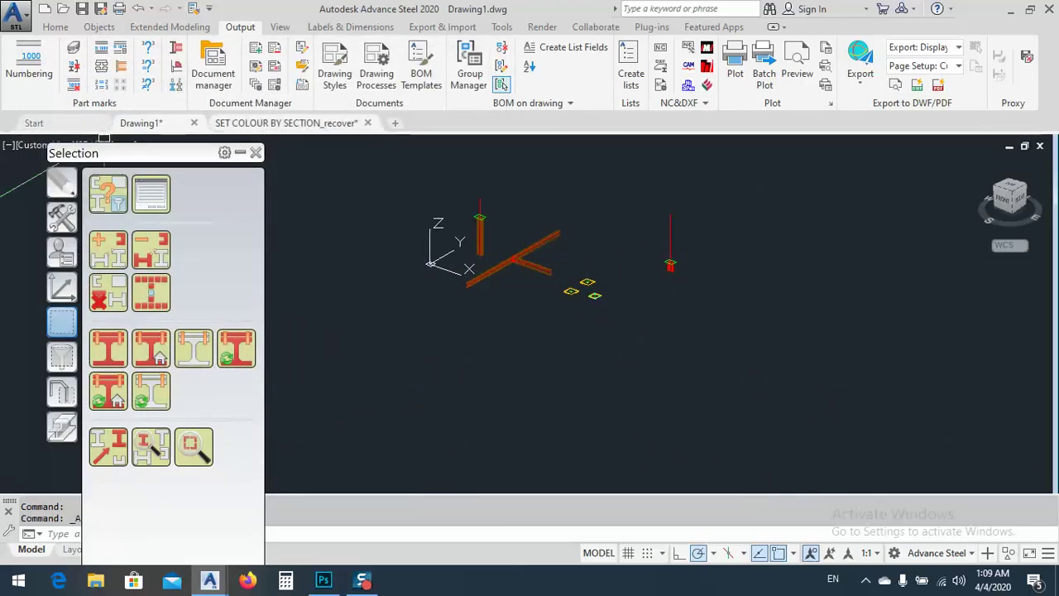
pyautogui.scroll(6, 671, 261)
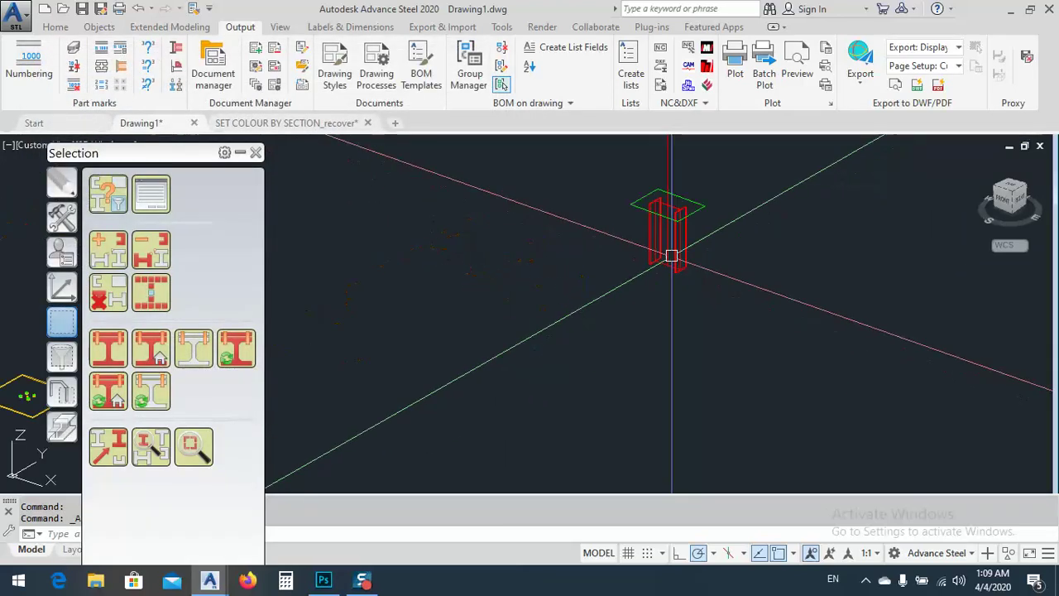
pyautogui.scroll(3, 671, 256)
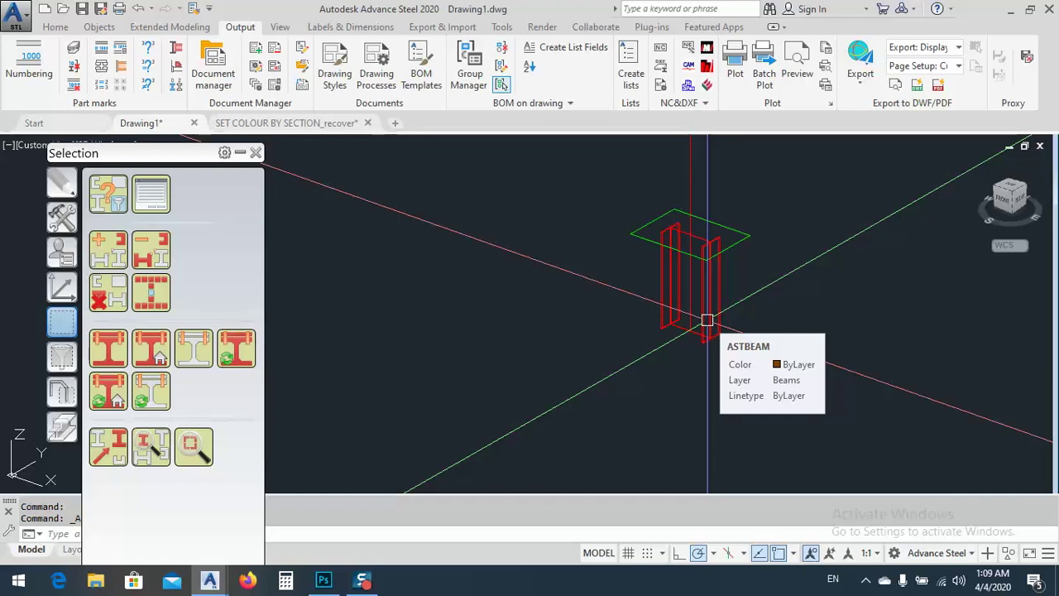
pyautogui.click(255, 124)
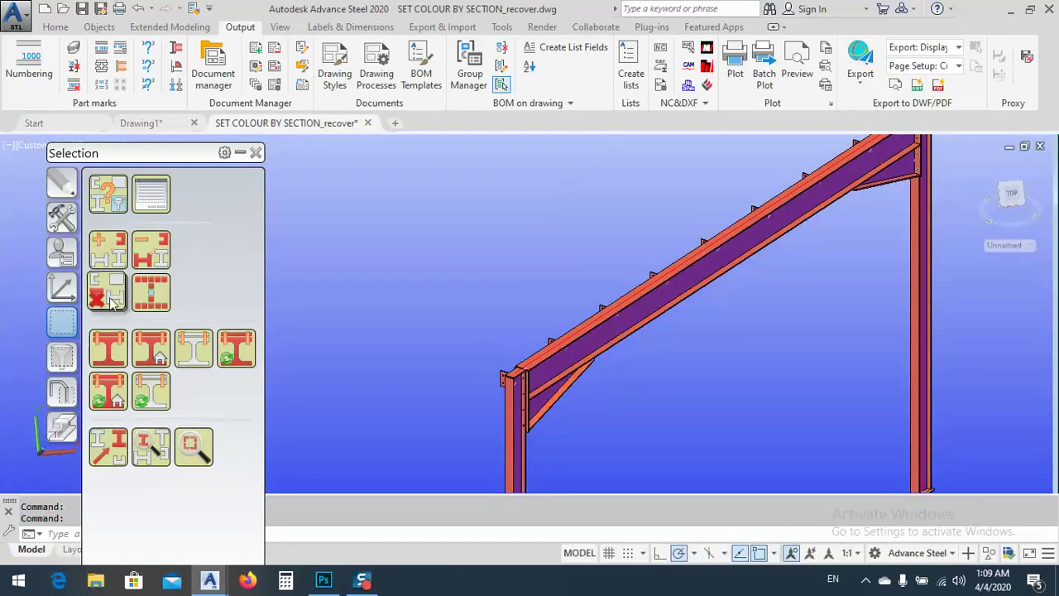
# Step: Show the whole frame via Quick views and mark loose parts, finding 9 loose single parts
pyautogui.click(62, 426)
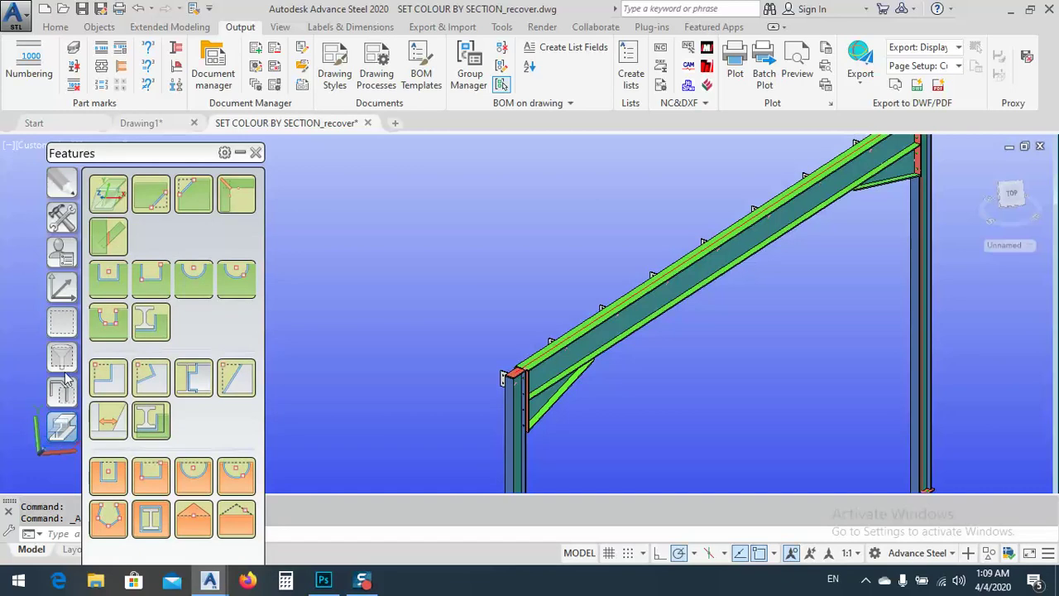
pyautogui.click(64, 387)
pyautogui.click(107, 305)
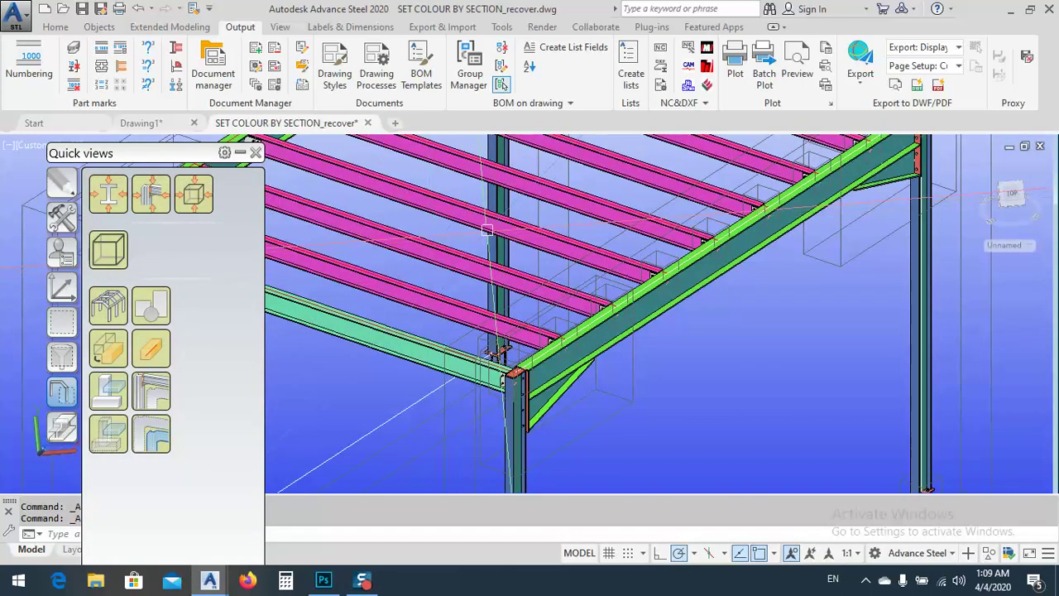
pyautogui.moveTo(589, 318); pyautogui.dragTo(609, 326, button='middle')
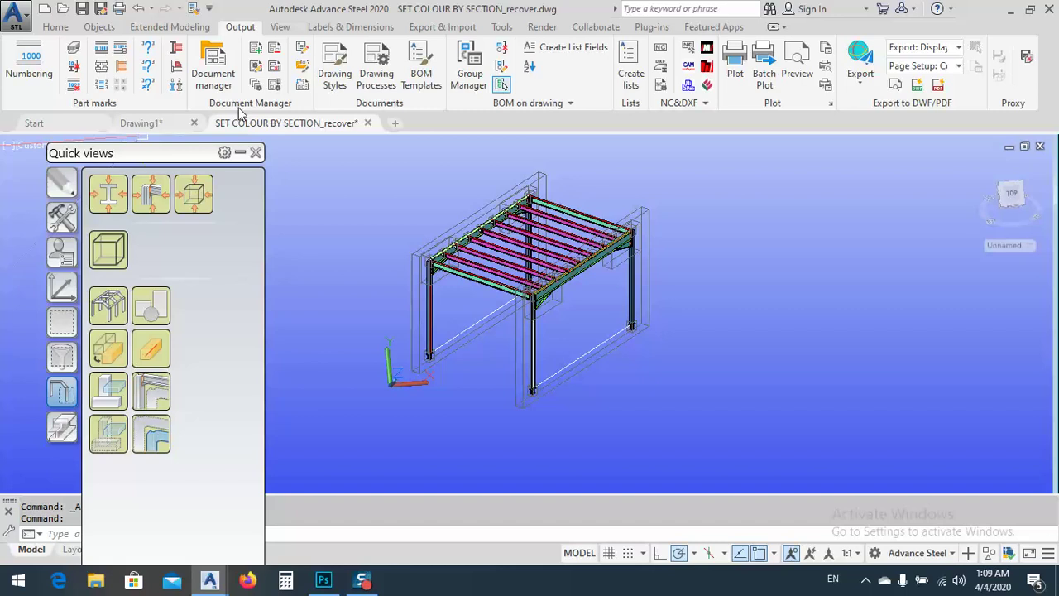
pyautogui.click(175, 74)
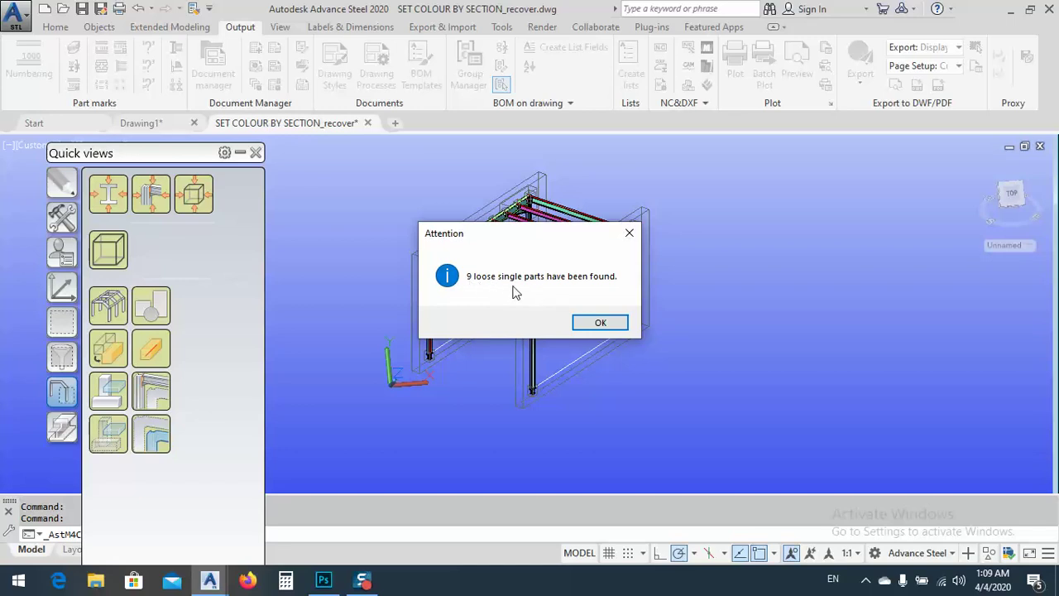
pyautogui.click(601, 322)
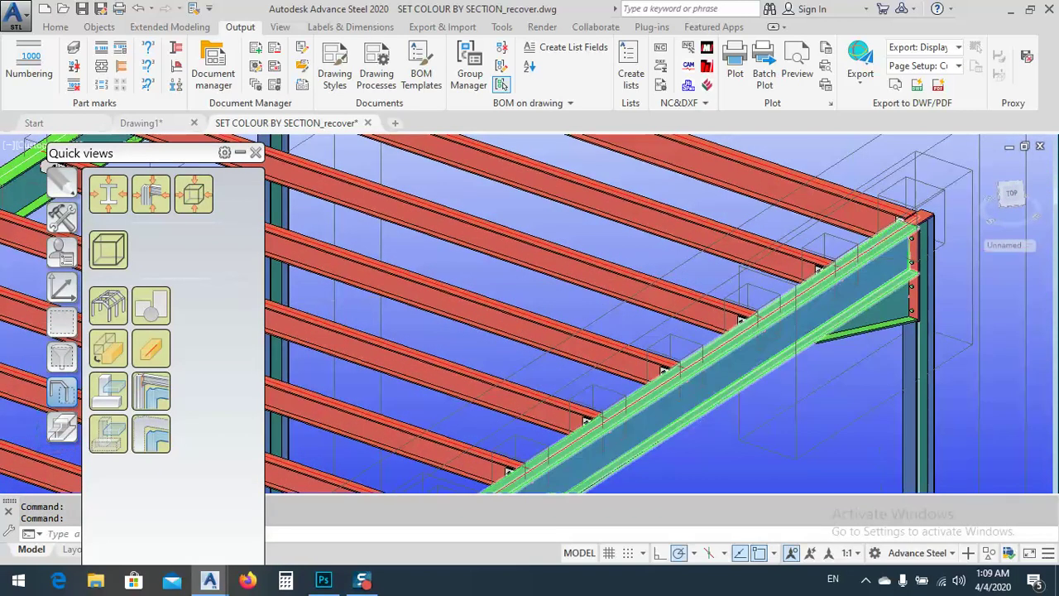
# Step: Select all marked loose roof beams and isolate them with Quick views for inspection
pyautogui.click(62, 322)
pyautogui.click(153, 300)
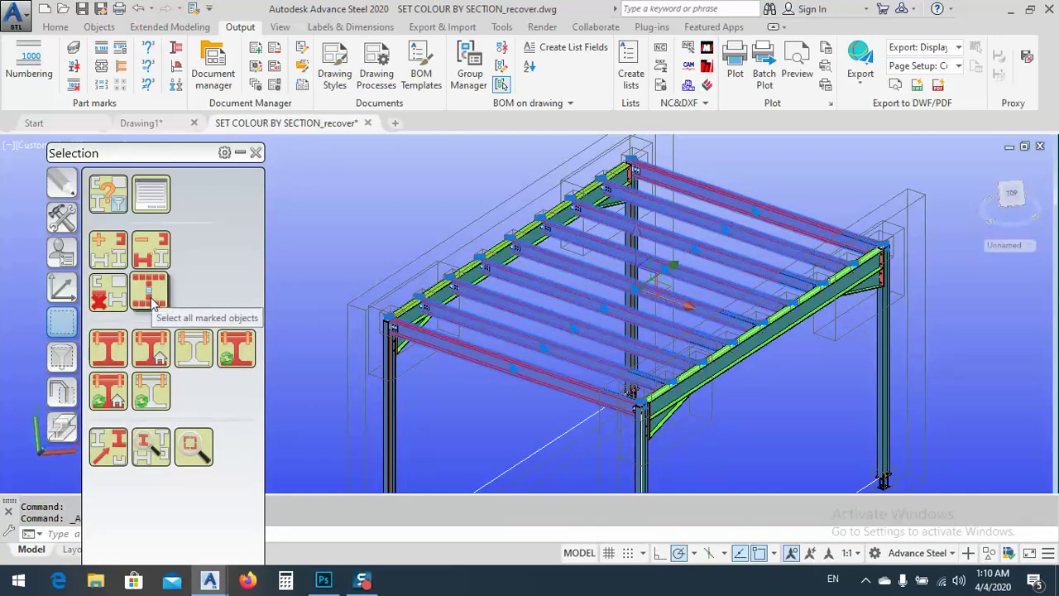
pyautogui.click(62, 427)
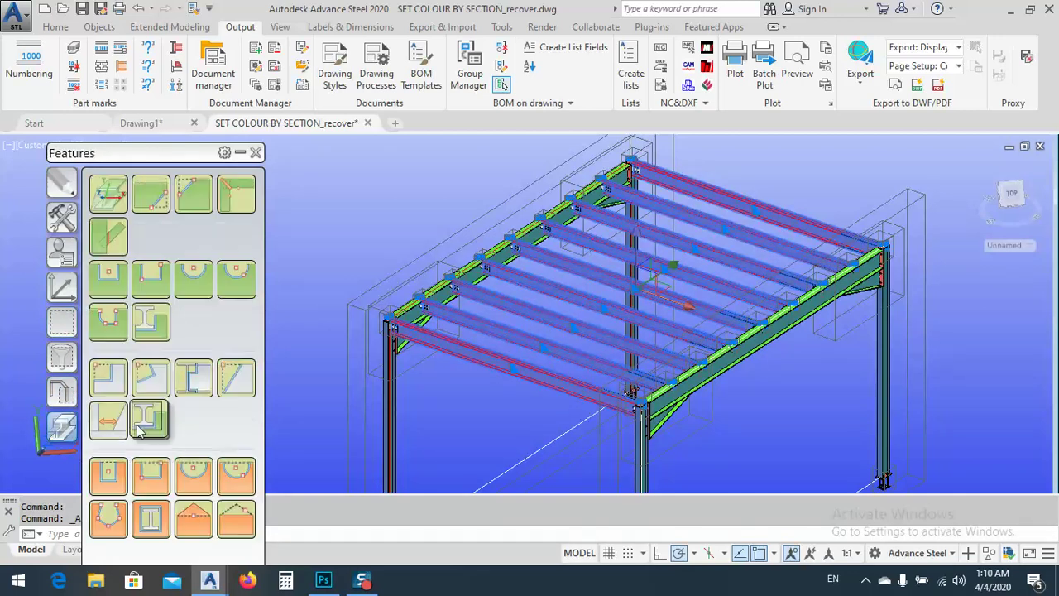
pyautogui.click(62, 391)
pyautogui.click(151, 432)
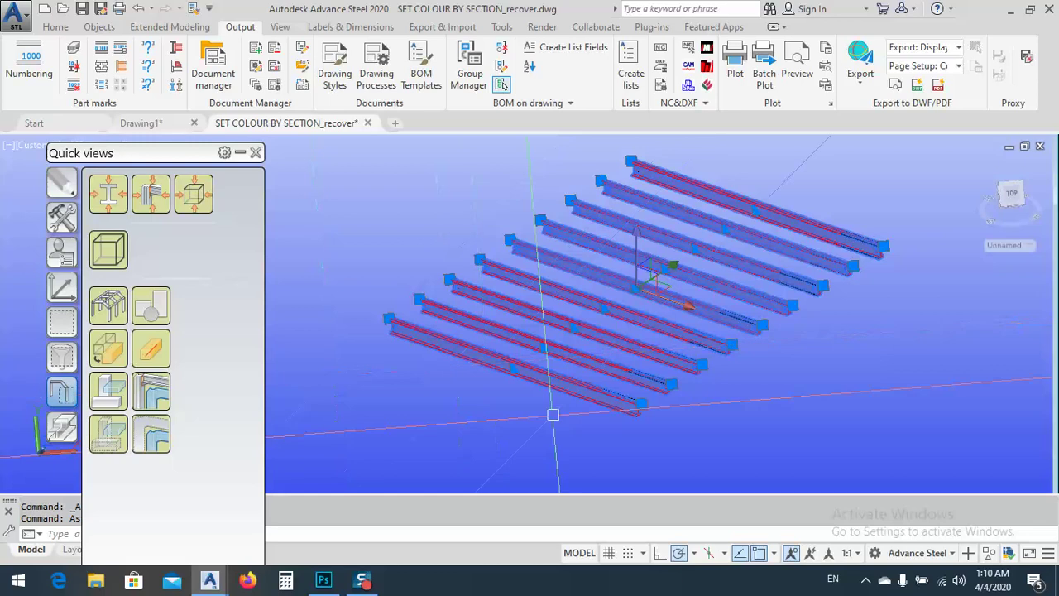
pyautogui.scroll(5, 676, 389)
pyautogui.scroll(-3, 484, 409)
pyautogui.scroll(-3, 484, 409)
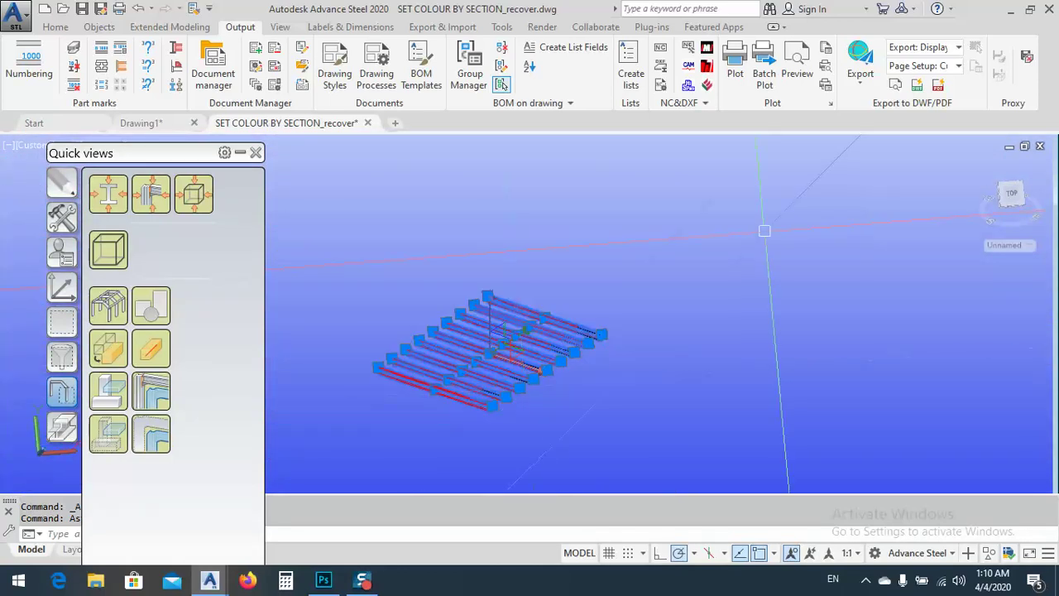
pyautogui.scroll(8, 709, 254)
pyautogui.scroll(2, 709, 254)
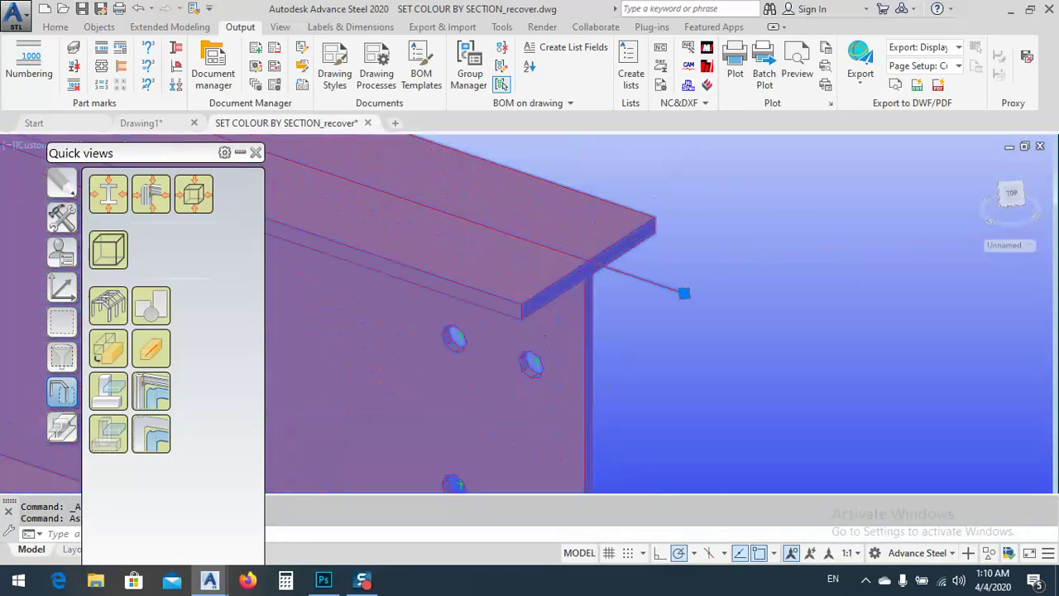
pyautogui.scroll(-10, 687, 248)
pyautogui.scroll(8, 666, 198)
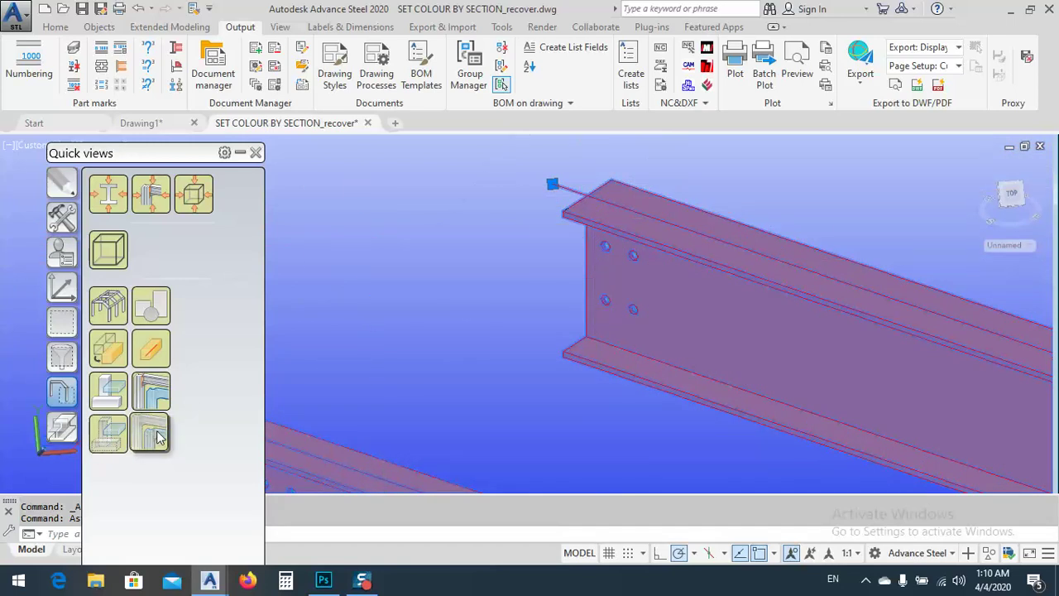
pyautogui.scroll(-5, 491, 244)
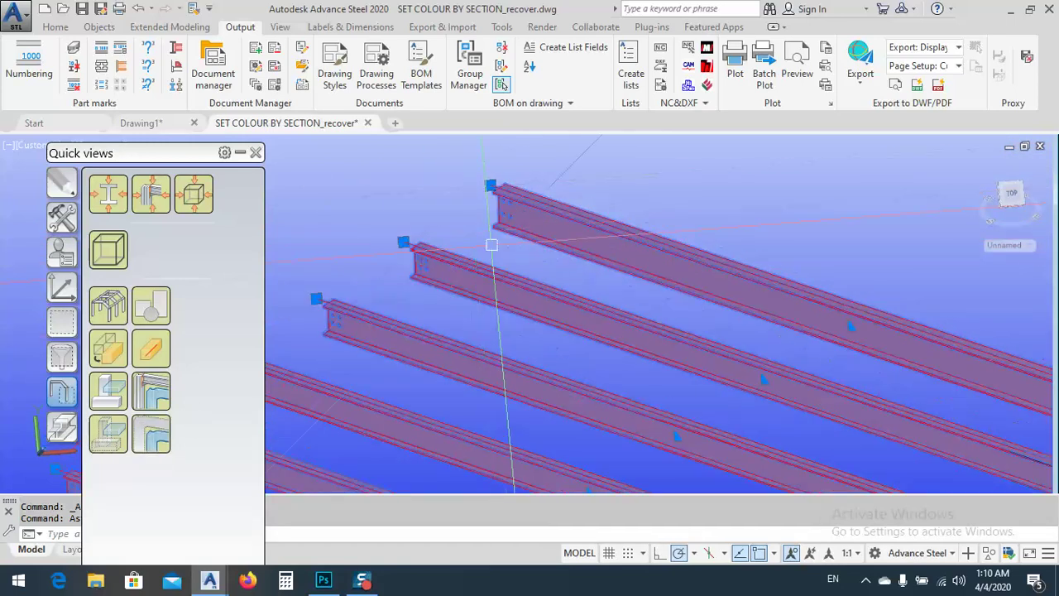
pyautogui.scroll(-2, 491, 245)
# Step: Display the whole model again and orbit to view the roof frame
pyautogui.click(99, 310)
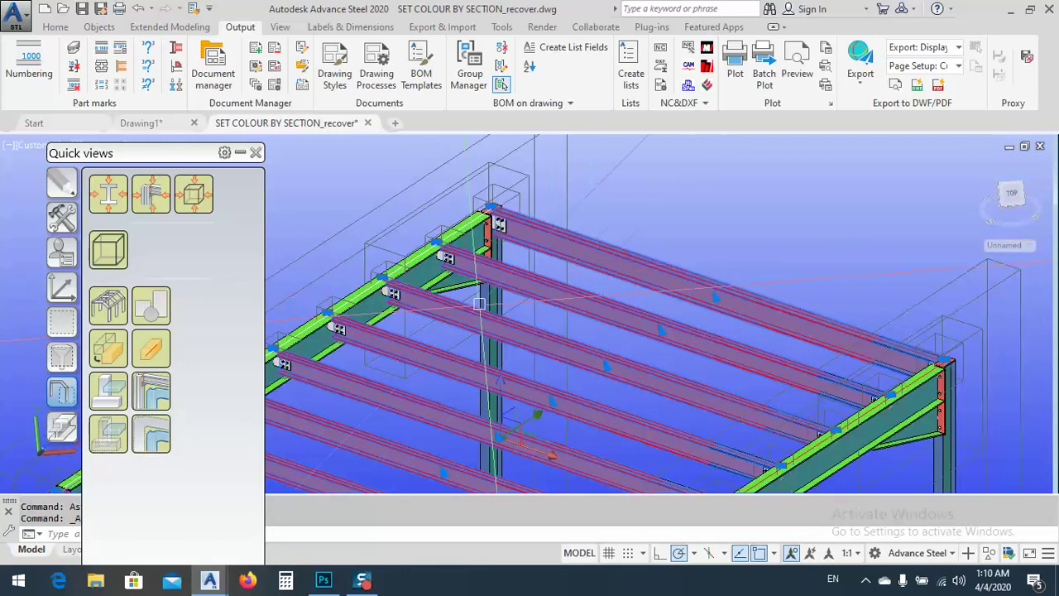
pyautogui.keyDown('shift'); pyautogui.moveTo(488, 248); pyautogui.dragTo(489, 240, button='middle'); pyautogui.keyUp('shift')
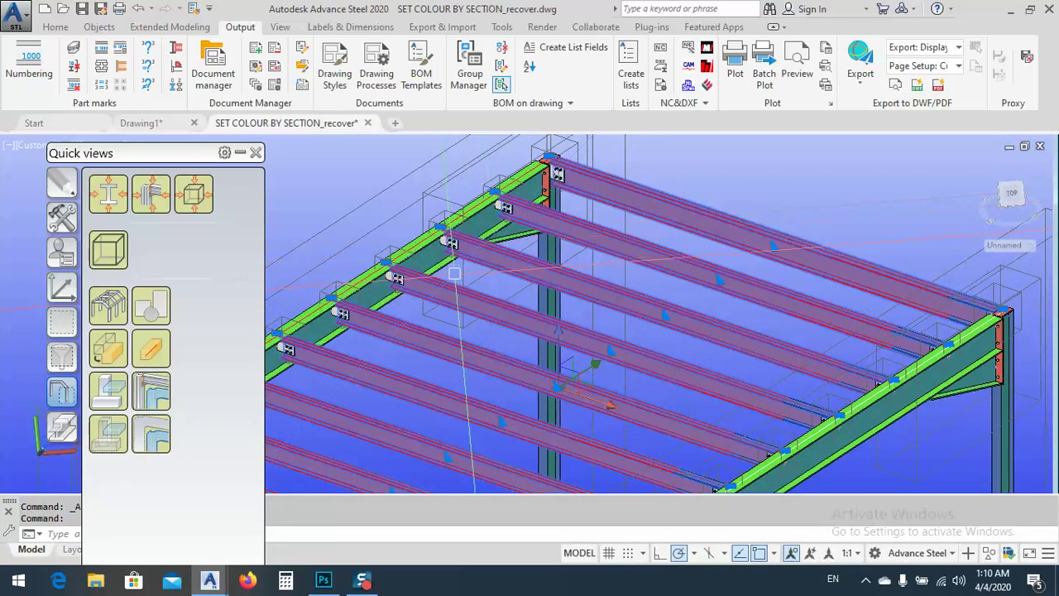
pyautogui.scroll(6, 453, 241)
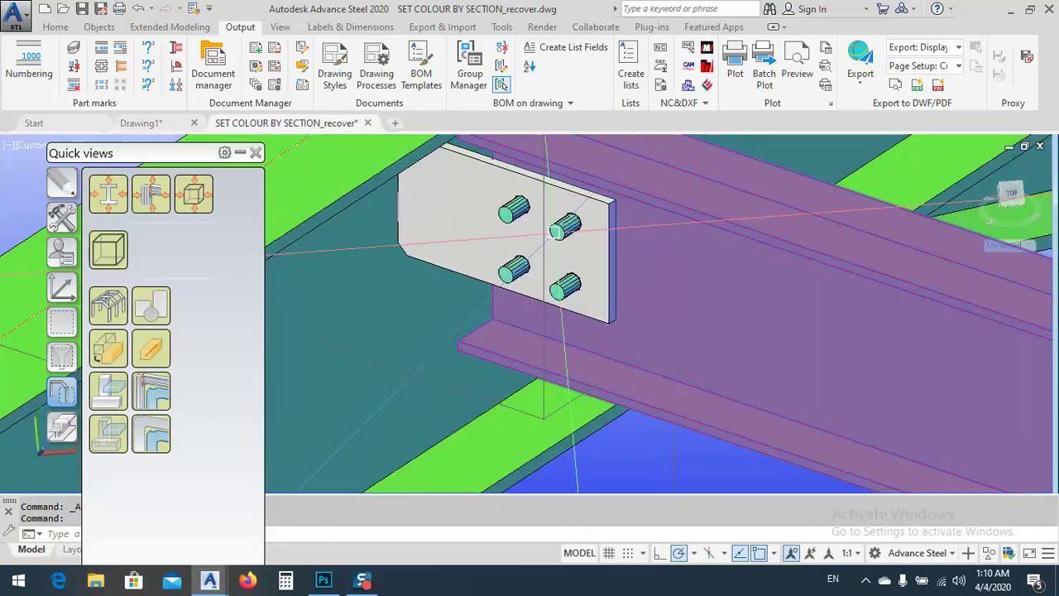
pyautogui.scroll(-7, 555, 226)
pyautogui.scroll(-4, 562, 248)
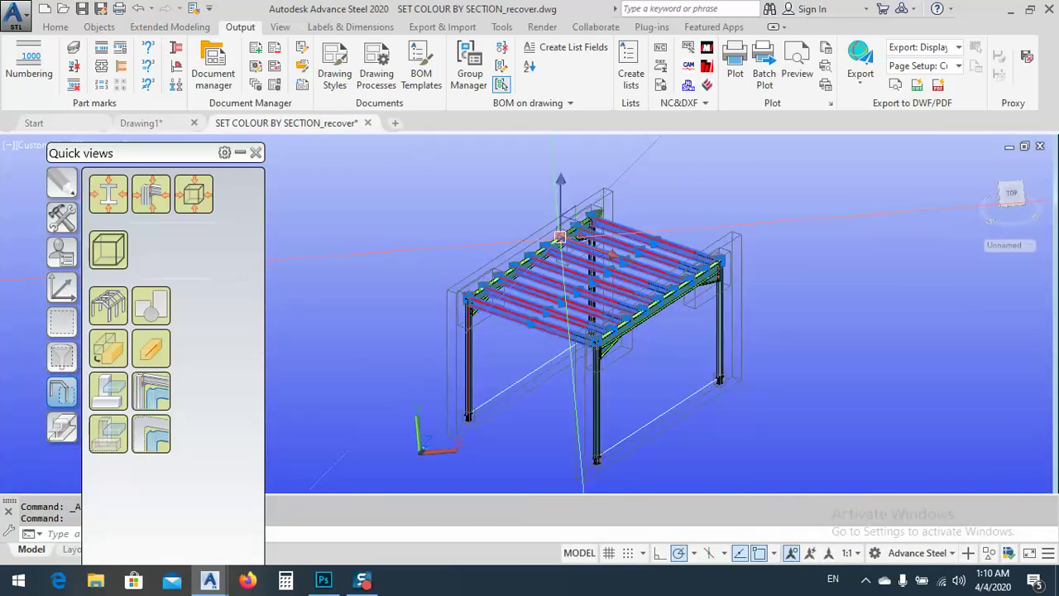
pyautogui.scroll(8, 594, 460)
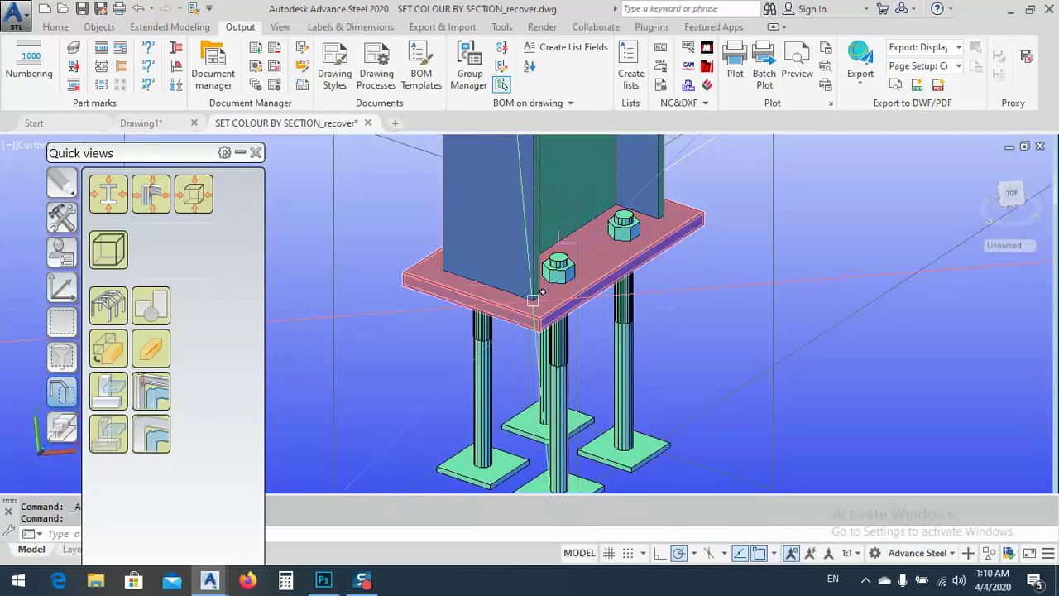
# Step: Add a 10 mm Plate along flange, 150 × 200, on one side, perpendicular to the column flange
pyautogui.click(62, 218)
pyautogui.click(64, 255)
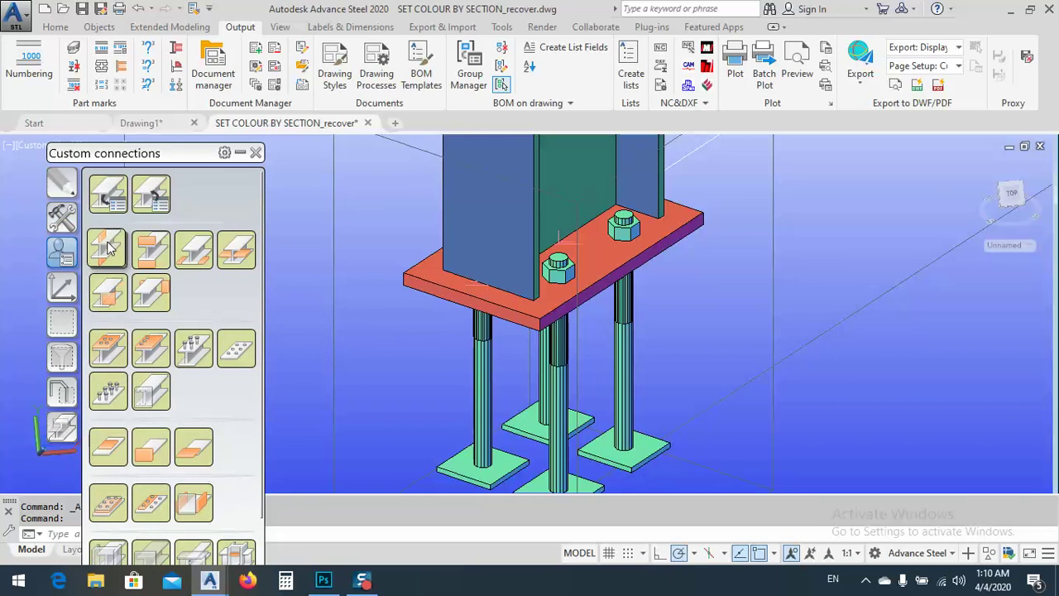
pyautogui.click(496, 227)
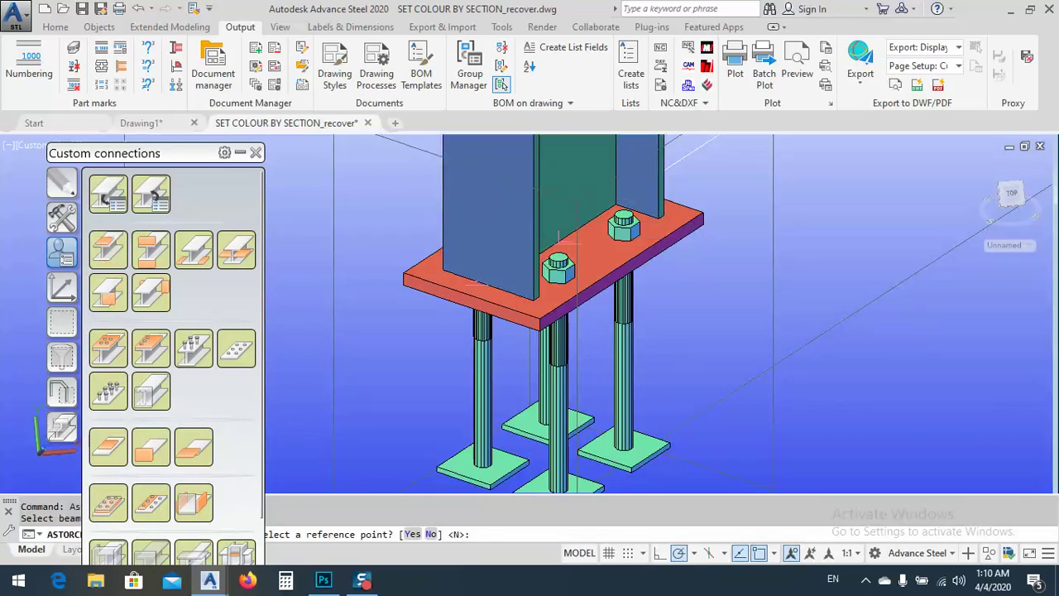
pyautogui.press('Return')
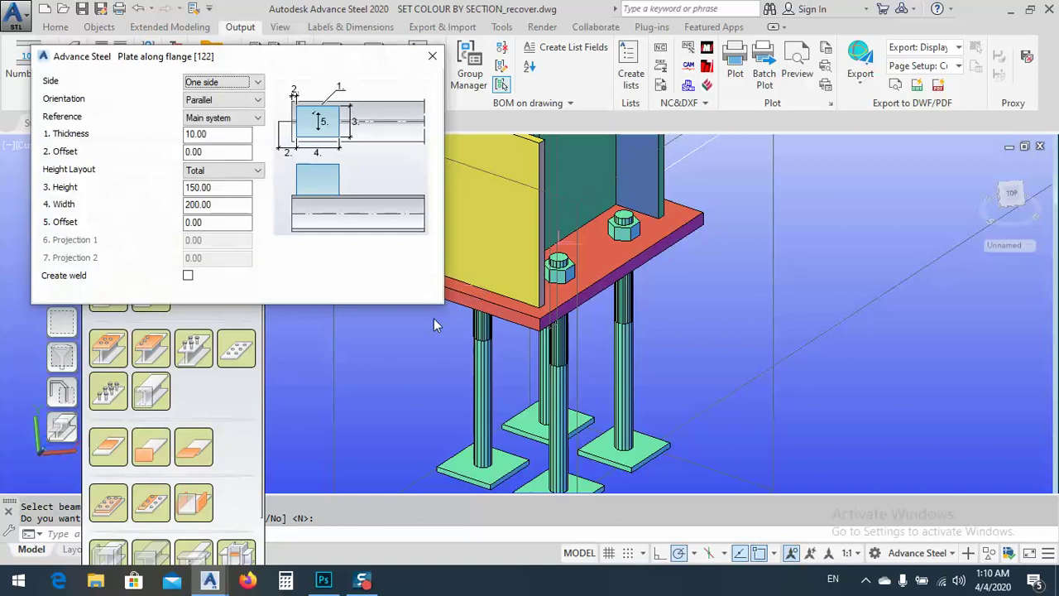
pyautogui.click(220, 83)
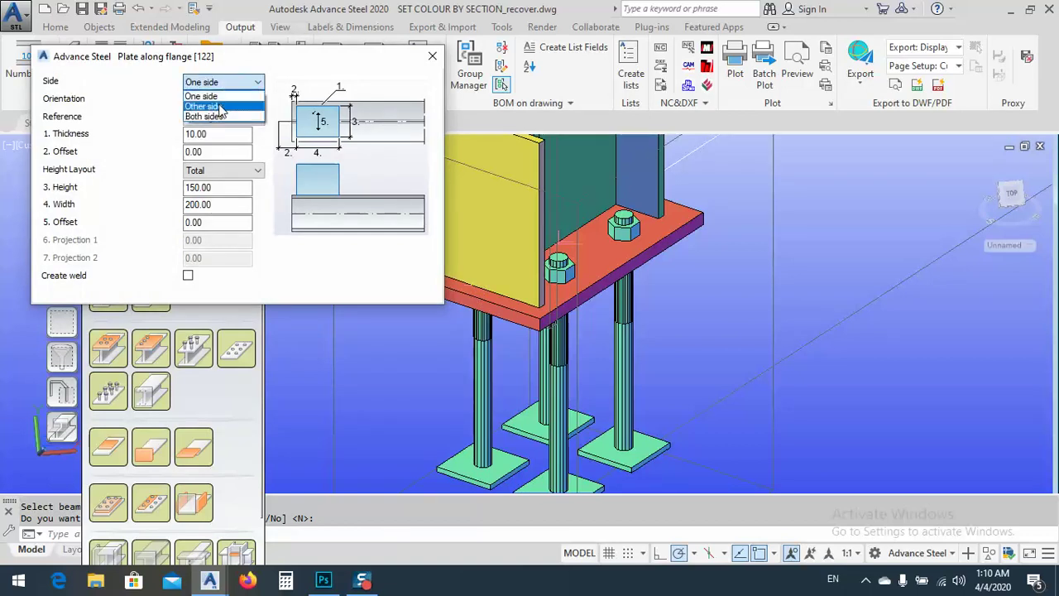
pyautogui.click(220, 97)
pyautogui.click(220, 100)
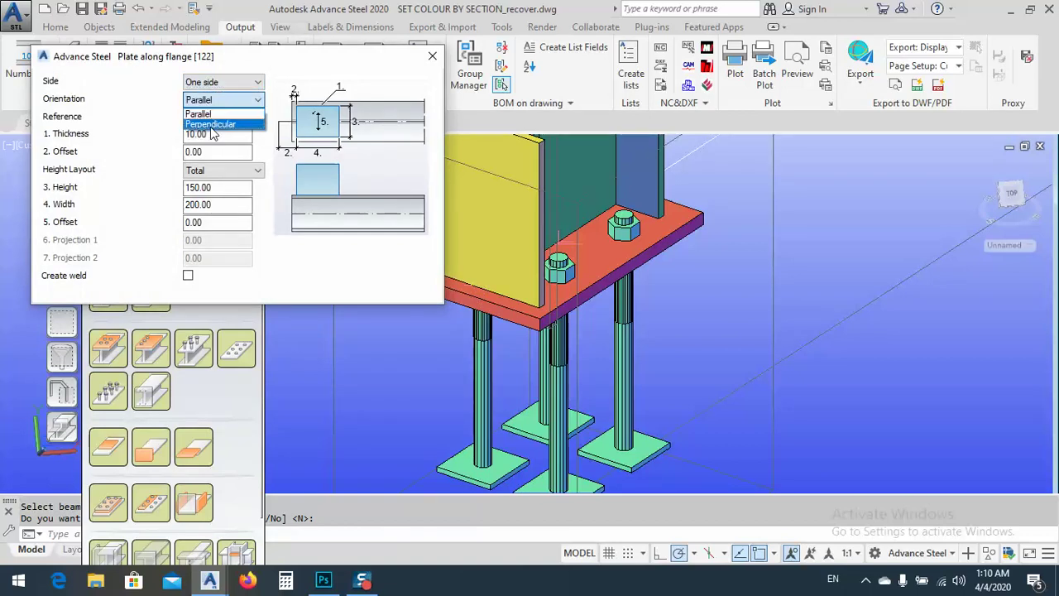
pyautogui.click(213, 123)
pyautogui.click(432, 56)
pyautogui.scroll(-4, 489, 338)
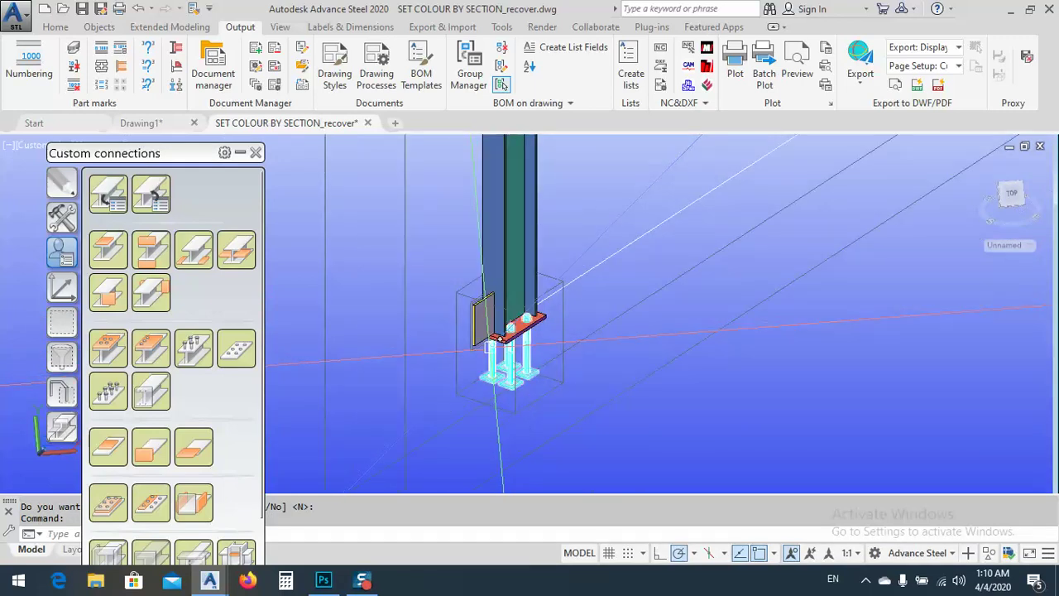
pyautogui.scroll(-2, 505, 330)
pyautogui.scroll(-6, 506, 329)
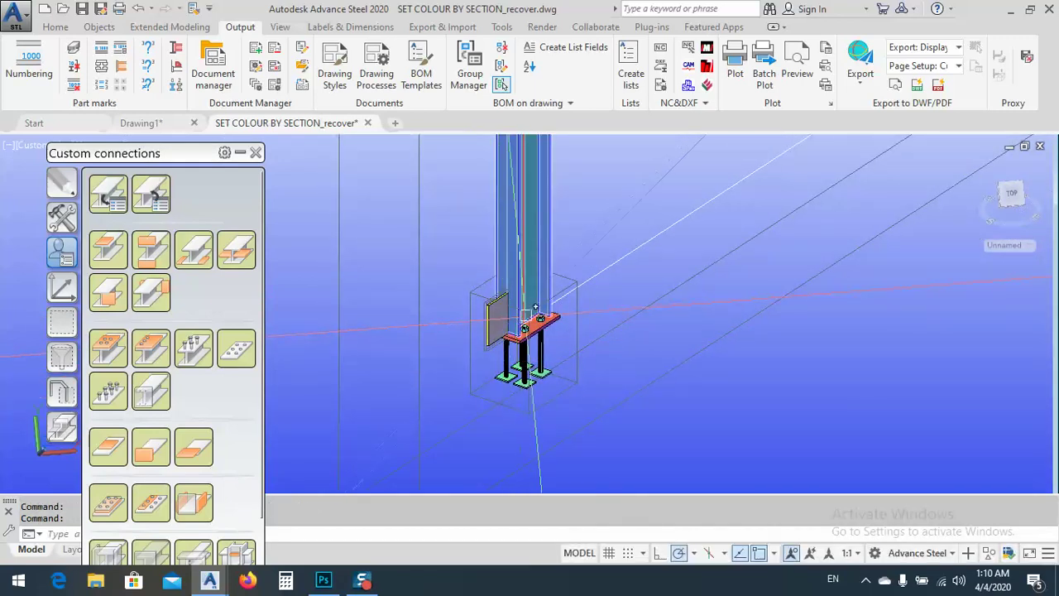
# Step: Rerun the loose parts check, dismiss its report and reorient the model view
pyautogui.click(179, 70)
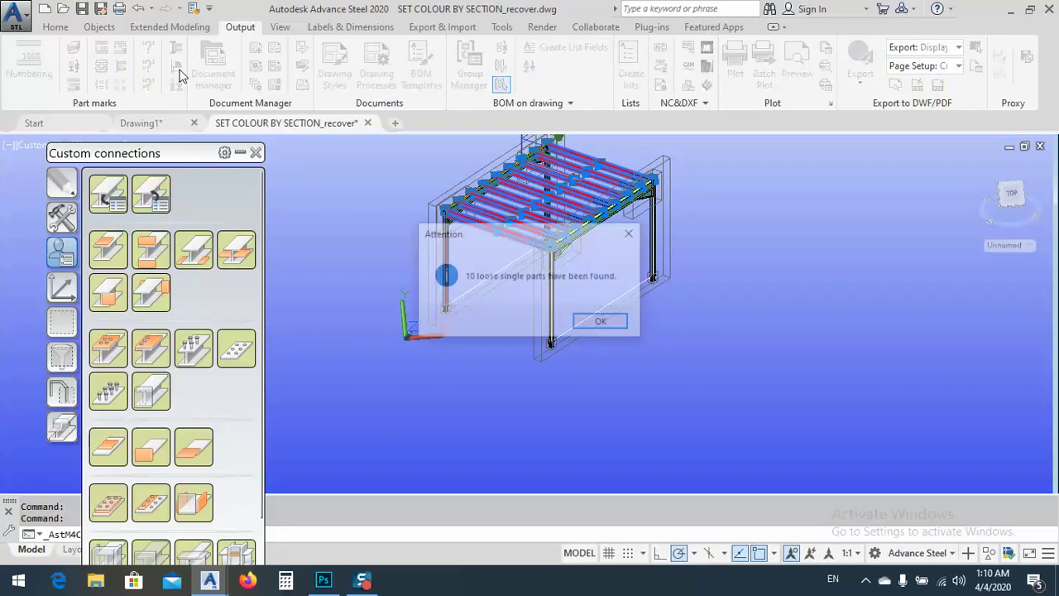
pyautogui.click(601, 321)
pyautogui.scroll(5, 574, 331)
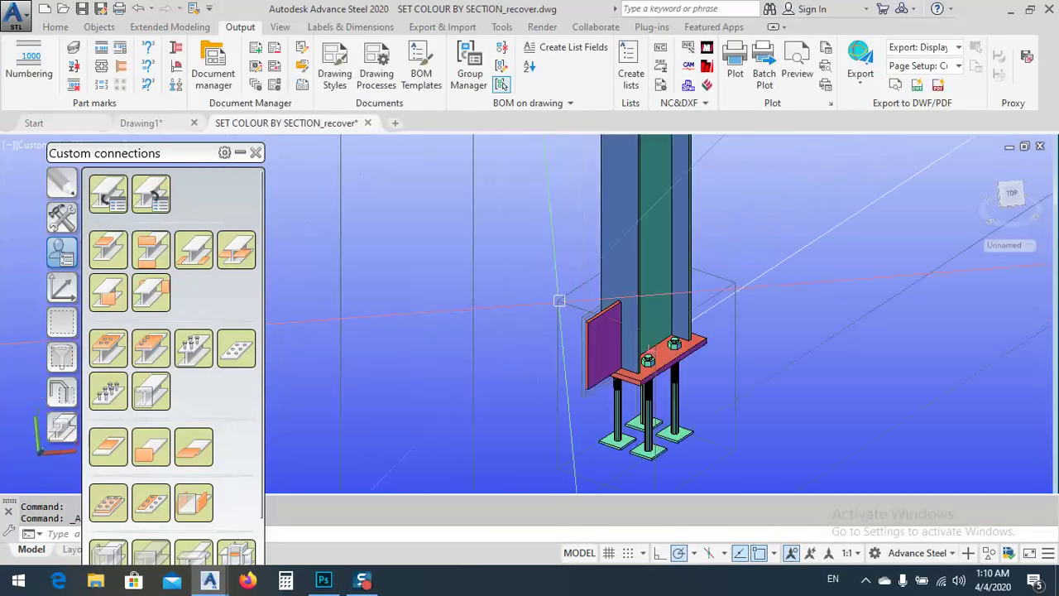
pyautogui.scroll(-6, 458, 366)
pyautogui.keyDown('shift'); pyautogui.moveTo(463, 348); pyautogui.dragTo(427, 263, button='middle'); pyautogui.keyUp('shift')
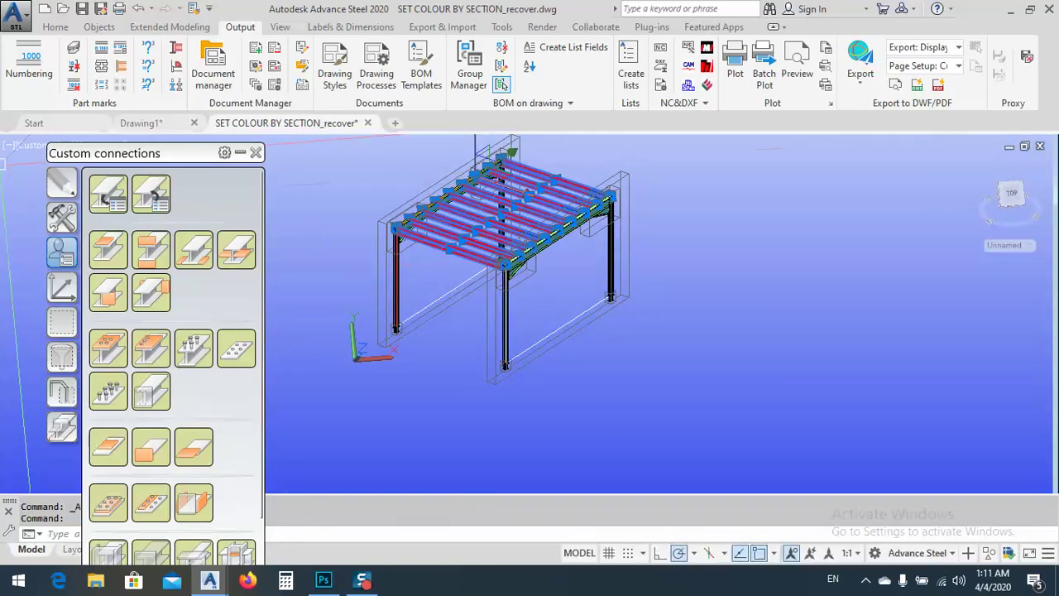
pyautogui.moveTo(132, 159); pyautogui.dragTo(118, 46)
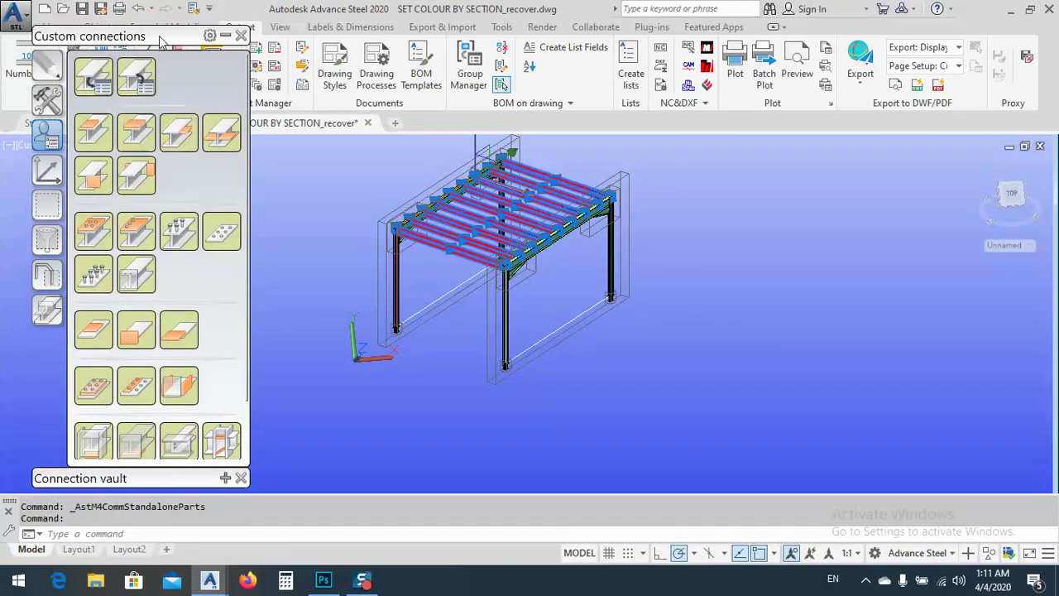
# Step: Select the parts marked as standalone and show only those selected objects
pyautogui.click(48, 278)
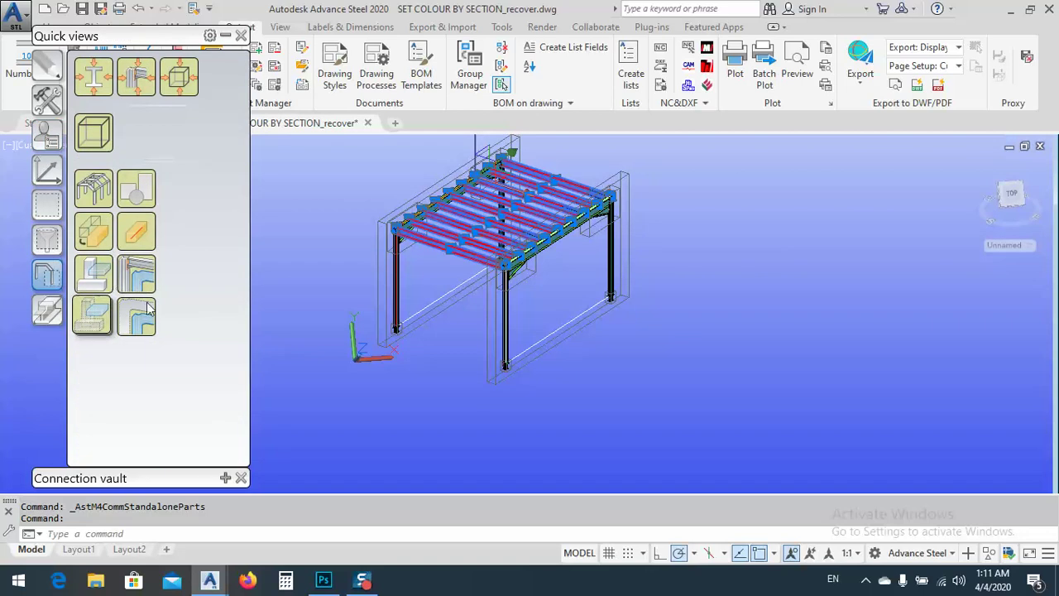
pyautogui.click(47, 204)
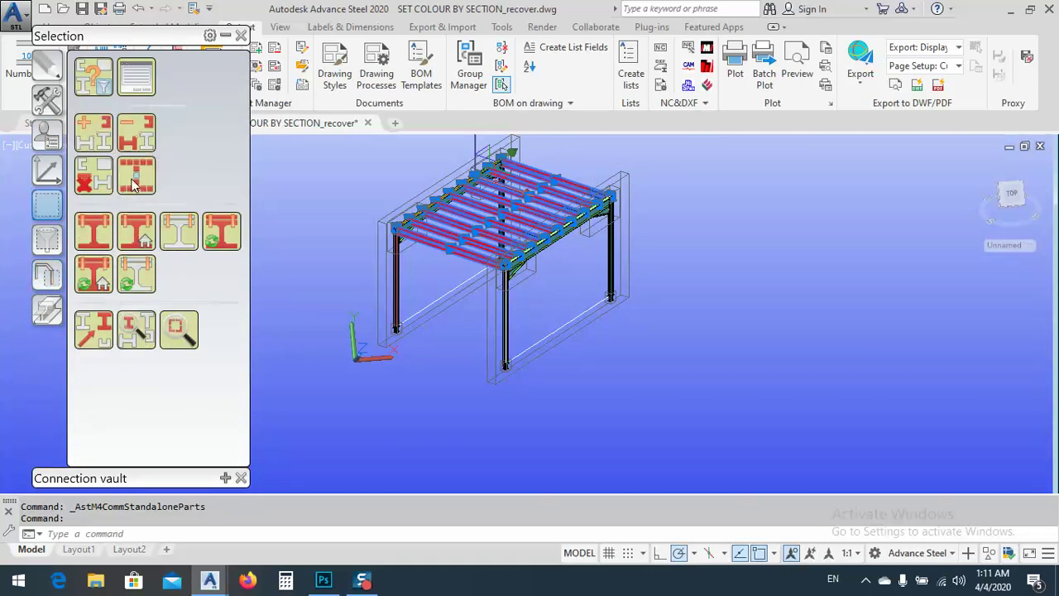
pyautogui.click(139, 190)
pyautogui.click(47, 311)
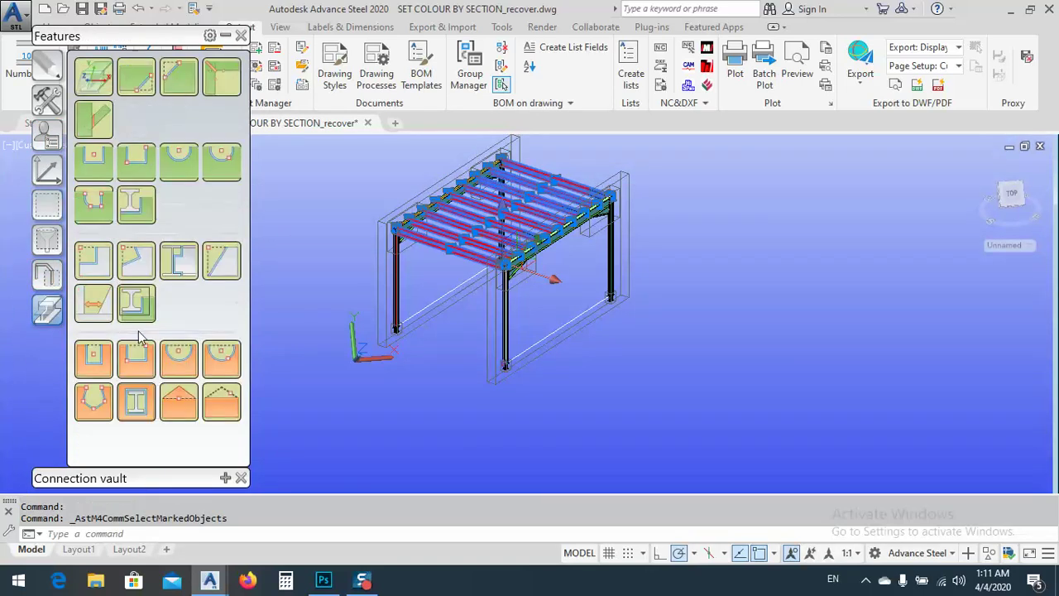
pyautogui.click(47, 274)
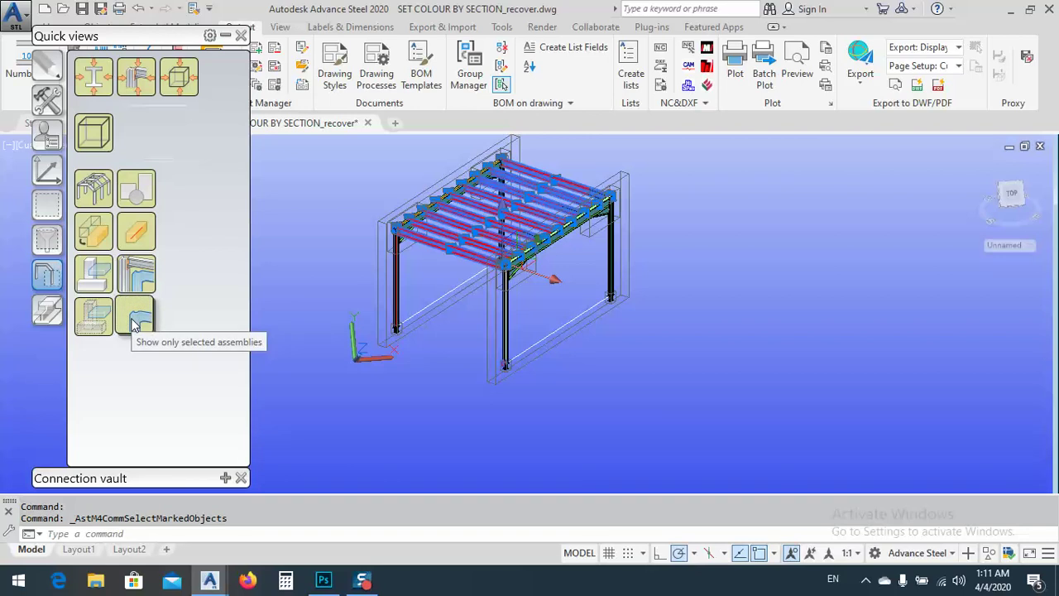
pyautogui.click(134, 318)
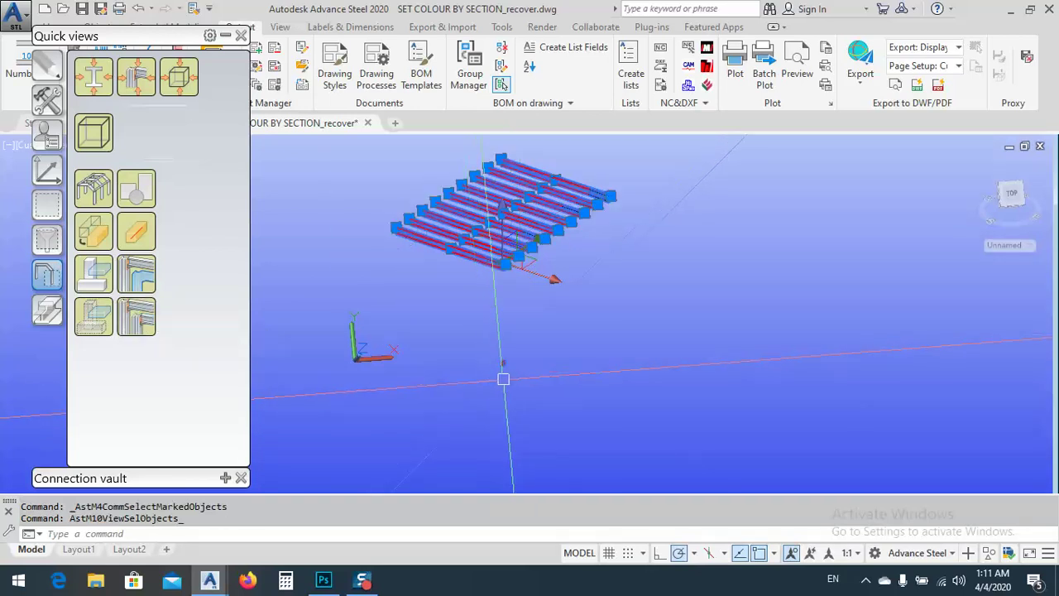
pyautogui.scroll(5, 531, 371)
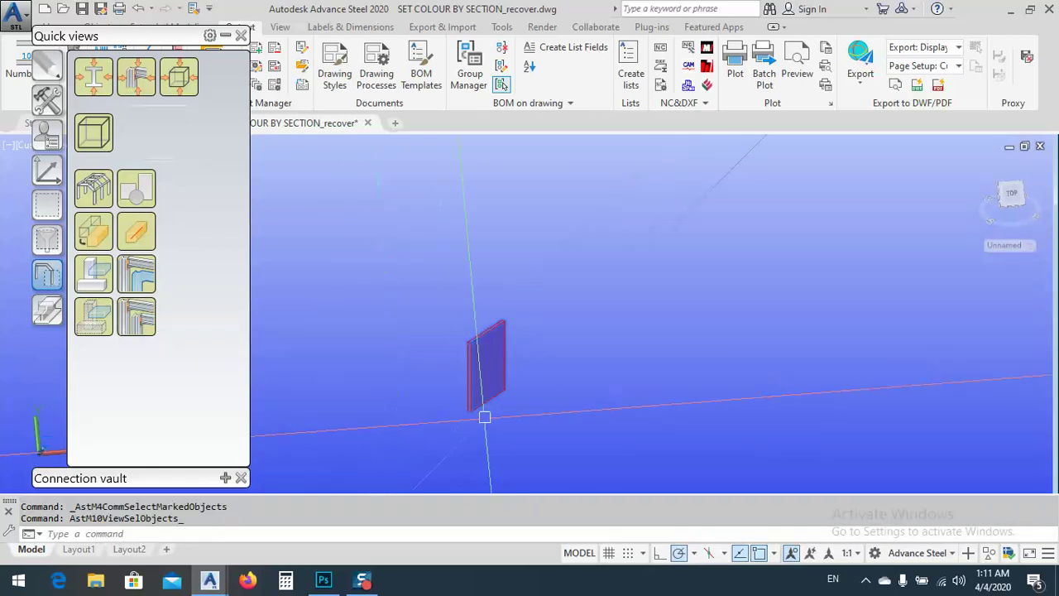
pyautogui.press('Escape')
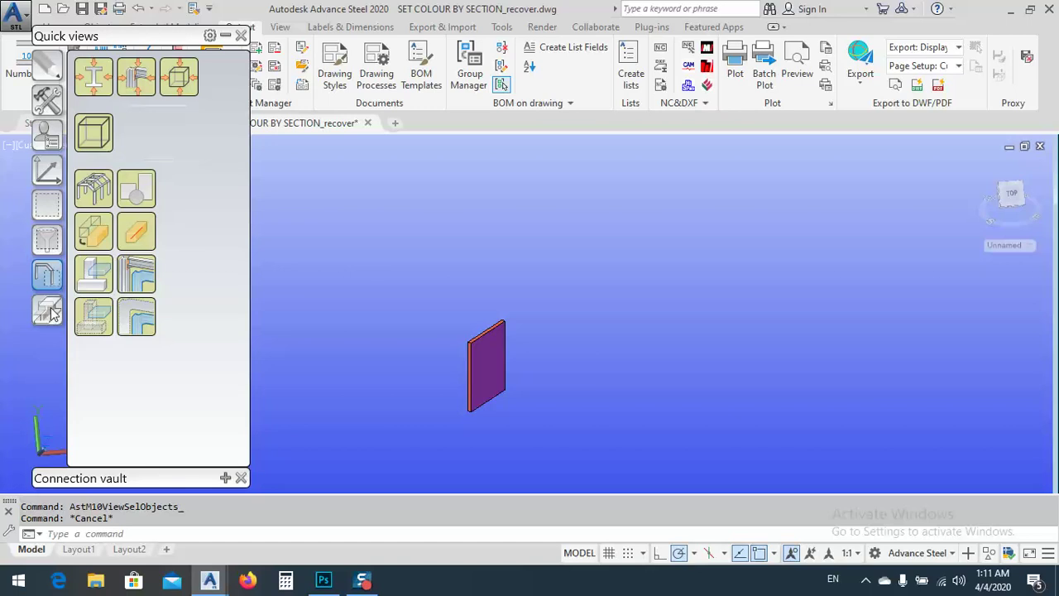
# Step: Show all objects again and zoom in on the purple plate beside the column base
pyautogui.click(93, 188)
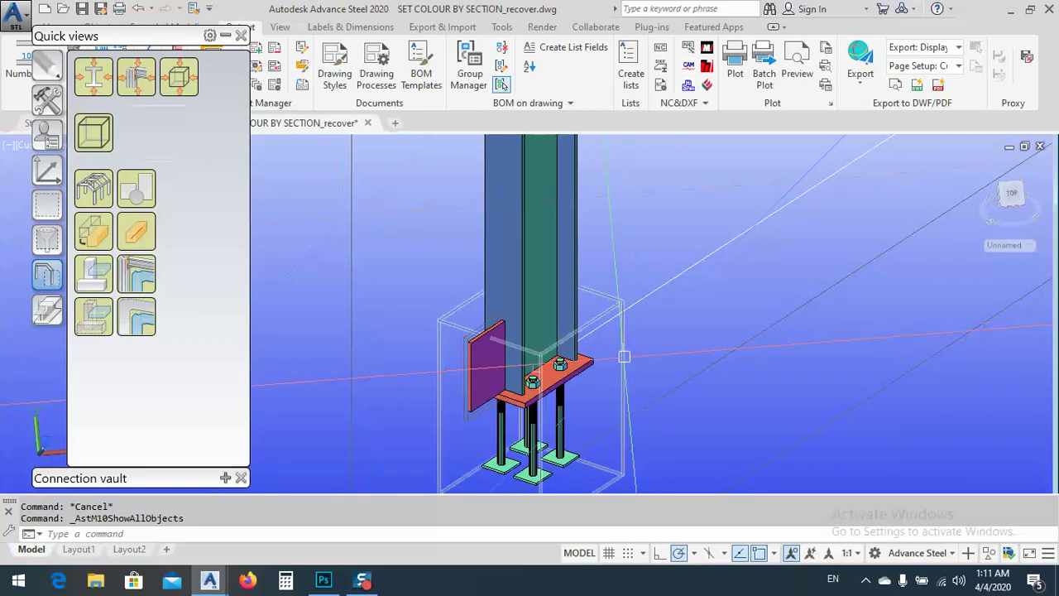
pyautogui.scroll(5, 546, 372)
pyautogui.scroll(-4, 744, 347)
pyautogui.scroll(3, 755, 348)
pyautogui.moveTo(755, 347); pyautogui.dragTo(617, 340, button='middle')
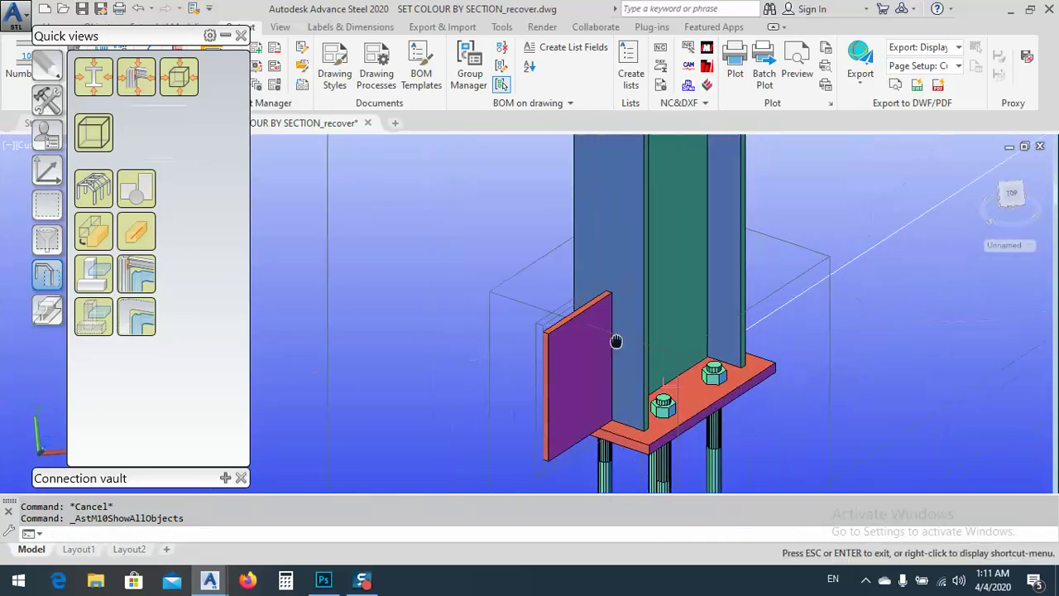
pyautogui.scroll(5, 579, 327)
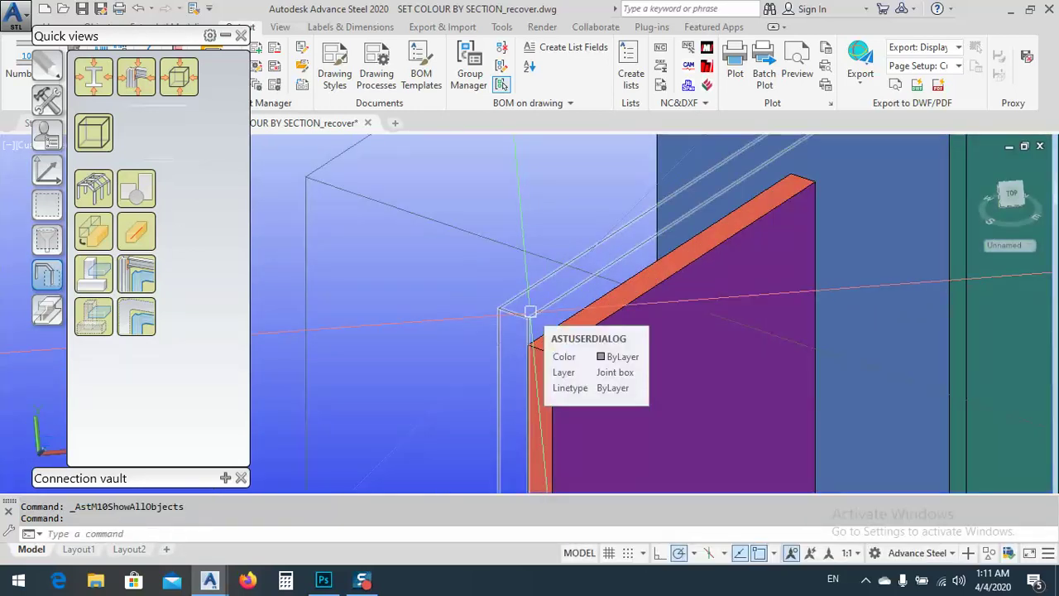
pyautogui.scroll(-6, 530, 312)
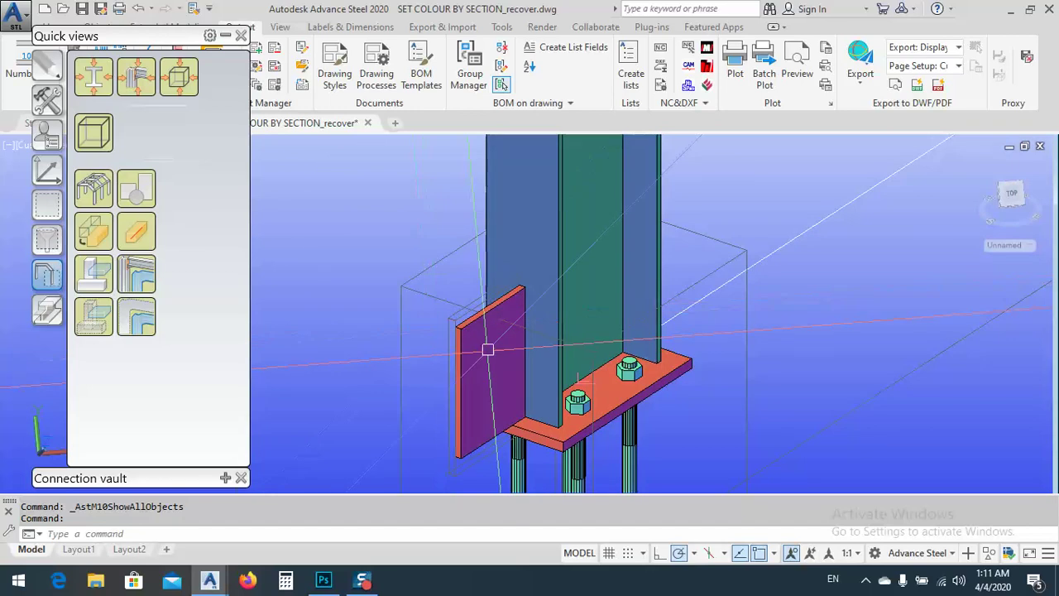
pyautogui.scroll(2, 502, 357)
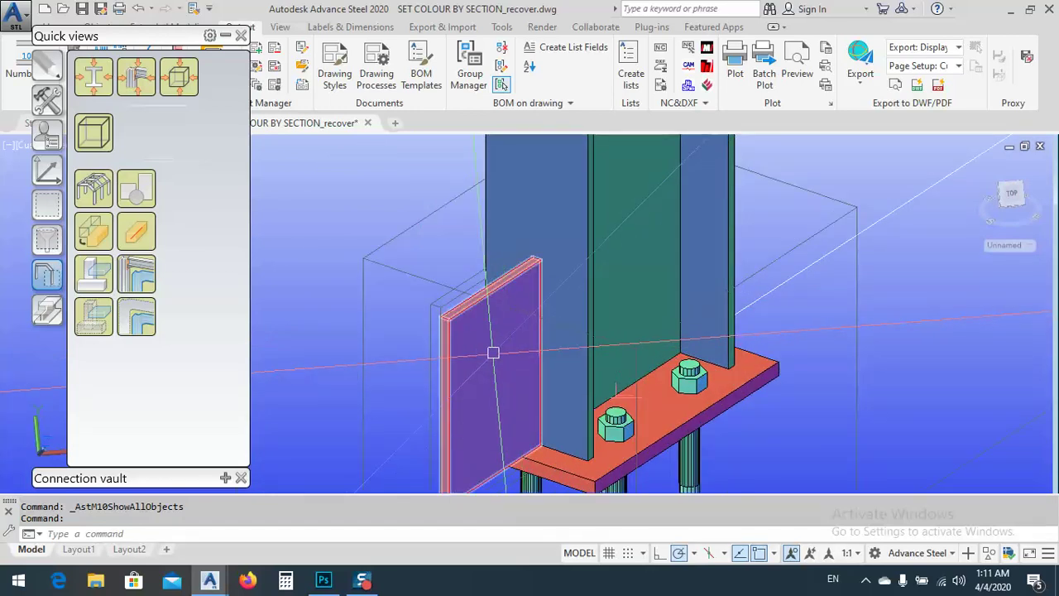
# Step: Select the steel column and browse the Home and Objects ribbon tools, starting a weld point
pyautogui.click(589, 276)
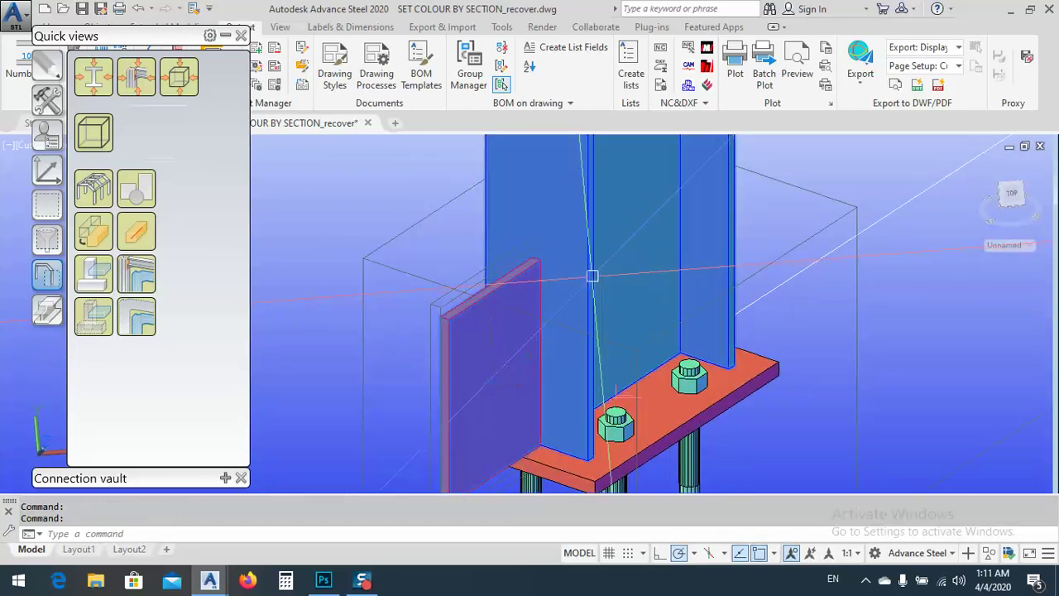
pyautogui.moveTo(128, 47); pyautogui.dragTo(83, 149)
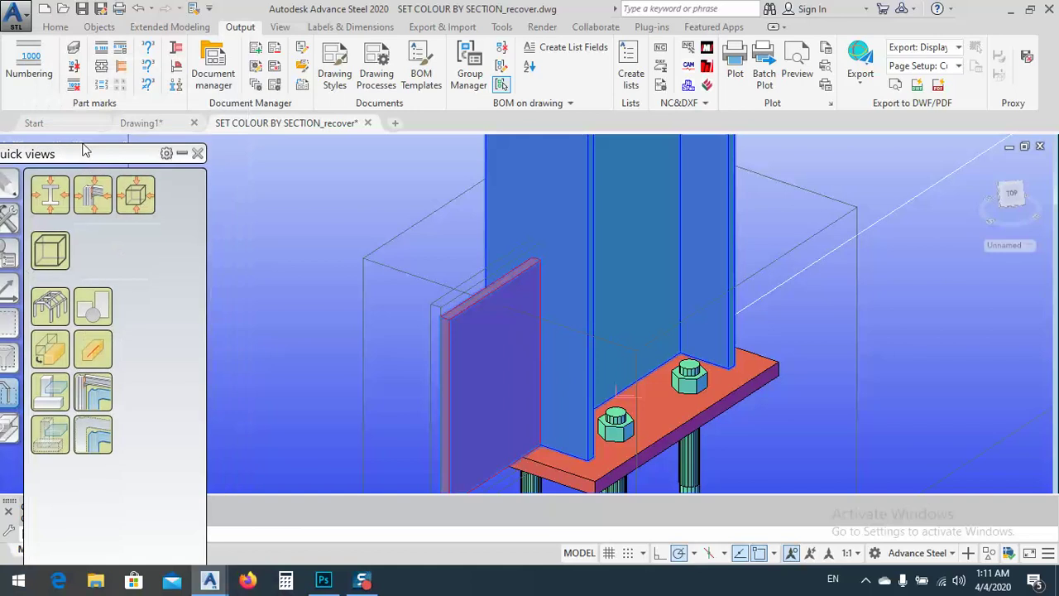
pyautogui.click(55, 27)
pyautogui.moveTo(769, 47)
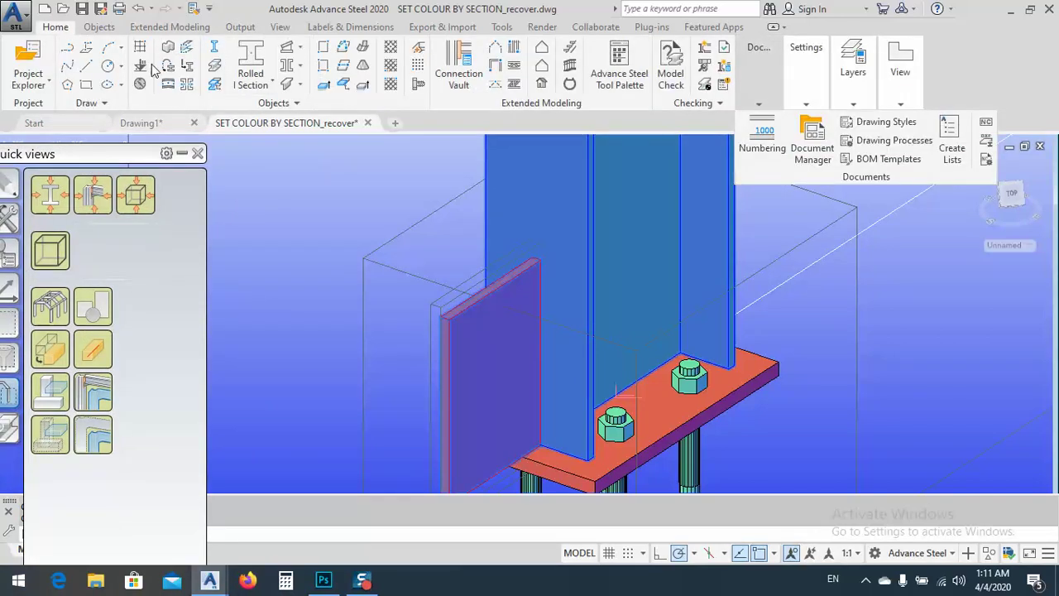
pyautogui.click(99, 27)
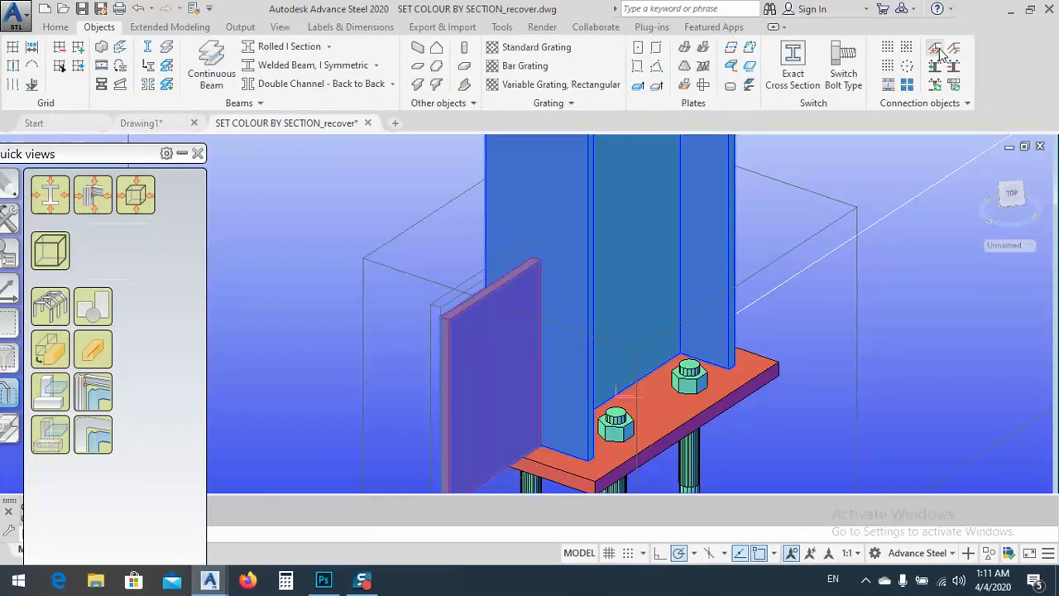
pyautogui.click(937, 49)
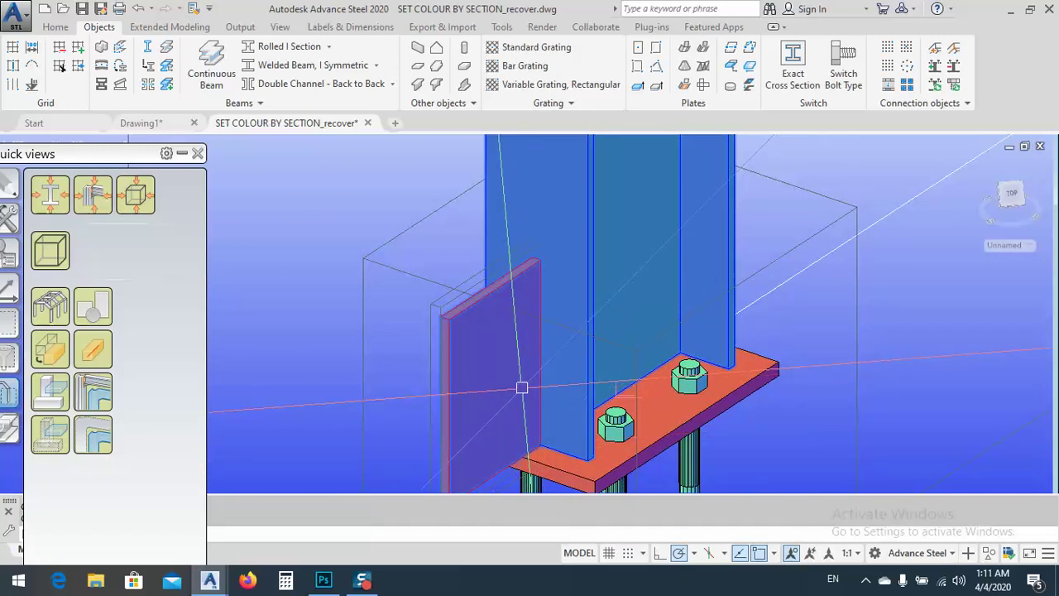
pyautogui.scroll(-6, 521, 388)
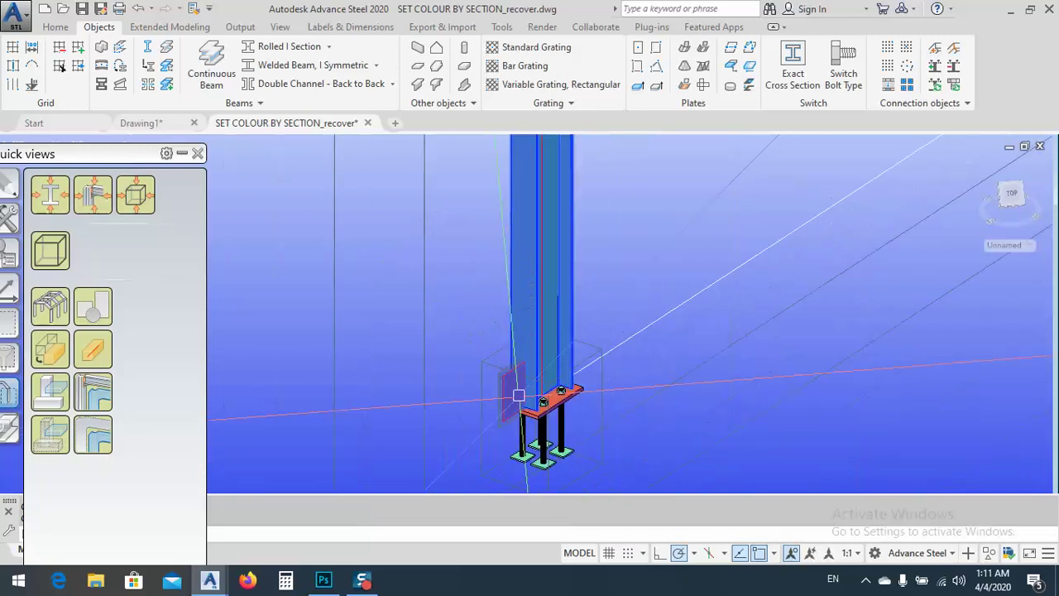
pyautogui.scroll(4, 513, 390)
# Step: Delete the loose purple plate next to the column base plate
pyautogui.click(498, 385)
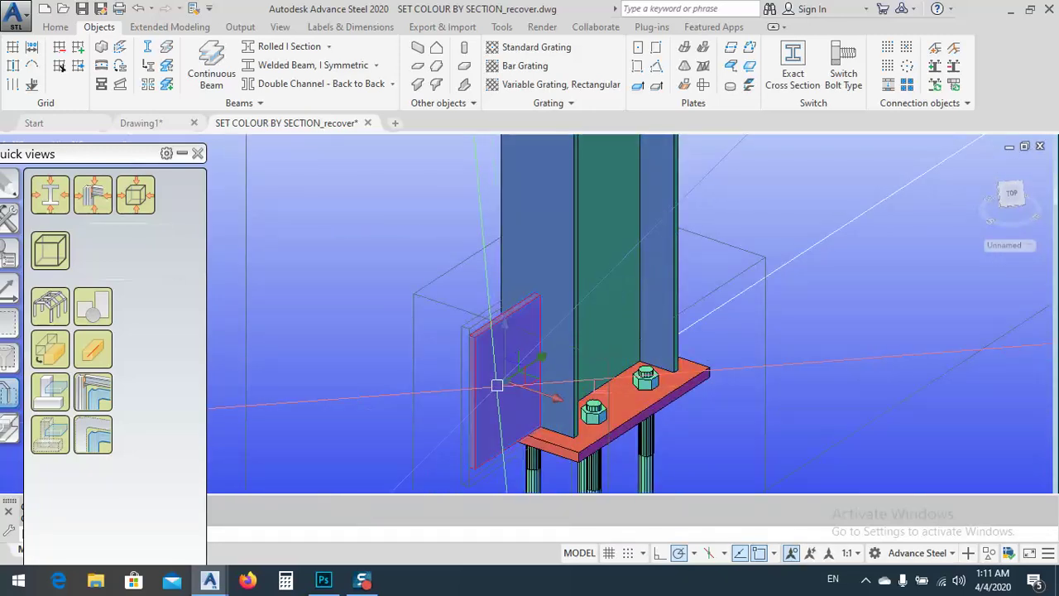
pyautogui.press('Delete')
pyautogui.scroll(-3, 461, 372)
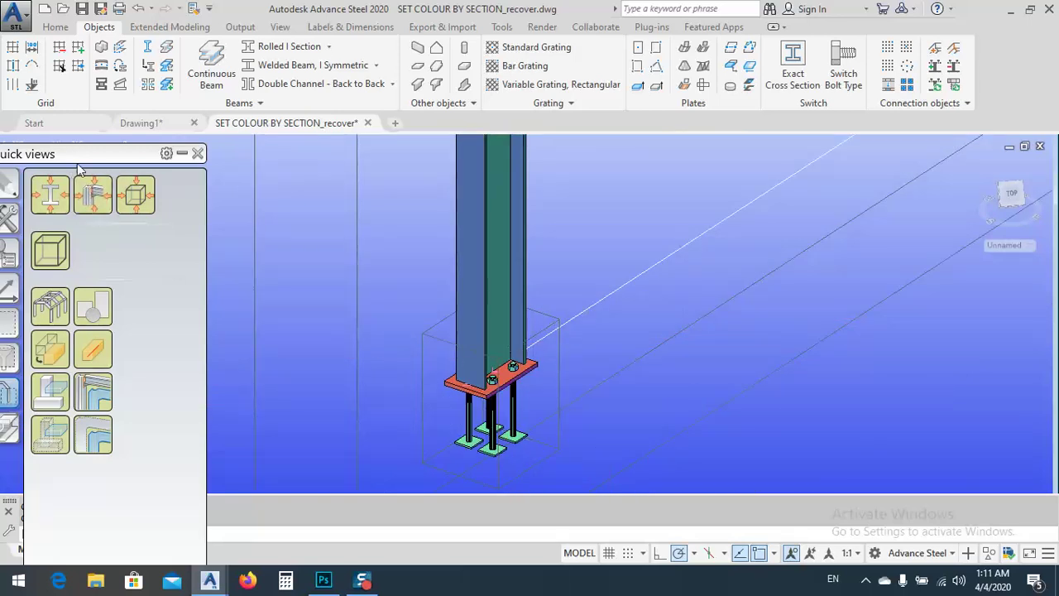
pyautogui.moveTo(79, 159); pyautogui.dragTo(186, 76)
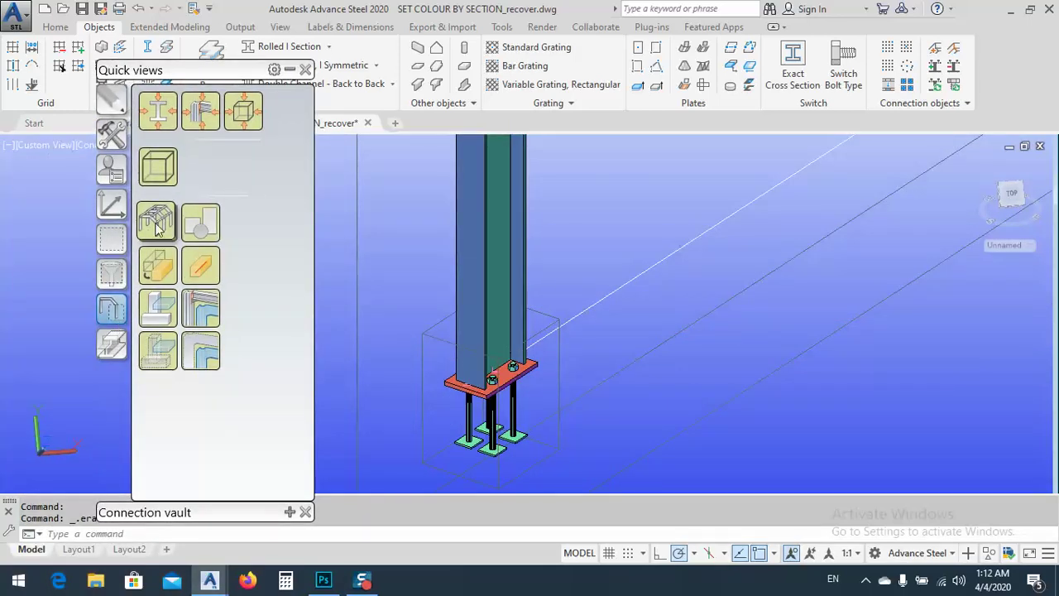
pyautogui.click(114, 271)
pyautogui.click(113, 239)
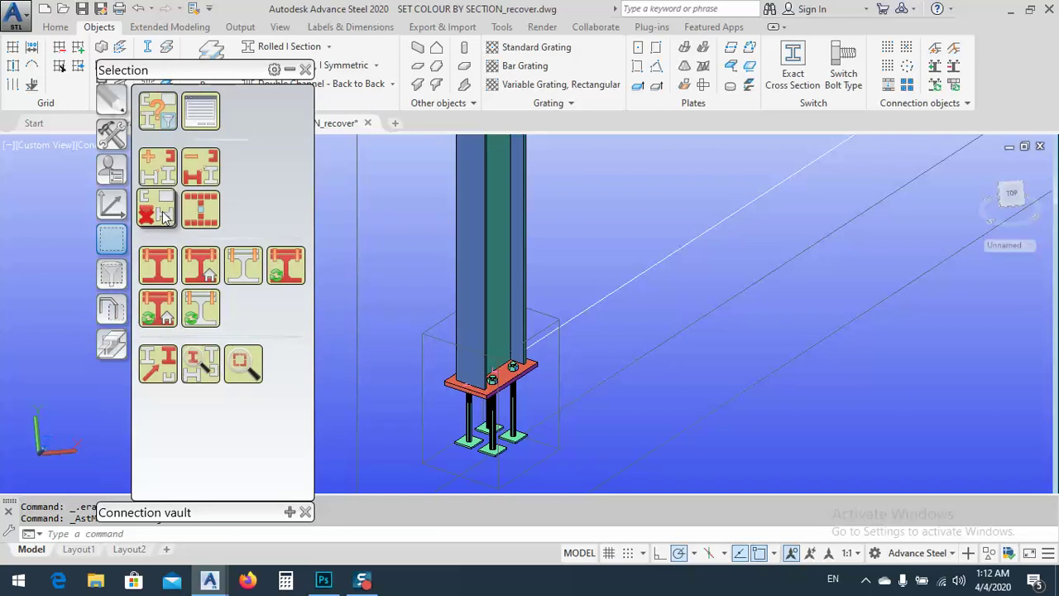
pyautogui.scroll(-5, 571, 344)
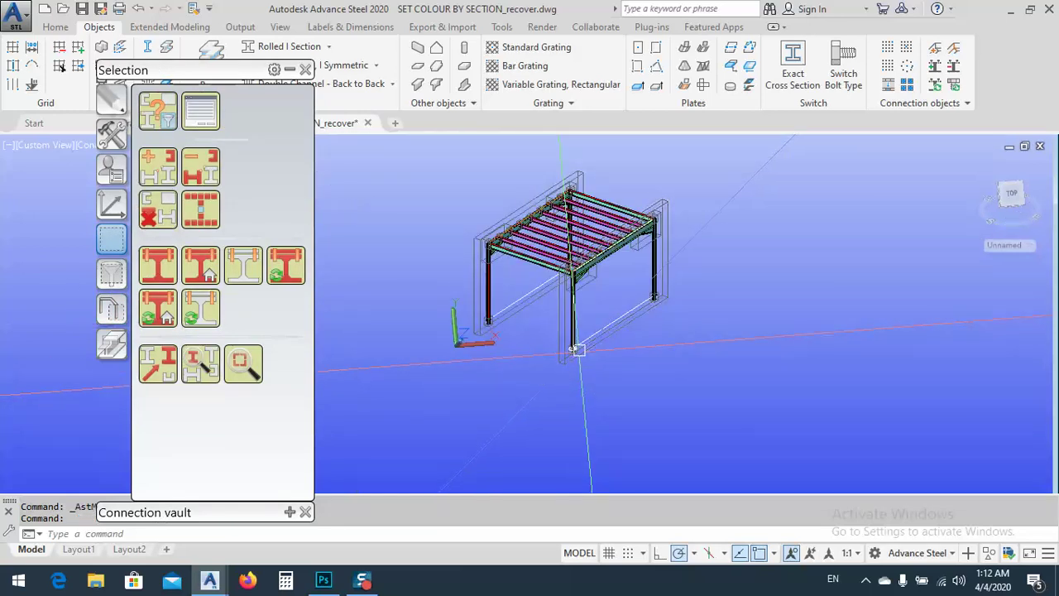
pyautogui.moveTo(565, 302); pyautogui.dragTo(565, 326, button='middle')
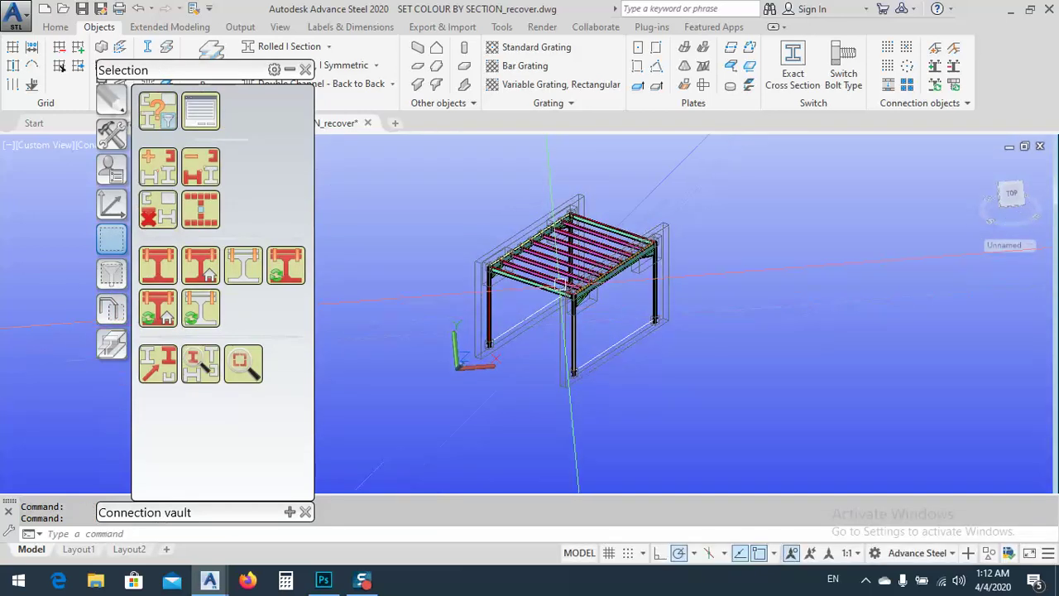
pyautogui.scroll(3, 571, 335)
pyautogui.scroll(2, 584, 351)
pyautogui.press('Escape')
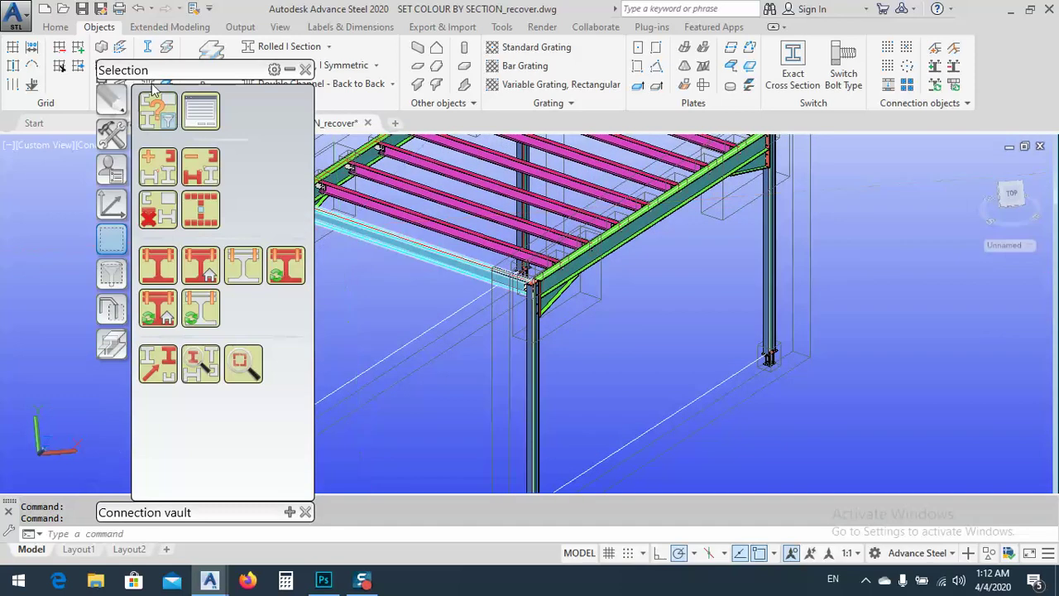
pyautogui.moveTo(172, 76); pyautogui.dragTo(106, 66)
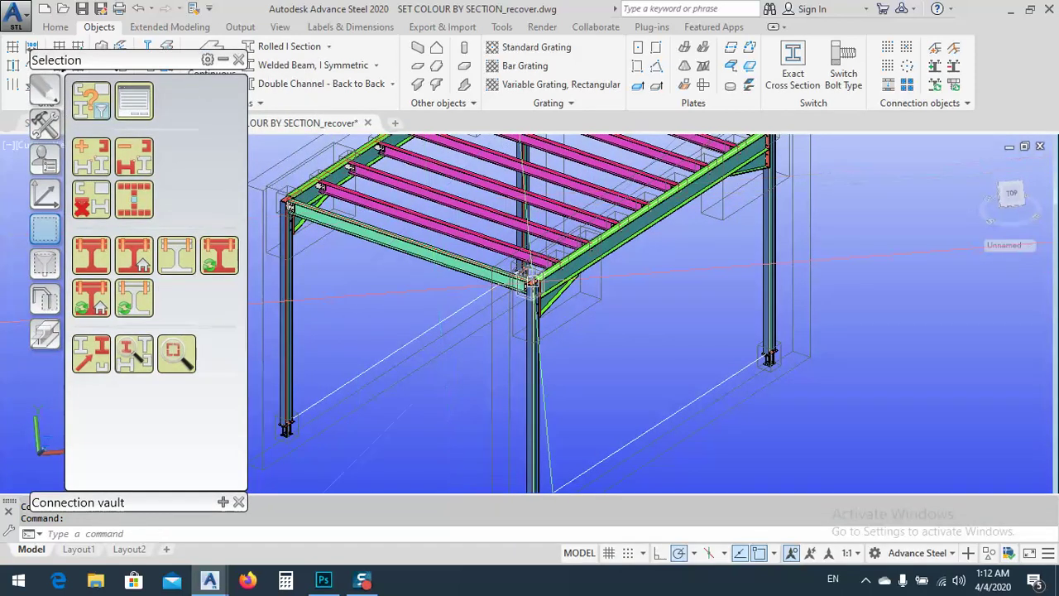
pyautogui.moveTo(650, 292); pyautogui.dragTo(659, 346, button='middle')
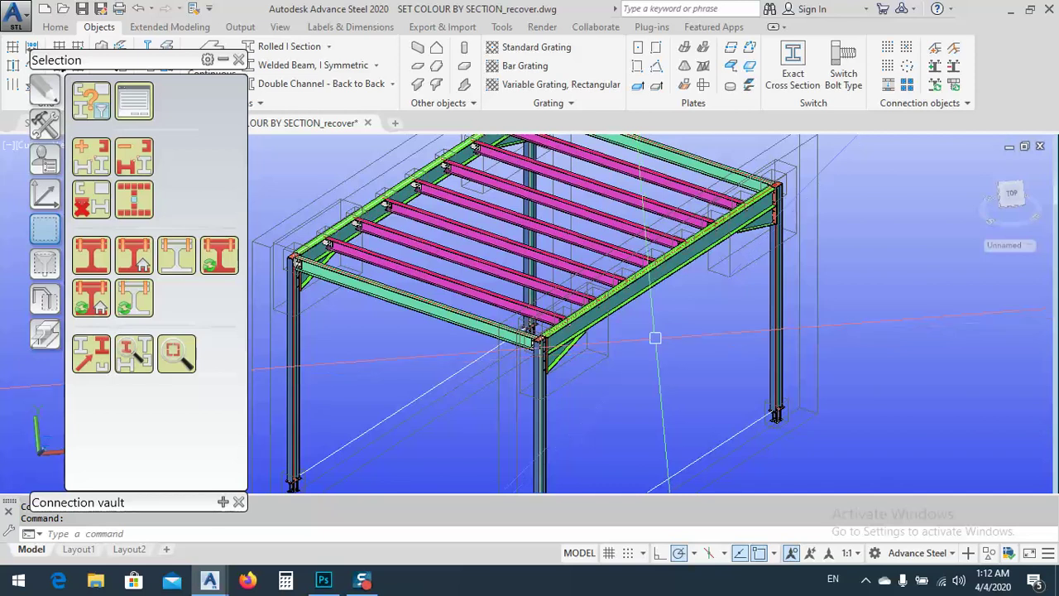
pyautogui.scroll(-5, 658, 346)
pyautogui.moveTo(659, 346); pyautogui.dragTo(574, 375, button='middle')
pyautogui.press('Escape')
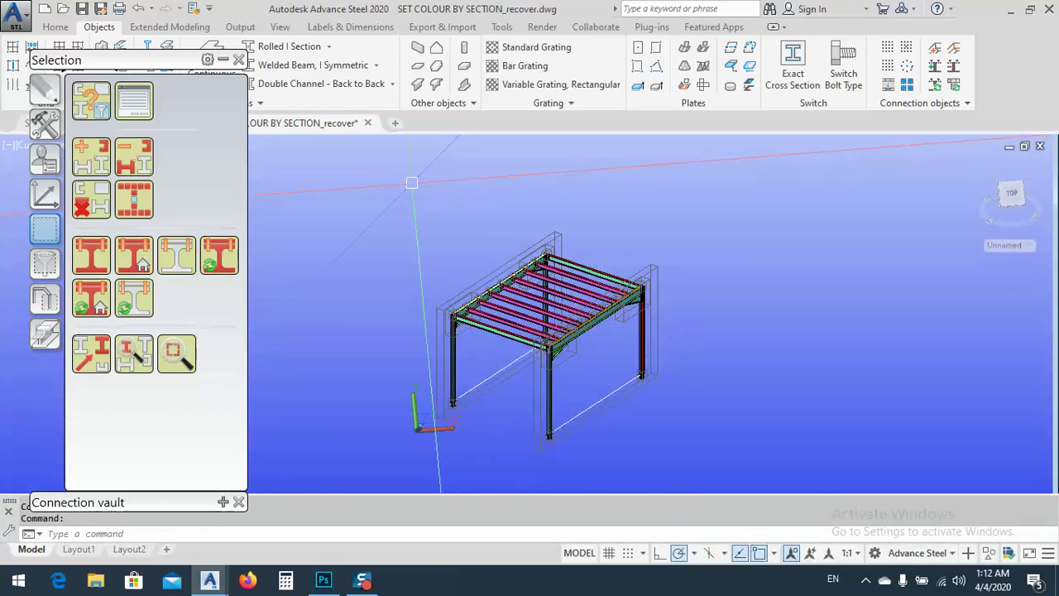
pyautogui.scroll(2, 590, 347)
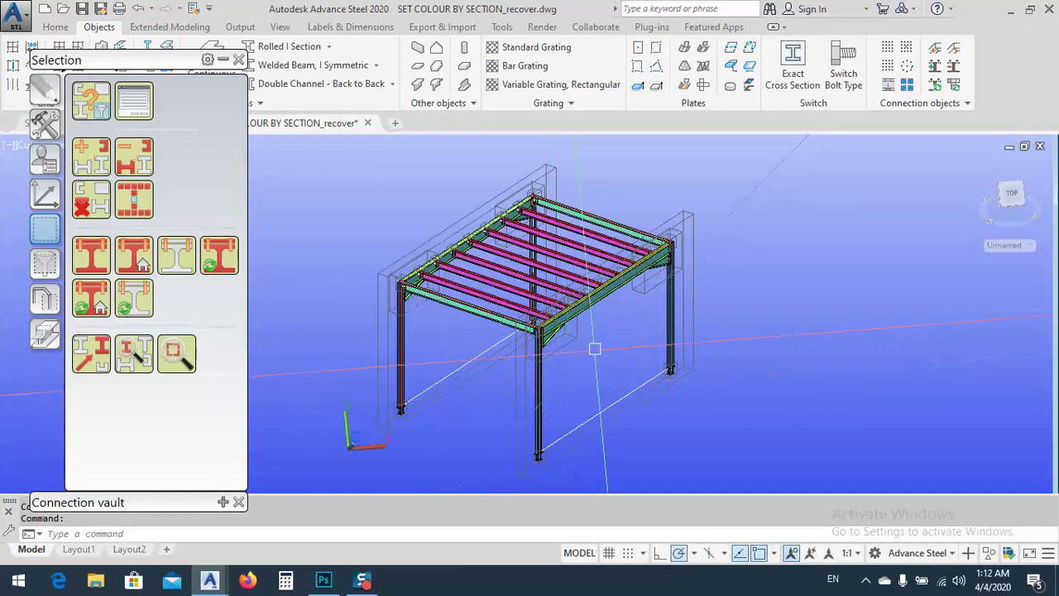
pyautogui.scroll(4, 469, 348)
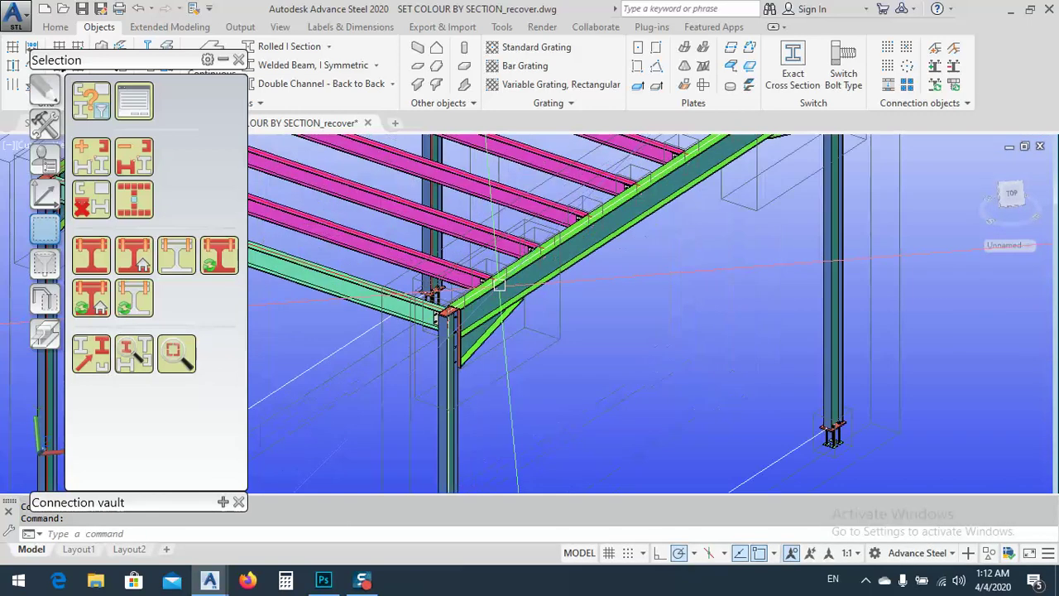
pyautogui.press('Escape')
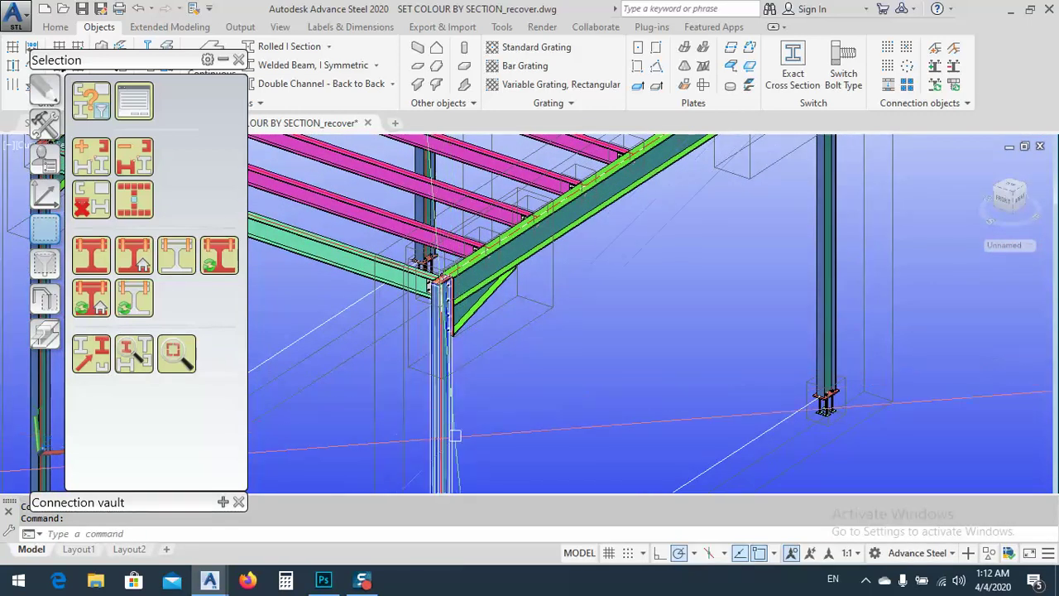
pyautogui.scroll(-2, 450, 382)
pyautogui.scroll(2, 488, 331)
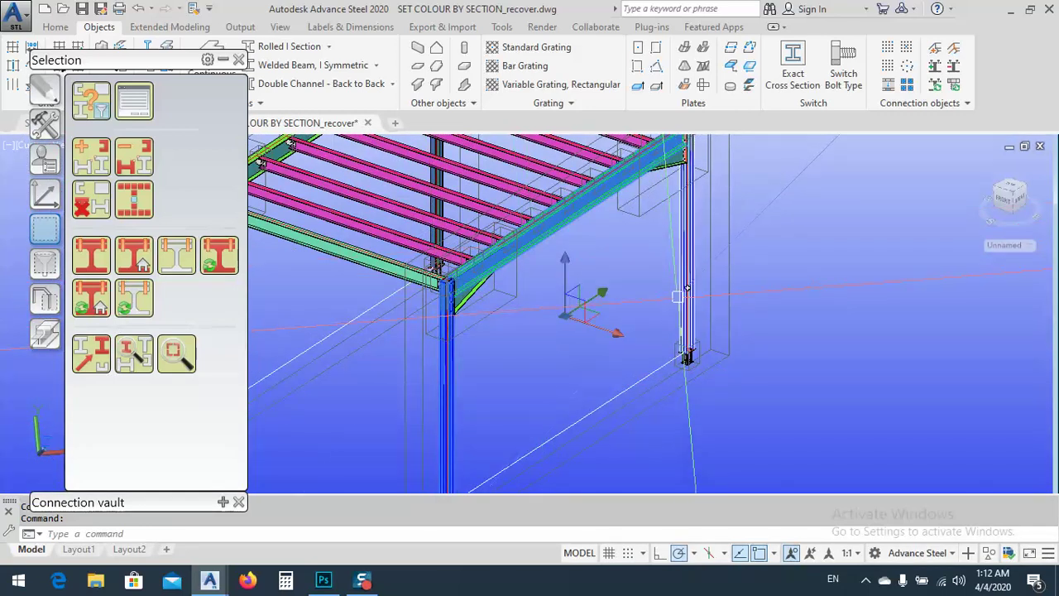
pyautogui.scroll(-2, 491, 393)
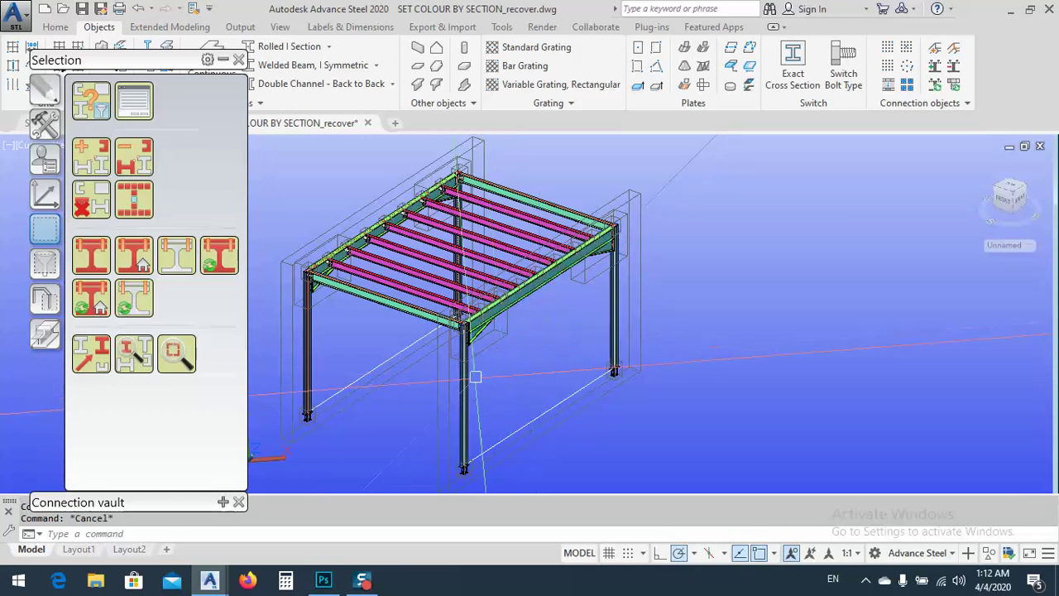
pyautogui.scroll(4, 455, 372)
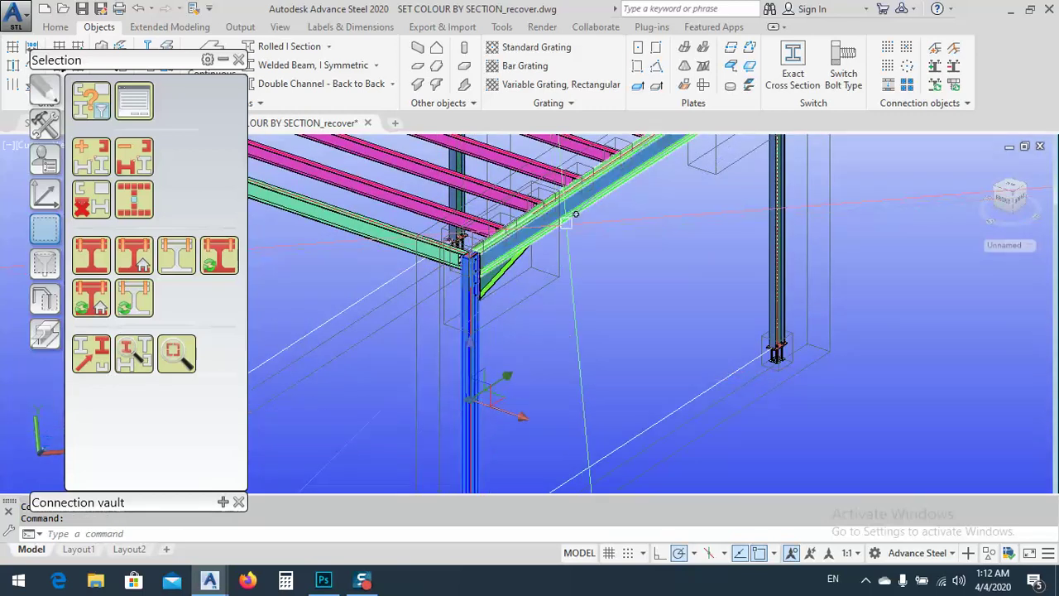
pyautogui.keyDown('shift'); pyautogui.moveTo(580, 260); pyautogui.dragTo(715, 276, button='middle'); pyautogui.keyUp('shift')
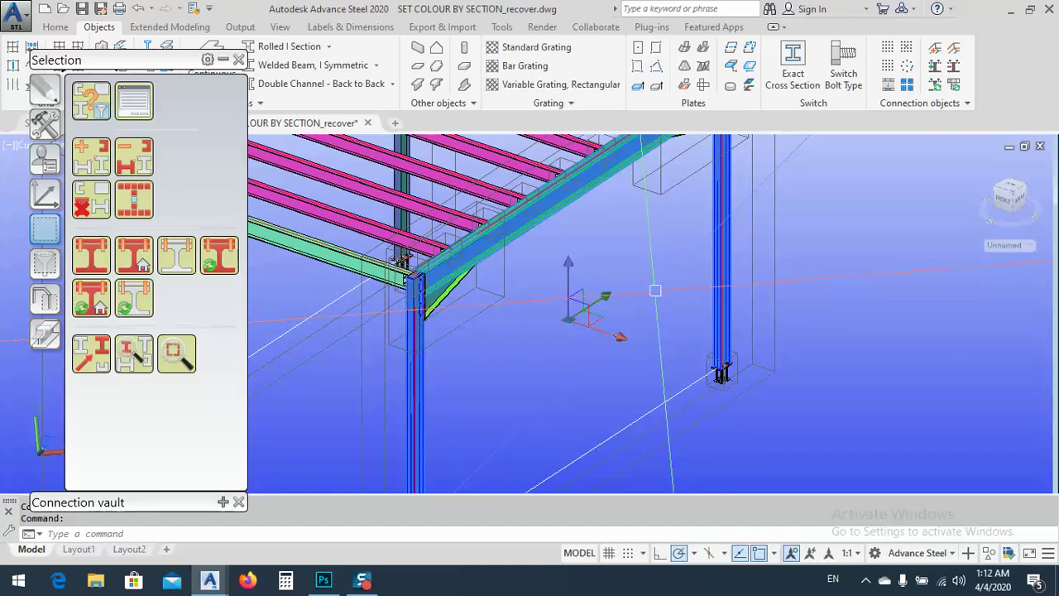
# Step: Hide the tool palette and report the frame's assembly weight: 1082.16 kg, exact 984.19 kg
pyautogui.click(222, 59)
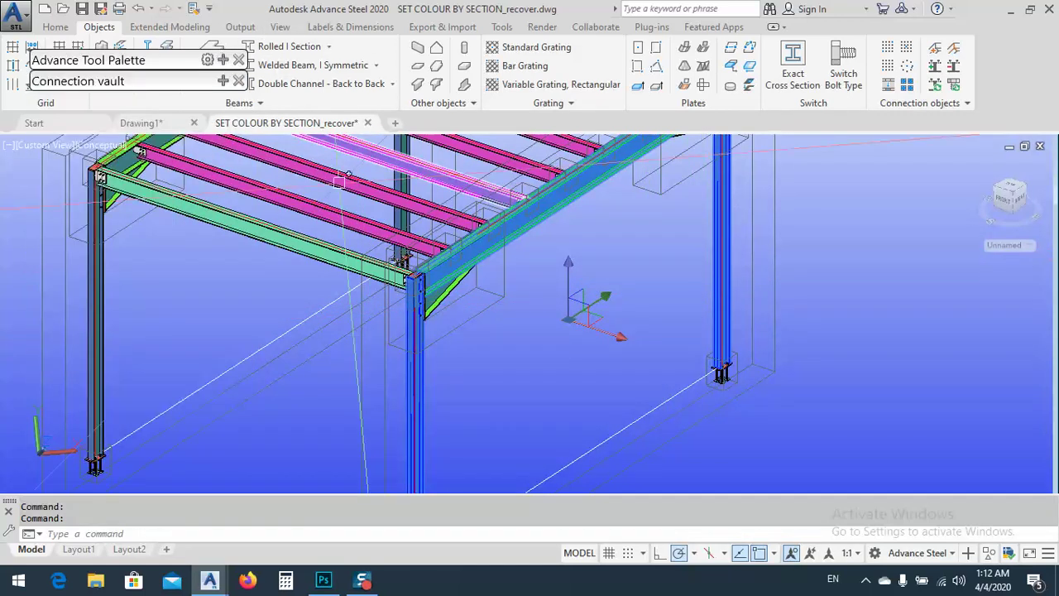
pyautogui.moveTo(595, 242); pyautogui.dragTo(594, 241, button='middle')
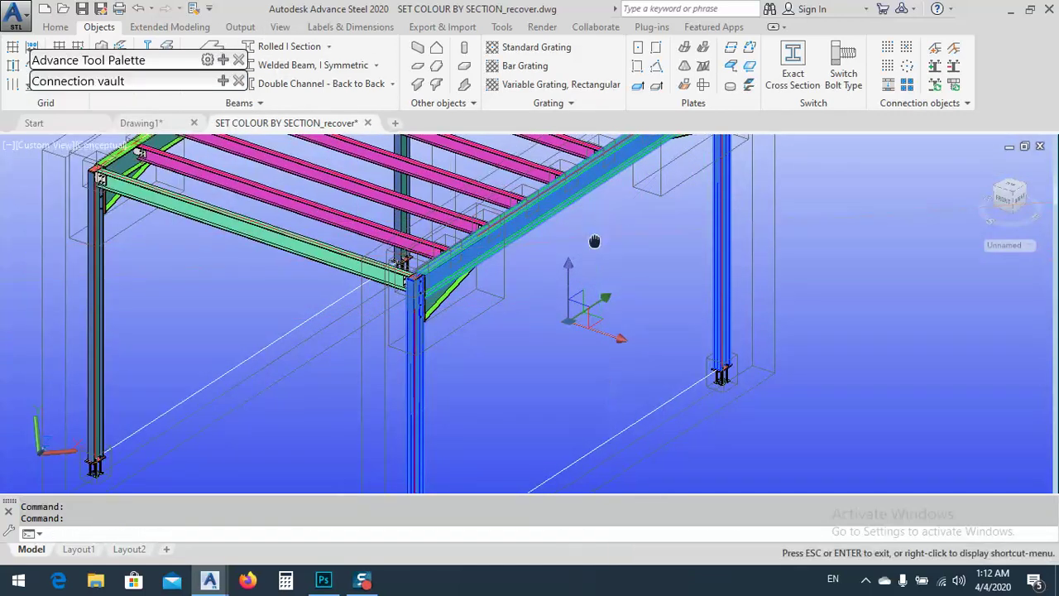
pyautogui.scroll(-5, 594, 241)
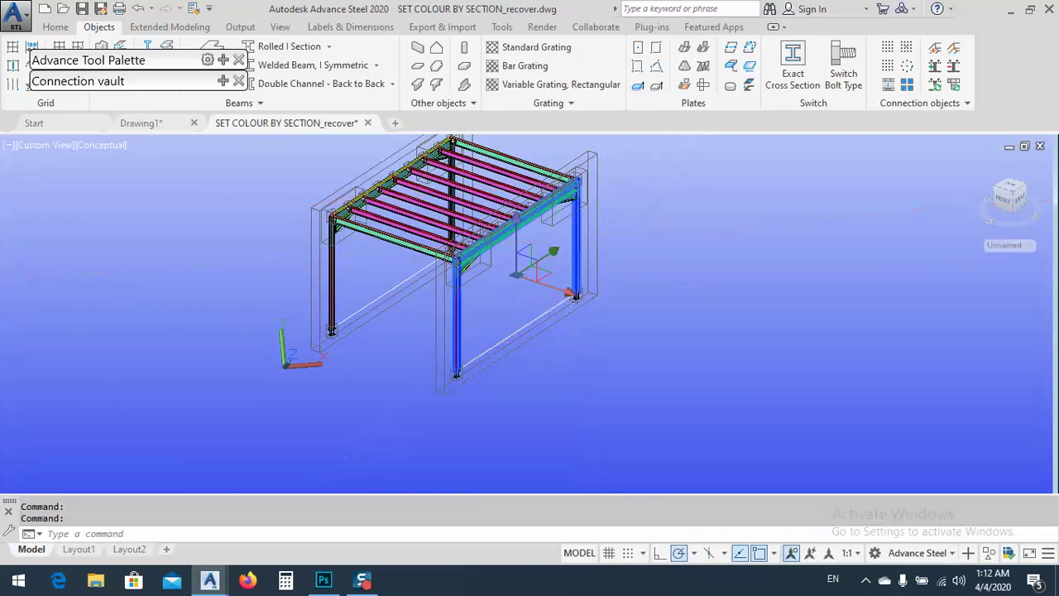
pyautogui.click(55, 27)
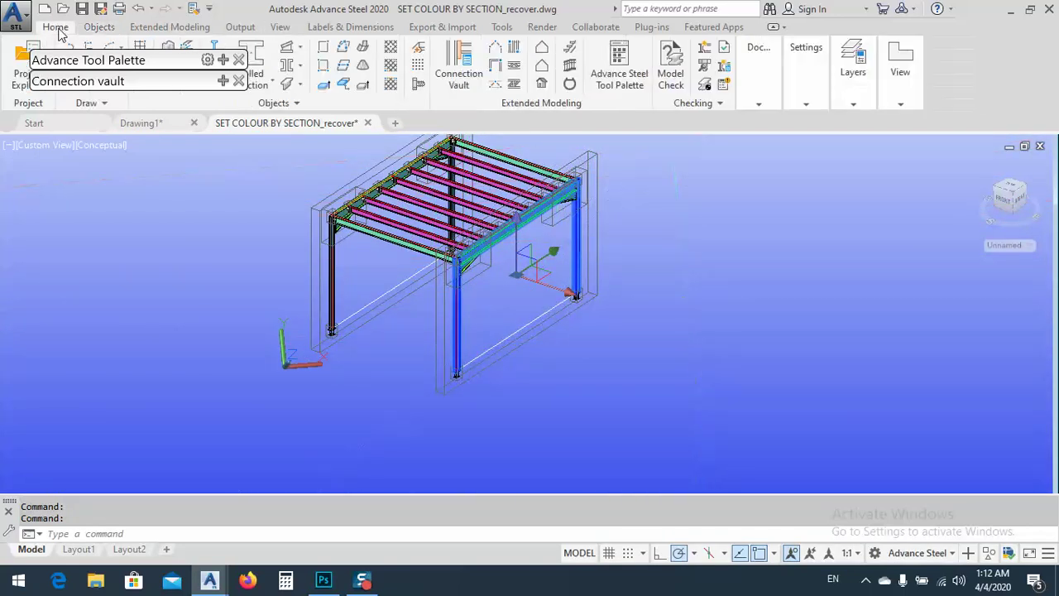
pyautogui.click(698, 104)
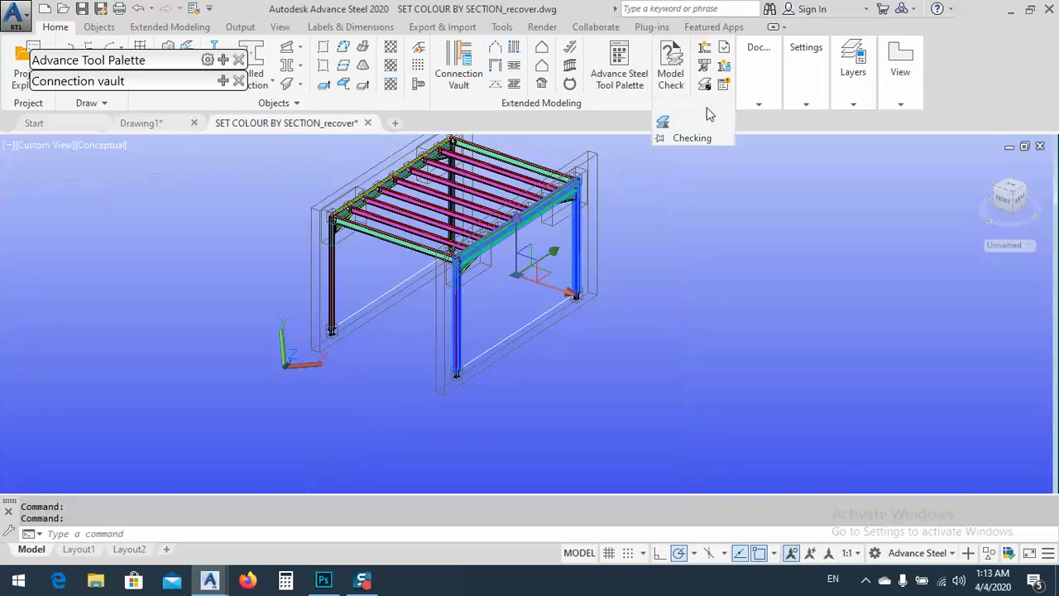
pyautogui.click(663, 124)
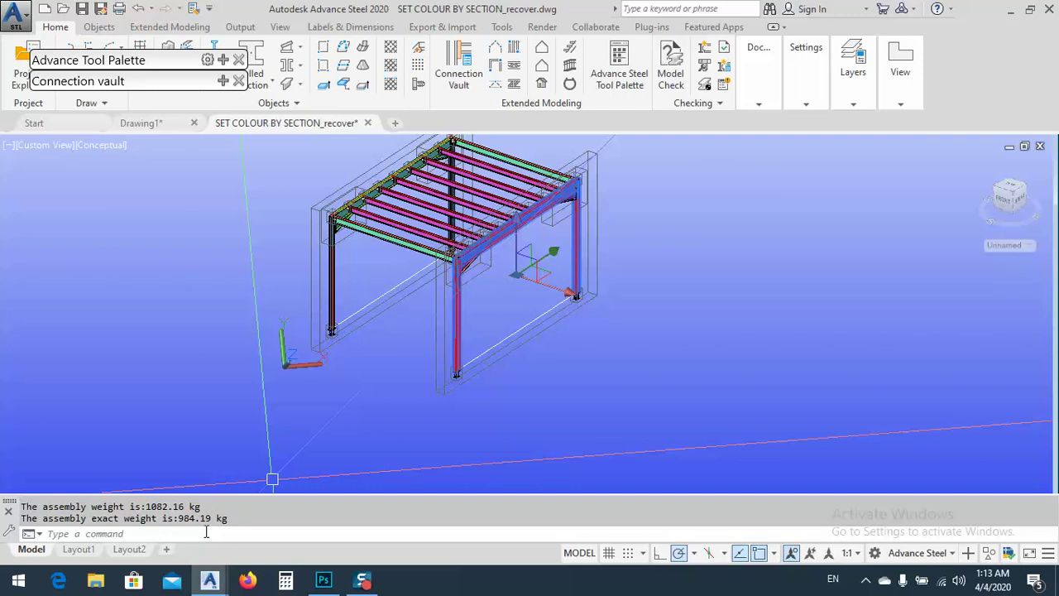
pyautogui.moveTo(220, 83)
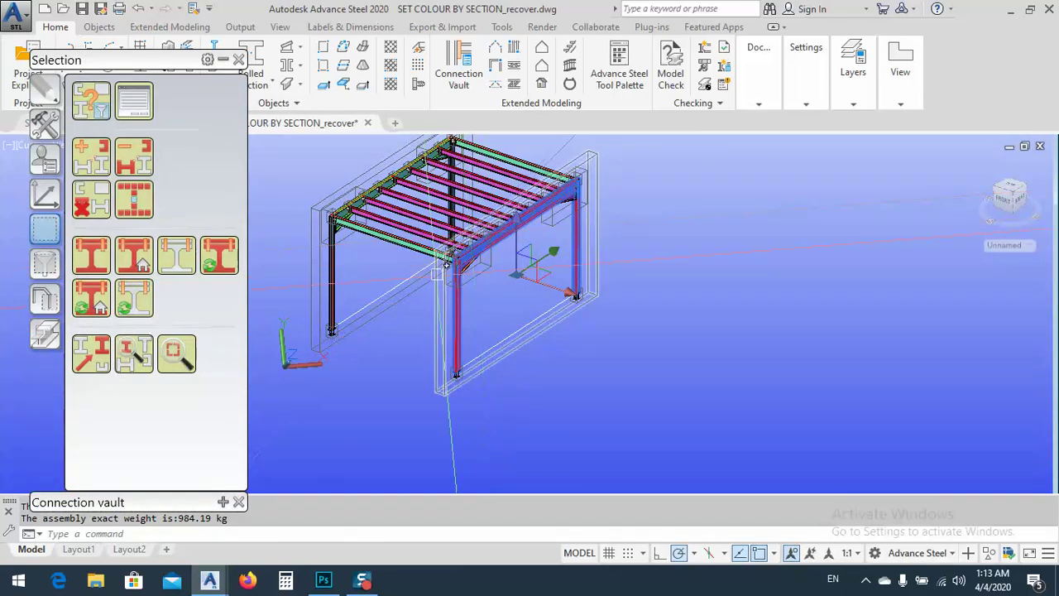
# Step: Select the marked portal frame, show only it, and orbit around the isolated frame
pyautogui.scroll(3, 436, 273)
pyautogui.scroll(-1, 485, 243)
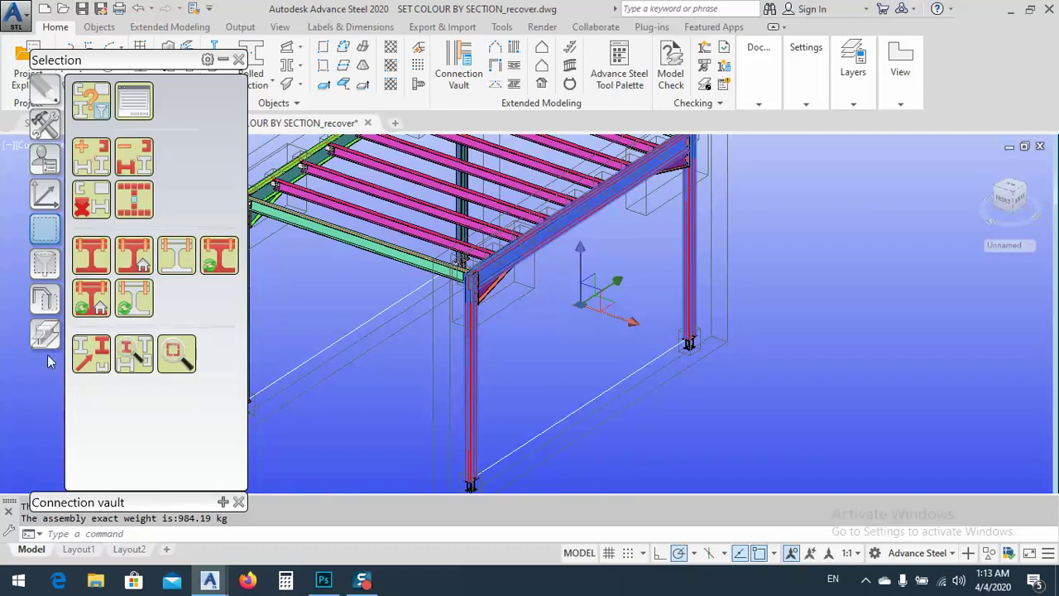
pyautogui.click(134, 198)
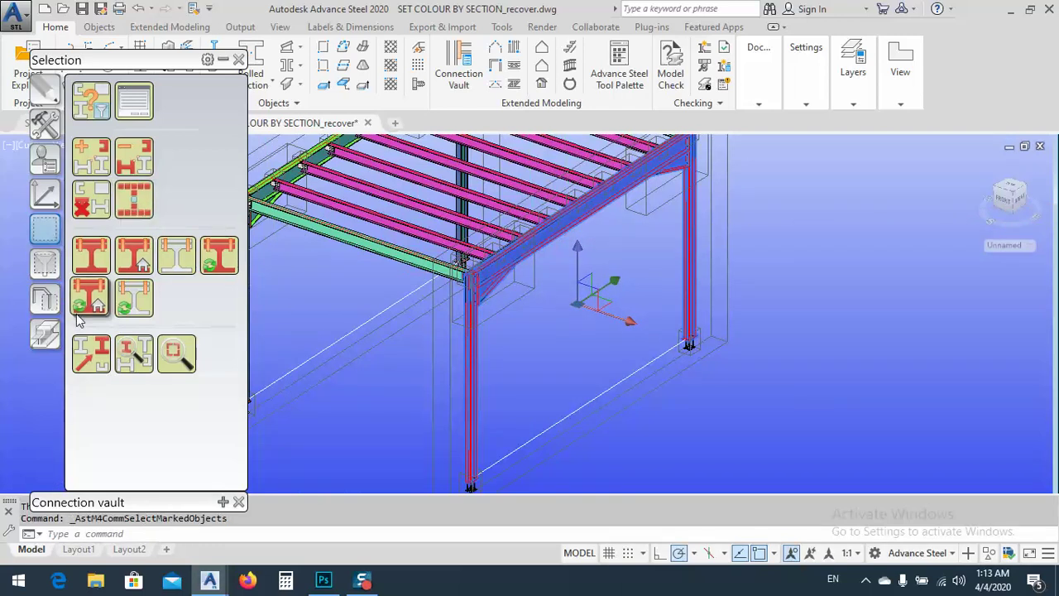
pyautogui.click(46, 334)
pyautogui.click(48, 307)
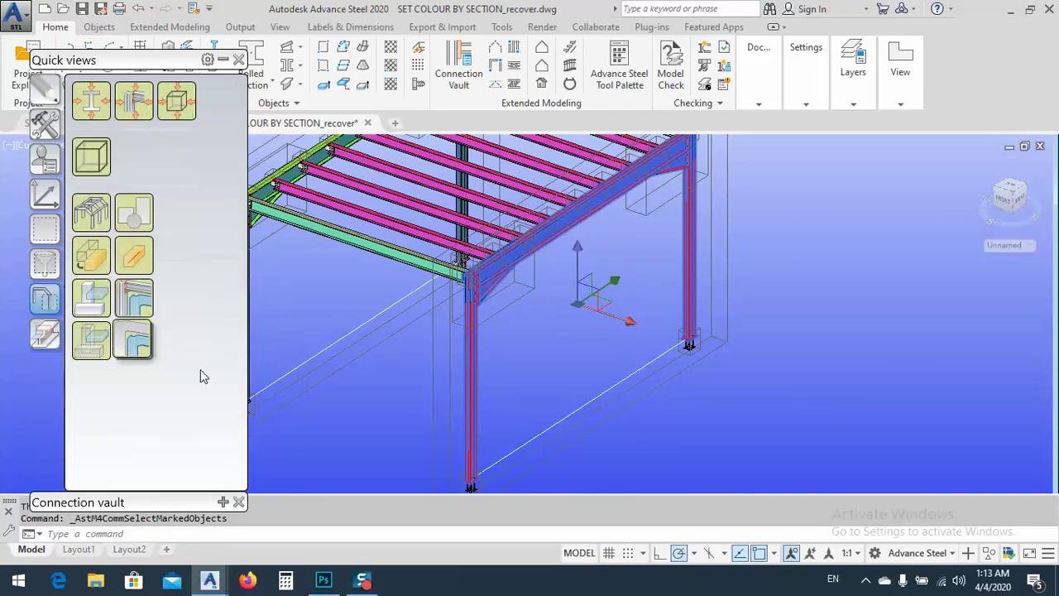
pyautogui.click(134, 339)
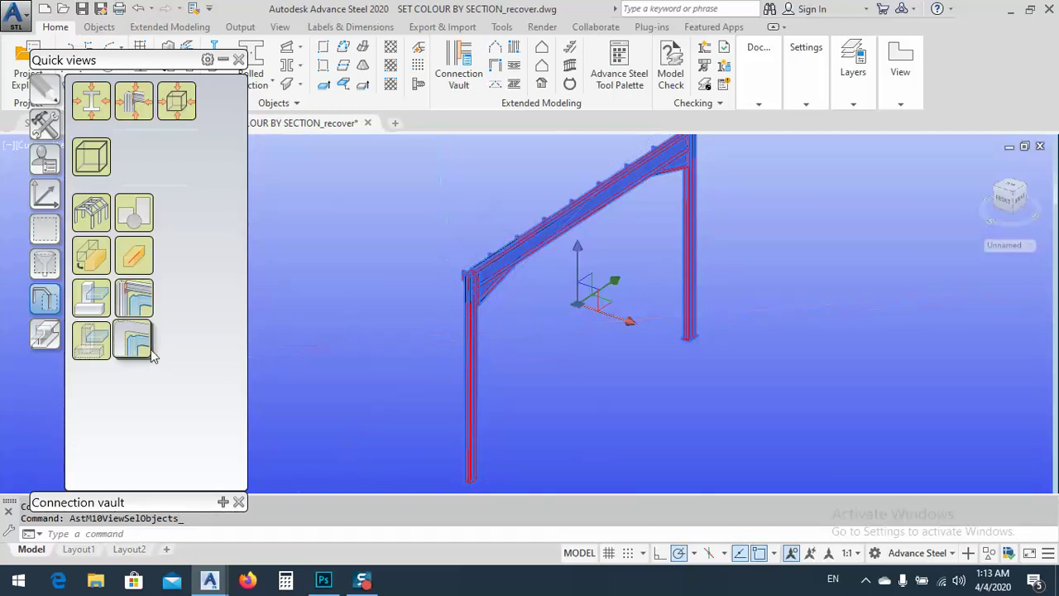
pyautogui.keyDown('shift'); pyautogui.moveTo(518, 372); pyautogui.dragTo(598, 303, button='middle'); pyautogui.keyUp('shift')
pyautogui.scroll(4, 722, 231)
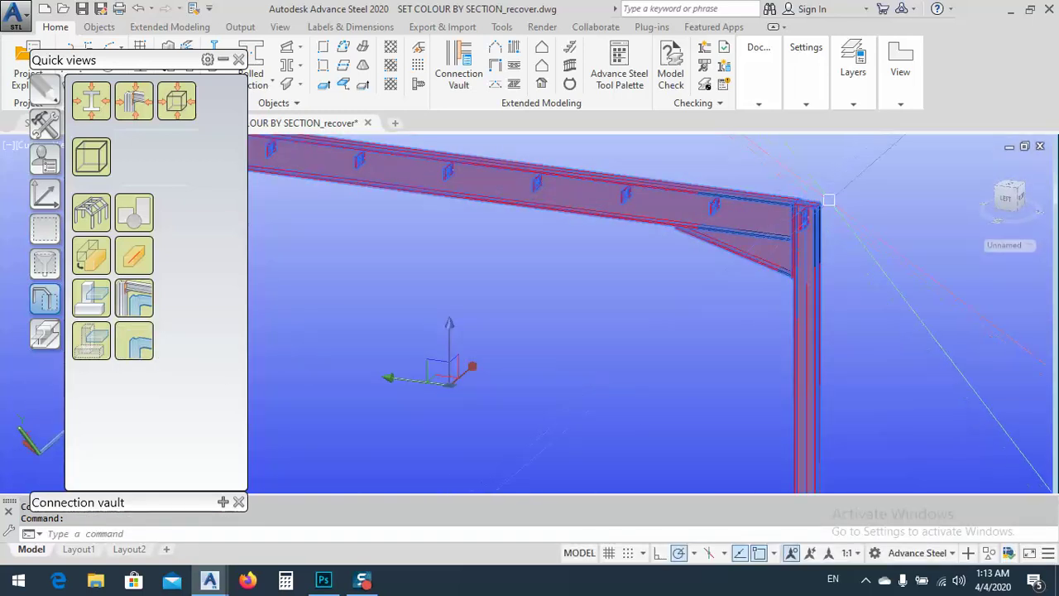
pyautogui.scroll(-6, 723, 232)
pyautogui.keyDown('shift'); pyautogui.moveTo(619, 291); pyautogui.dragTo(752, 303, button='middle'); pyautogui.keyUp('shift')
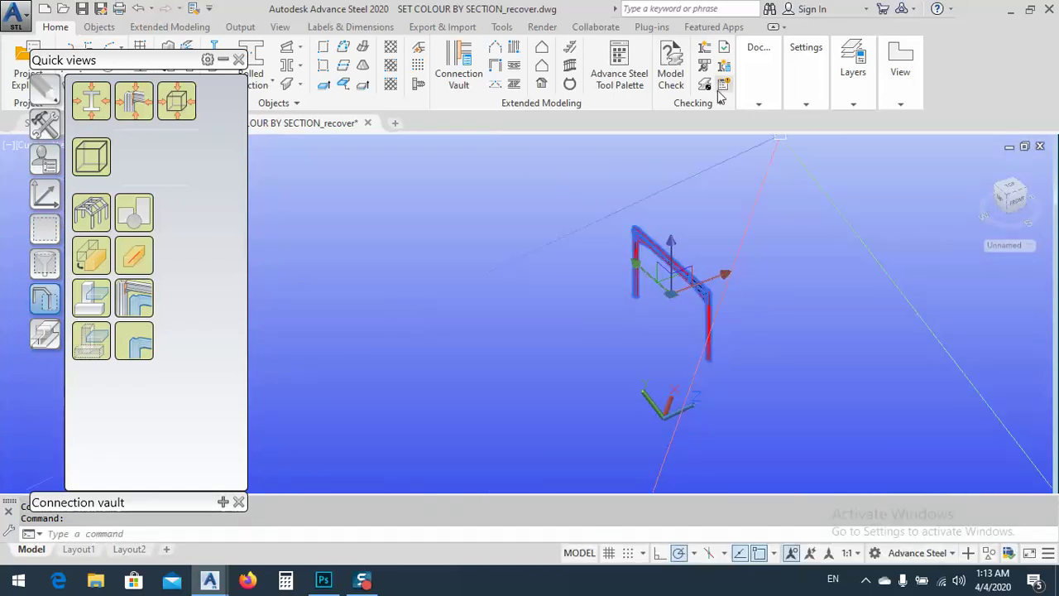
# Step: Report the isolated frame's assembly weight again (1082.16 kg, exact 984.19 kg), then deselect it
pyautogui.click(222, 60)
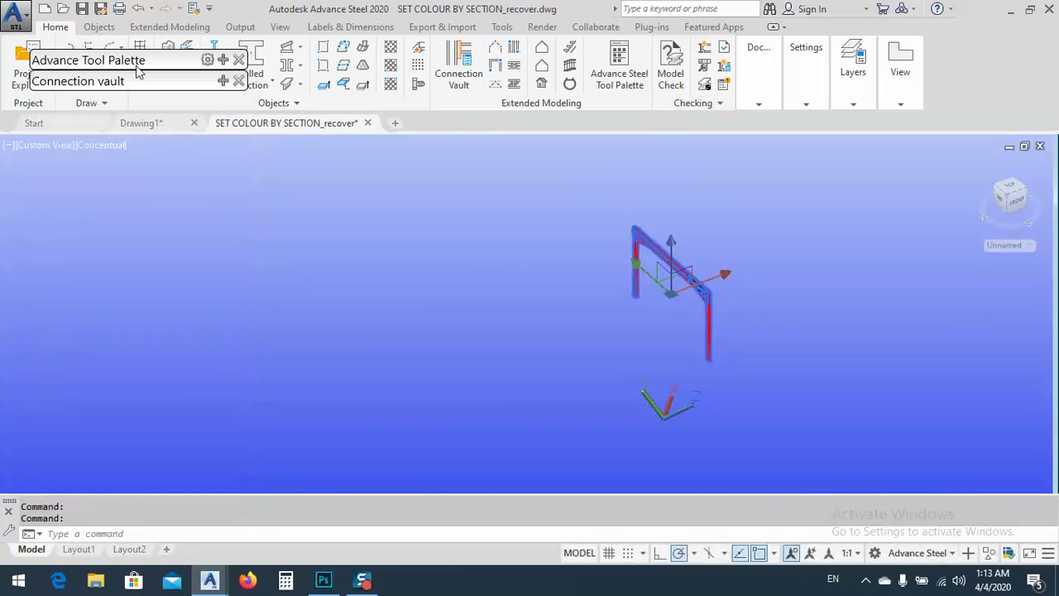
pyautogui.click(700, 102)
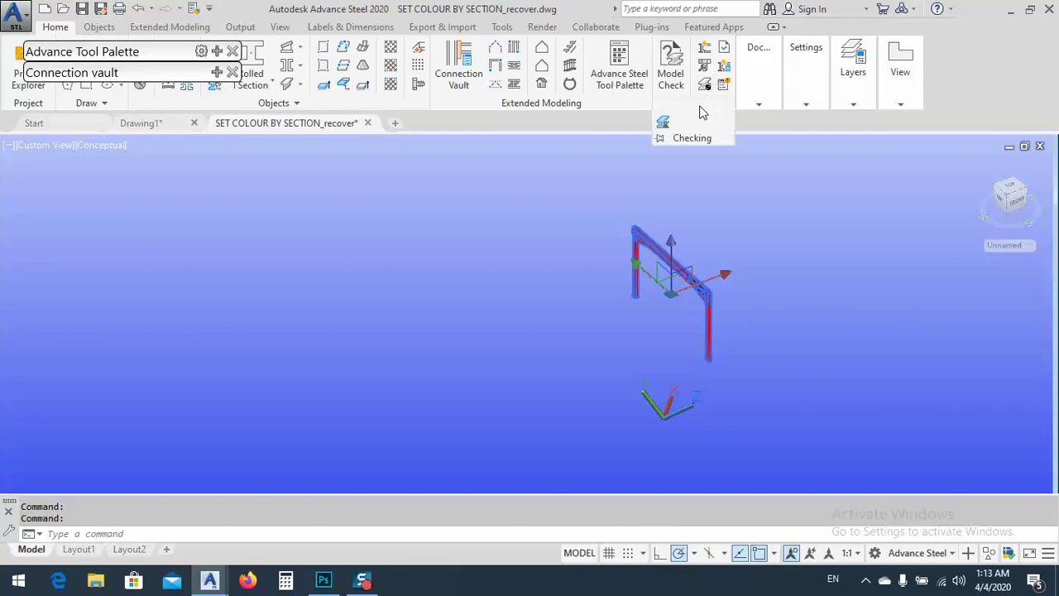
pyautogui.click(665, 123)
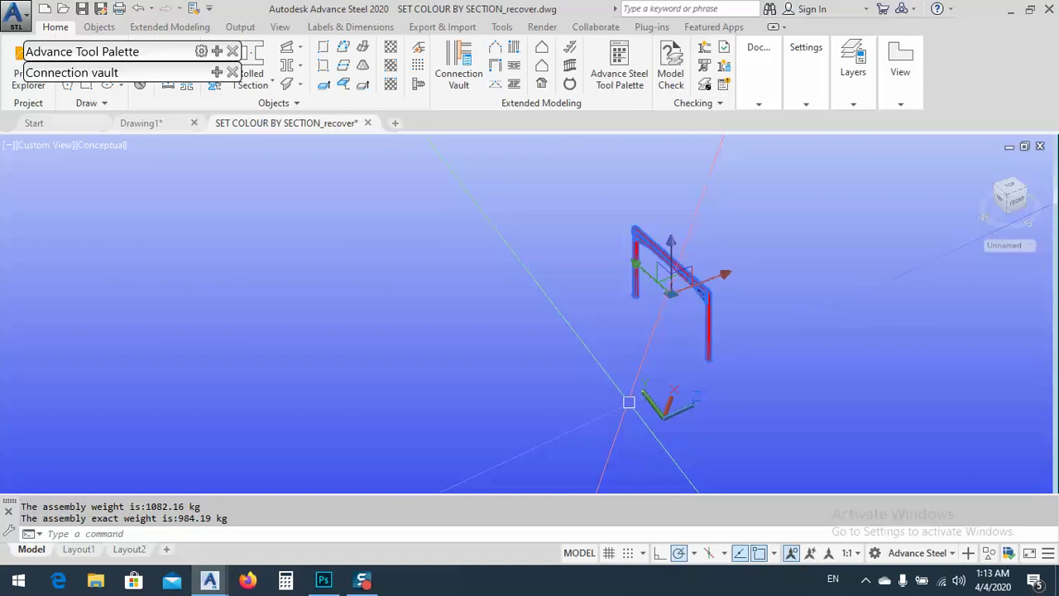
pyautogui.scroll(5, 687, 315)
pyautogui.scroll(3, 653, 275)
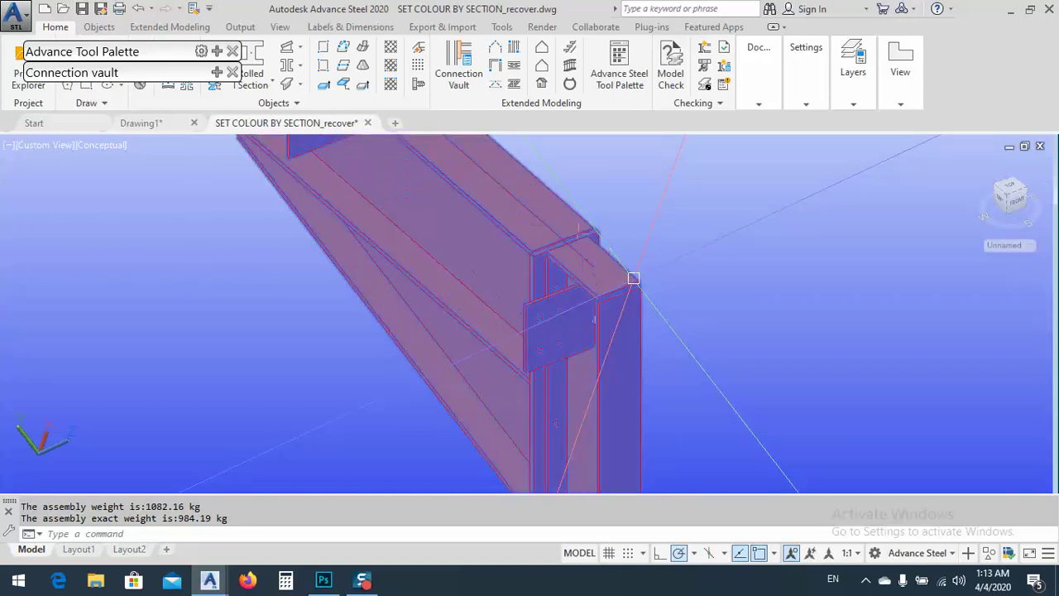
pyautogui.keyDown('shift'); pyautogui.moveTo(638, 322); pyautogui.dragTo(549, 359, button='middle'); pyautogui.keyUp('shift')
pyautogui.scroll(-6, 559, 341)
pyautogui.scroll(2, 538, 351)
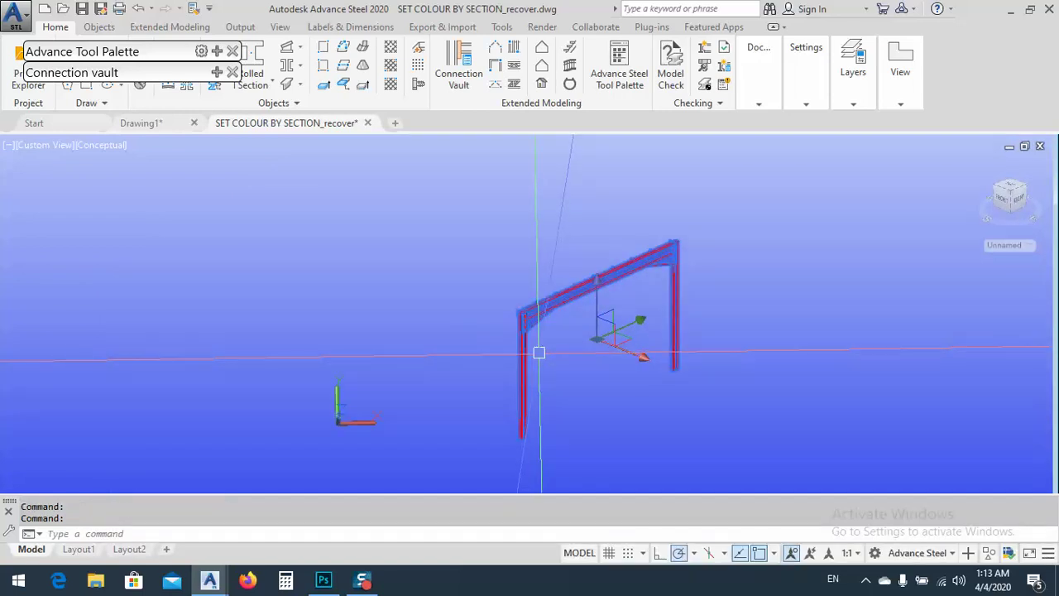
pyautogui.press('Escape')
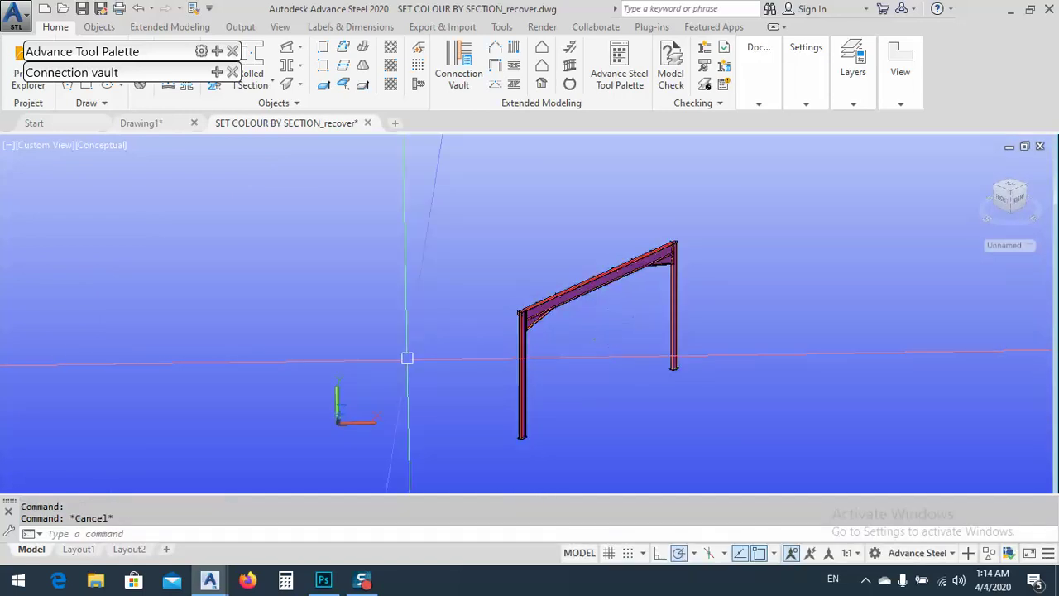
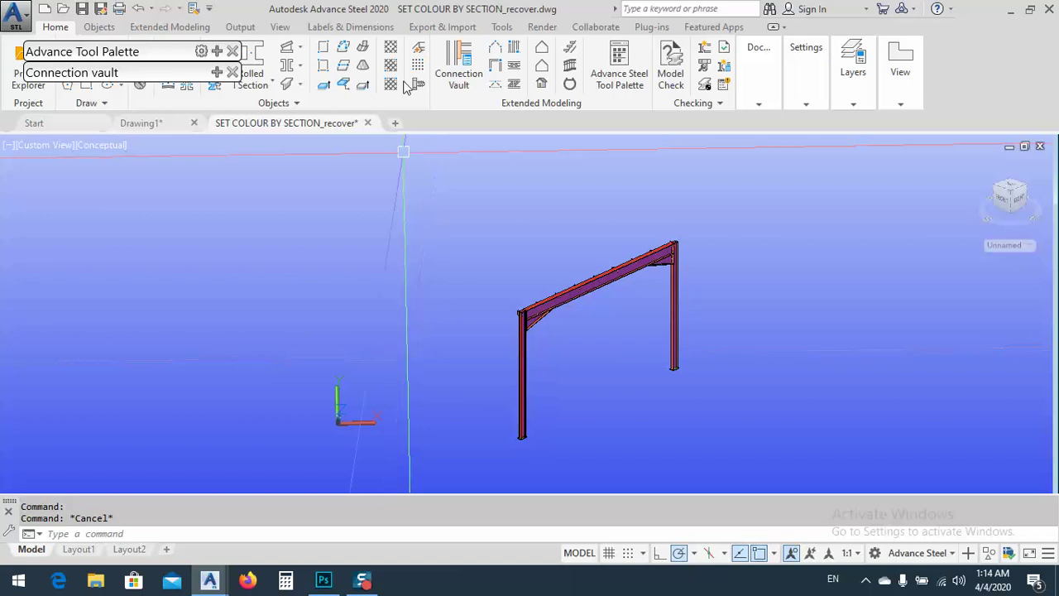
# Step: Add a Drawing number column (Insert column > Drawing) to the Model browser's parts table, then close it
pyautogui.moveTo(128, 47); pyautogui.dragTo(128, 326)
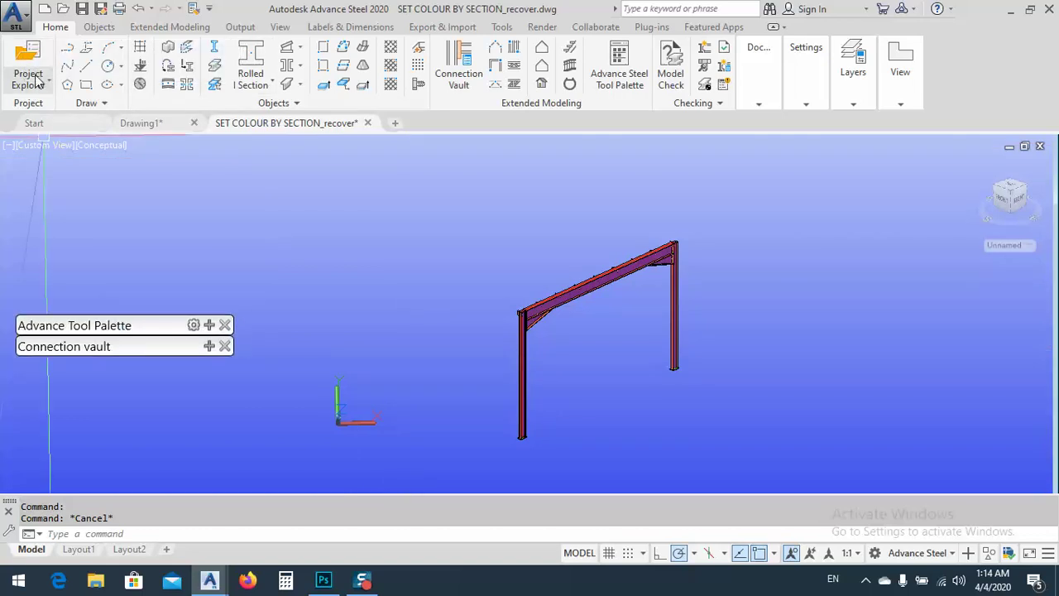
pyautogui.click(45, 89)
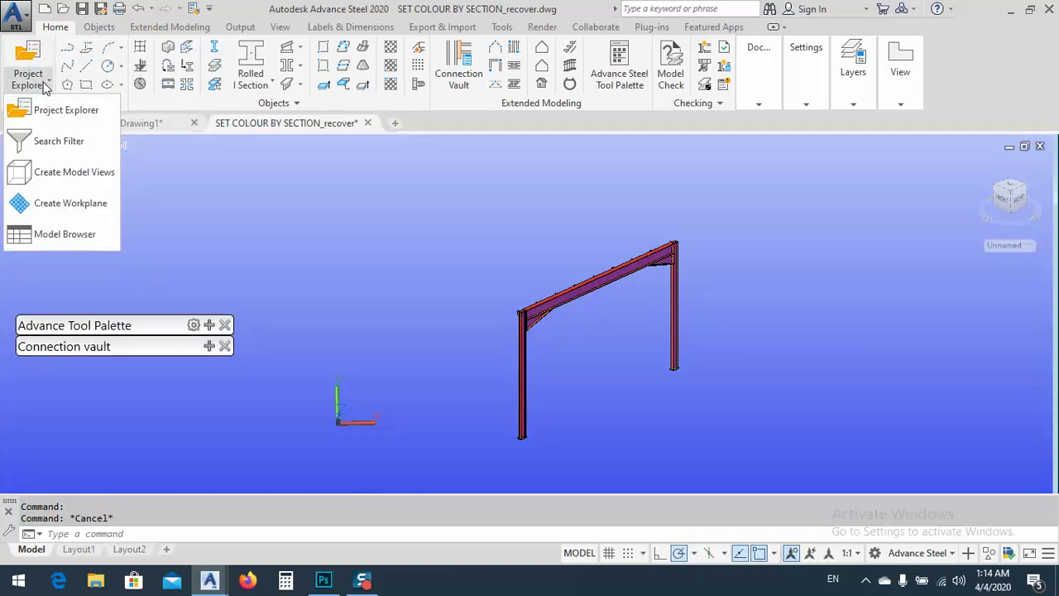
pyautogui.click(59, 238)
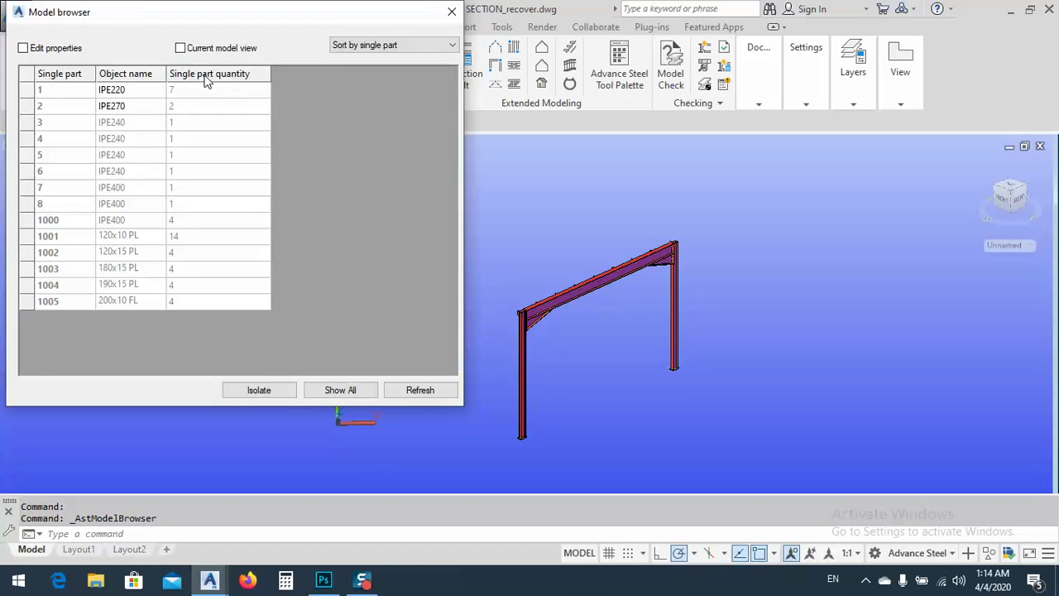
pyautogui.rightClick(206, 79)
pyautogui.moveTo(288, 91)
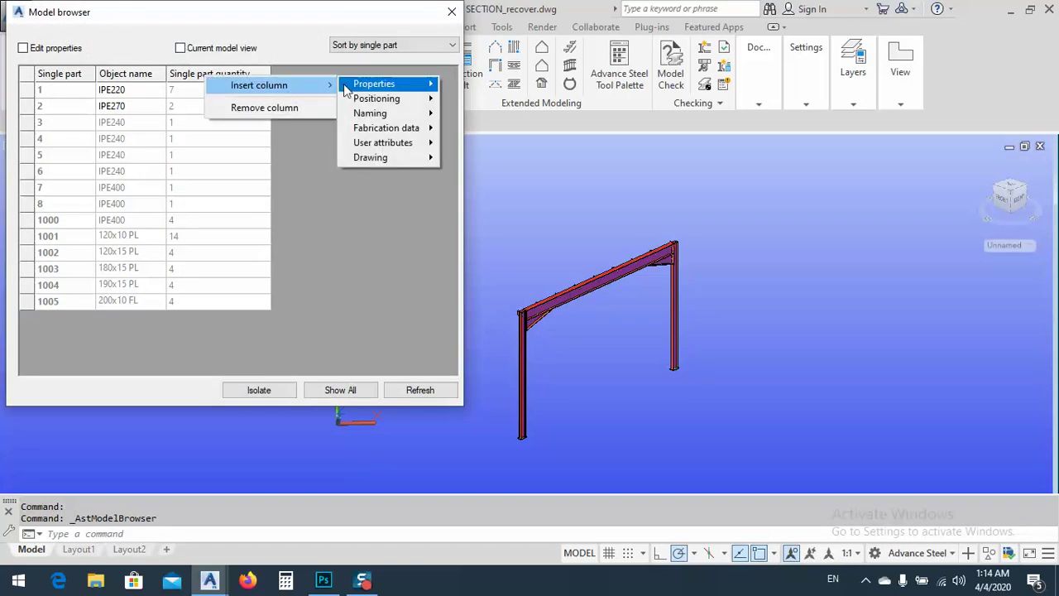
pyautogui.moveTo(393, 168)
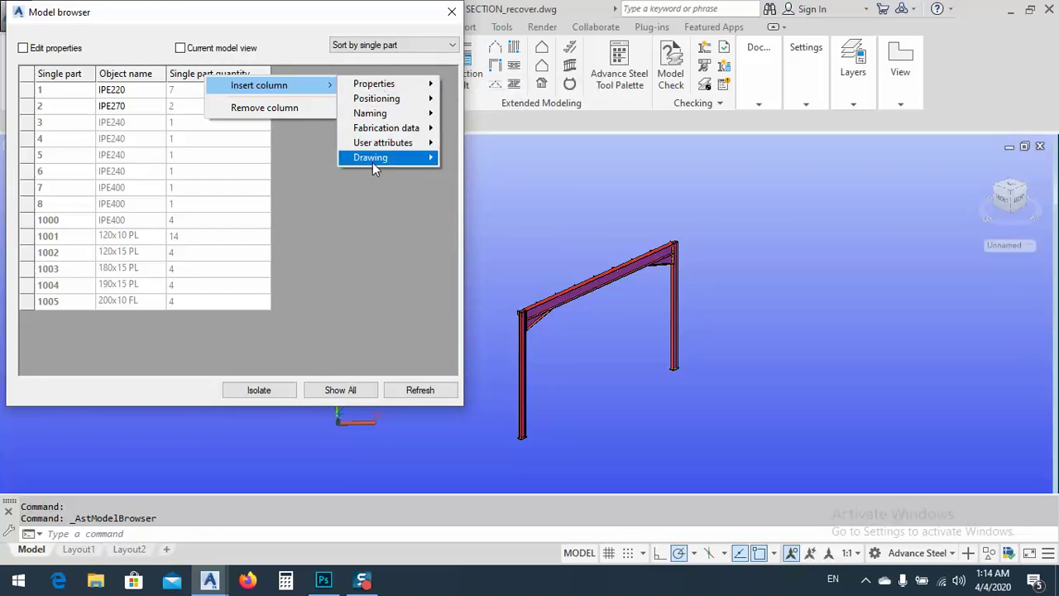
pyautogui.click(478, 159)
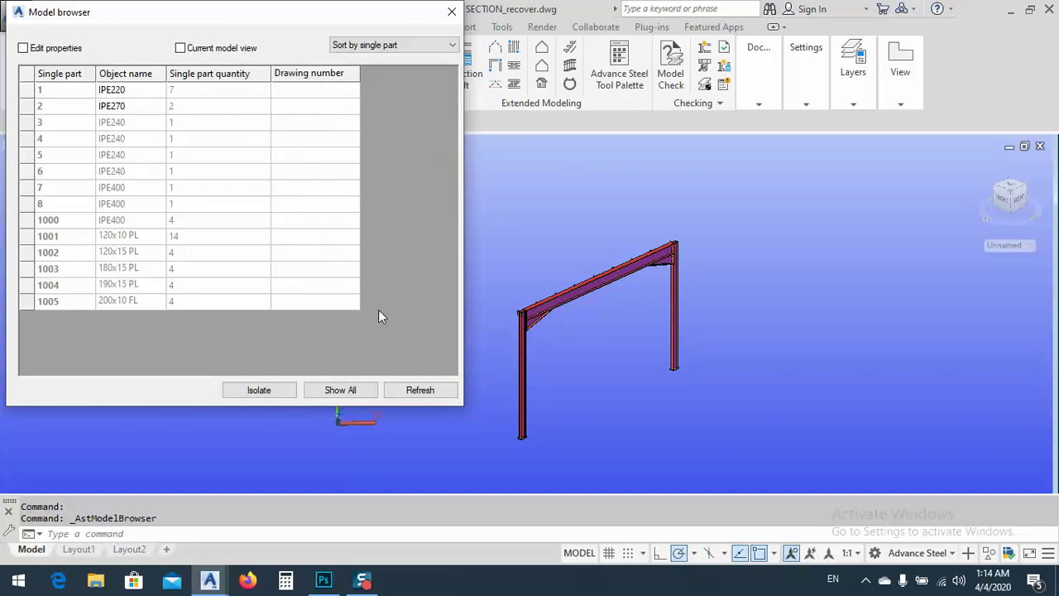
pyautogui.click(451, 11)
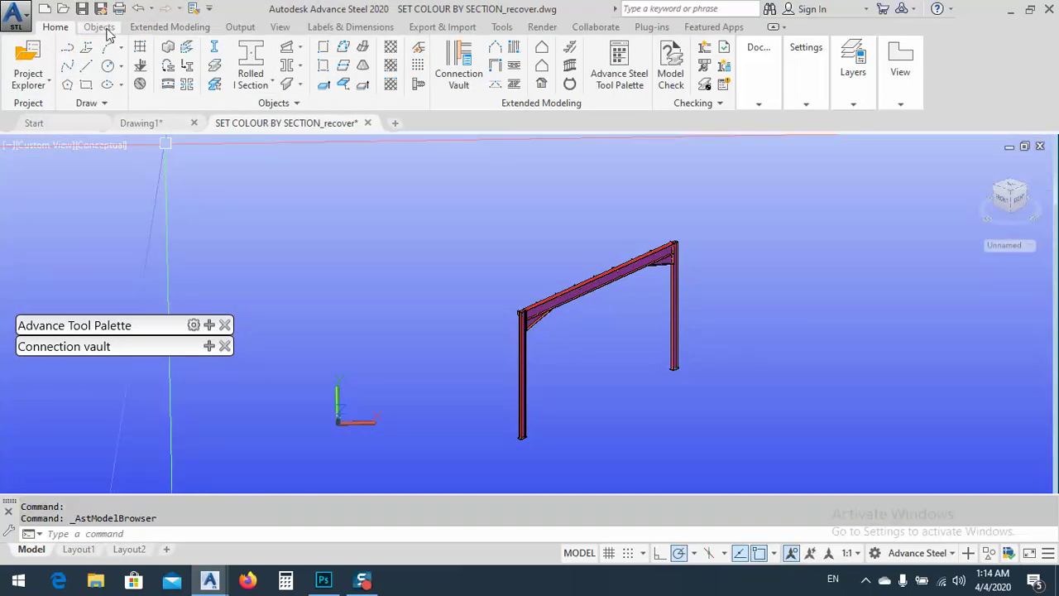
# Step: Show the entire structure with transparent objects via Quick views, pick a rafter, and bring up the Output tools
pyautogui.click(199, 347)
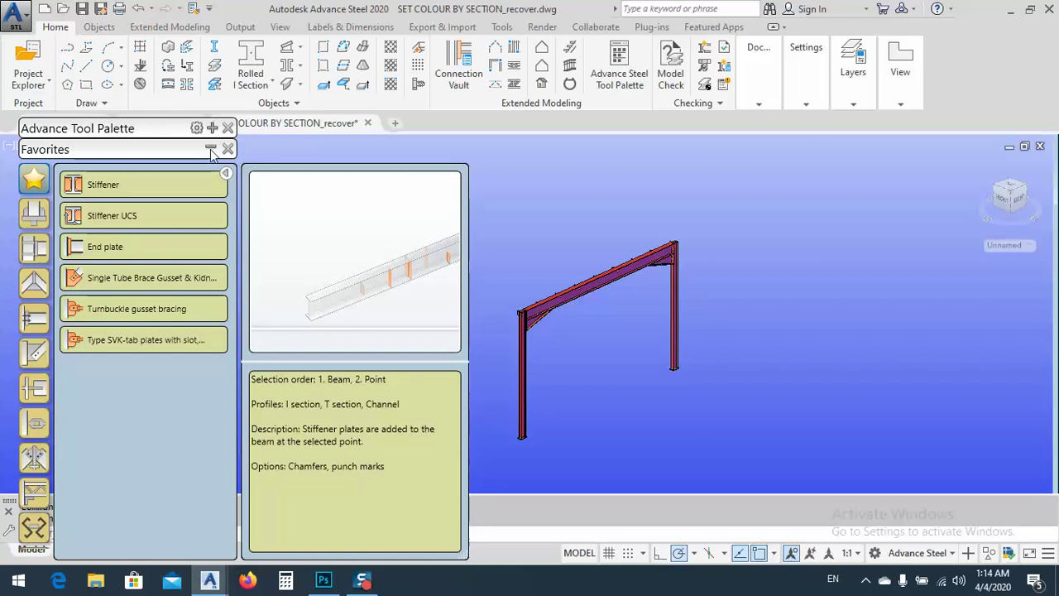
pyautogui.moveTo(210, 128)
pyautogui.click(80, 281)
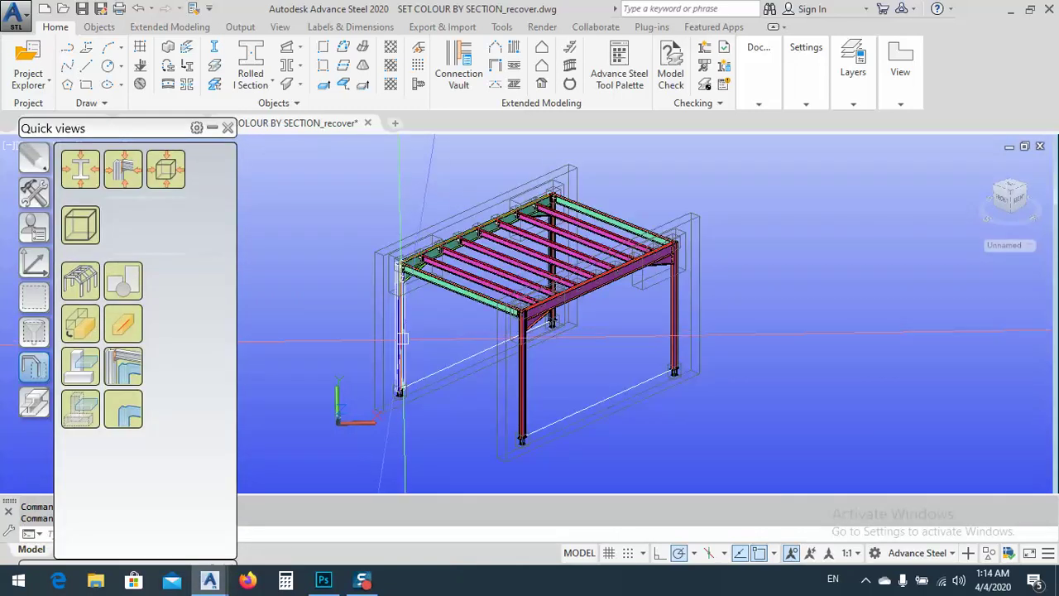
pyautogui.scroll(3, 566, 332)
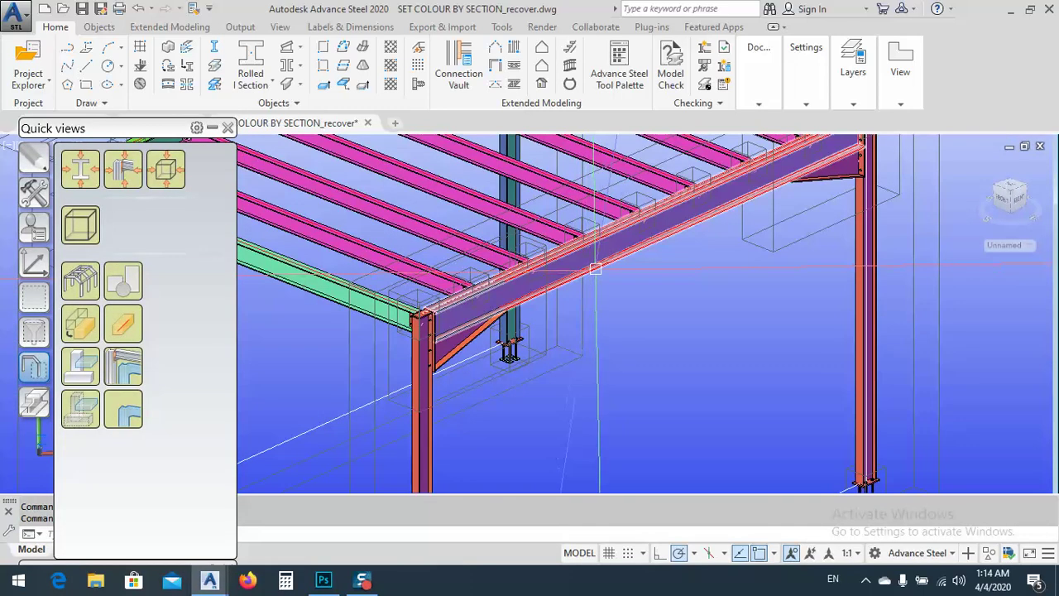
pyautogui.click(686, 237)
pyautogui.scroll(-2, 686, 237)
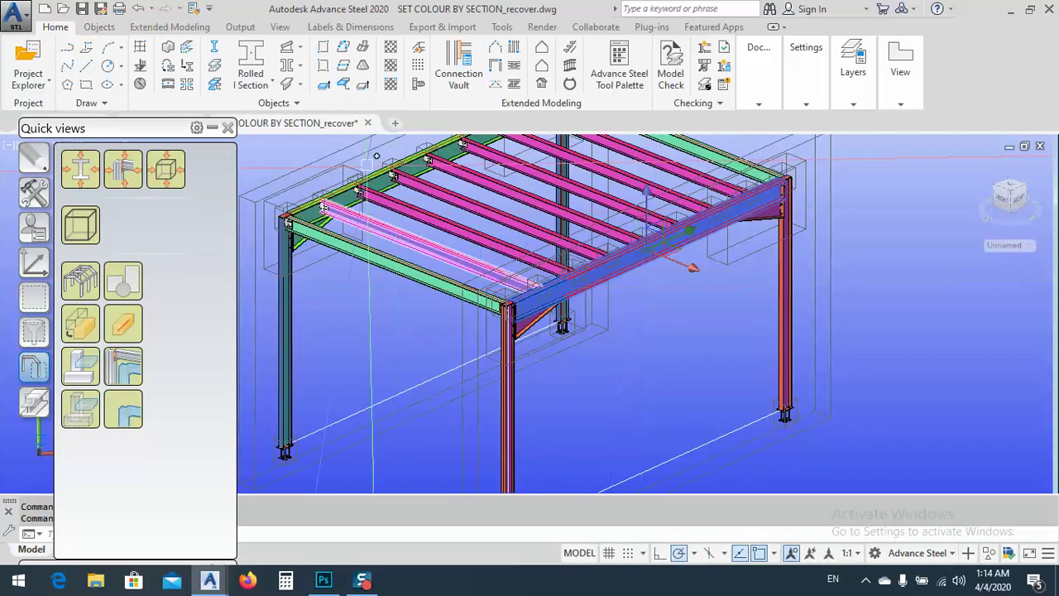
pyautogui.click(240, 26)
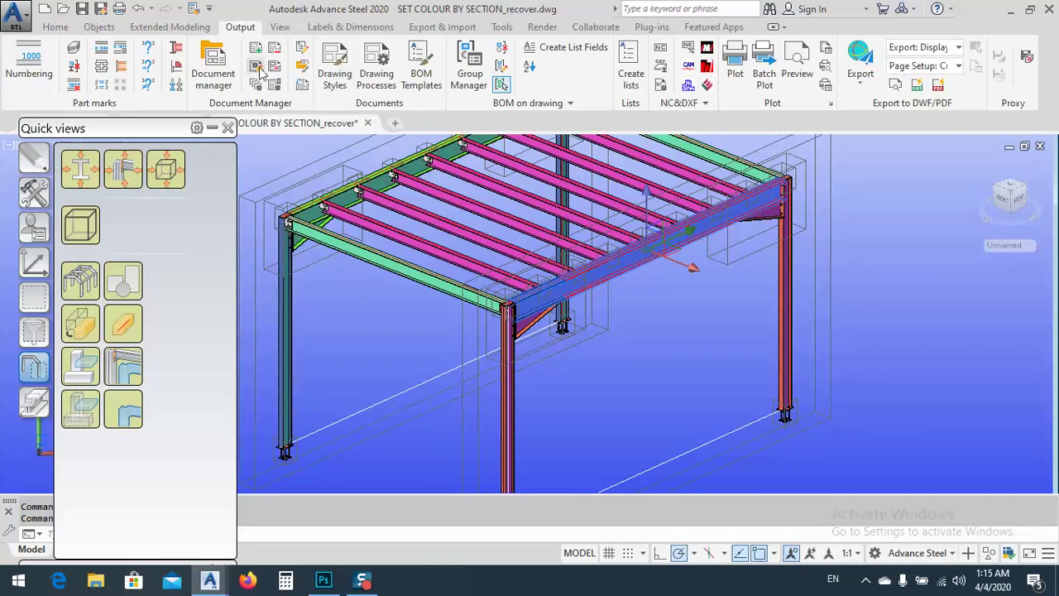
# Step: Create Beam assembly drawing 001.dwg from the 5 – Assemblies styles with default settings
pyautogui.click(334, 71)
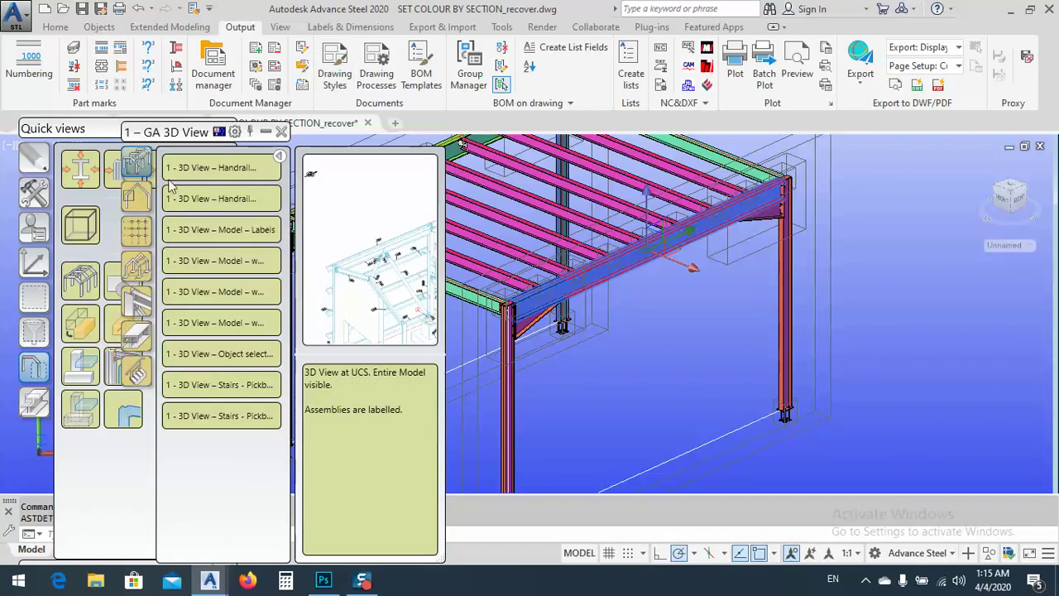
pyautogui.moveTo(188, 137); pyautogui.dragTo(352, 34)
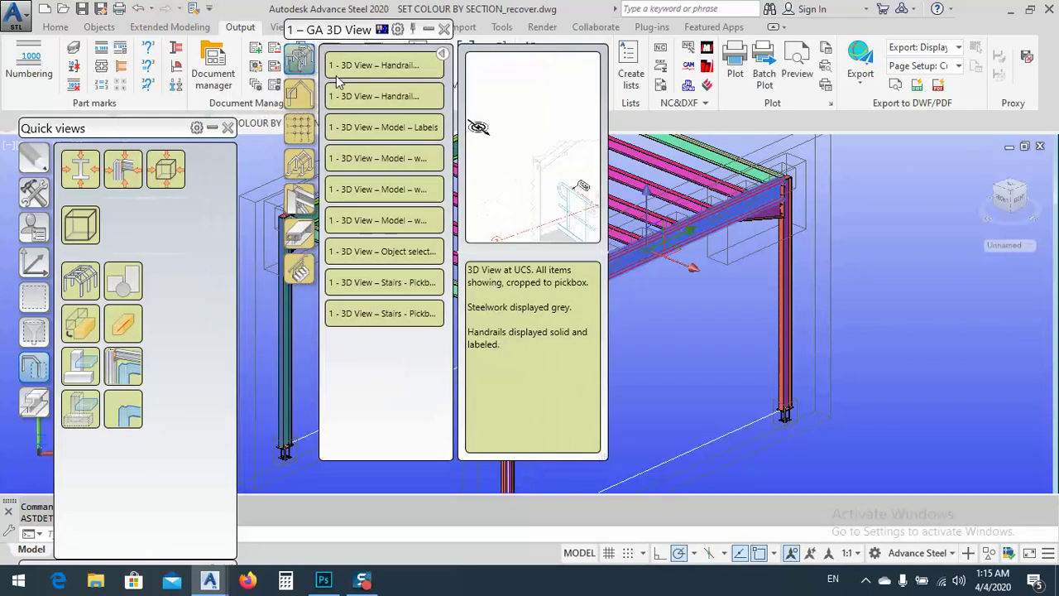
pyautogui.click(296, 214)
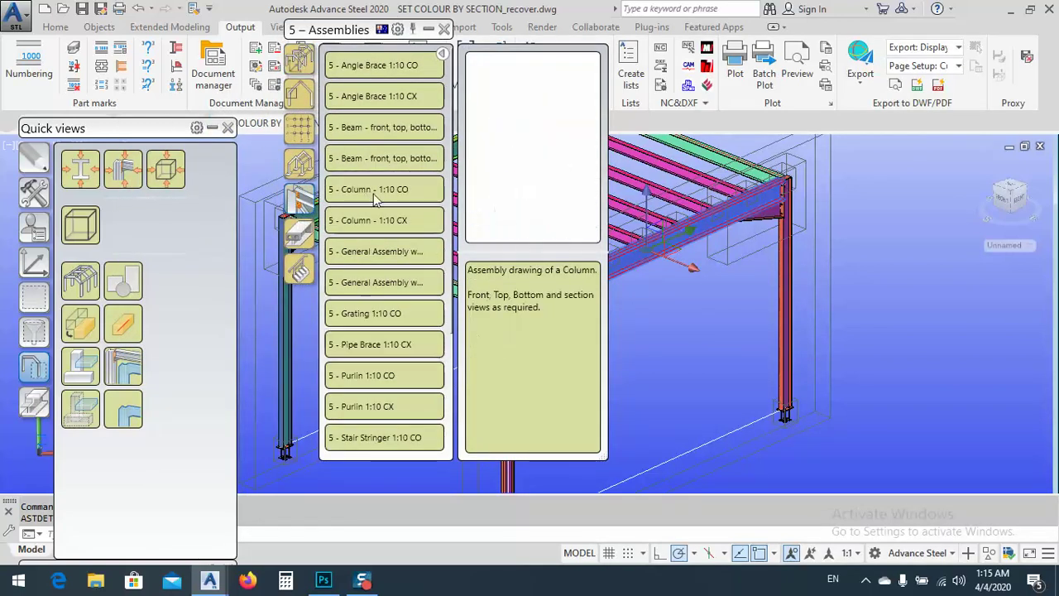
pyautogui.click(470, 277)
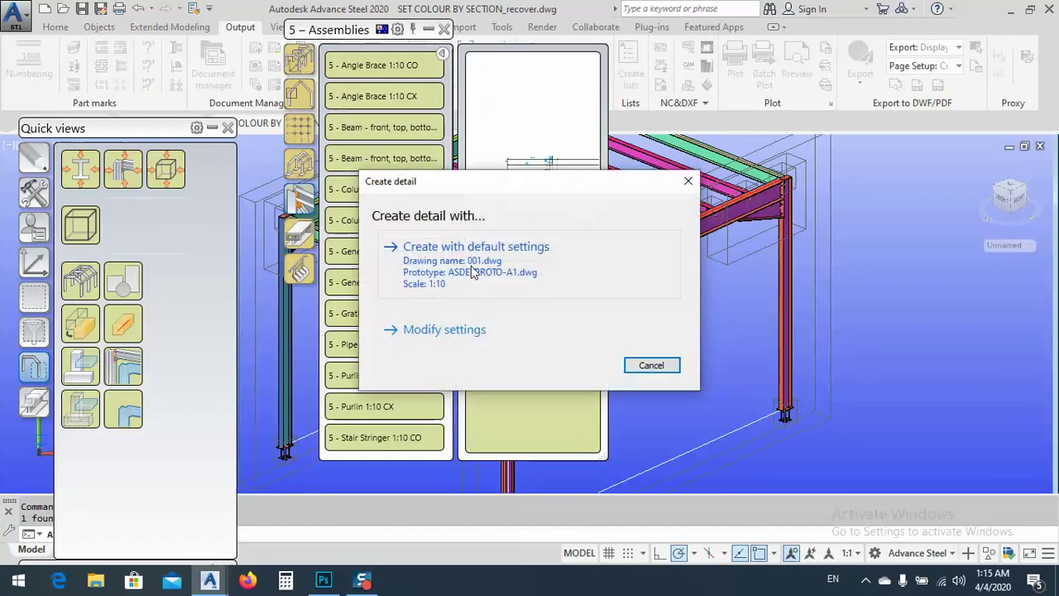
pyautogui.click(442, 263)
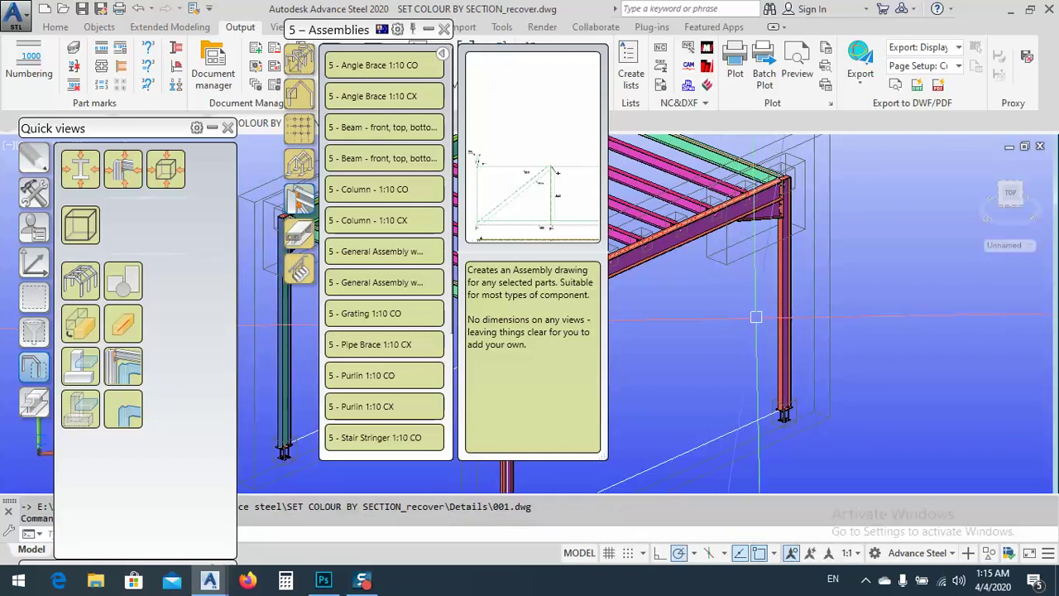
# Step: Create a second Beam assembly drawing, 002.dwg, with default settings and close the styles palette
pyautogui.scroll(-5, 803, 314)
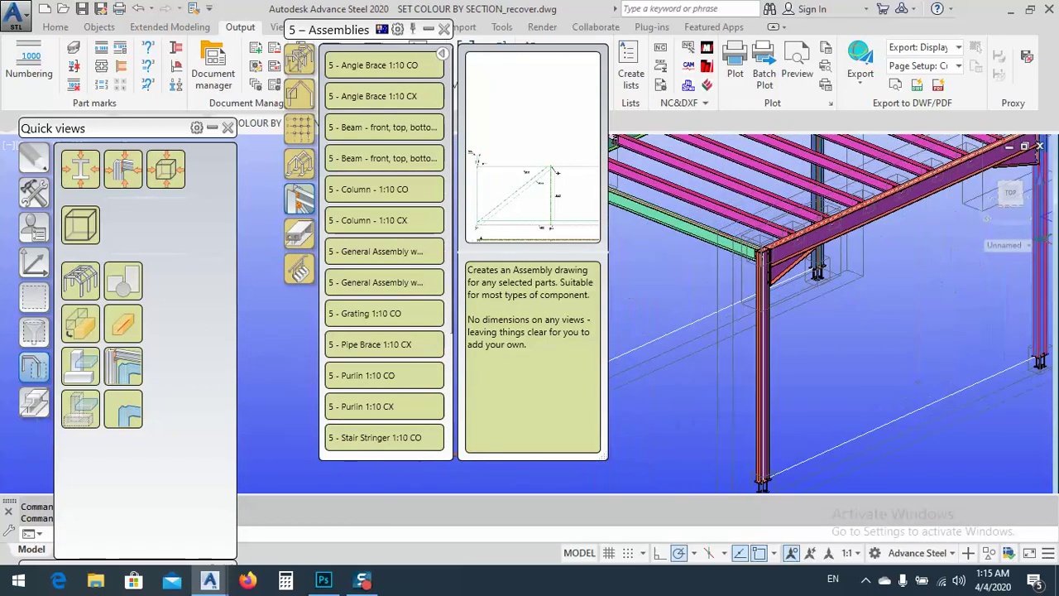
pyautogui.scroll(5, 800, 318)
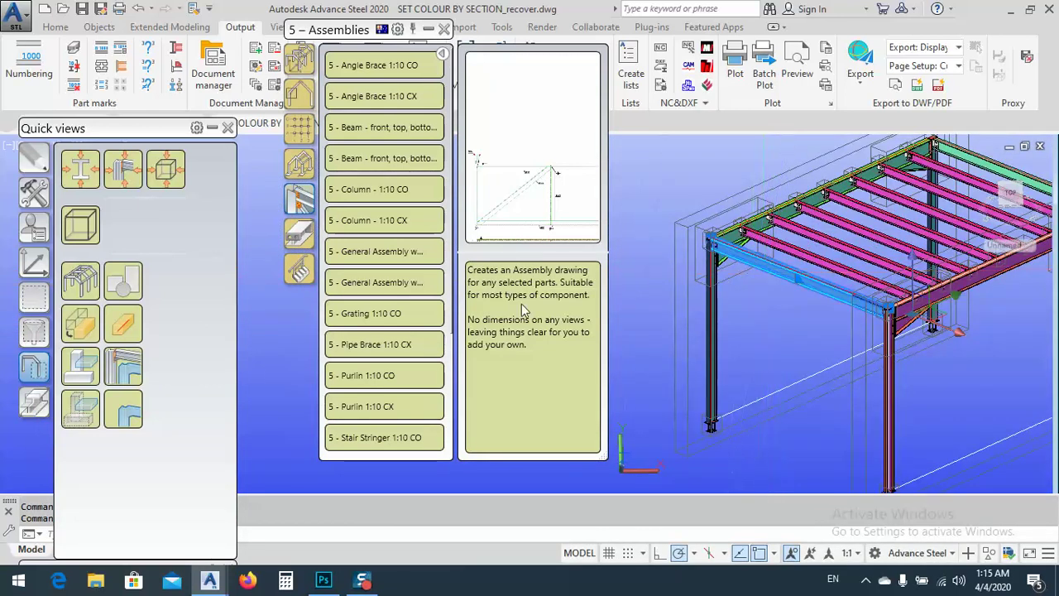
pyautogui.click(354, 135)
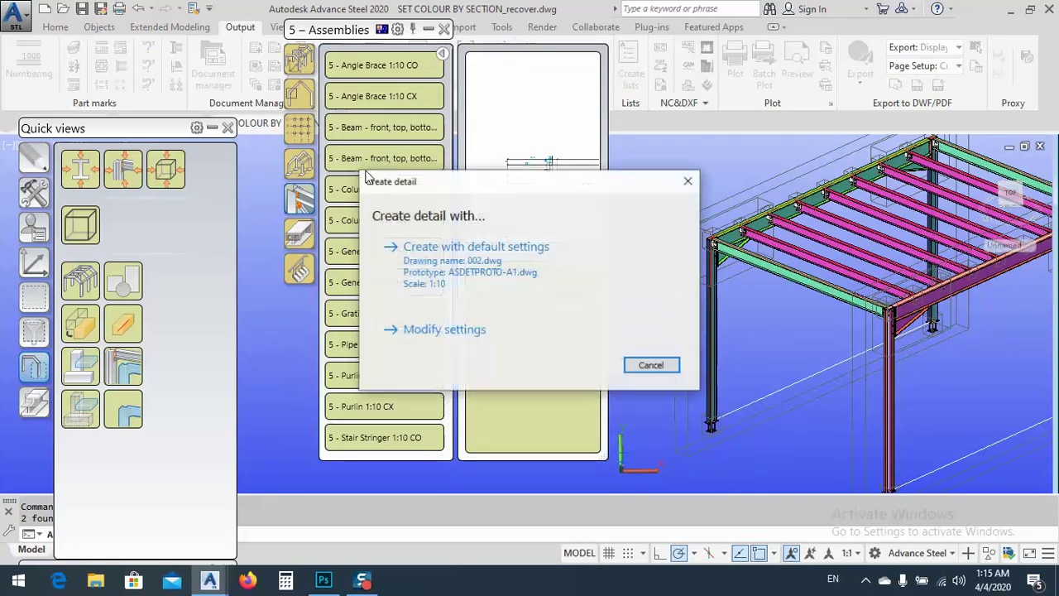
pyautogui.click(494, 285)
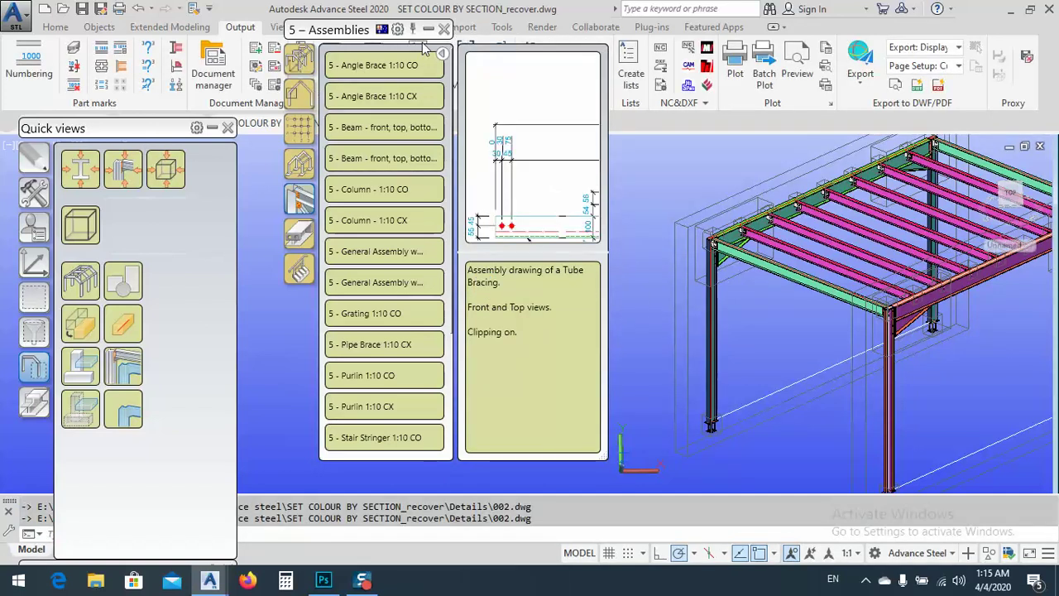
pyautogui.click(443, 30)
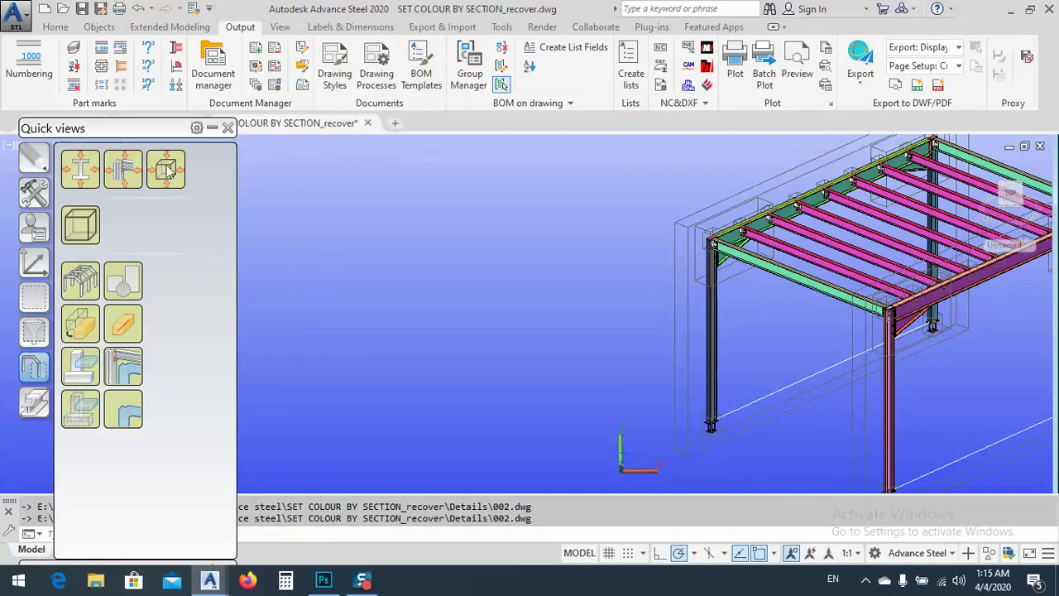
# Step: Check 002.dwg among the up-to-date Details drawings in the document manager without changing anything
pyautogui.click(222, 90)
pyautogui.click(263, 159)
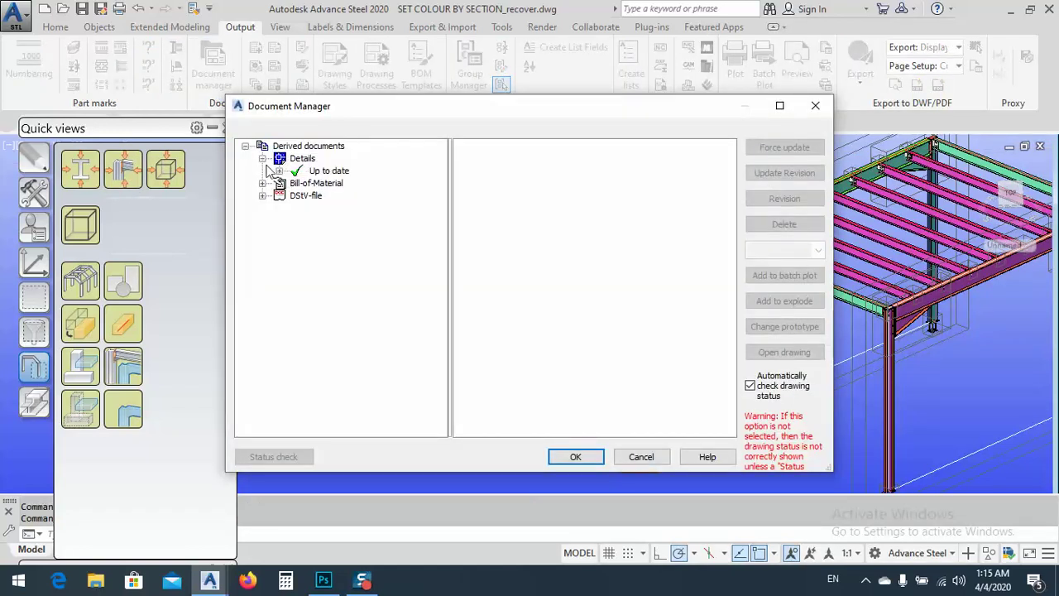
pyautogui.click(279, 171)
pyautogui.click(313, 197)
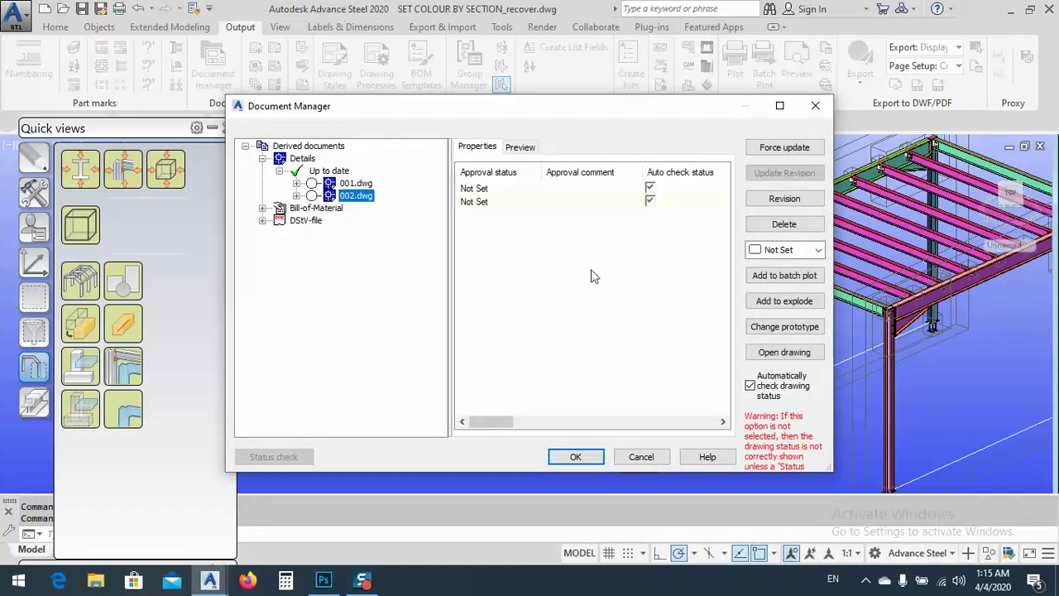
pyautogui.click(654, 455)
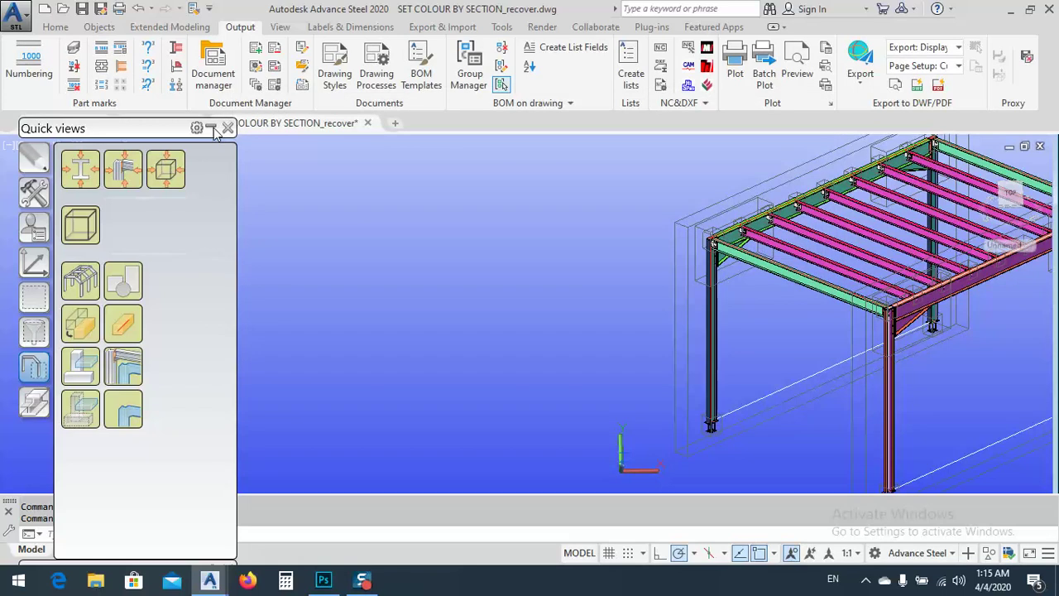
# Step: Reopen the Model browser from the Home project tools and refresh its table
pyautogui.moveTo(110, 136); pyautogui.dragTo(200, 292)
pyautogui.click(55, 26)
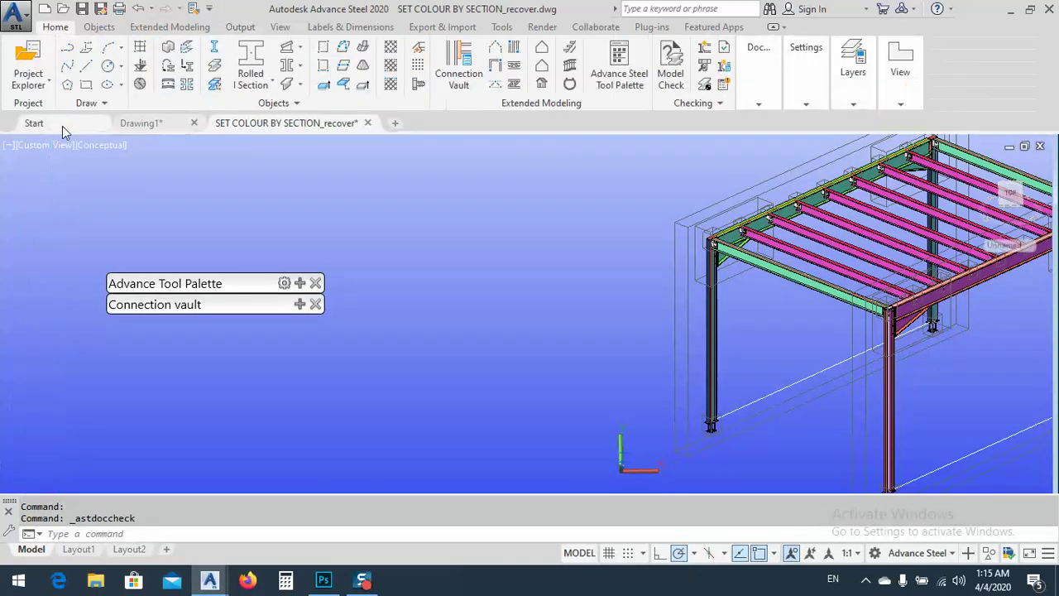
pyautogui.click(28, 76)
pyautogui.click(62, 234)
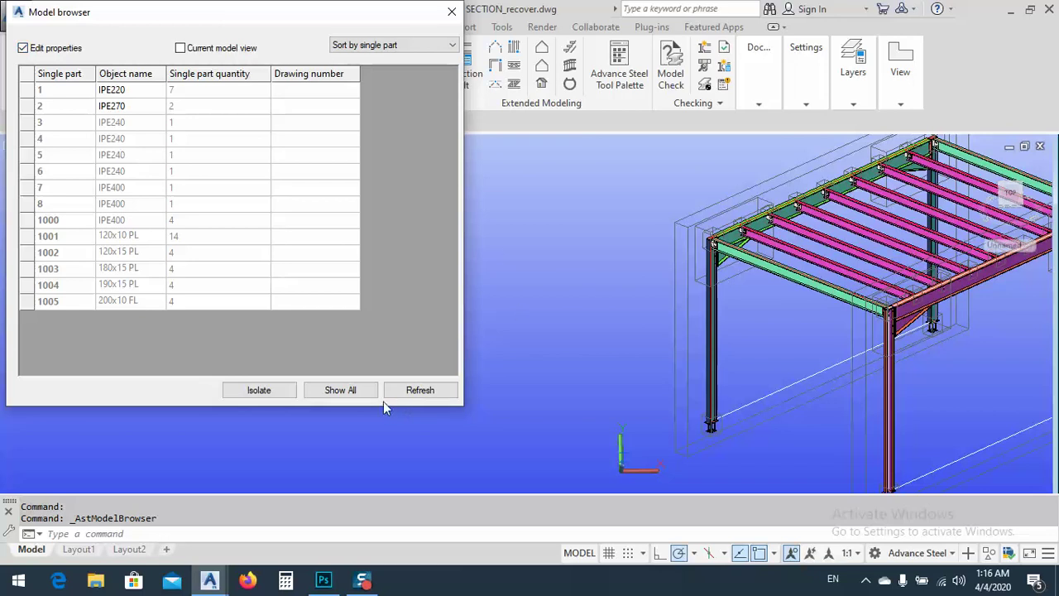
pyautogui.click(420, 391)
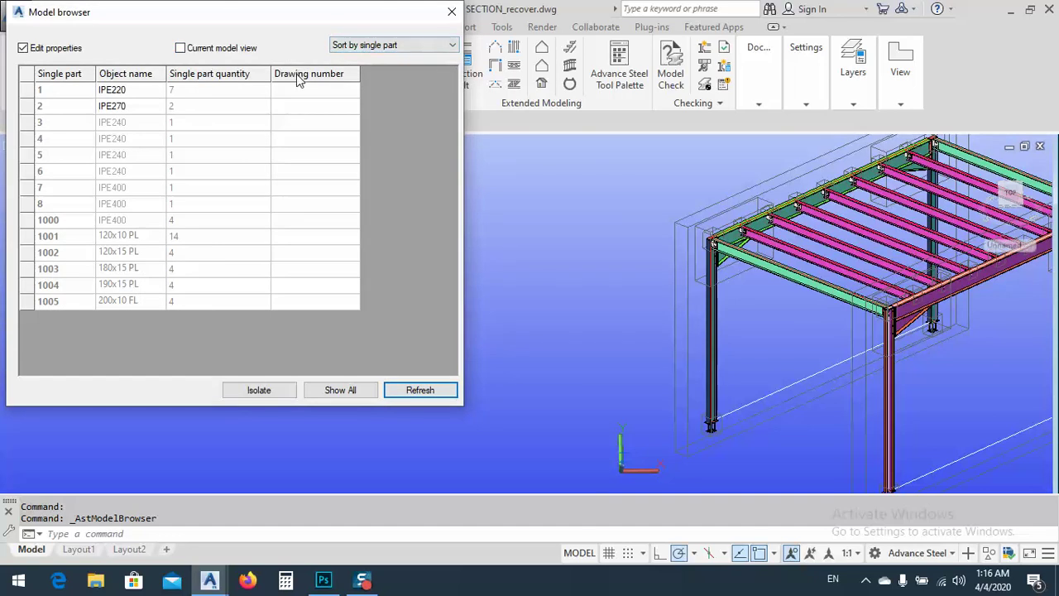
# Step: Add a Shrink (draw) column to the parts table via Insert column > Drawing
pyautogui.rightClick(299, 74)
pyautogui.moveTo(389, 84)
pyautogui.moveTo(489, 158)
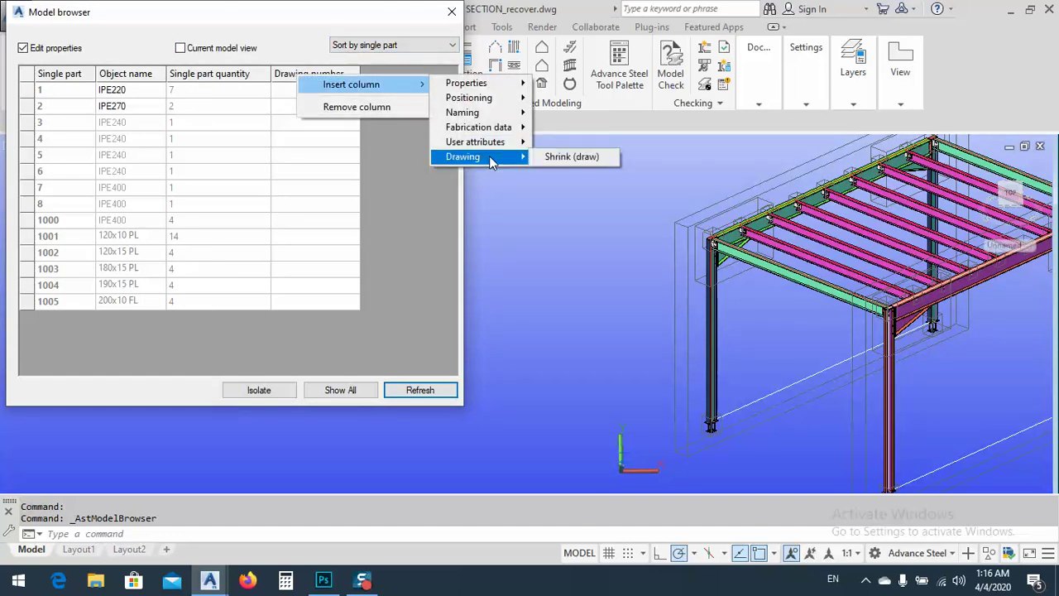
pyautogui.click(558, 157)
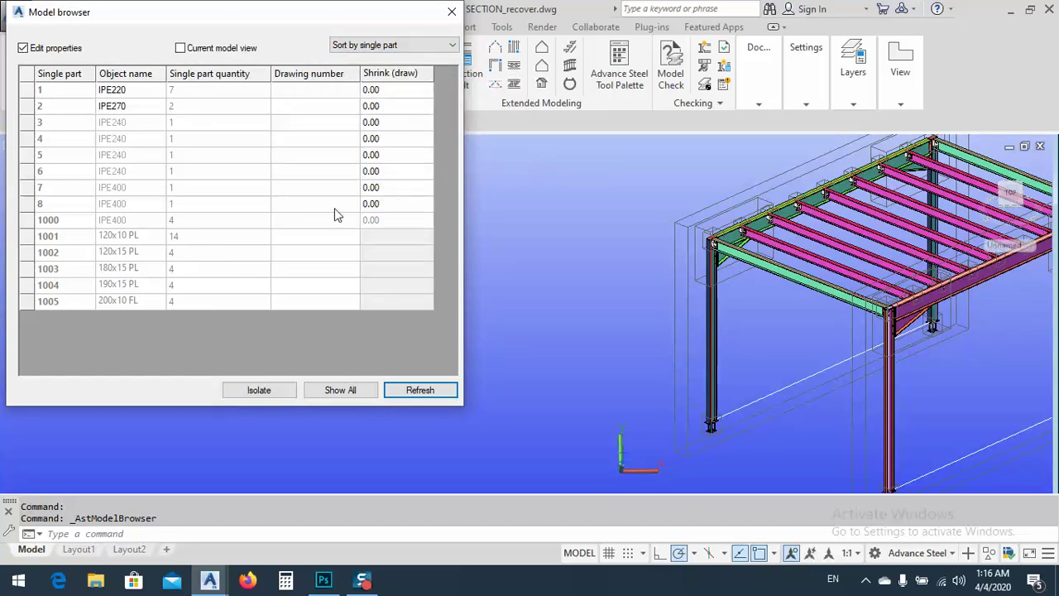
# Step: Limit the parts list to the Current model view, then close the Model browser
pyautogui.rightClick(248, 75)
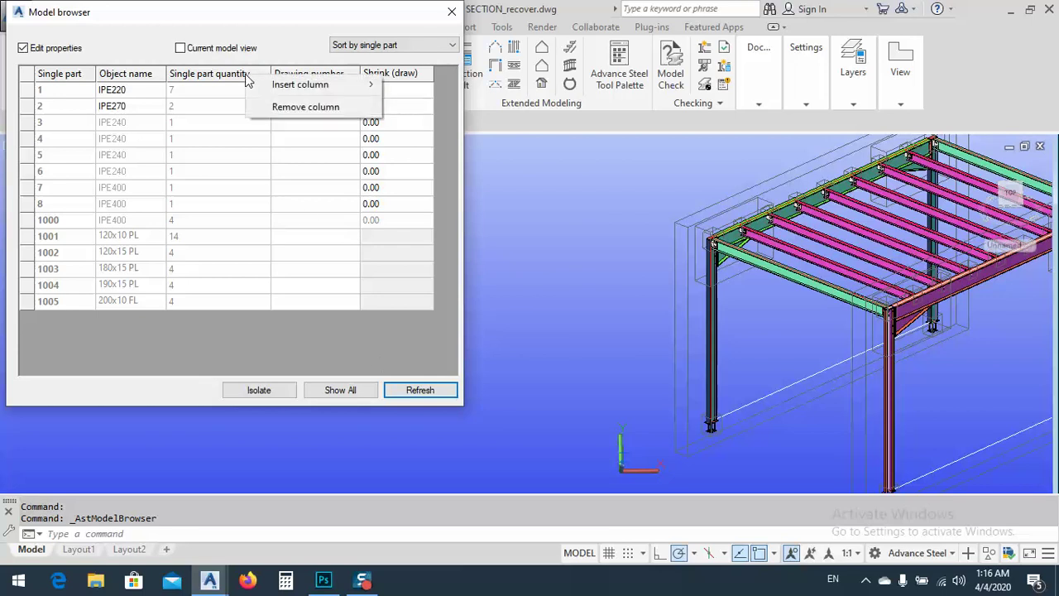
pyautogui.moveTo(303, 87)
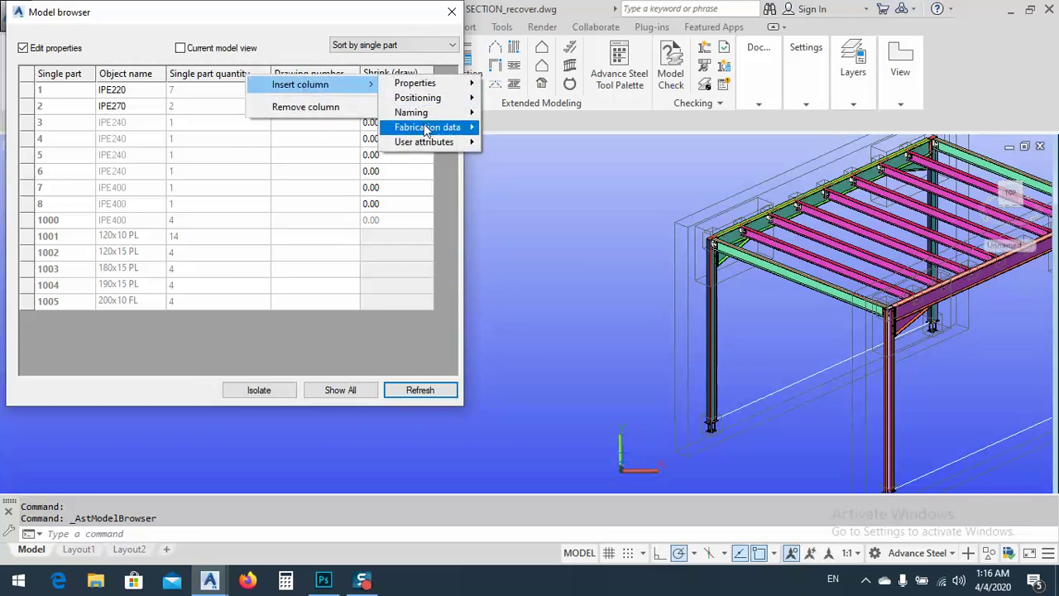
pyautogui.moveTo(426, 142)
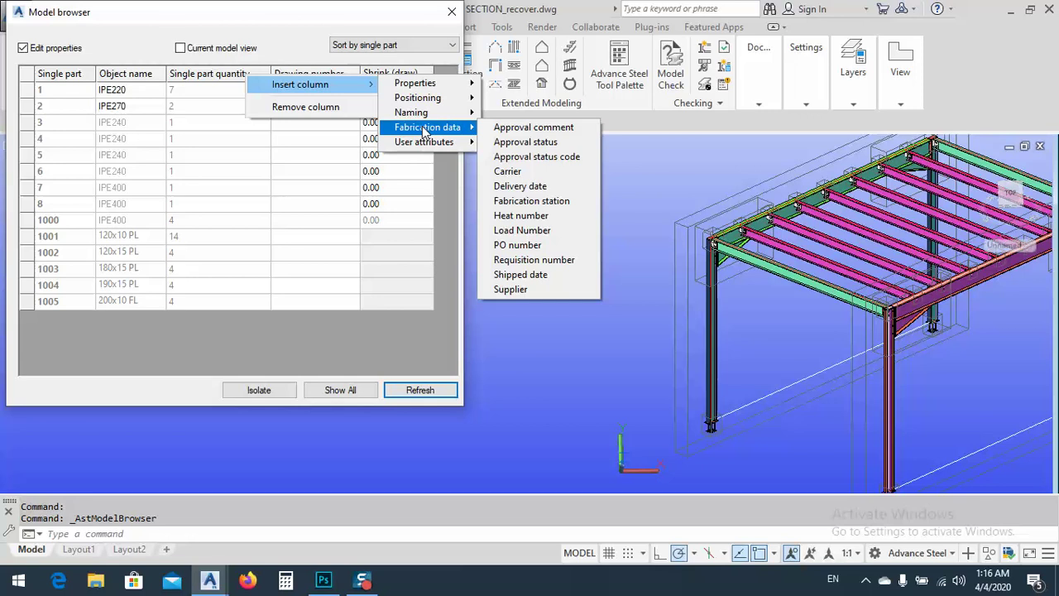
pyautogui.click(357, 226)
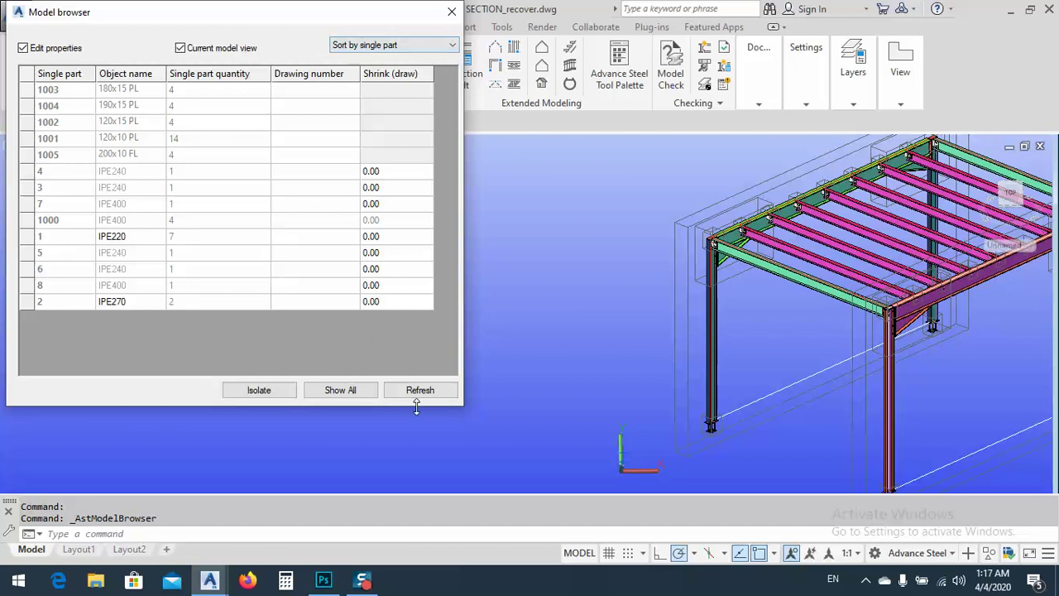
pyautogui.click(452, 11)
pyautogui.scroll(5, 530, 314)
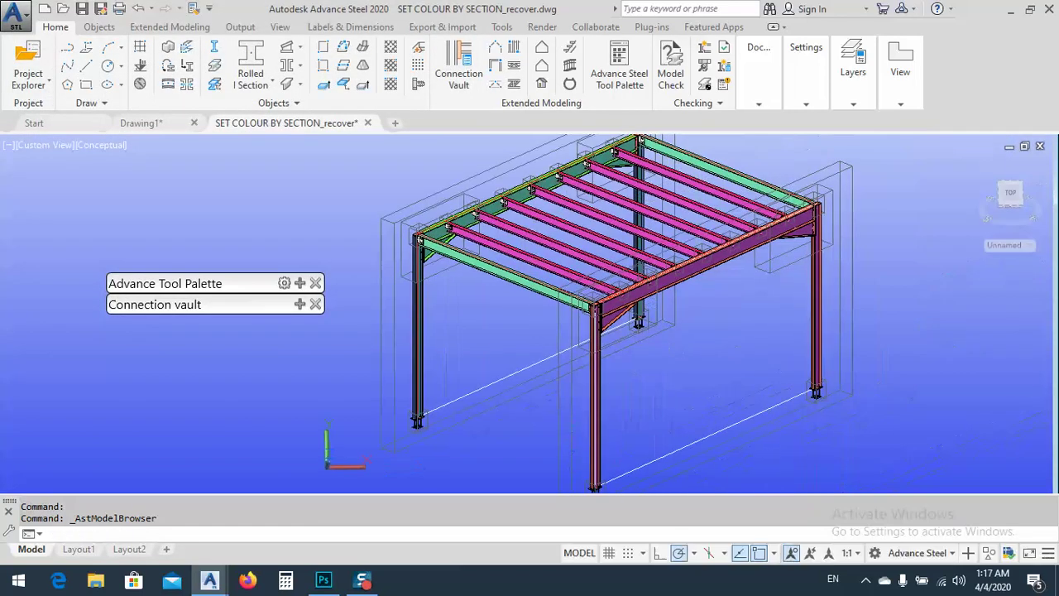
pyautogui.click(707, 236)
pyautogui.rightClick(711, 236)
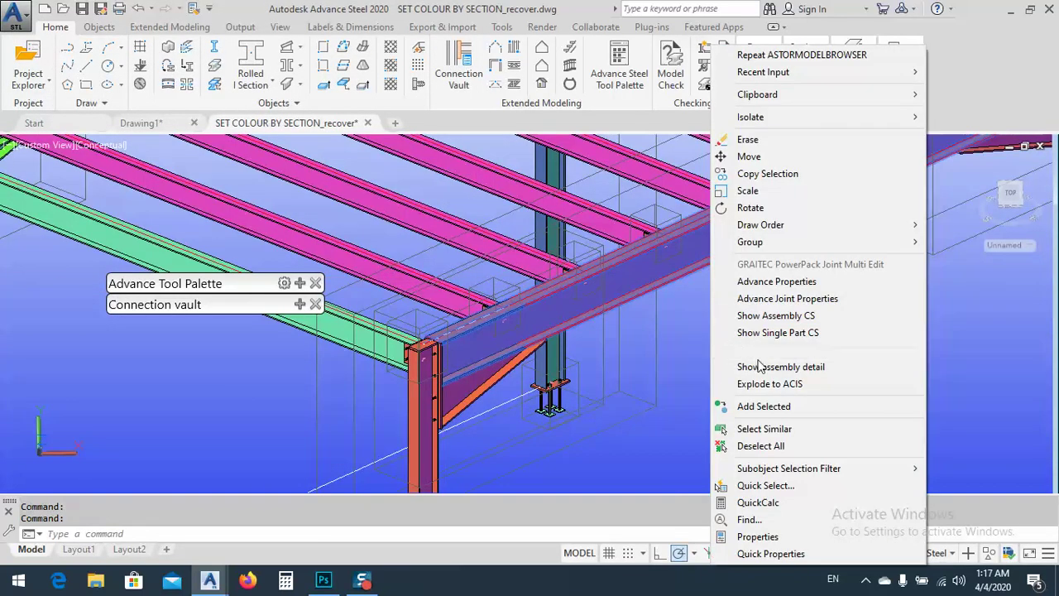
pyautogui.click(774, 368)
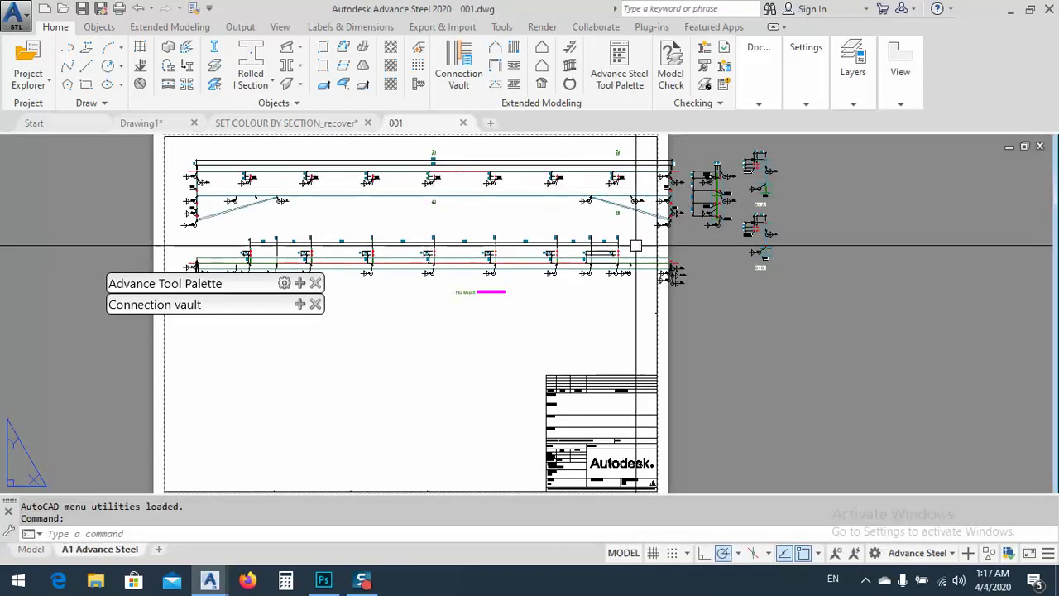
pyautogui.click(464, 124)
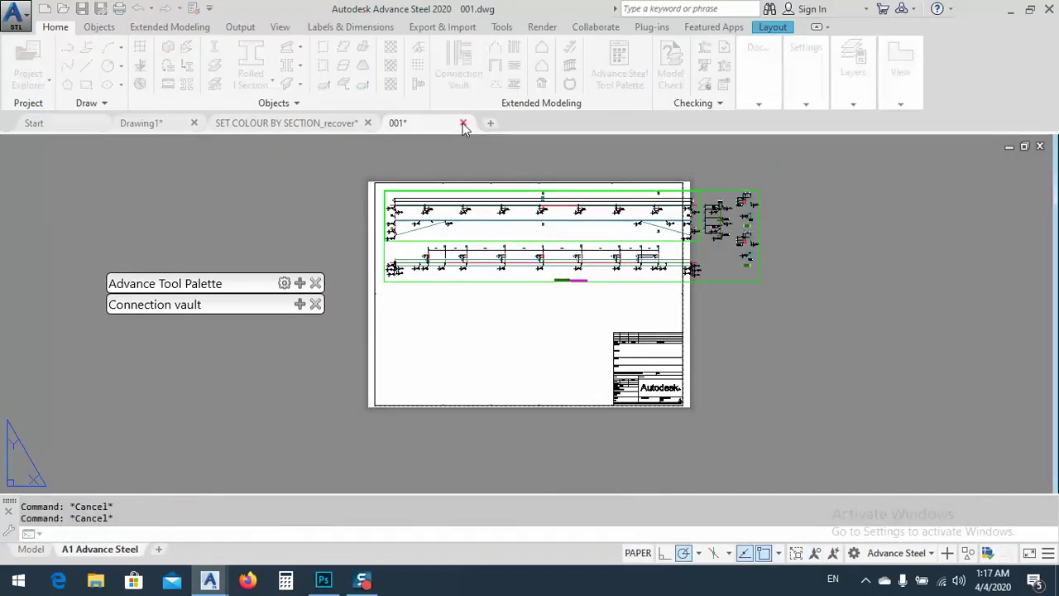
pyautogui.click(576, 323)
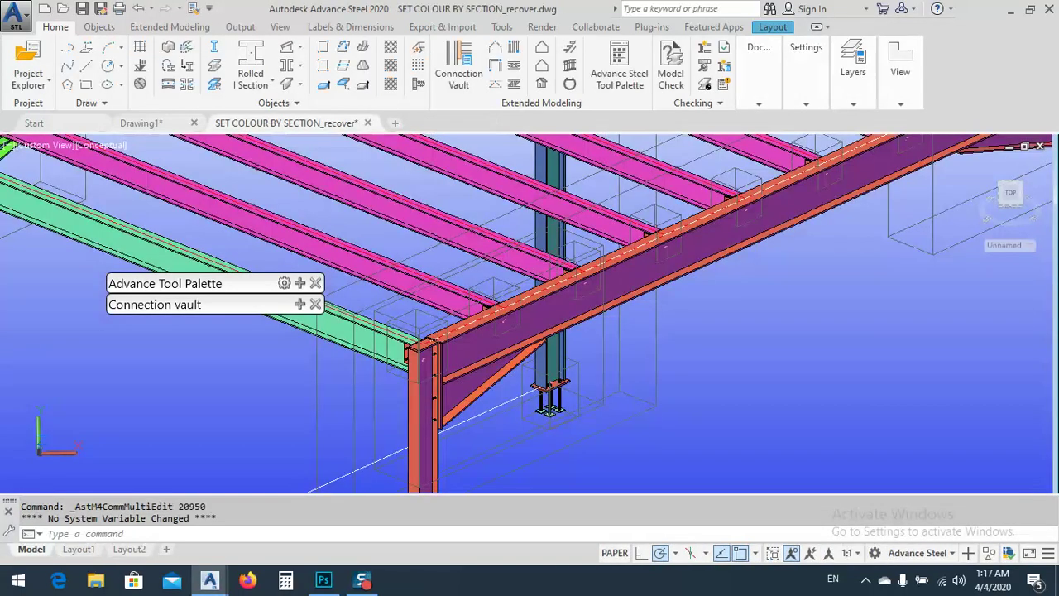
pyautogui.scroll(-5, 638, 274)
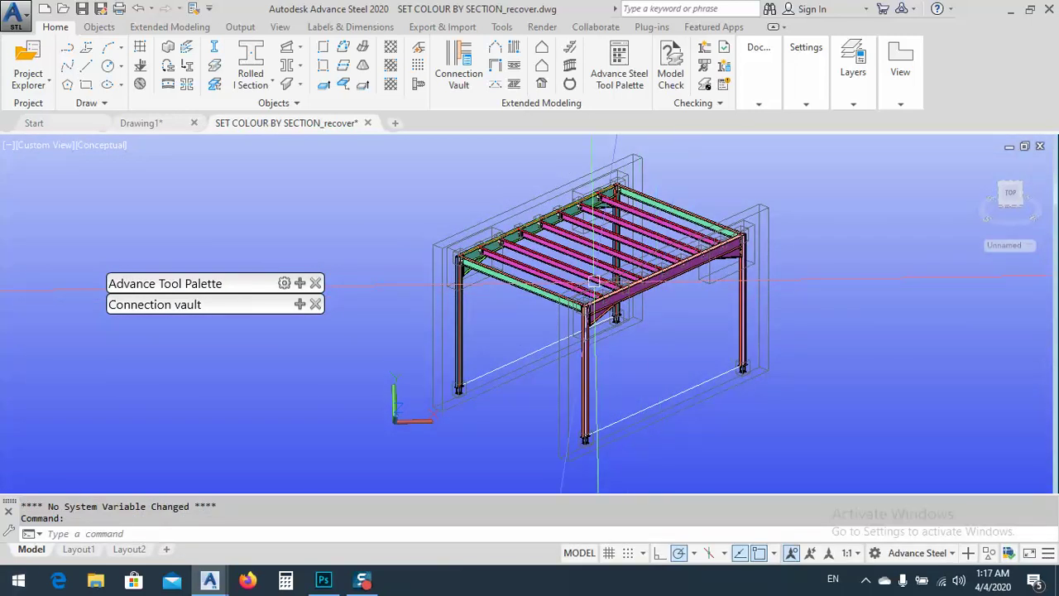
# Step: Open the Model browser and sort the parts list by assembly
pyautogui.click(49, 83)
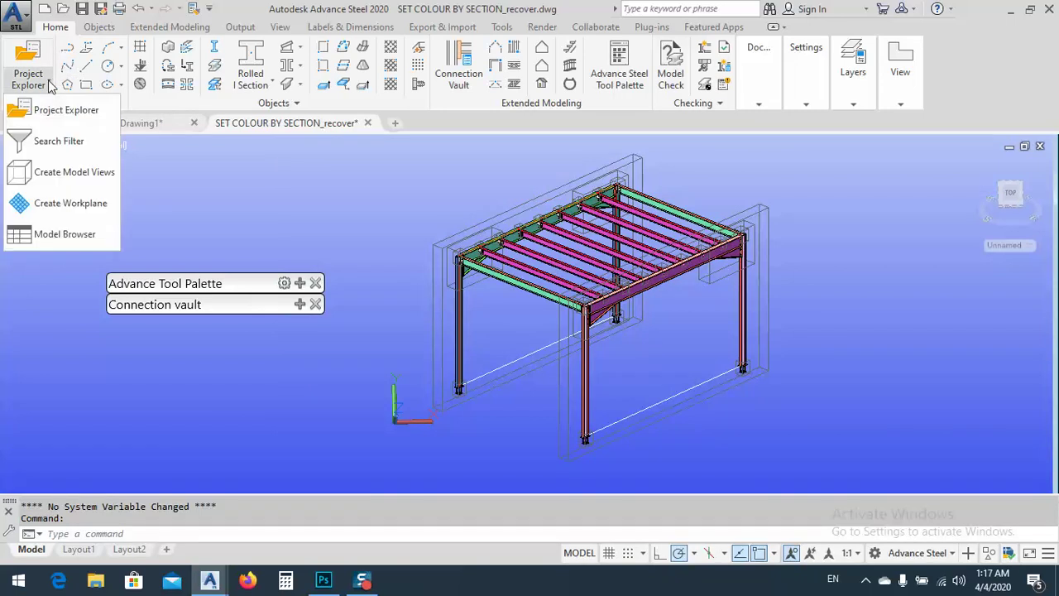
pyautogui.click(49, 235)
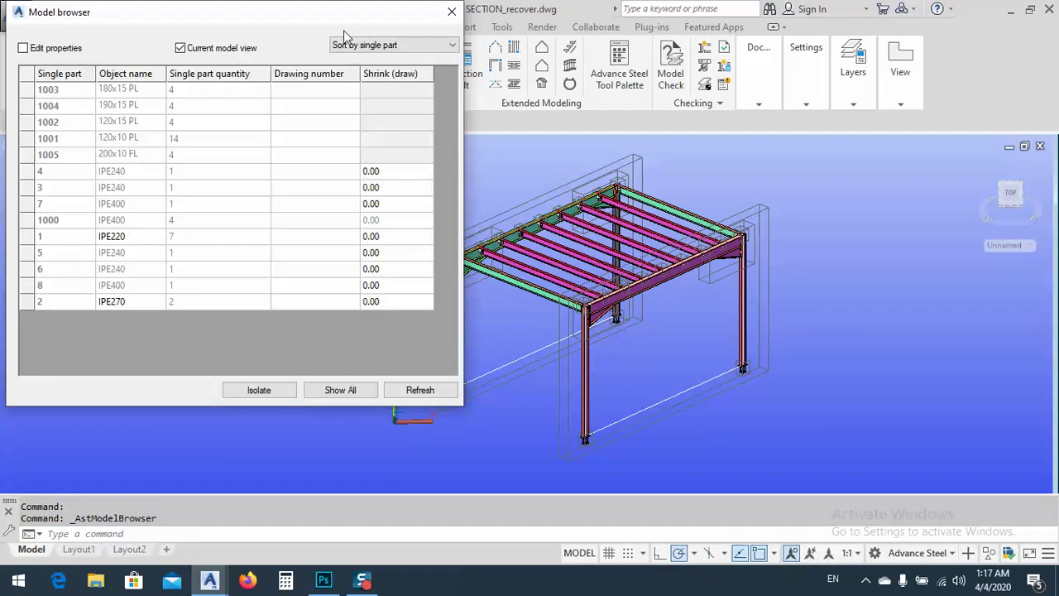
pyautogui.click(386, 45)
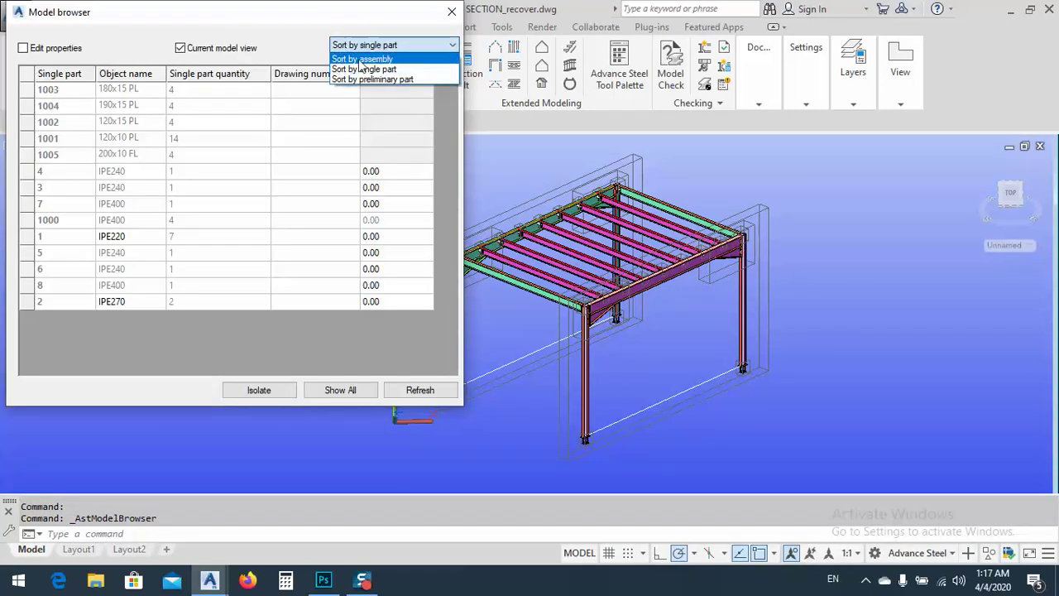
pyautogui.click(349, 59)
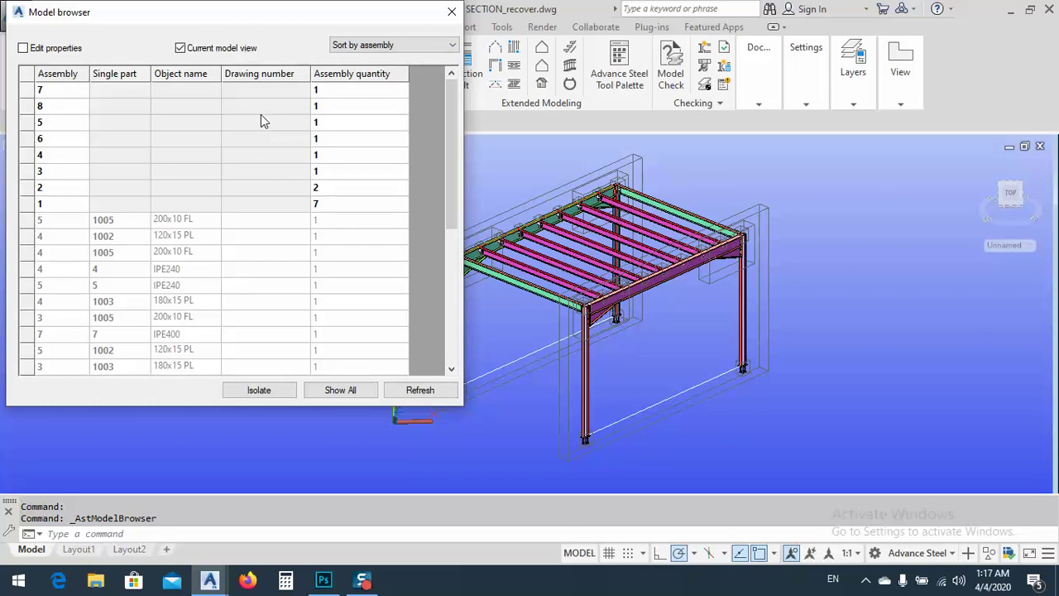
pyautogui.scroll(-3, 267, 283)
pyautogui.scroll(-2, 267, 283)
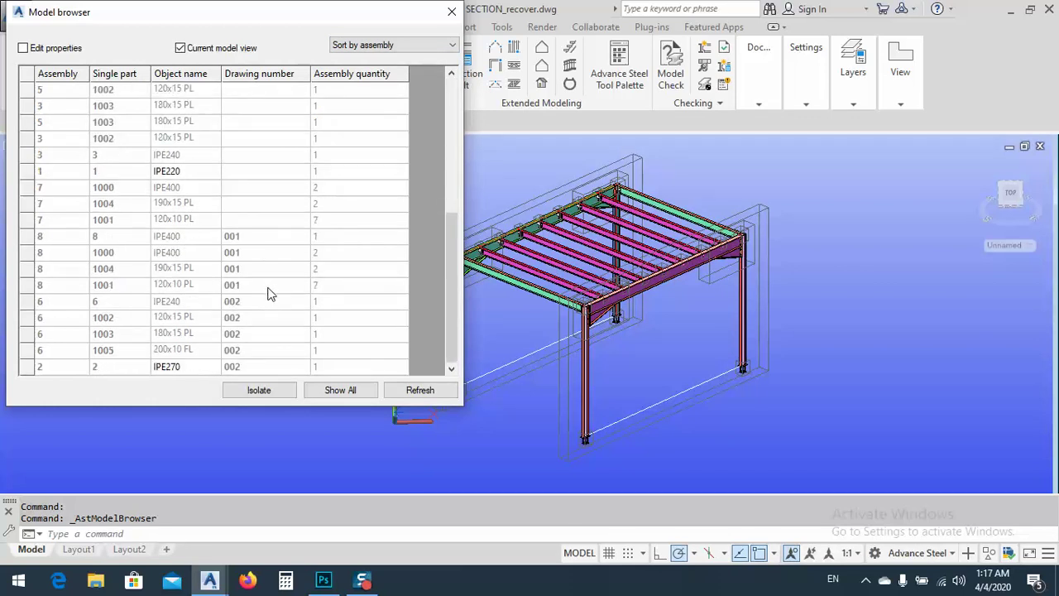
# Step: Check drawing numbers for assembly 8 parts (001) and assembly 6 and 2 parts, including the IPE270 beam (002)
pyautogui.click(236, 239)
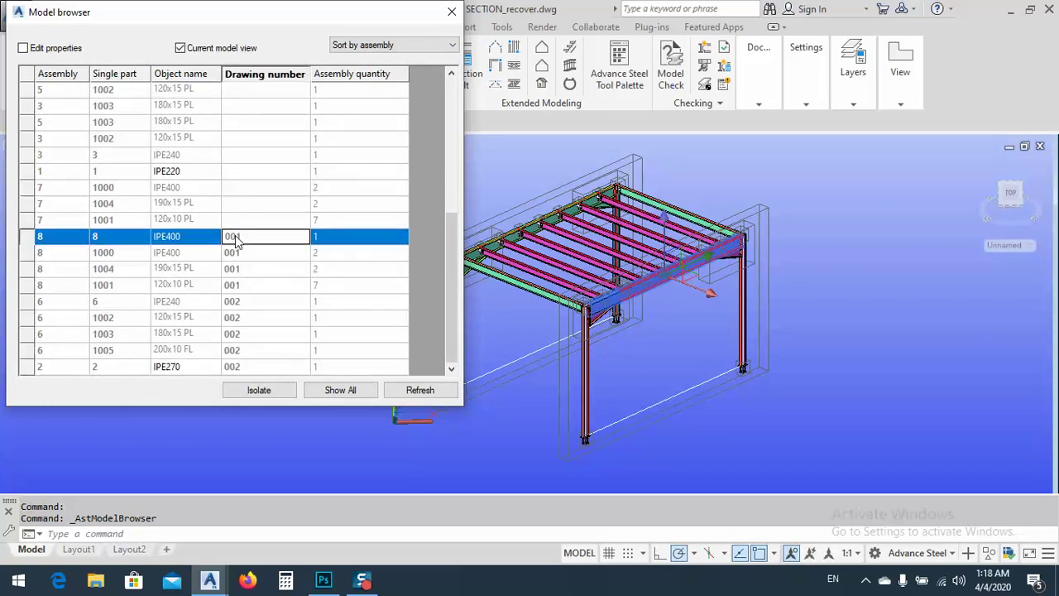
pyautogui.click(240, 253)
pyautogui.click(245, 323)
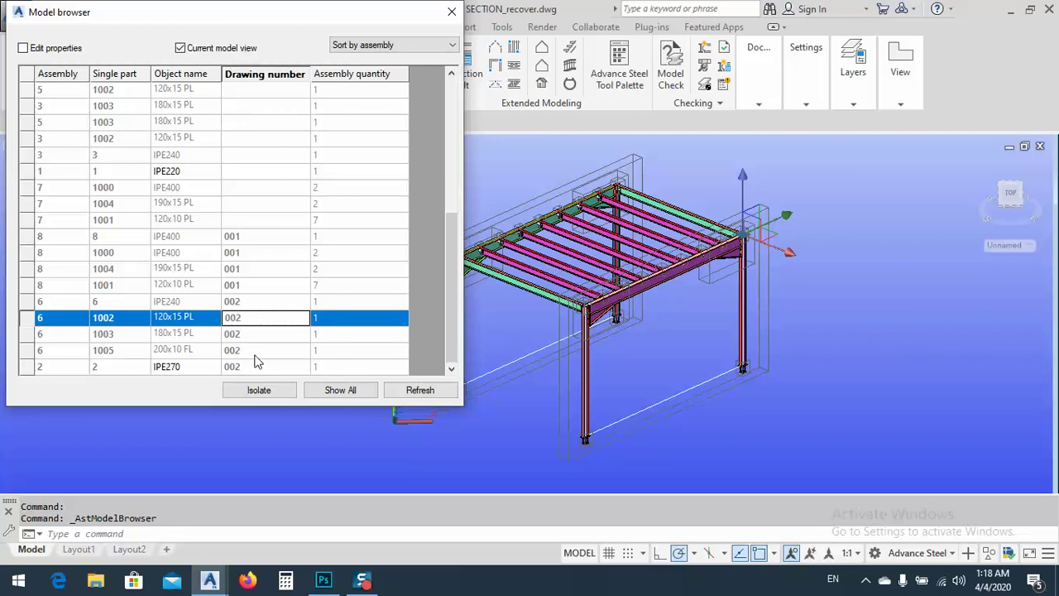
pyautogui.click(246, 331)
pyautogui.press('Up')
pyautogui.press('Up')
pyautogui.press('Up')
pyautogui.click(248, 350)
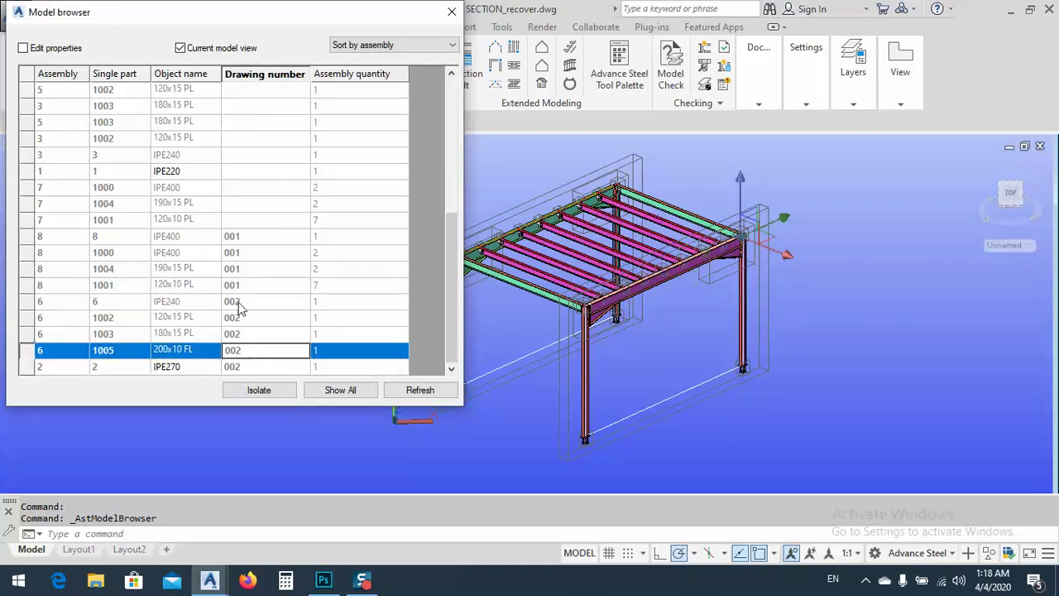
pyautogui.click(248, 334)
pyautogui.click(249, 287)
pyautogui.click(248, 350)
pyautogui.click(246, 366)
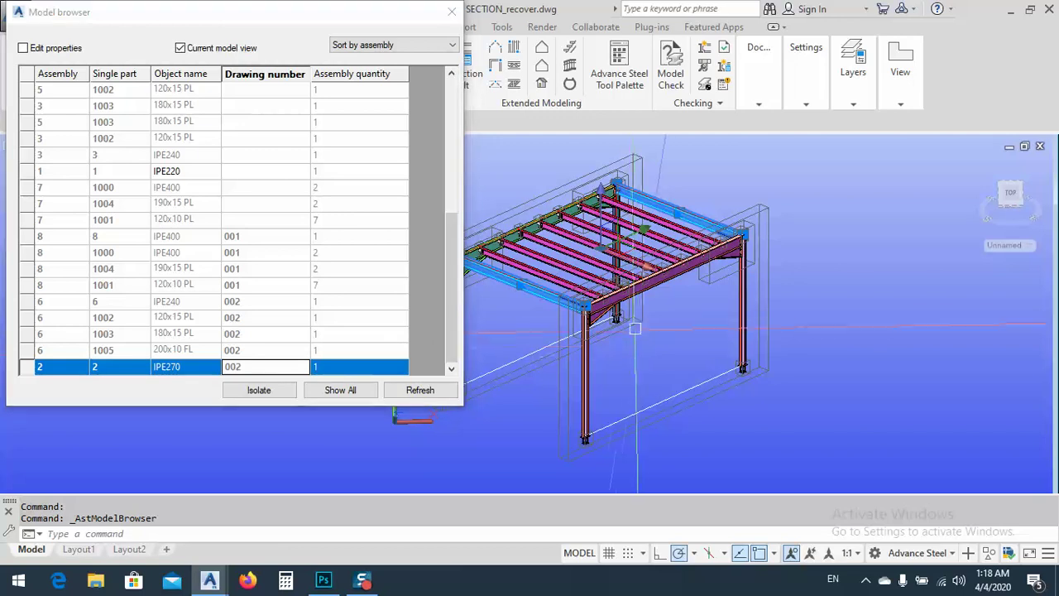
pyautogui.scroll(3, 662, 281)
# Step: Switch the Model browser back to Sort by single part and close it
pyautogui.moveTo(782, 289); pyautogui.dragTo(804, 283, button='middle')
pyautogui.moveTo(804, 282); pyautogui.dragTo(811, 277)
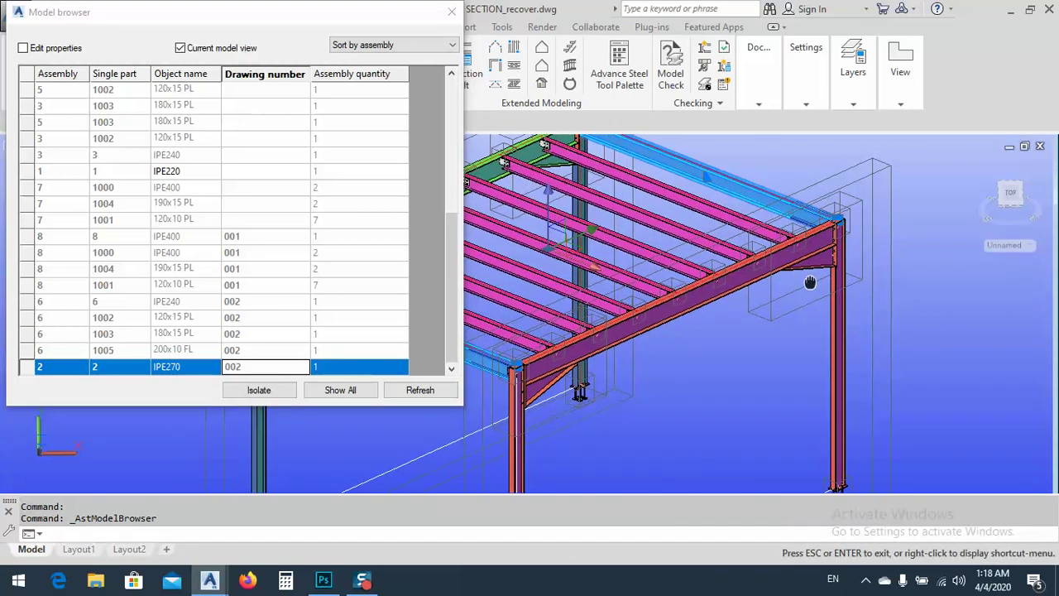
pyautogui.press('Escape')
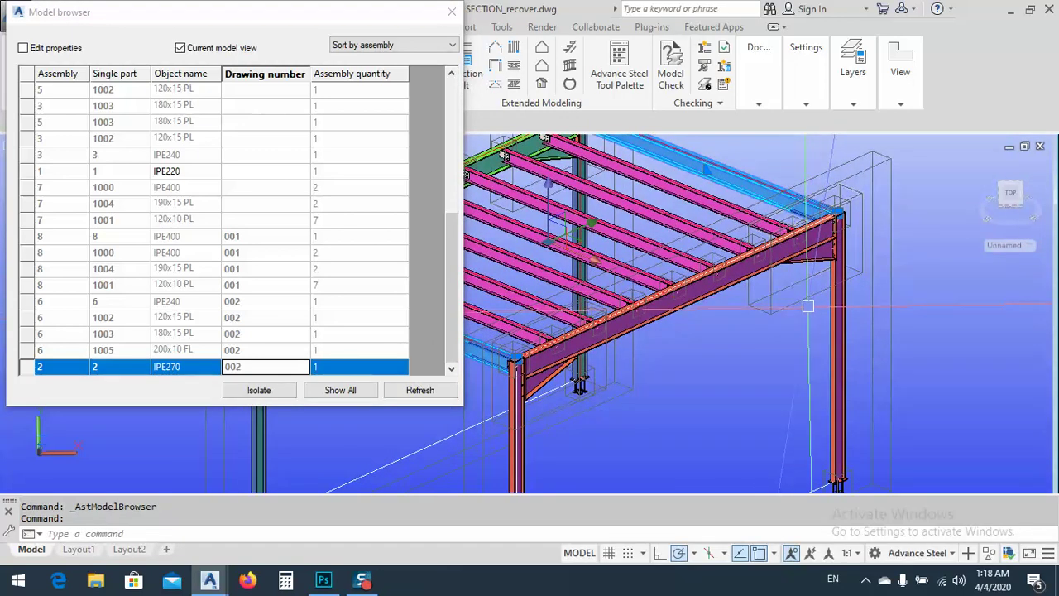
pyautogui.click(394, 47)
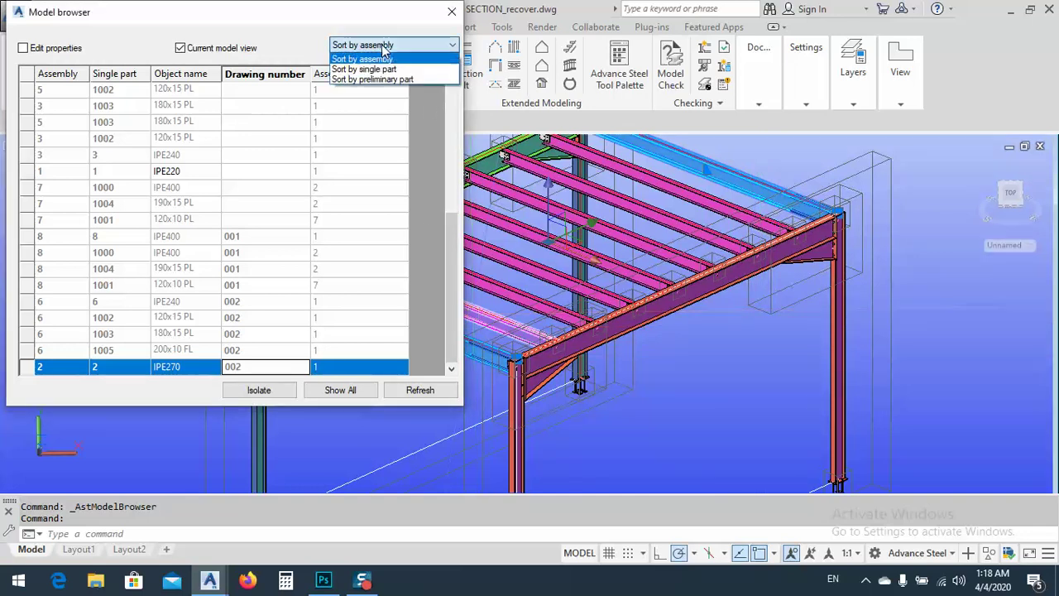
pyautogui.click(365, 70)
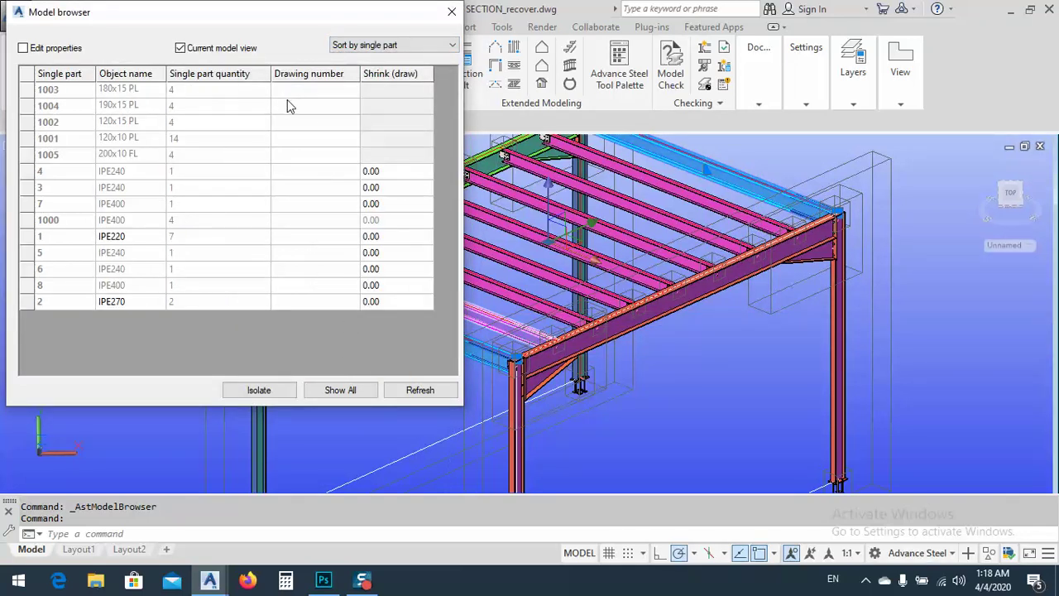
pyautogui.click(448, 16)
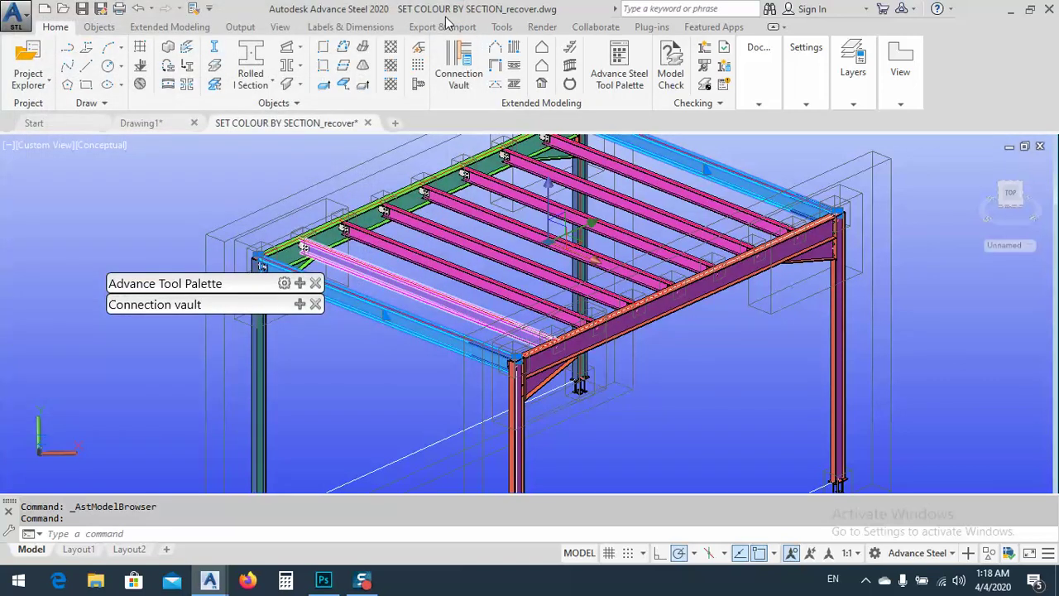